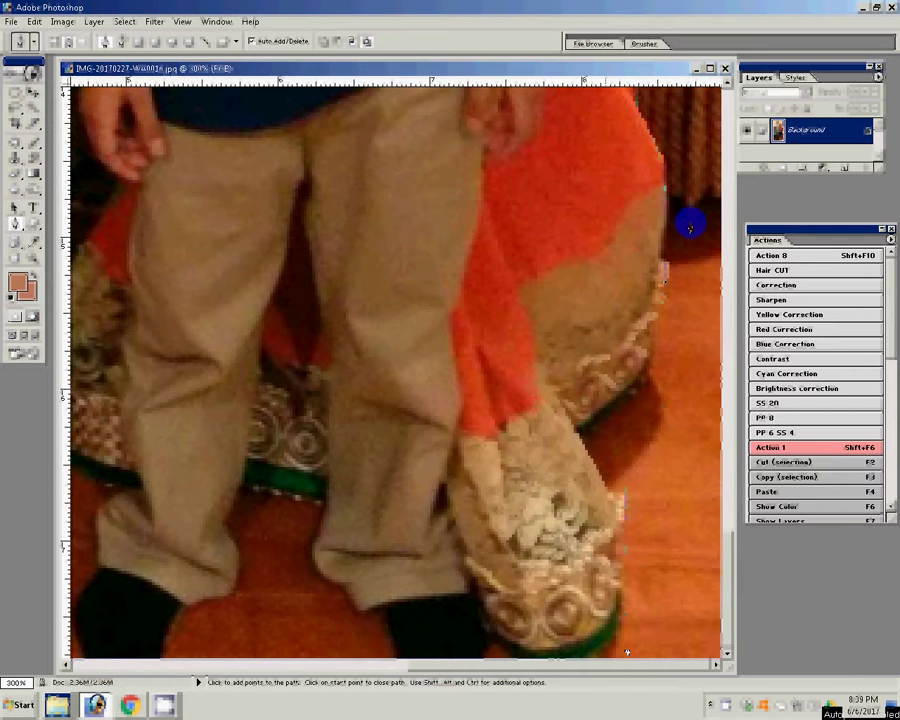
# Trace Pen-tool anchor points around the figures in WA0016 and make the path a selection
pyautogui.click(483, 659)
pyautogui.click(307, 556)
pyautogui.click(311, 539)
pyautogui.click(257, 495)
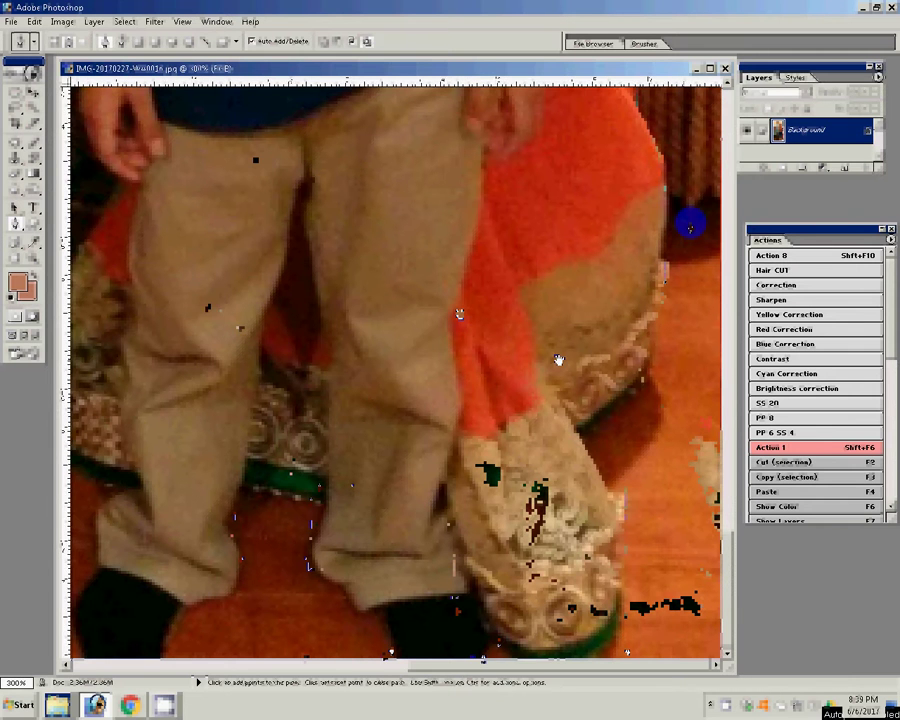
pyautogui.click(526, 376)
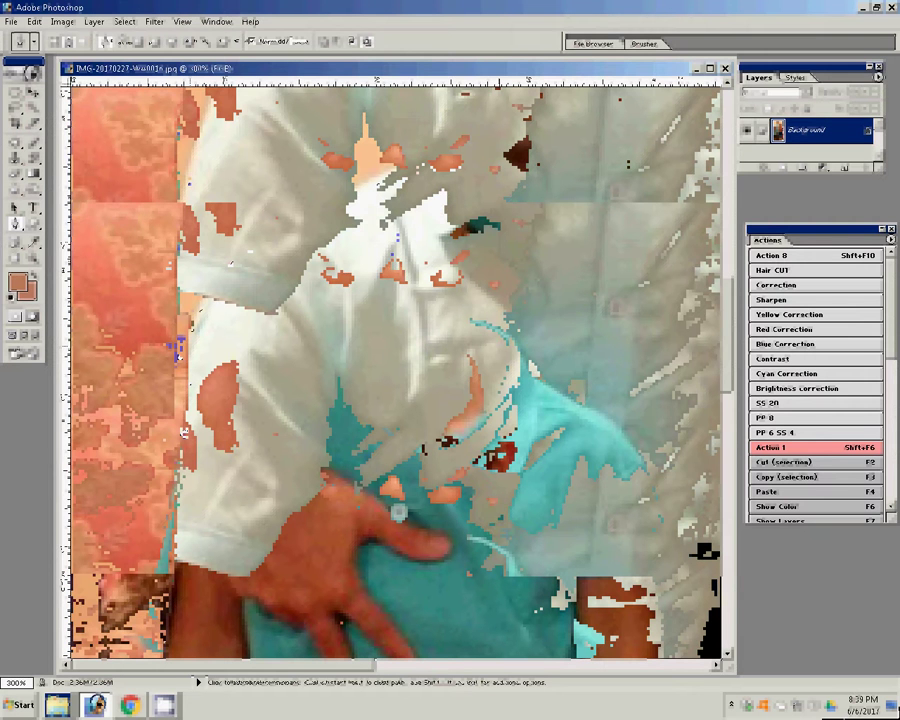
pyautogui.click(154, 21)
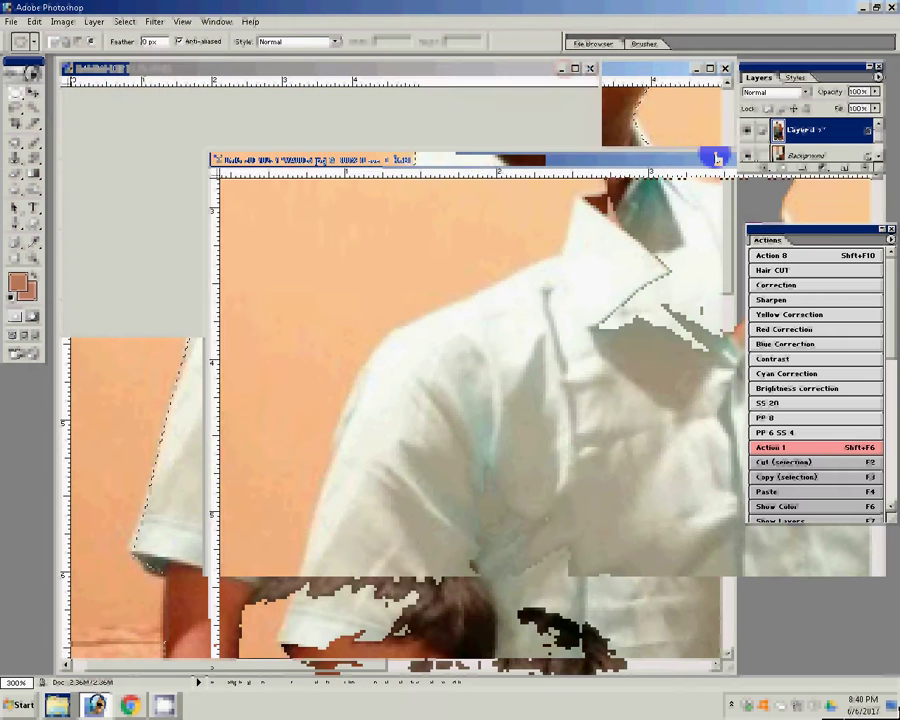
# Move the family cut-out into Untitled-1, scale it to about 84%, then switch to the photo folder
pyautogui.moveTo(157, 171)
pyautogui.mouseDown()
pyautogui.moveTo(389, 125)
pyautogui.moveTo(378, 100)
pyautogui.mouseUp()
pyautogui.hotkey('ctrl', 't')
pyautogui.press('Return')
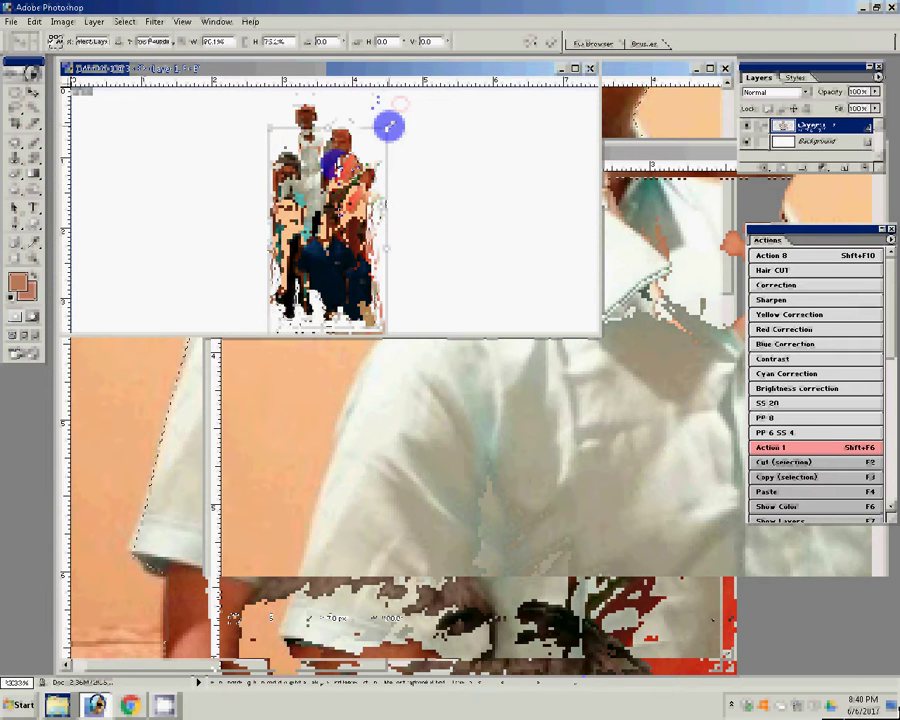
pyautogui.hotkey('ctrl', 'Tab')
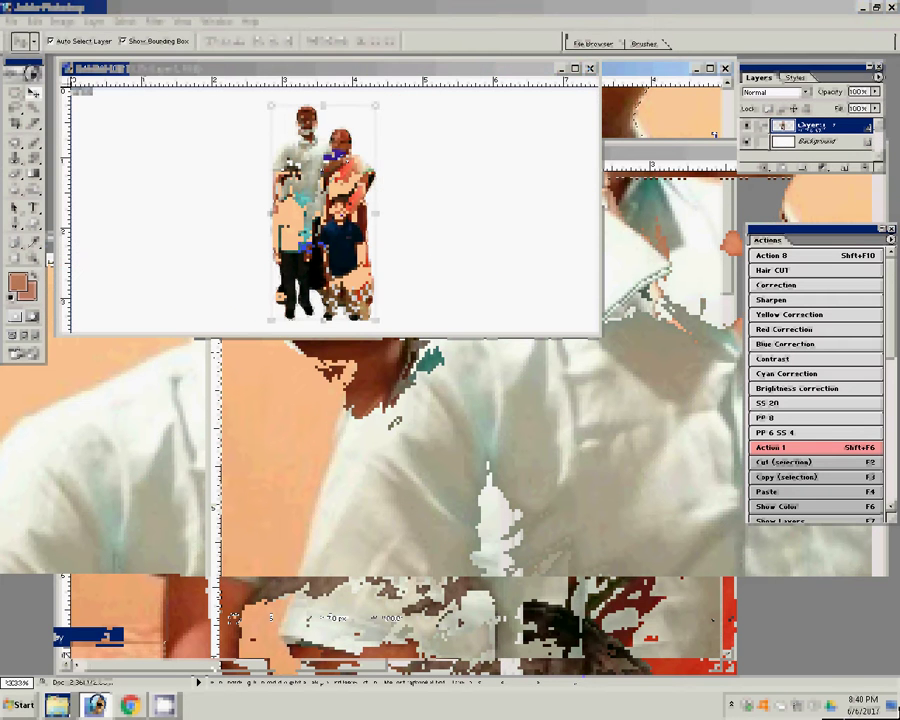
pyautogui.hotkey('alt', 'Tab')
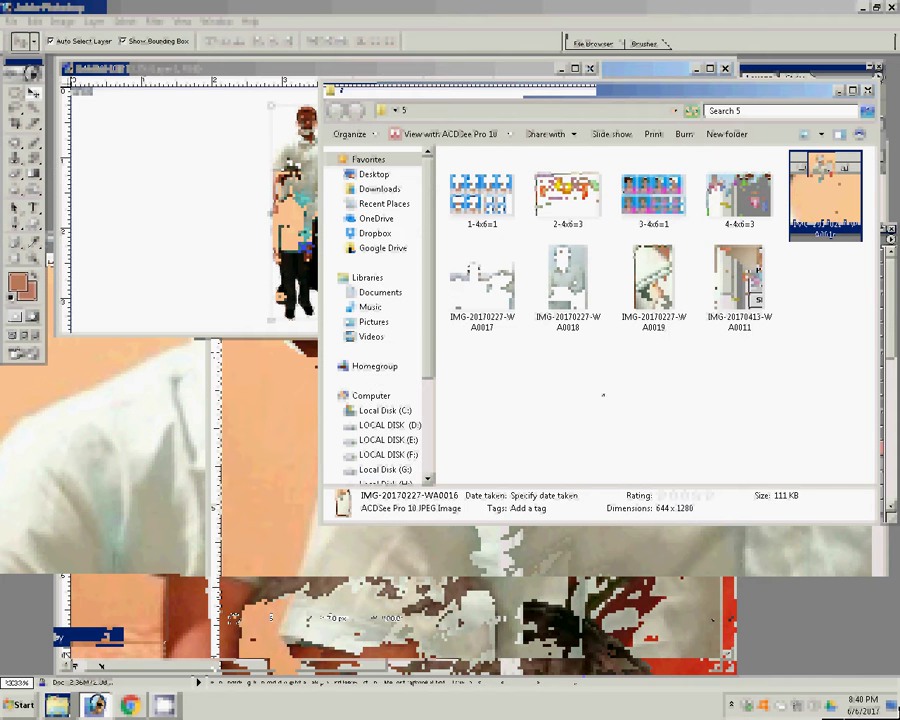
# Drag IMG-20170413-WA0011 from Explorer onto Photoshop to open it
pyautogui.click(603, 396)
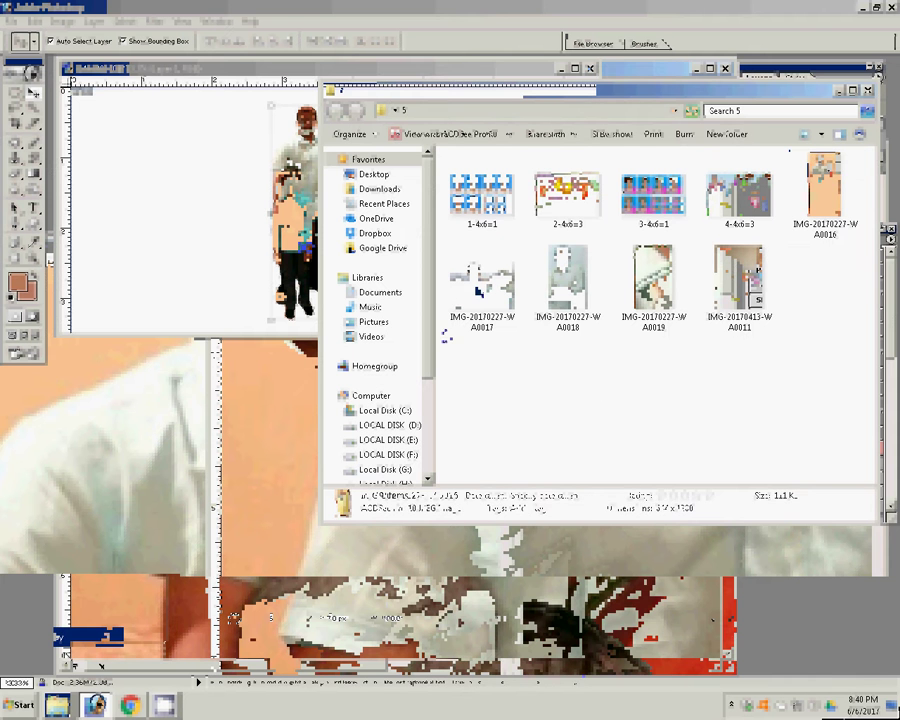
pyautogui.click(769, 301)
pyautogui.moveTo(769, 301); pyautogui.dragTo(215, 533)
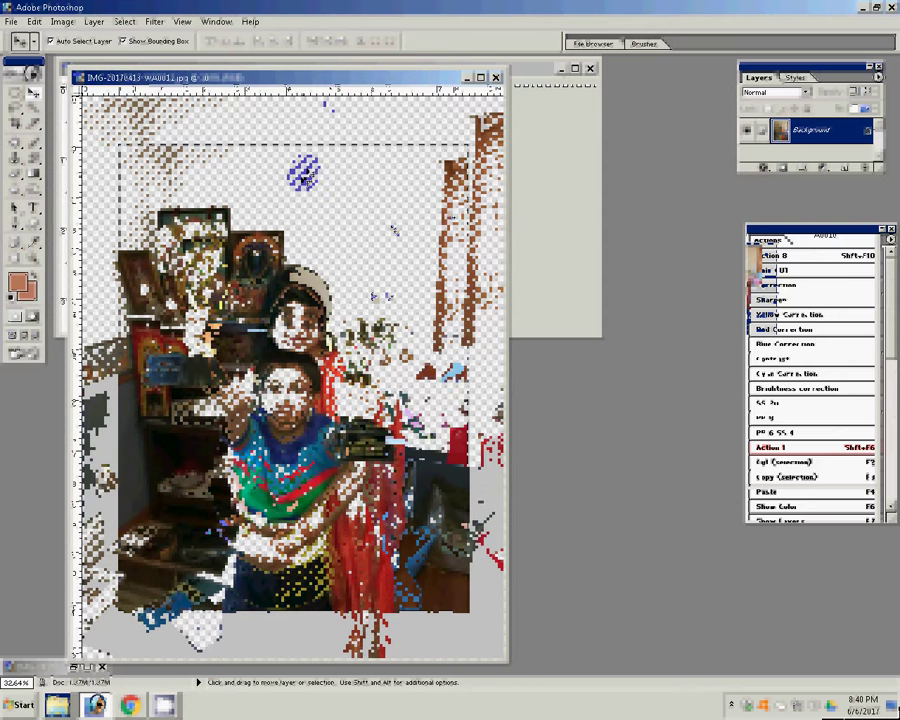
# Select the whole trophy photo with the Rectangular Marquee and copy it into the template
pyautogui.click(12, 94)
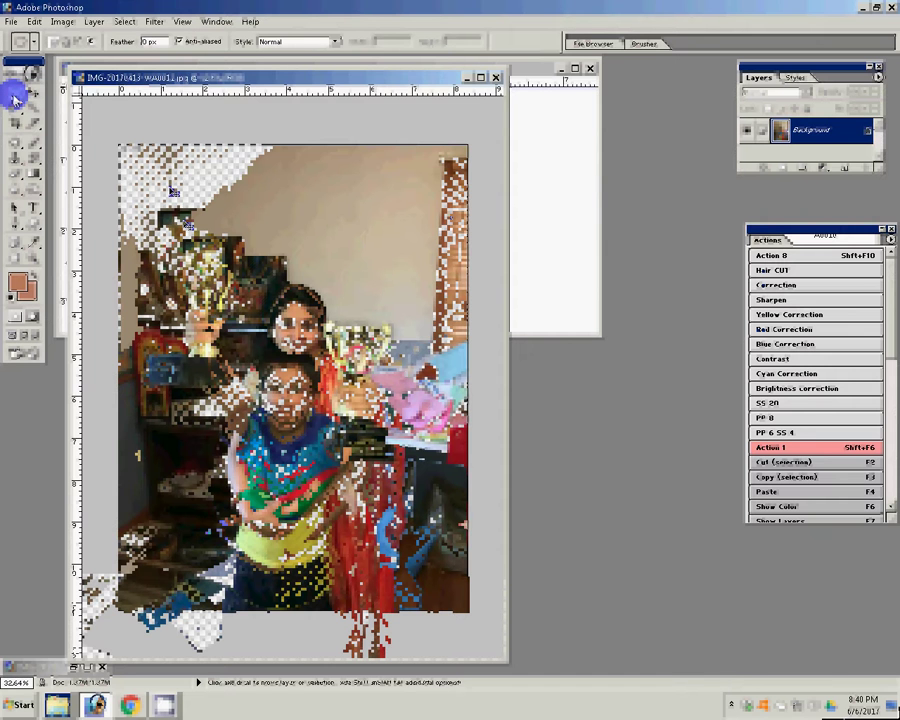
pyautogui.click(14, 97)
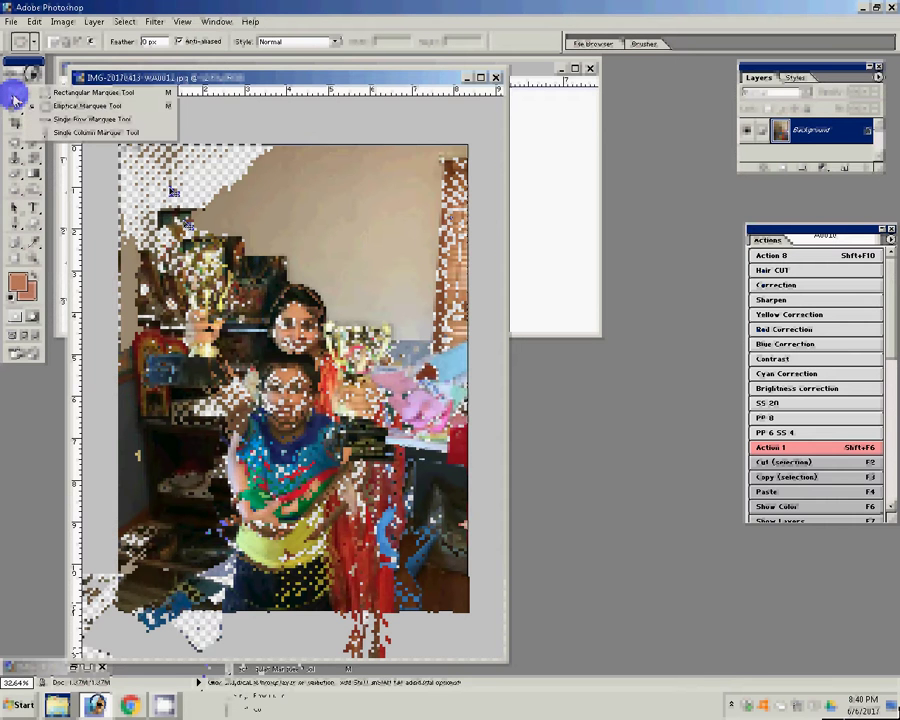
pyautogui.click(70, 92)
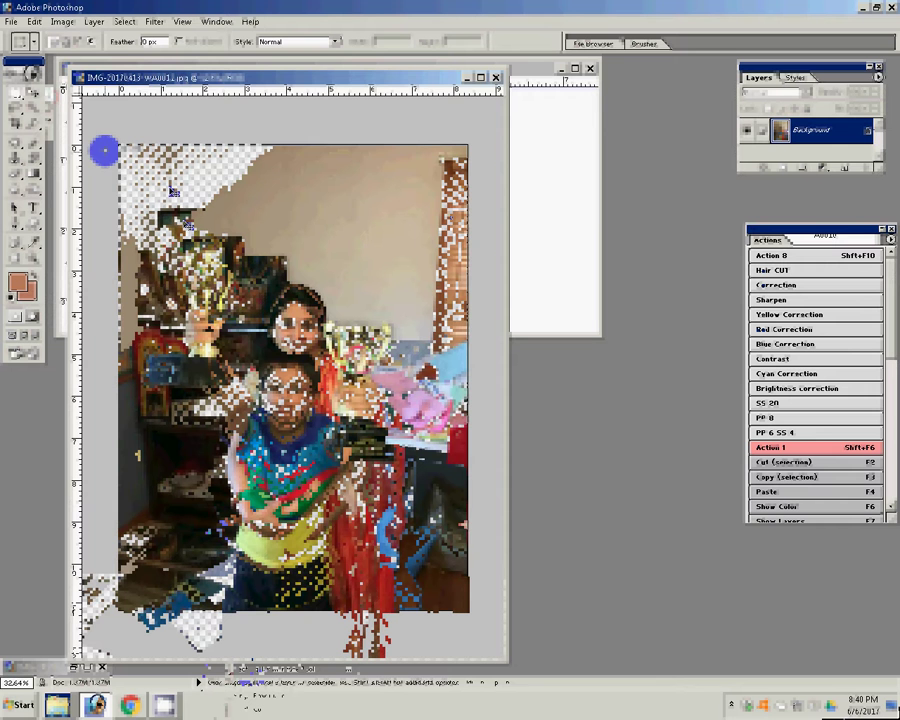
pyautogui.moveTo(104, 151); pyautogui.dragTo(240, 245)
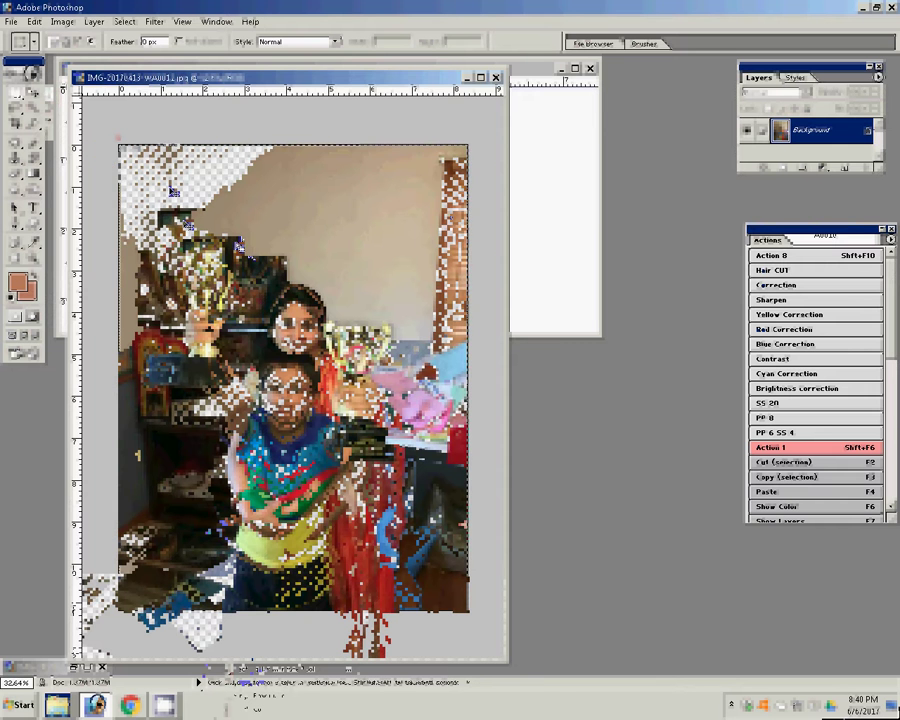
pyautogui.hotkey('ctrl', 'j')
pyautogui.hotkey('ctrl', 'Tab')
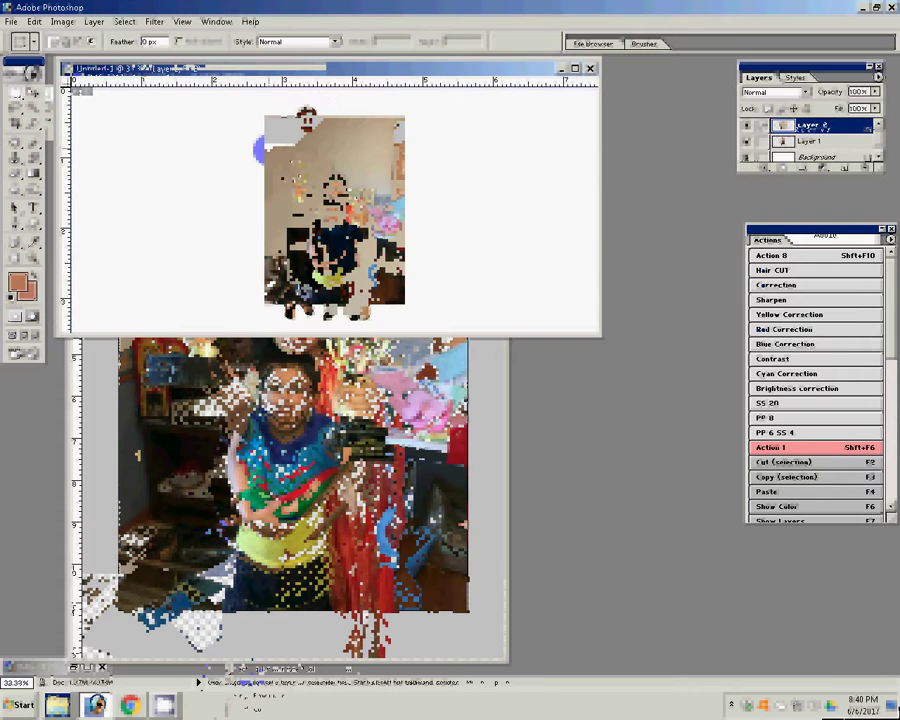
# Shrink and tilt the trophy photo and move it to the template's left side
pyautogui.hotkey('ctrl', 't')
pyautogui.moveTo(405, 117); pyautogui.dragTo(386, 97)
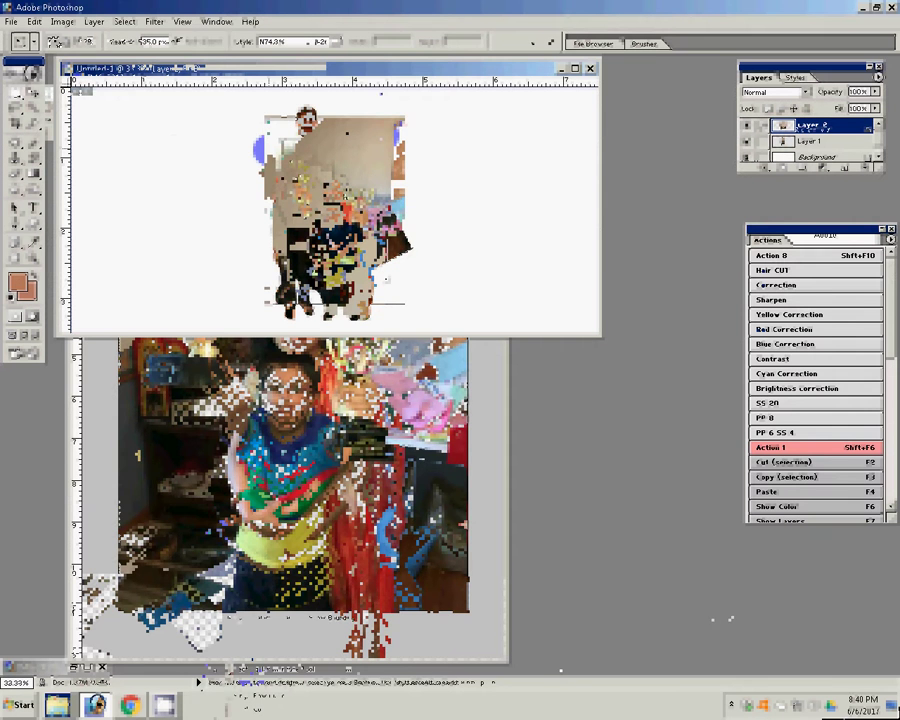
pyautogui.doubleClick(352, 195)
pyautogui.moveTo(352, 195)
pyautogui.mouseDown()
pyautogui.moveTo(163, 188)
pyautogui.moveTo(195, 205)
pyautogui.mouseUp()
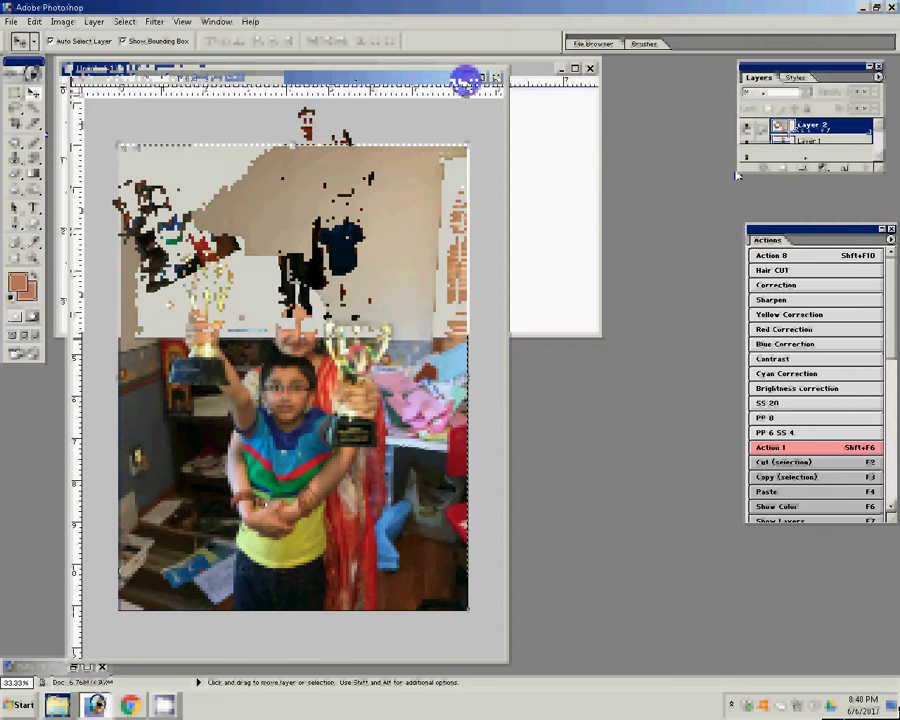
pyautogui.click(465, 82)
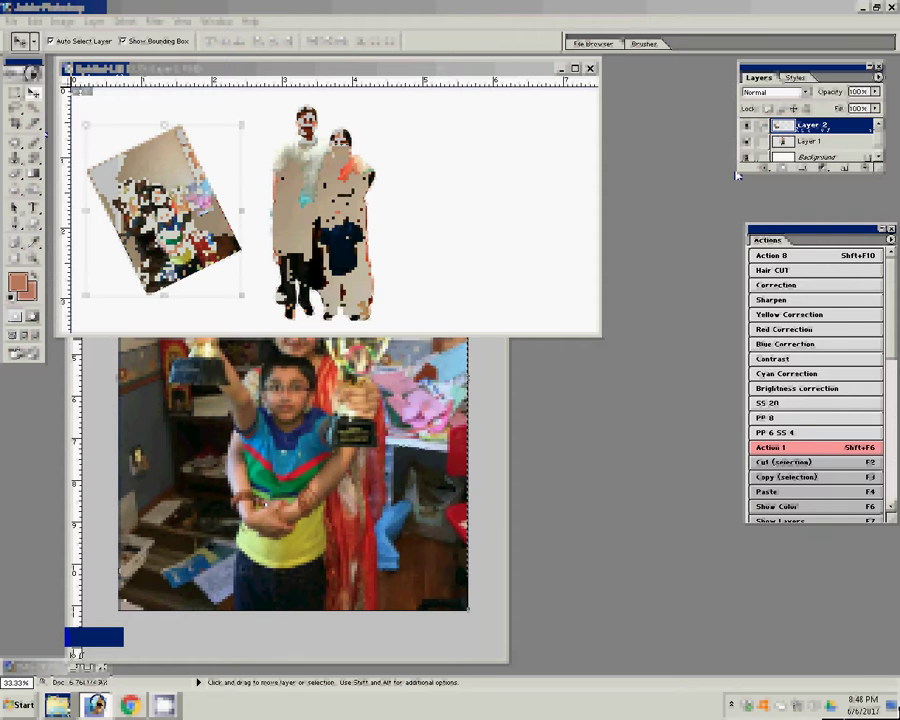
# On Layer 1, marquee-select the couple's upper bodies into a cropped new layer, then deselect
pyautogui.hotkey('alt', 'Tab')
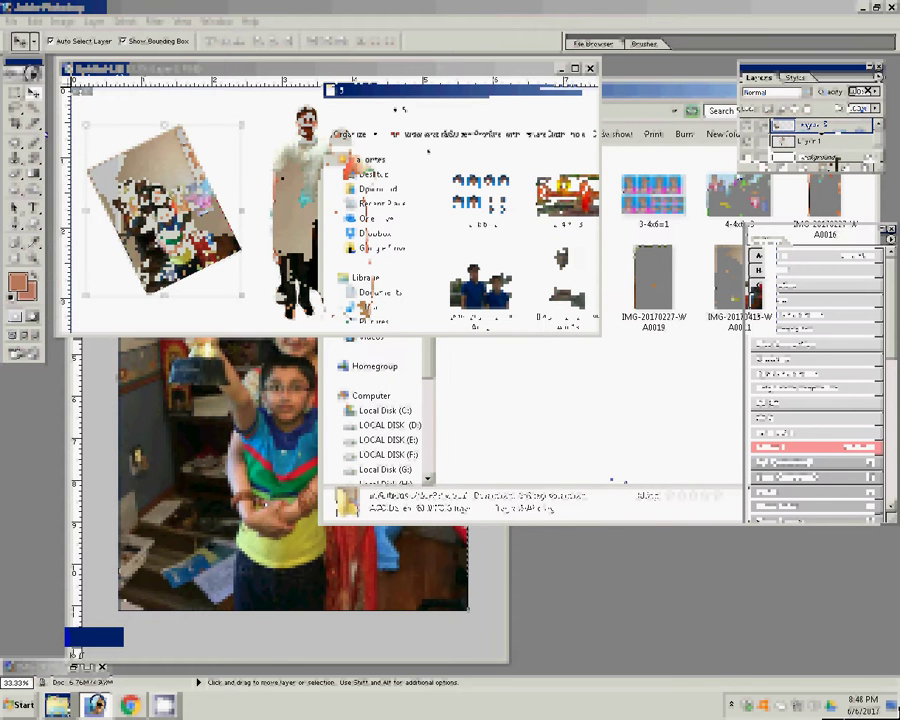
pyautogui.click(288, 243)
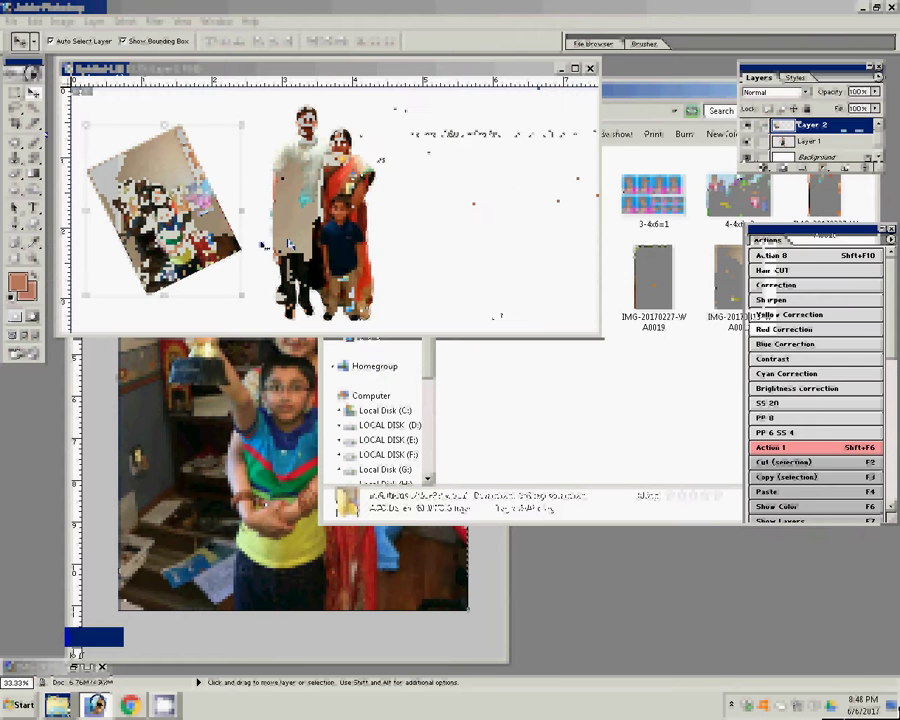
pyautogui.hotkey('alt', '[')
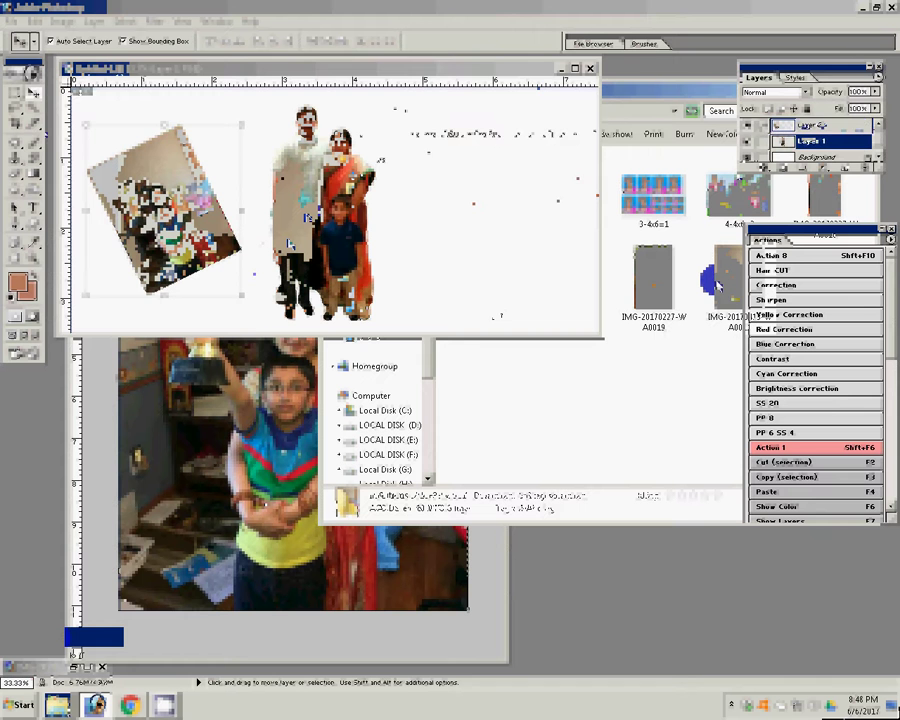
pyautogui.click(262, 145)
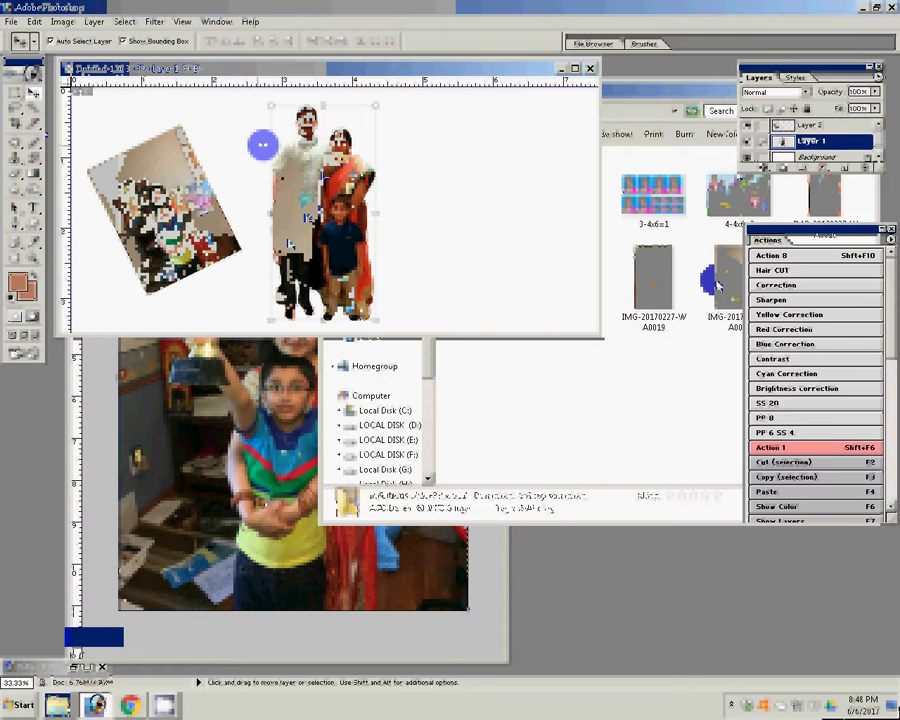
pyautogui.click(14, 70)
pyautogui.moveTo(264, 96)
pyautogui.mouseDown()
pyautogui.moveTo(397, 183)
pyautogui.moveTo(380, 191)
pyautogui.mouseUp()
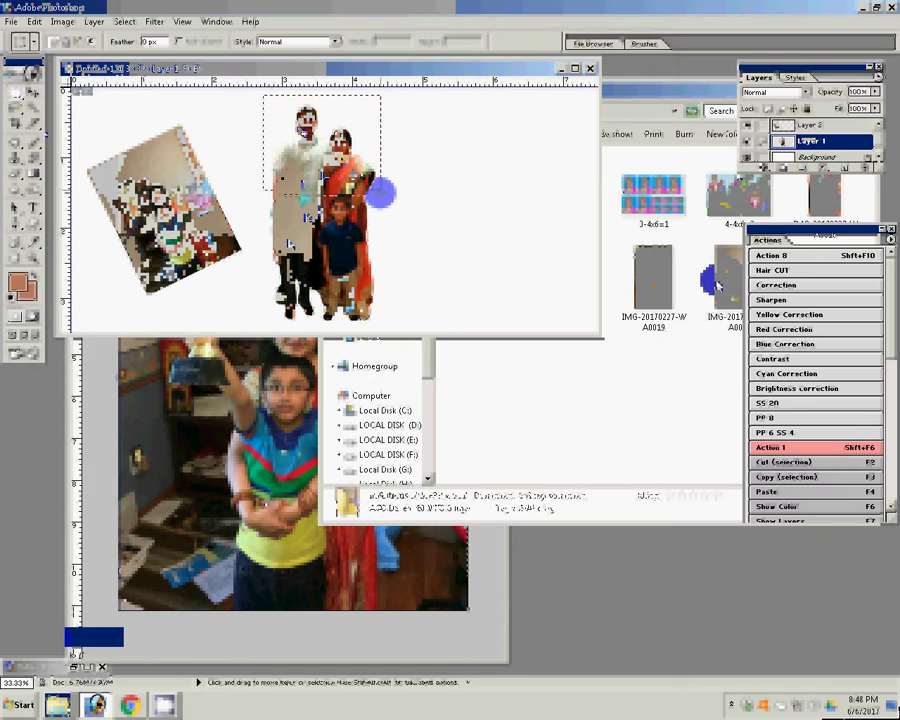
pyautogui.click(299, 131)
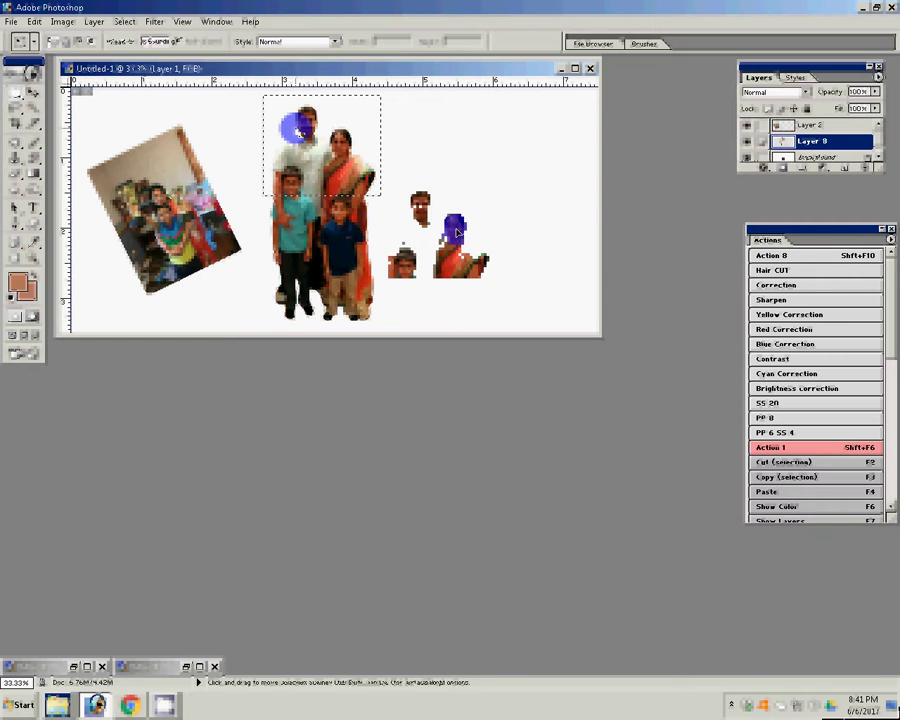
pyautogui.press('l')
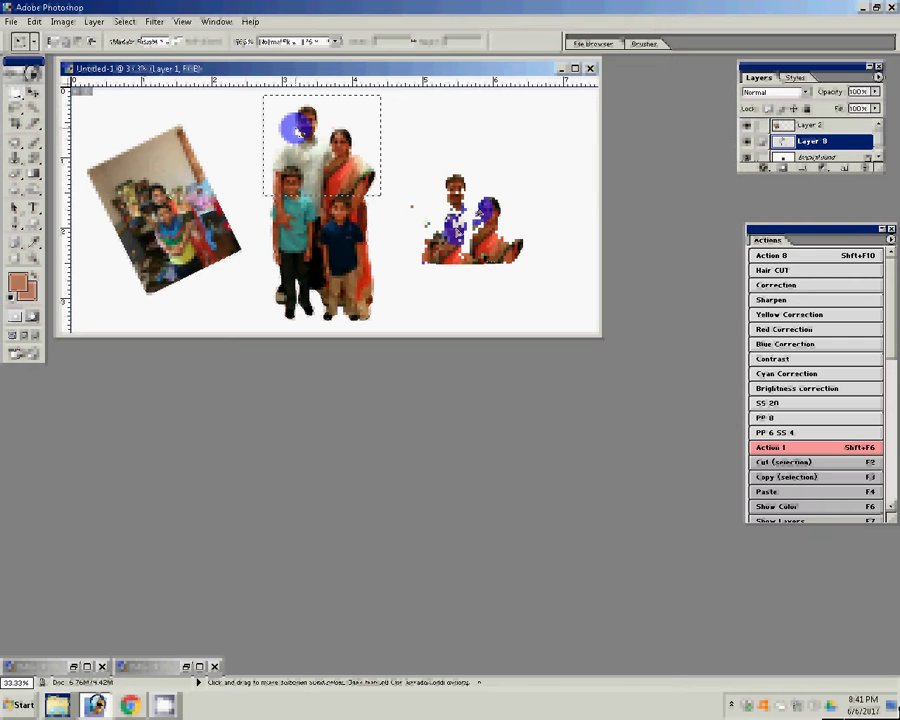
pyautogui.click(435, 263)
# Erase the couple photo's left and bottom edges with a size-400, 100%-opacity eraser
pyautogui.press('e')
pyautogui.press(']')
pyautogui.press(']')
pyautogui.press(']')
pyautogui.click(410, 250)
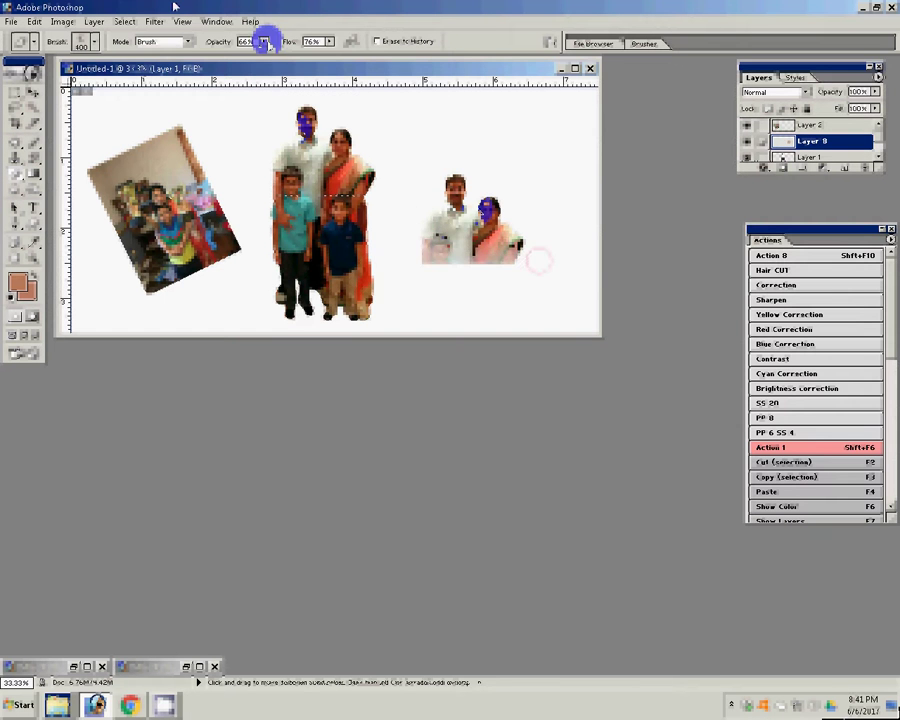
pyautogui.moveTo(264, 41); pyautogui.dragTo(350, 58)
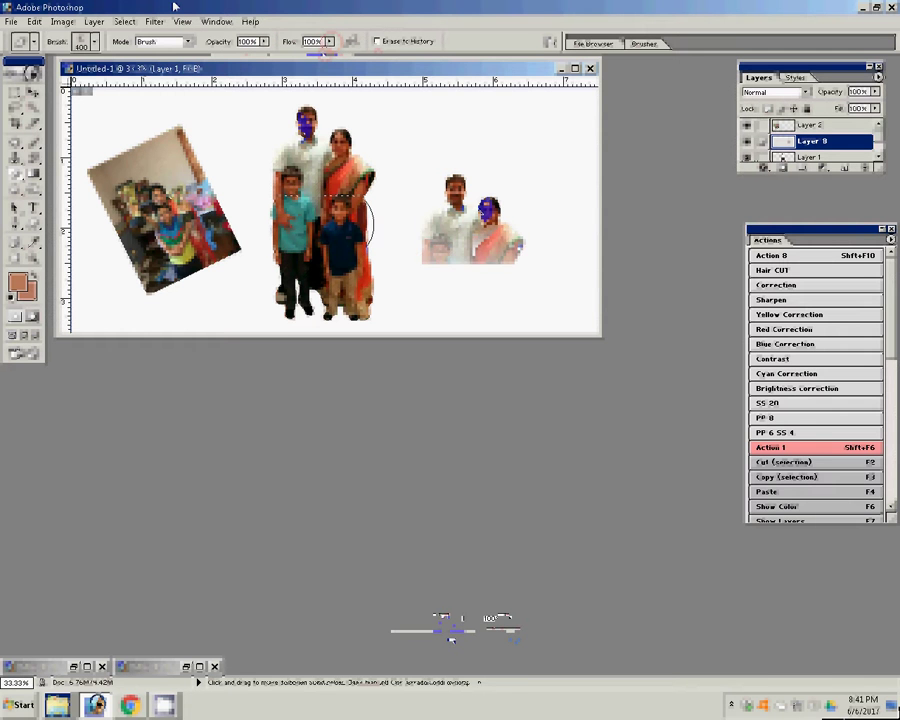
pyautogui.moveTo(428, 256); pyautogui.dragTo(525, 272)
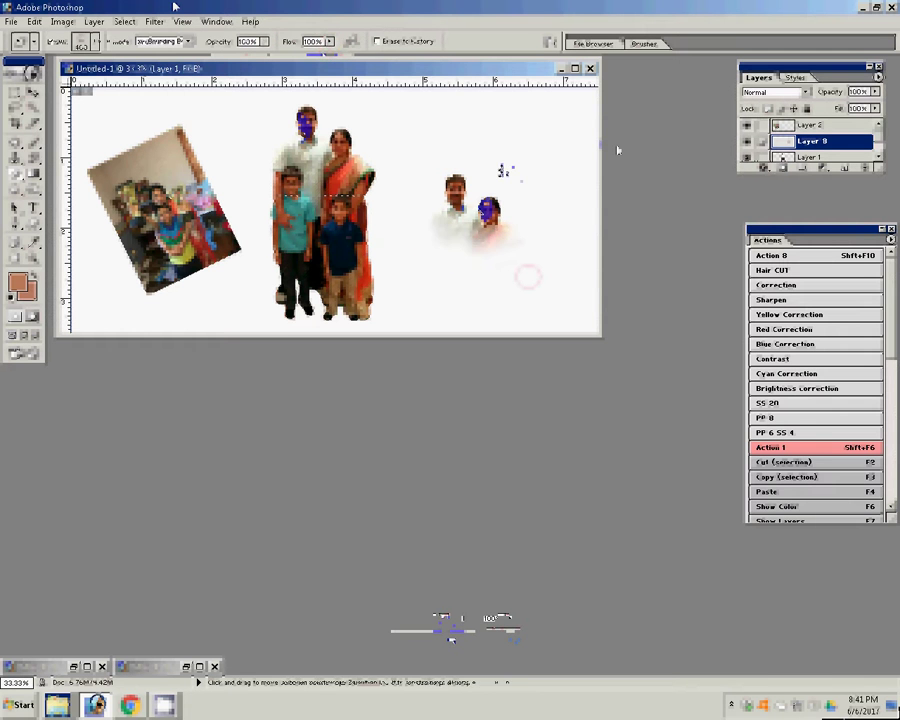
# Enlarge the couple photo to 281.7% across the right side, then open Computer in Explorer
pyautogui.hotkey('ctrl', 't')
pyautogui.moveTo(509, 174); pyautogui.dragTo(557, 124)
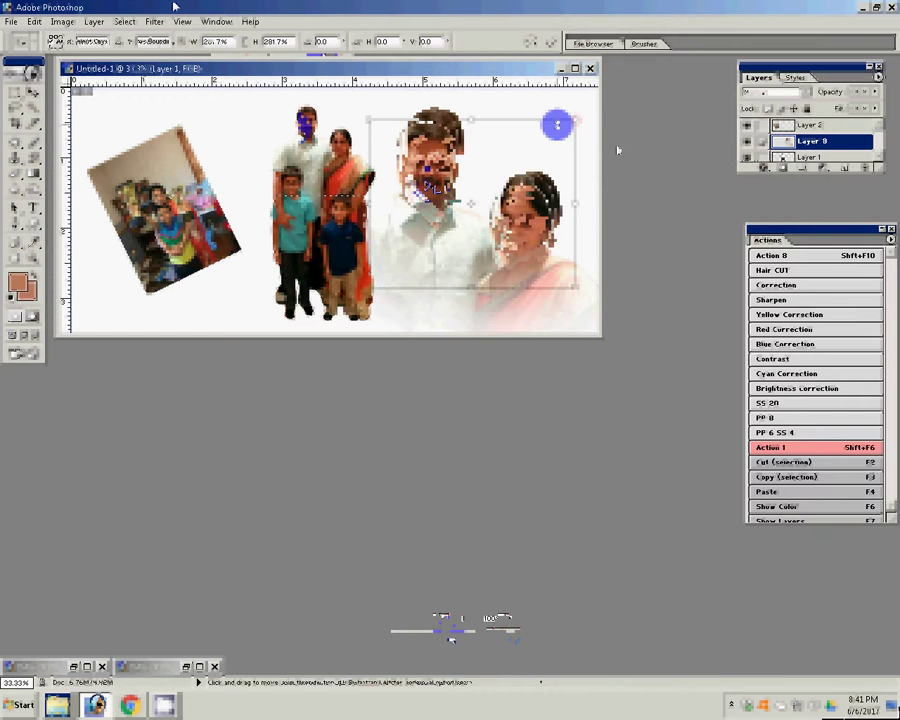
pyautogui.press('Return')
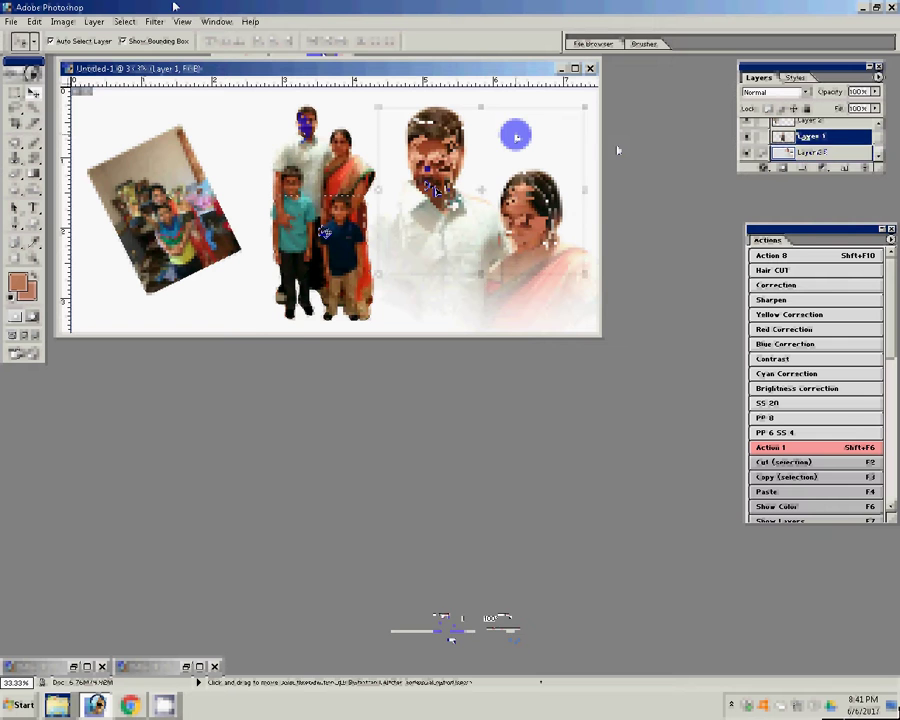
pyautogui.click(427, 228)
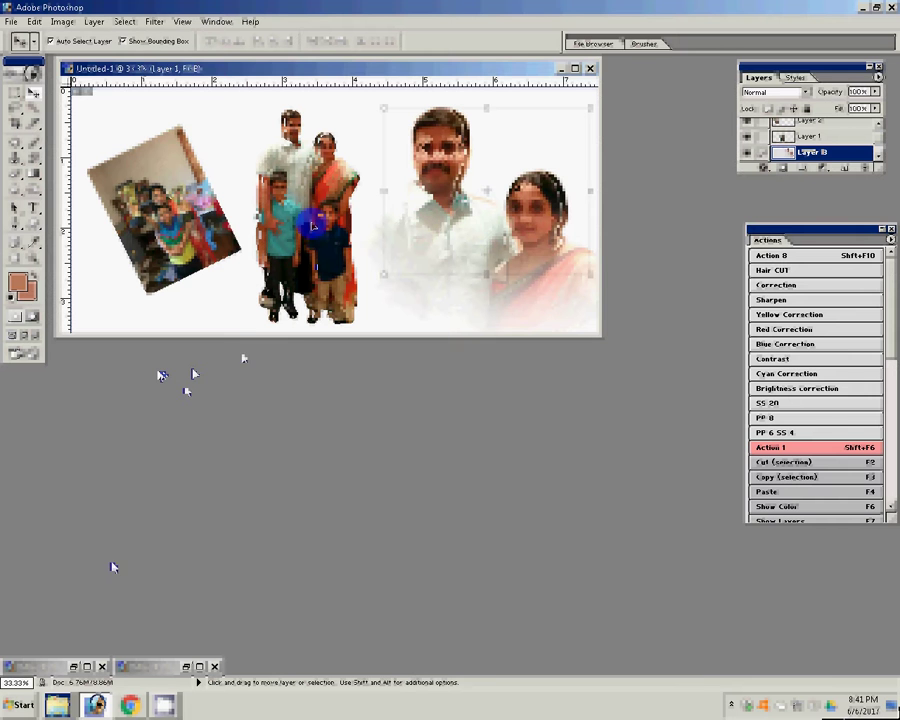
pyautogui.press('super')
pyautogui.click(200, 522)
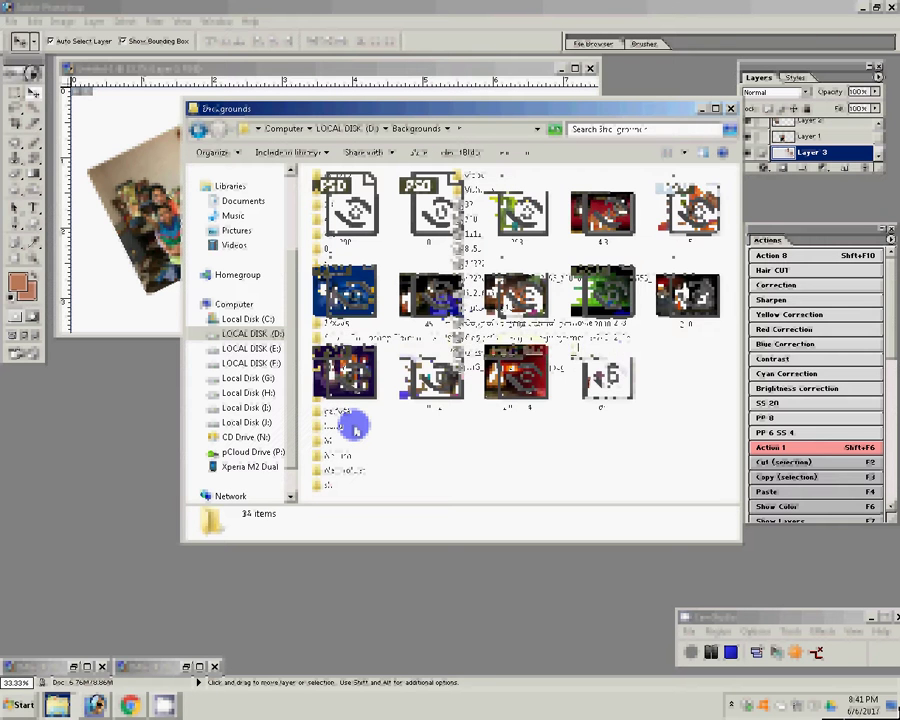
# Browse the sh, M and hanu Backgrounds subfolders, then return to Photoshop
pyautogui.click(197, 131)
pyautogui.click(197, 131)
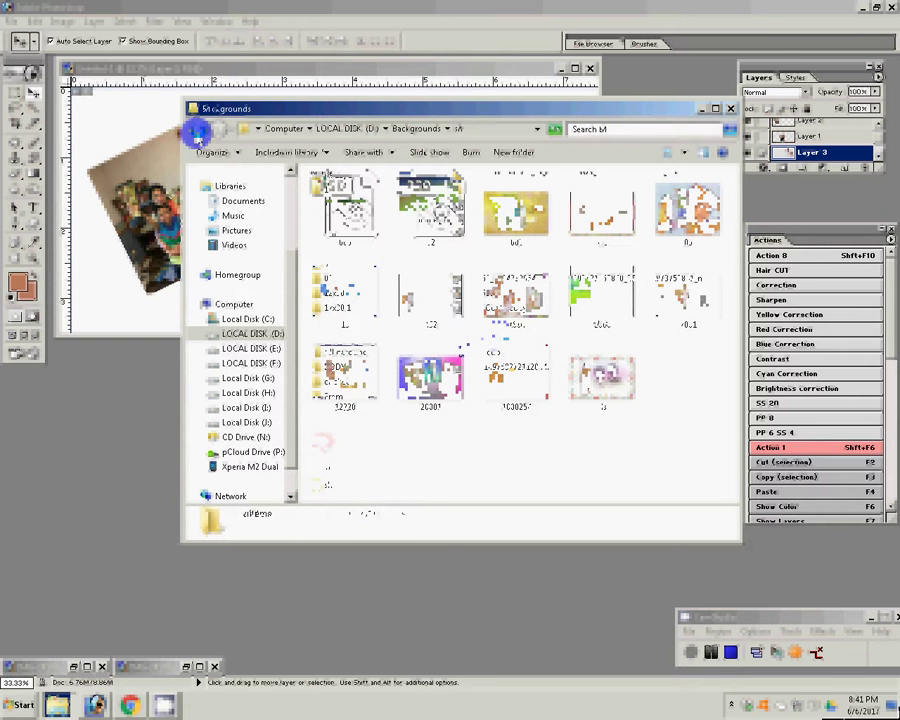
pyautogui.click(198, 131)
pyautogui.click(198, 131)
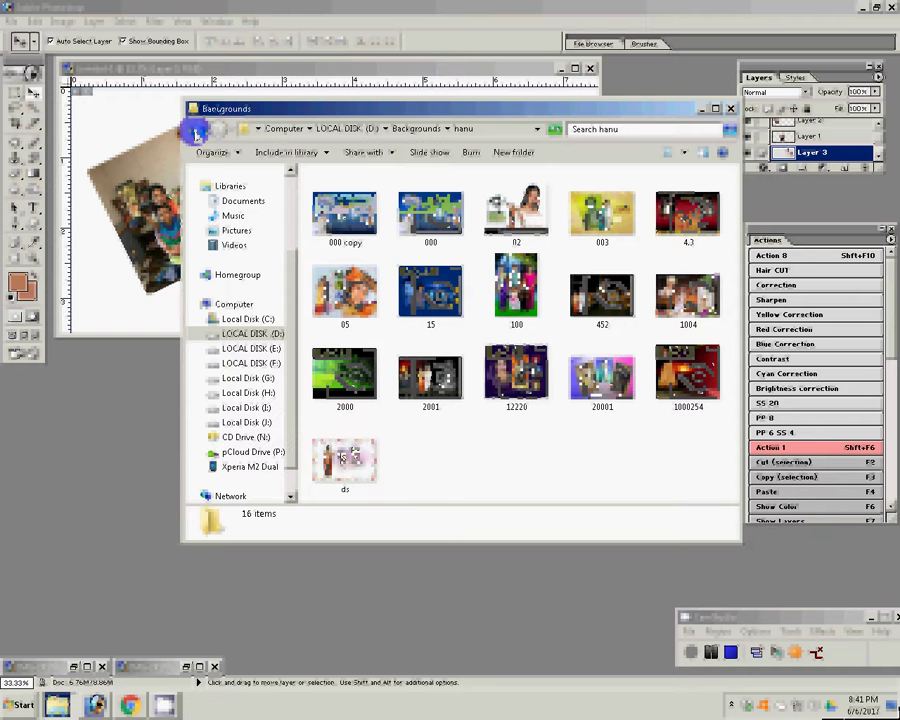
pyautogui.click(195, 133)
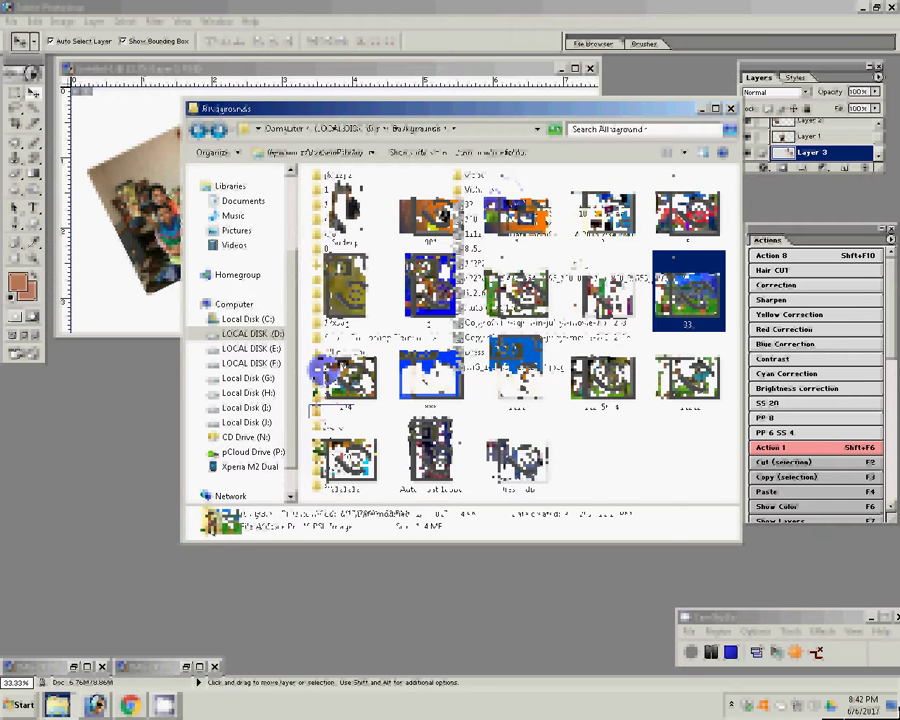
pyautogui.click(58, 437)
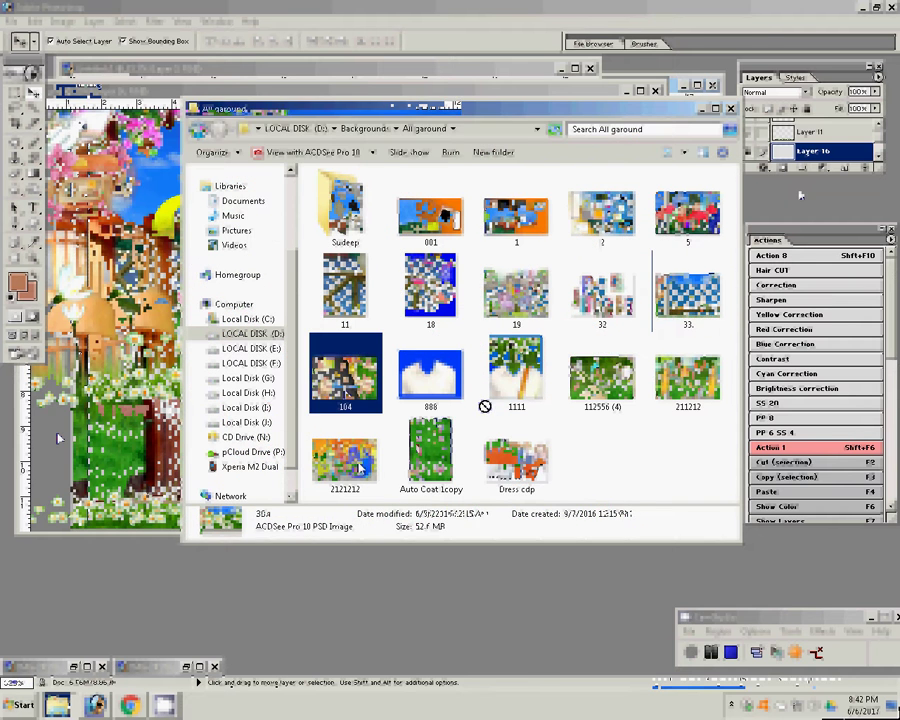
# Open 104.psd in Photoshop and undo the stray pasted hair shape
pyautogui.moveTo(345, 375); pyautogui.dragTo(722, 646)
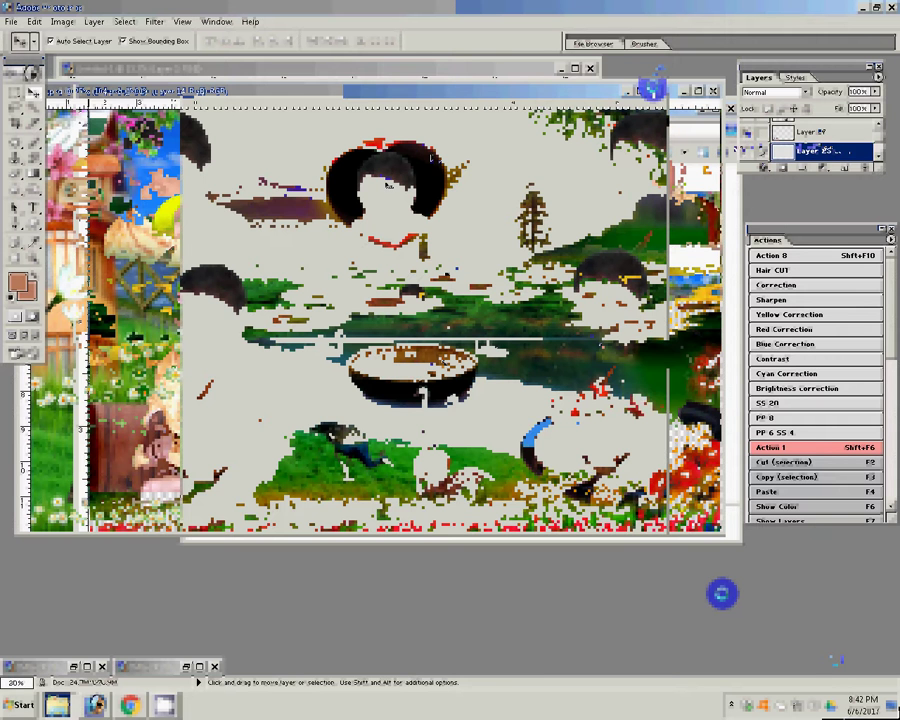
pyautogui.hotkey('ctrl', 'v')
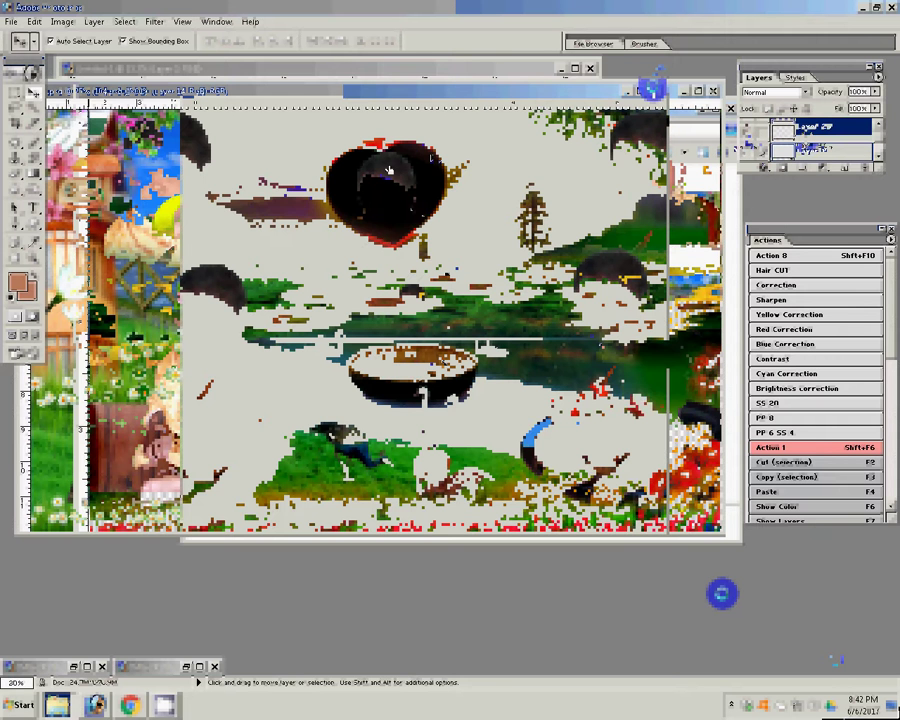
pyautogui.hotkey('ctrl', 'z')
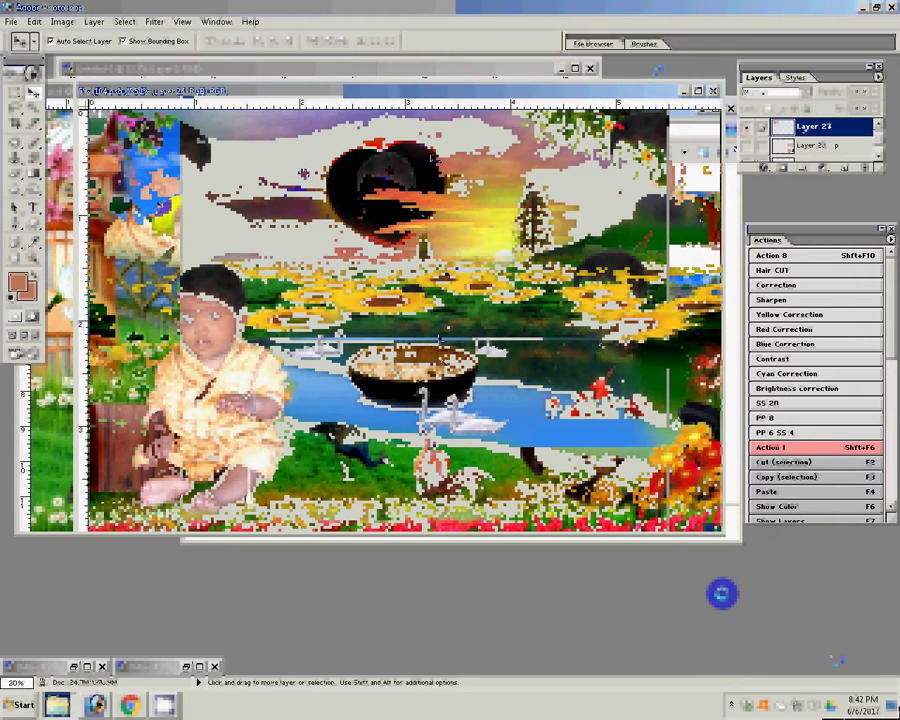
pyautogui.hotkey('ctrl', 'z')
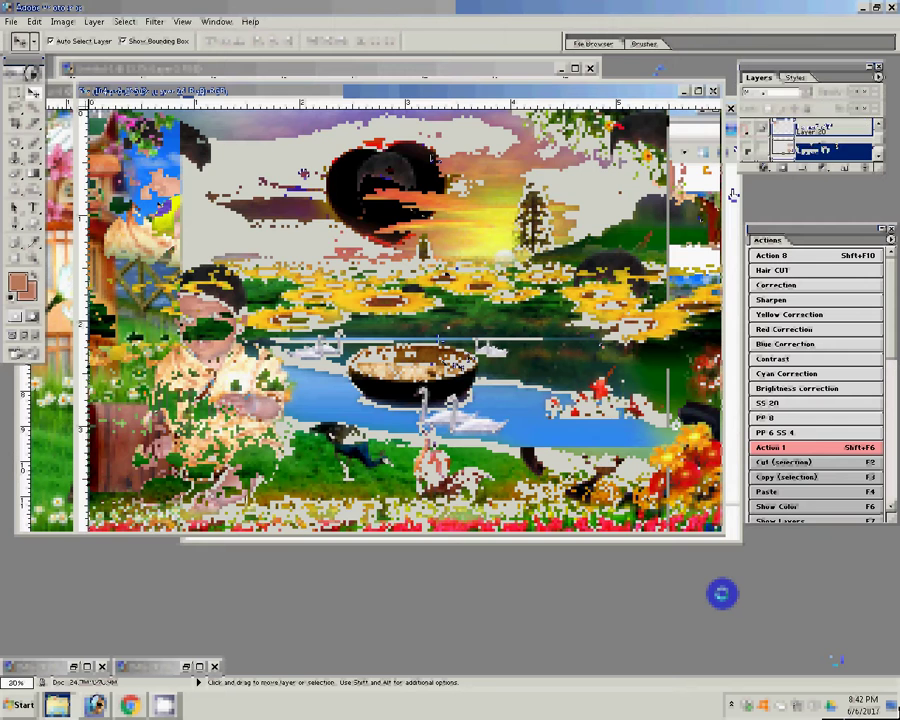
# Flatten the 104 background into a single layer with Layer > Flatten Image
pyautogui.hotkey('ctrl', 'Tab')
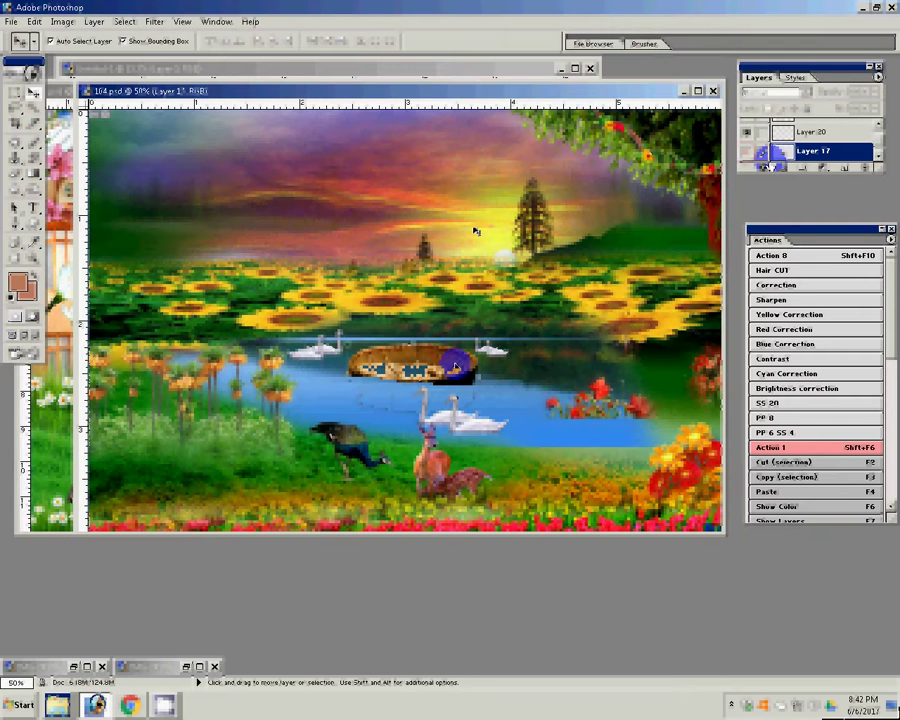
pyautogui.click(90, 22)
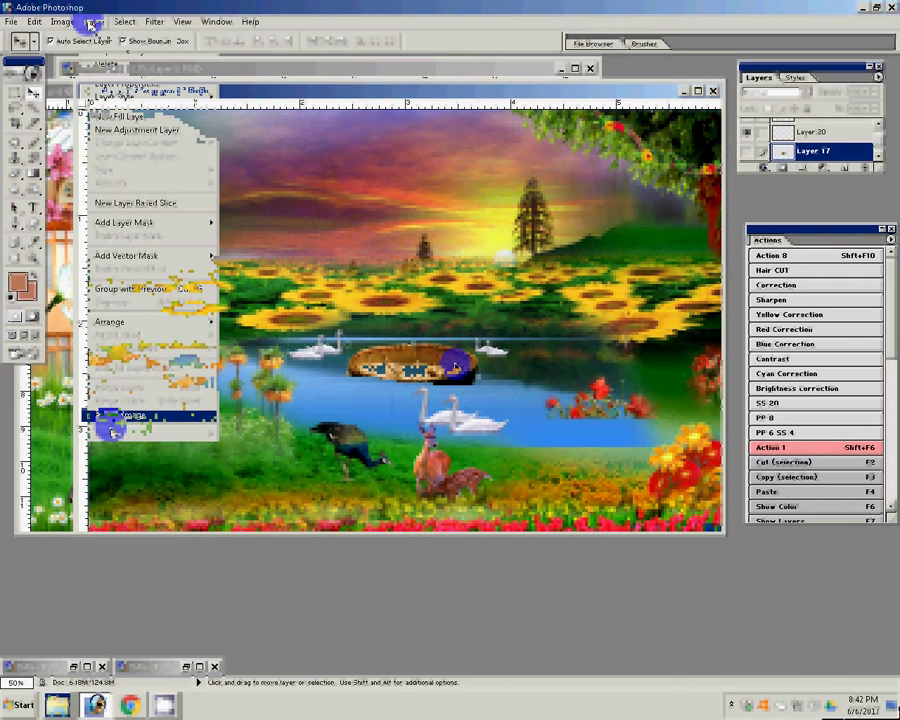
pyautogui.click(108, 418)
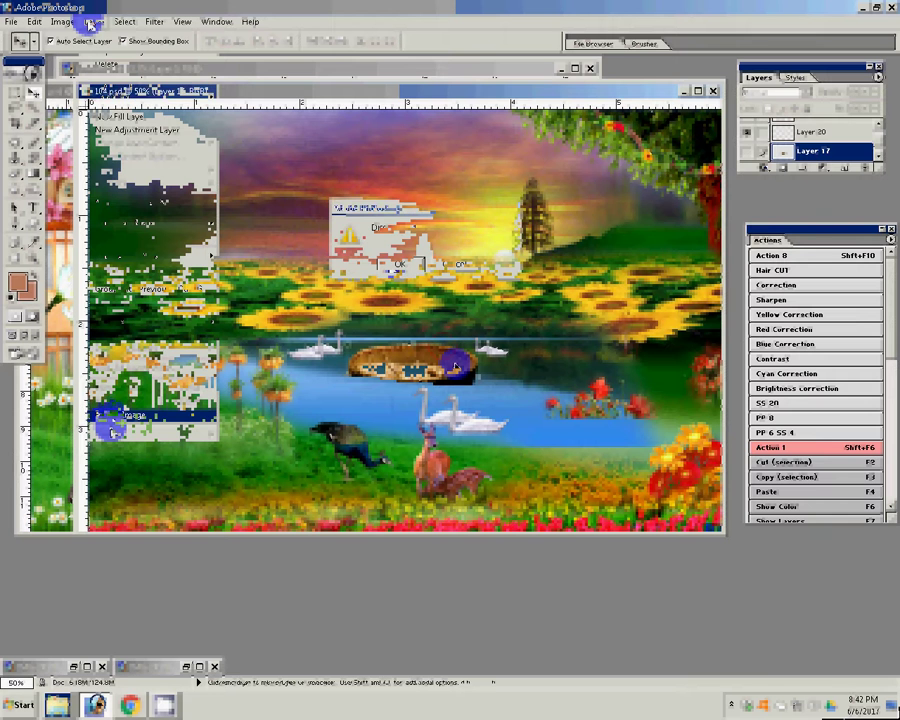
pyautogui.moveTo(428, 88); pyautogui.dragTo(610, 108)
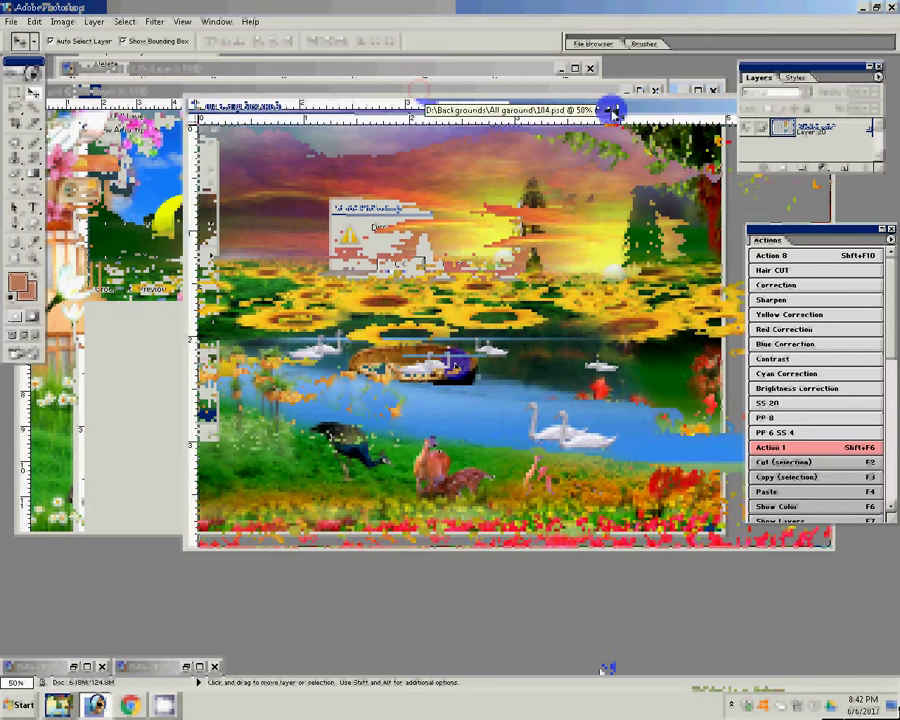
pyautogui.press('Return')
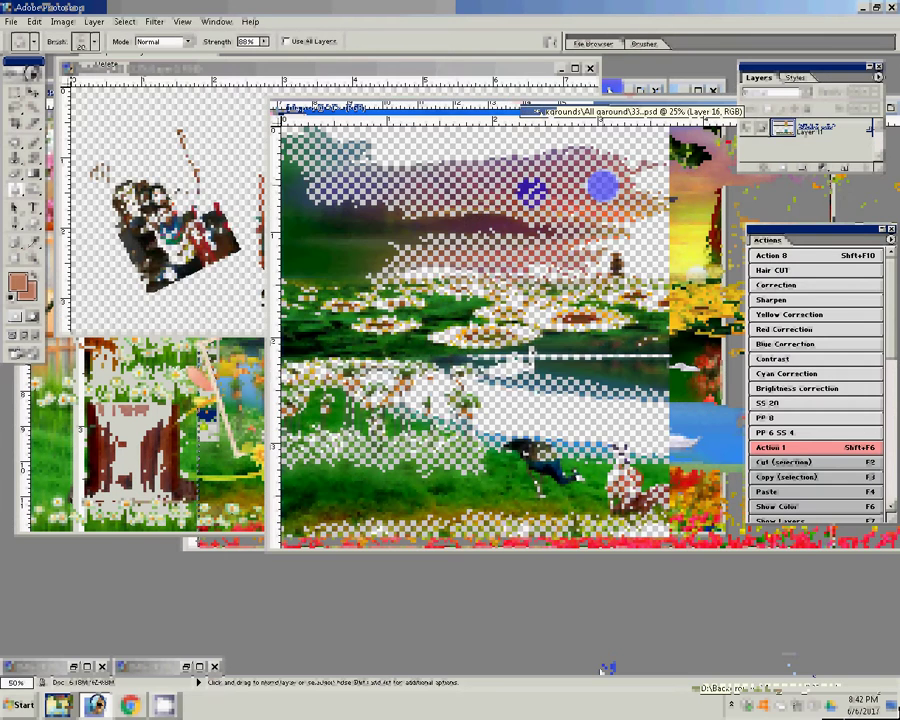
# Stretch the background to fill the template width and shift the Layer 1 photo right
pyautogui.press('v')
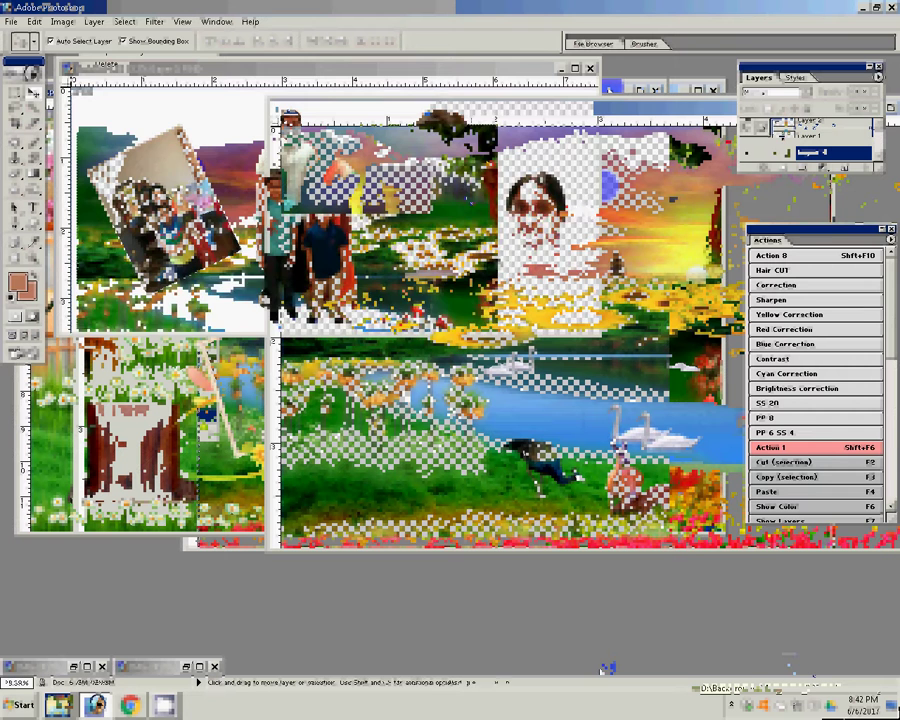
pyautogui.hotkey('ctrl', 'Tab')
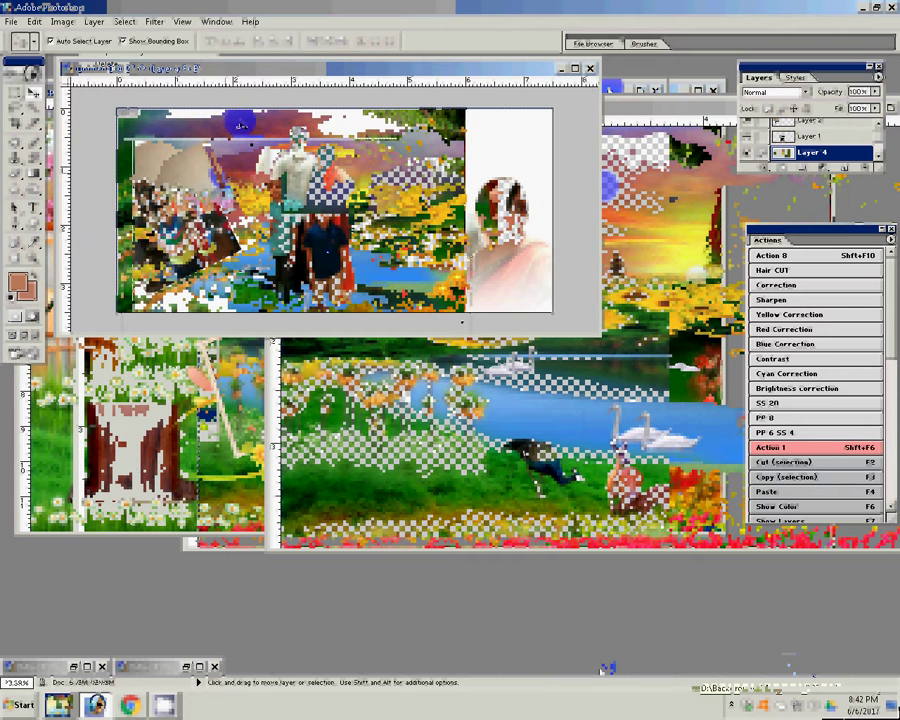
pyautogui.hotkey('ctrl', 't')
pyautogui.moveTo(520, 299)
pyautogui.mouseDown()
pyautogui.moveTo(465, 325)
pyautogui.moveTo(589, 95)
pyautogui.mouseUp()
pyautogui.click(551, 42)
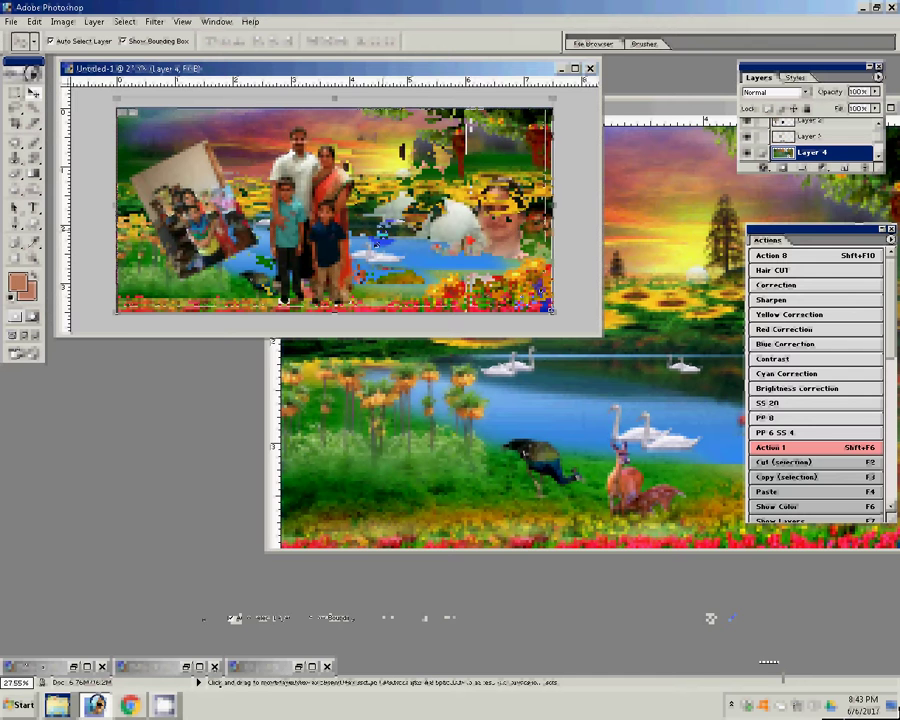
pyautogui.moveTo(383, 238); pyautogui.dragTo(478, 246)
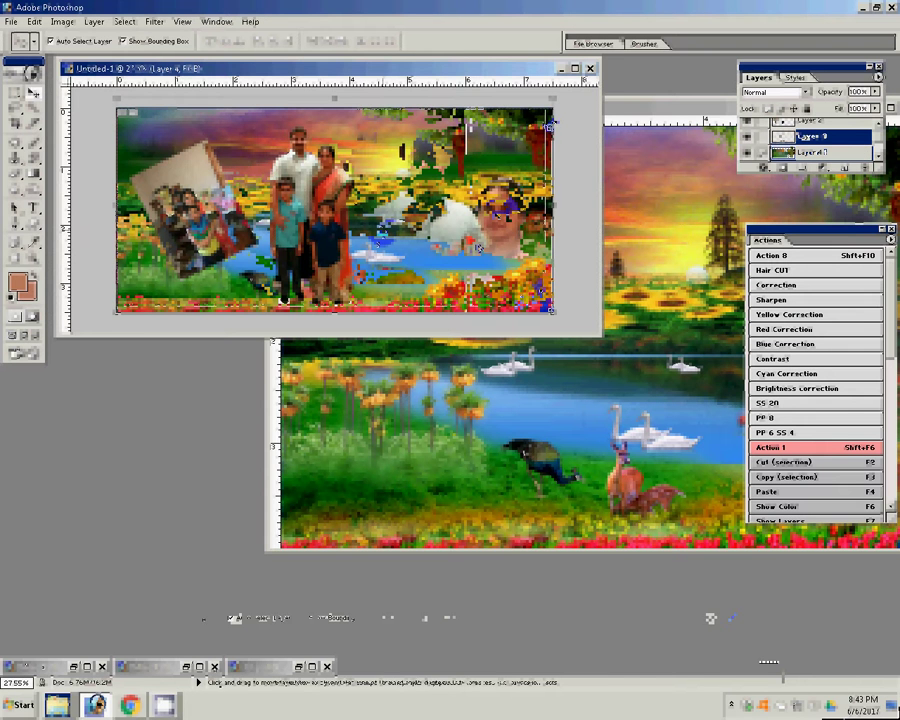
pyautogui.hotkey('ctrl', 't')
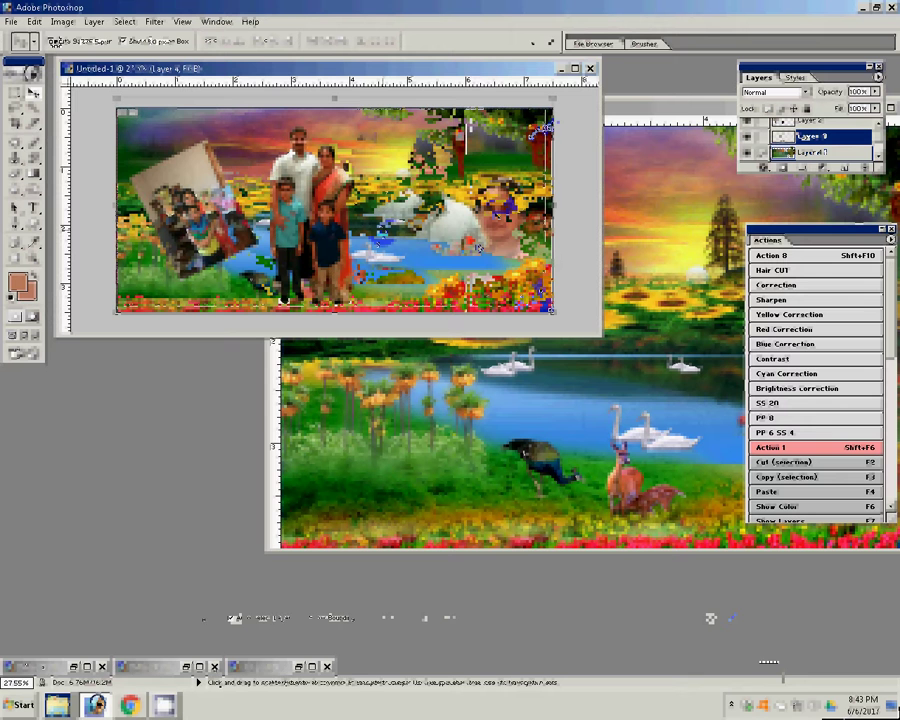
pyautogui.press('Return')
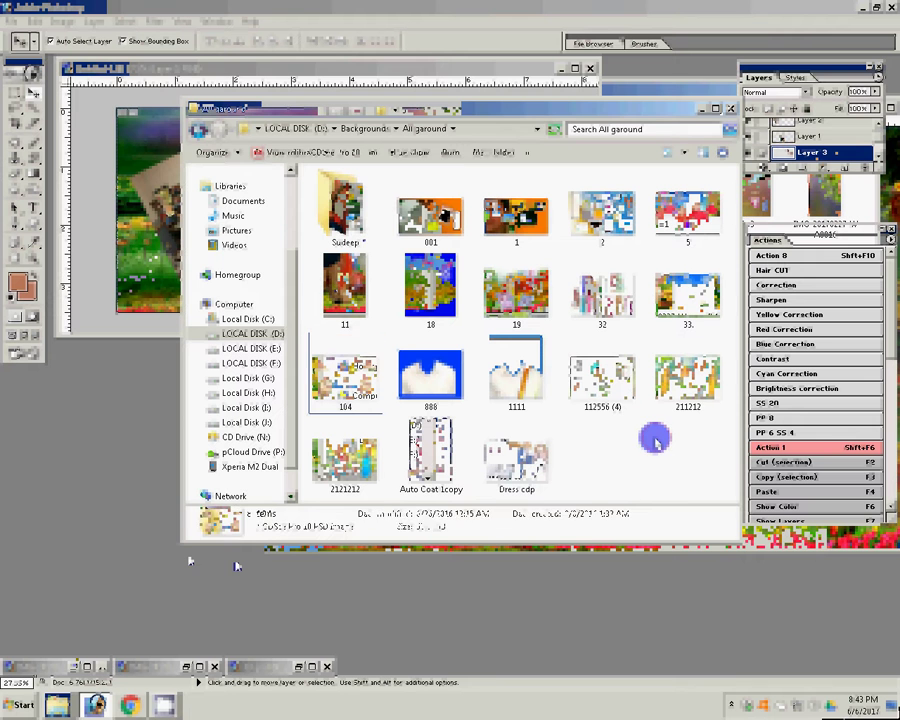
# Reopen the All garound folder and show it as large icons
pyautogui.click(655, 438)
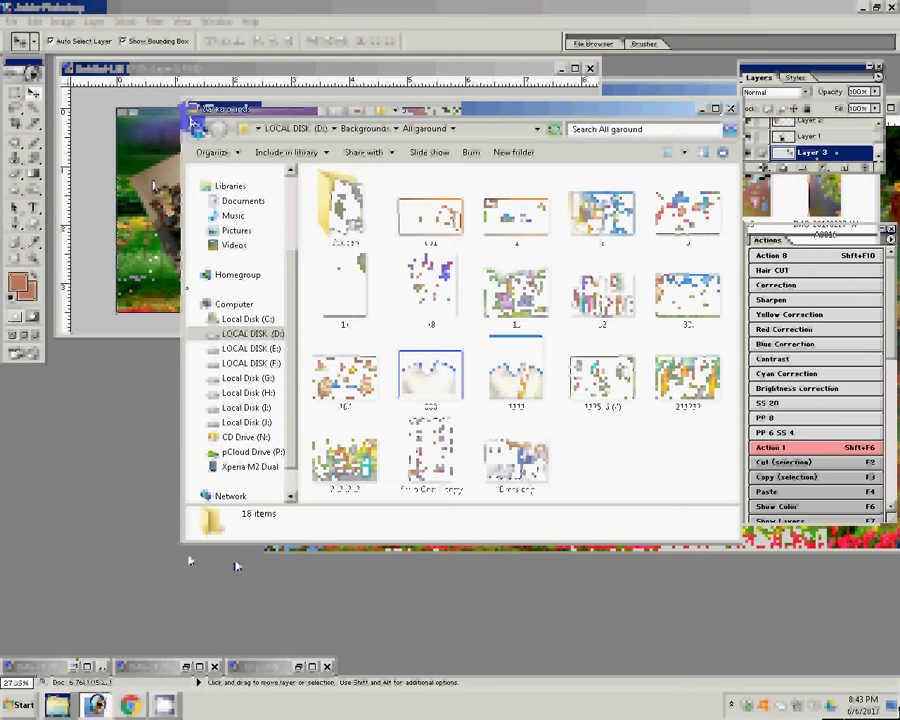
pyautogui.press('BackSpace')
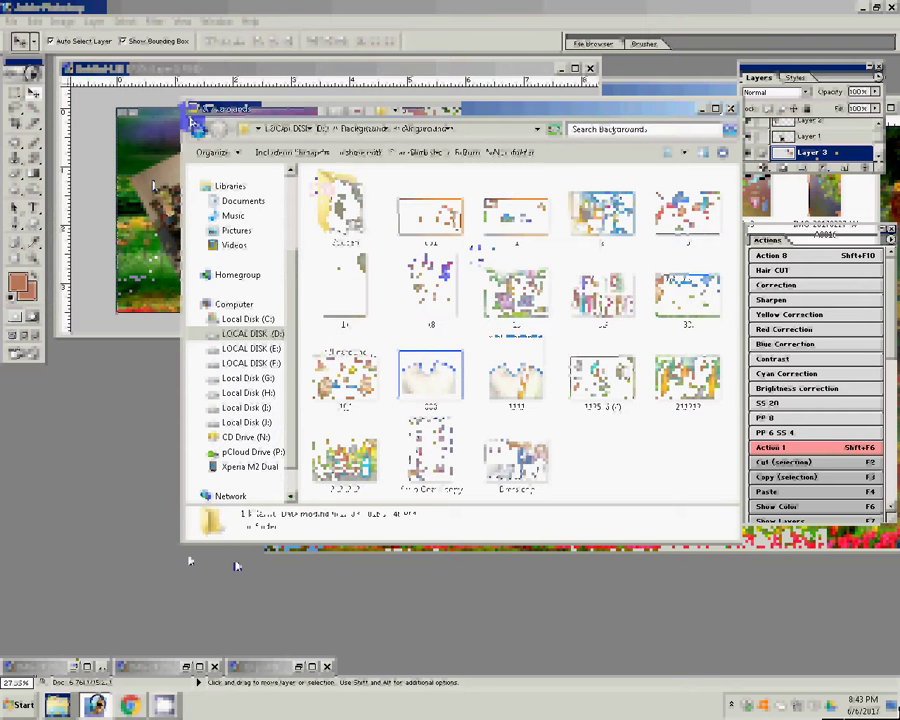
pyautogui.press('Return')
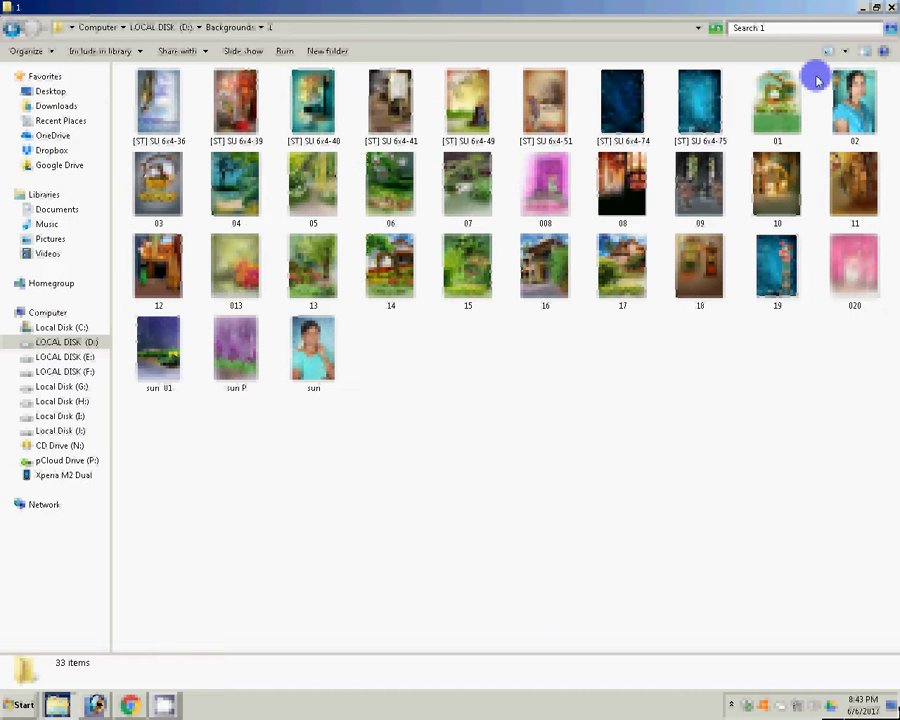
pyautogui.click(840, 51)
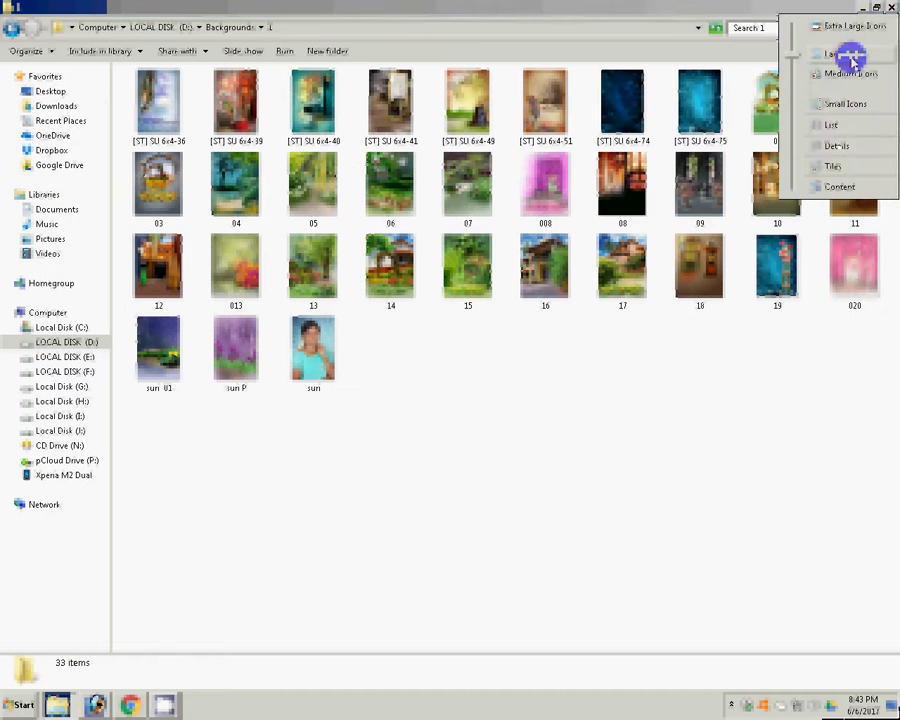
pyautogui.click(849, 55)
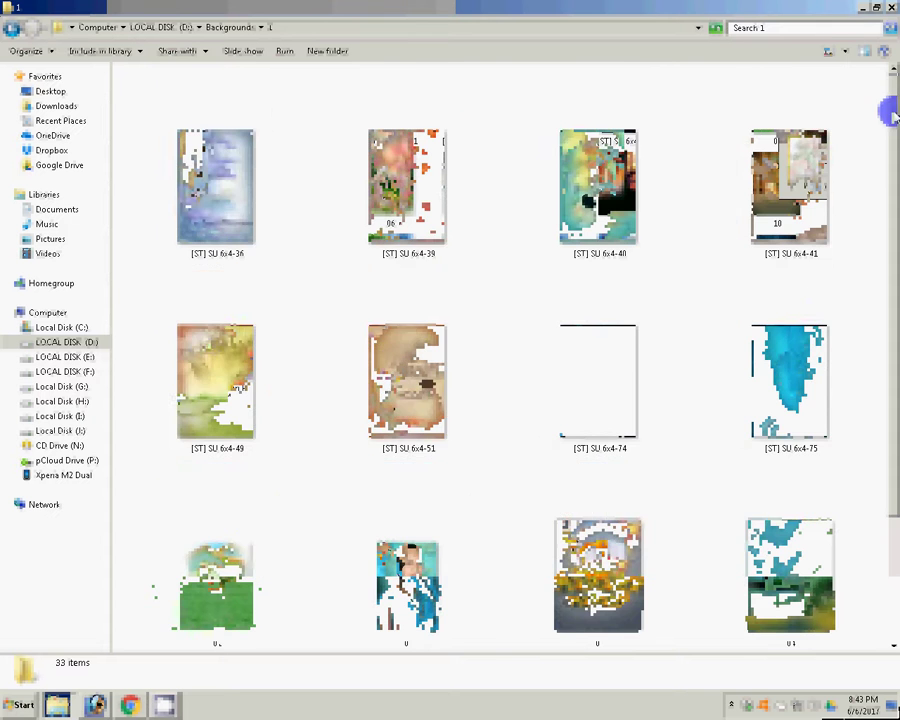
pyautogui.moveTo(889, 115); pyautogui.dragTo(889, 276)
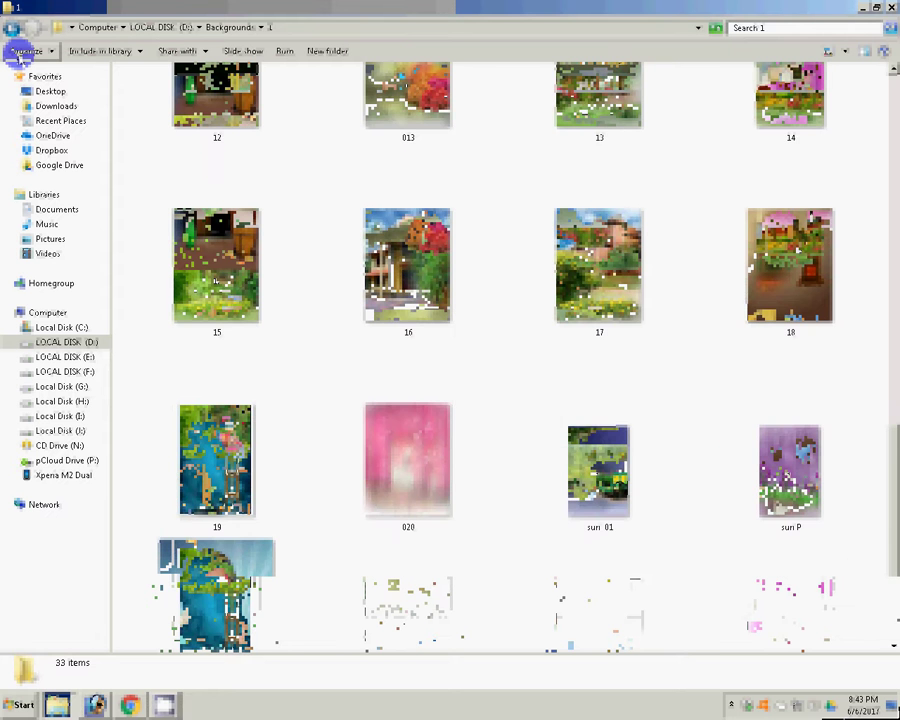
# Check the 18 and 4 Backgrounds folders, then open the 4x6 backgrounds folder
pyautogui.press('BackSpace')
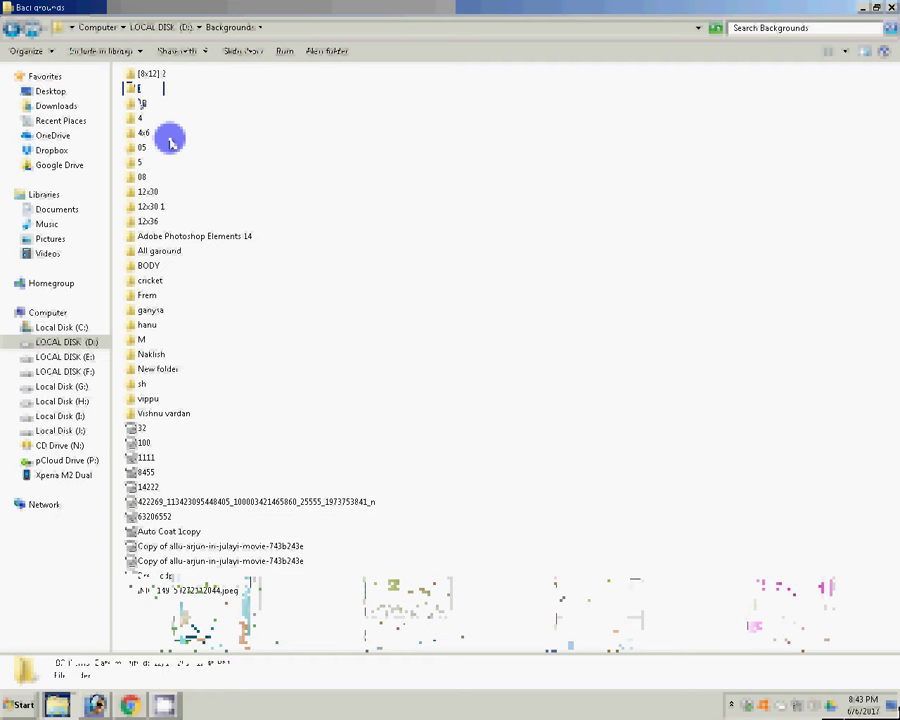
pyautogui.press('Down')
pyautogui.press('Return')
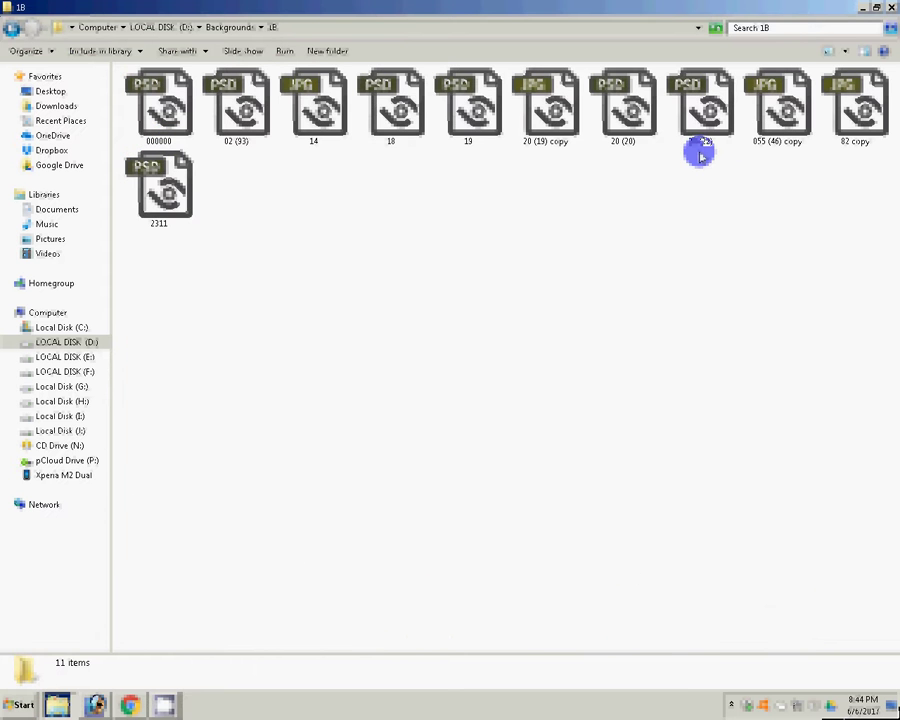
pyautogui.click(16, 38)
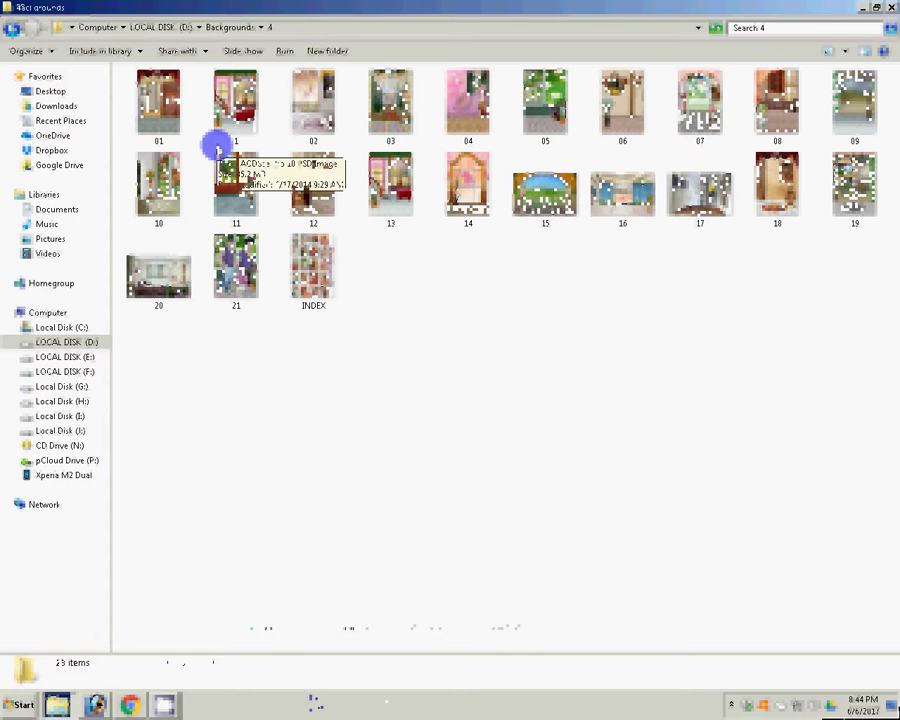
pyautogui.press('BackSpace')
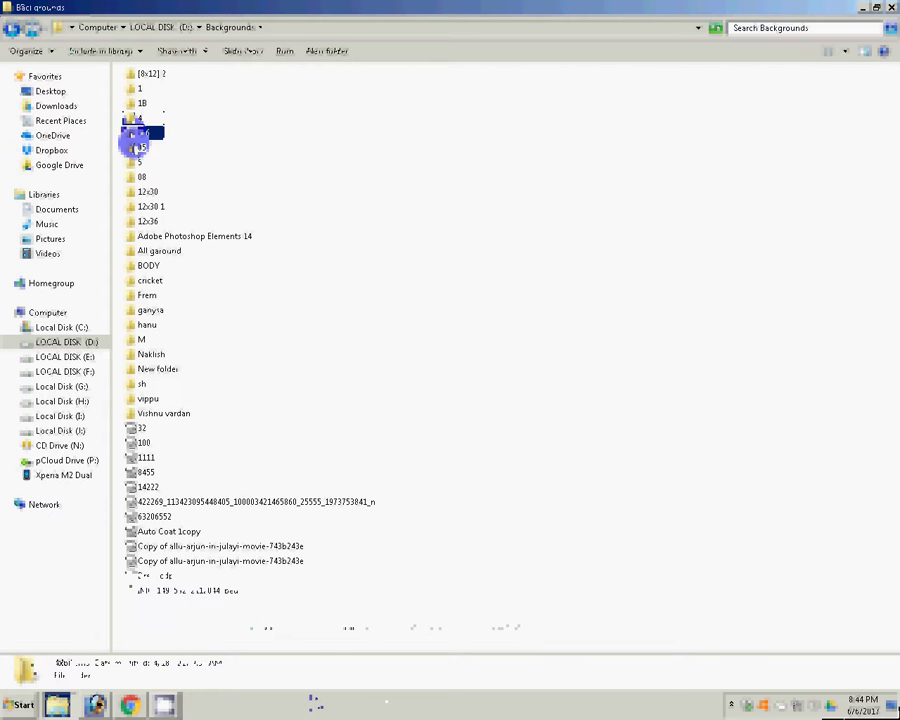
pyautogui.doubleClick(138, 147)
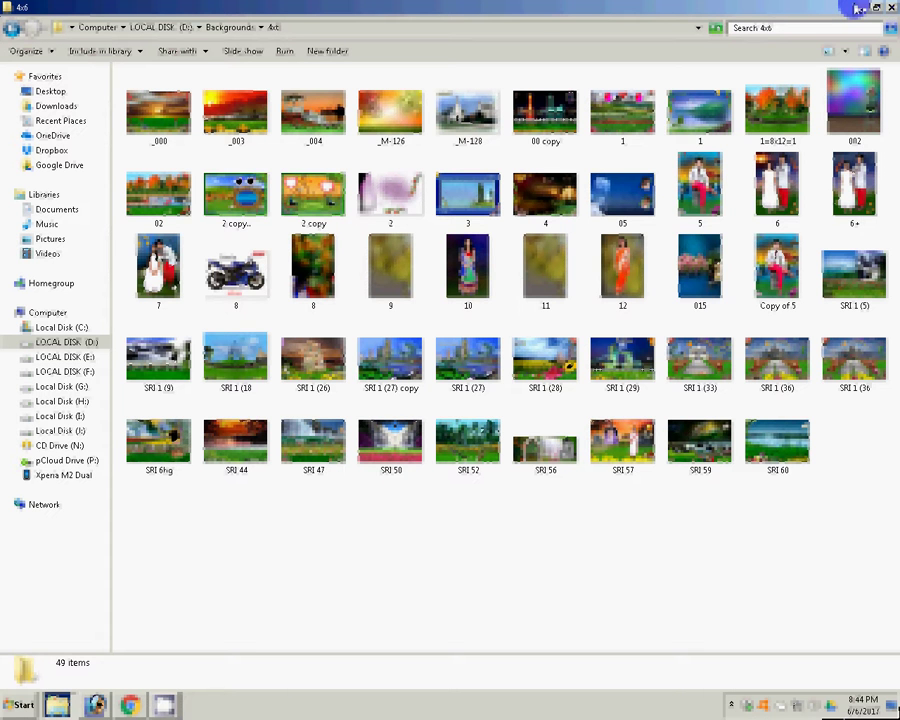
# Select the background named 2 and open it in Photoshop
pyautogui.click(238, 368)
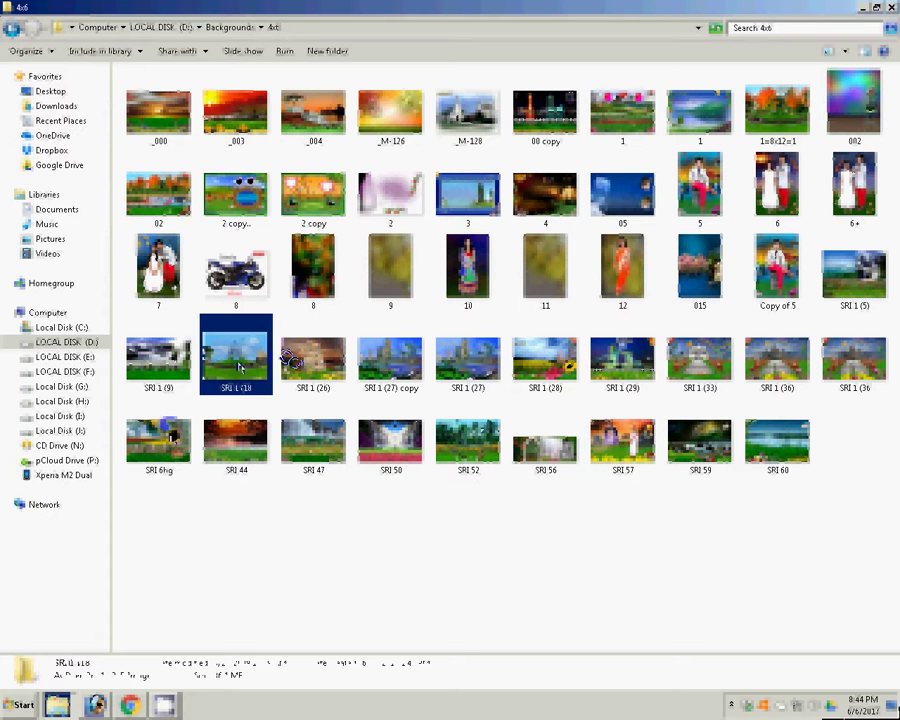
pyautogui.press('Up')
pyautogui.press('Up')
pyautogui.press('Right')
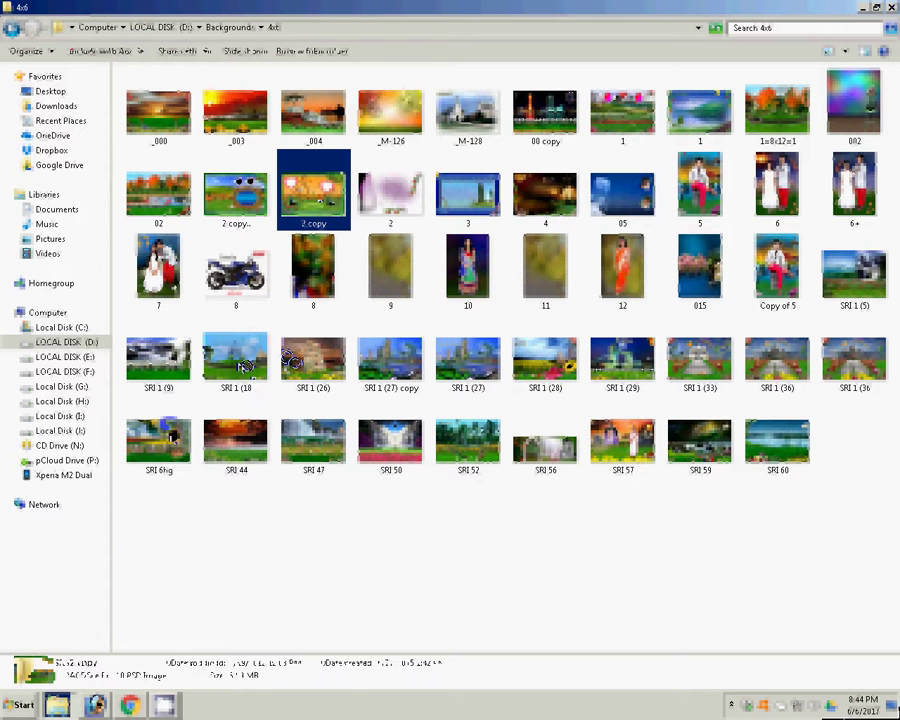
pyautogui.press('Right')
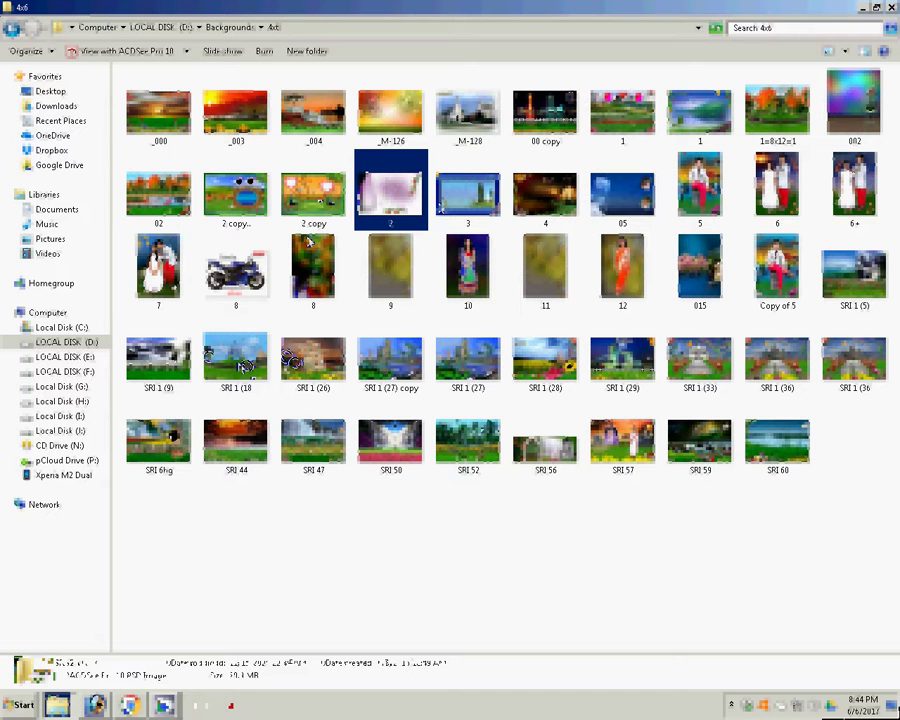
pyautogui.press('Return')
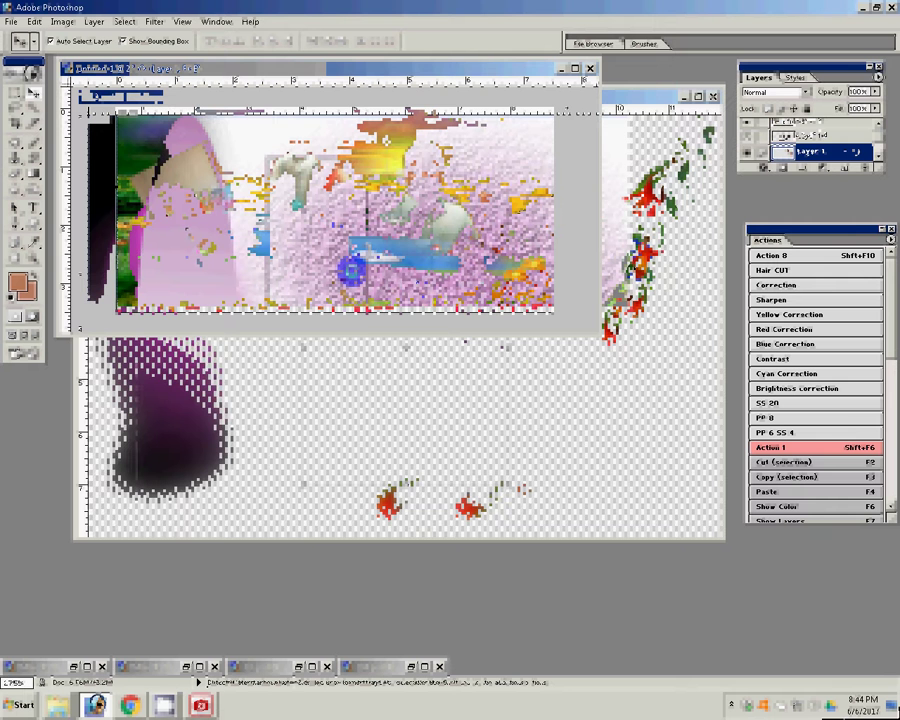
# Bring the 2.psd document forward and paste the family photo as a new layer
pyautogui.click(440, 98)
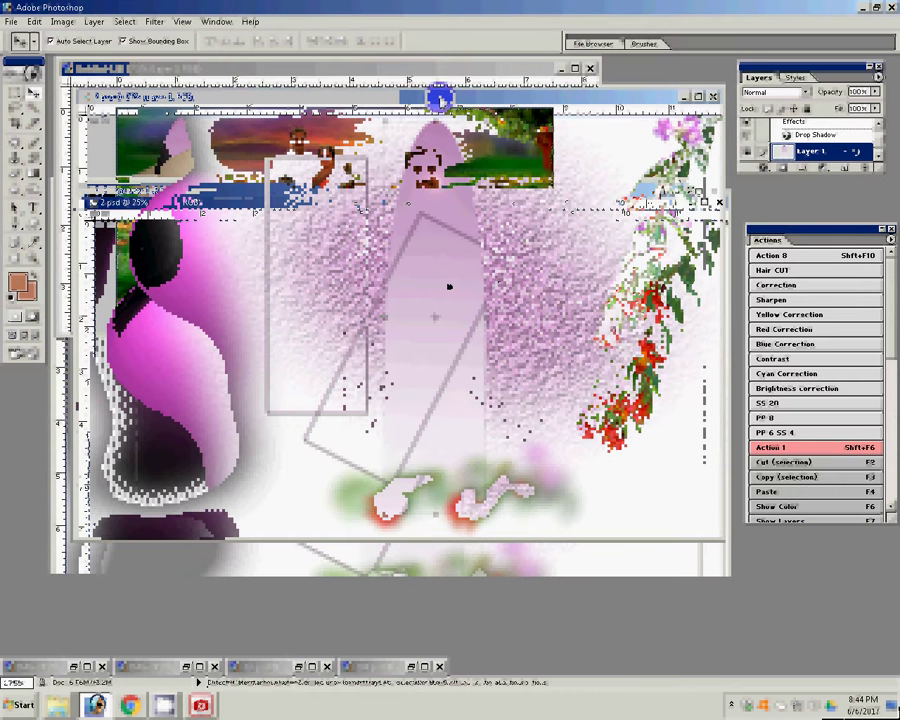
pyautogui.click(339, 275)
pyautogui.hotkey('ctrl', 'v')
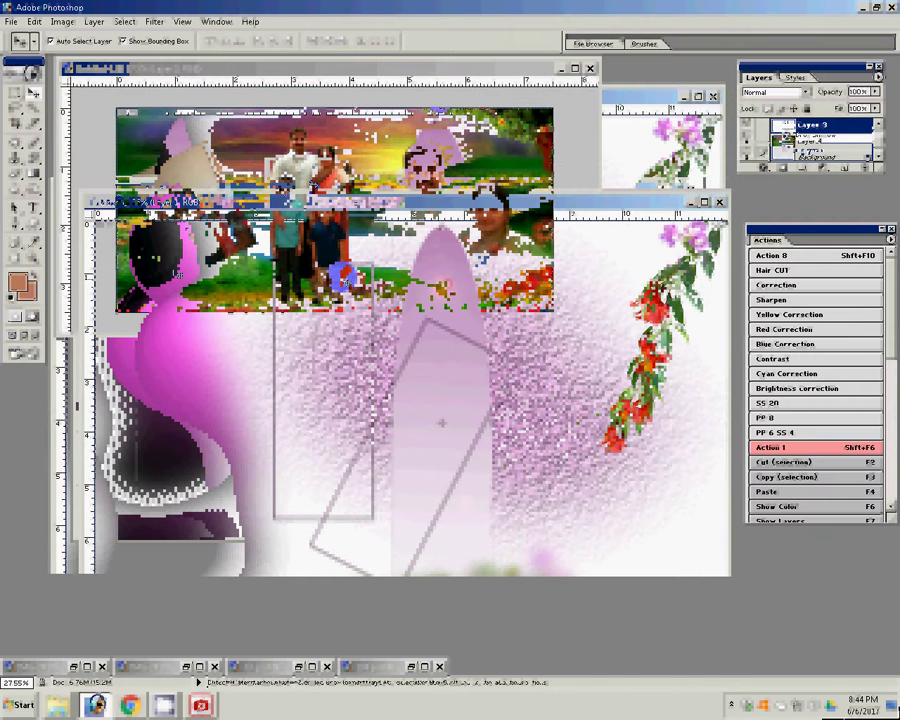
# Add a thick yellow Stroke layer style around the tilted family photo
pyautogui.click(764, 167)
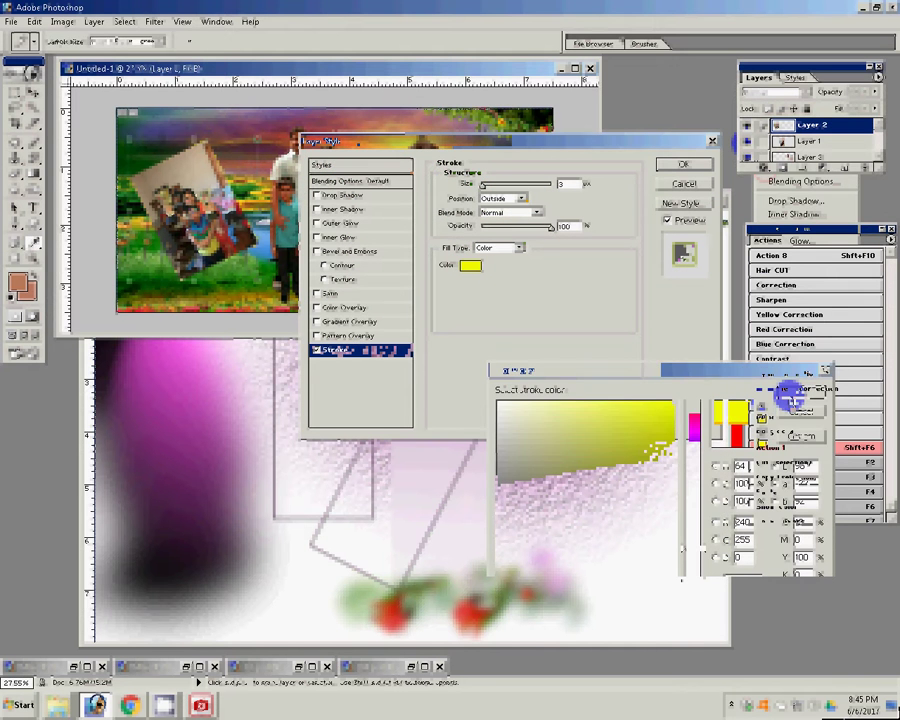
pyautogui.click(795, 405)
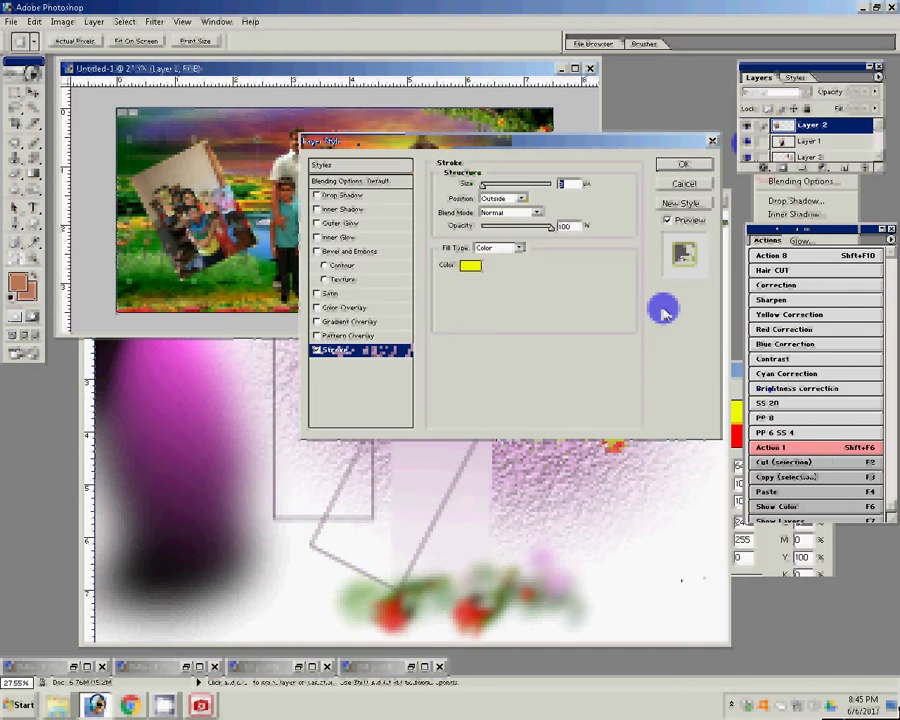
pyautogui.moveTo(483, 186); pyautogui.dragTo(536, 201)
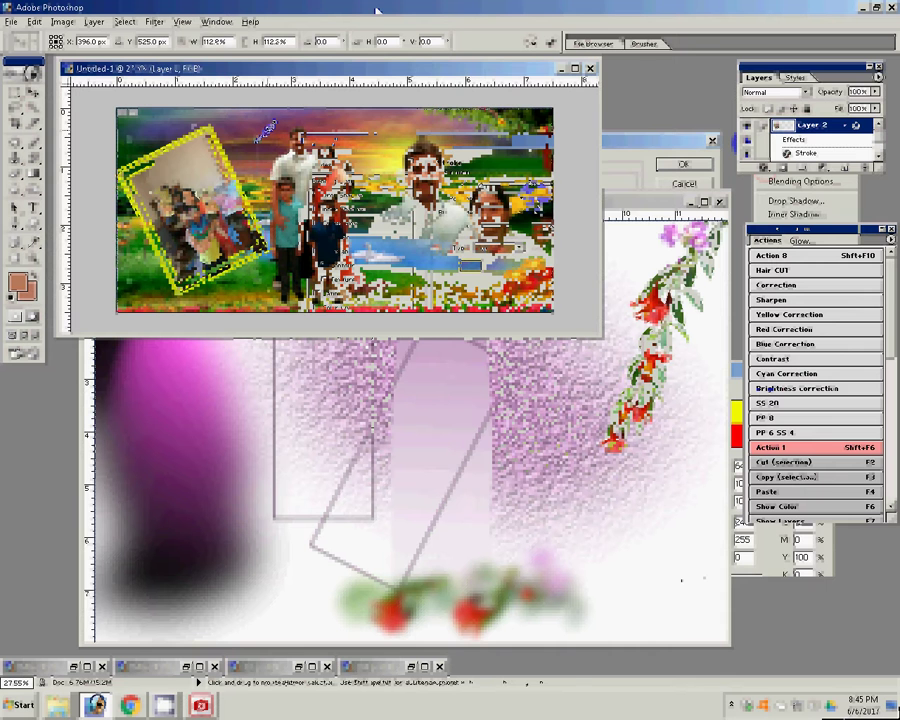
pyautogui.press('Return')
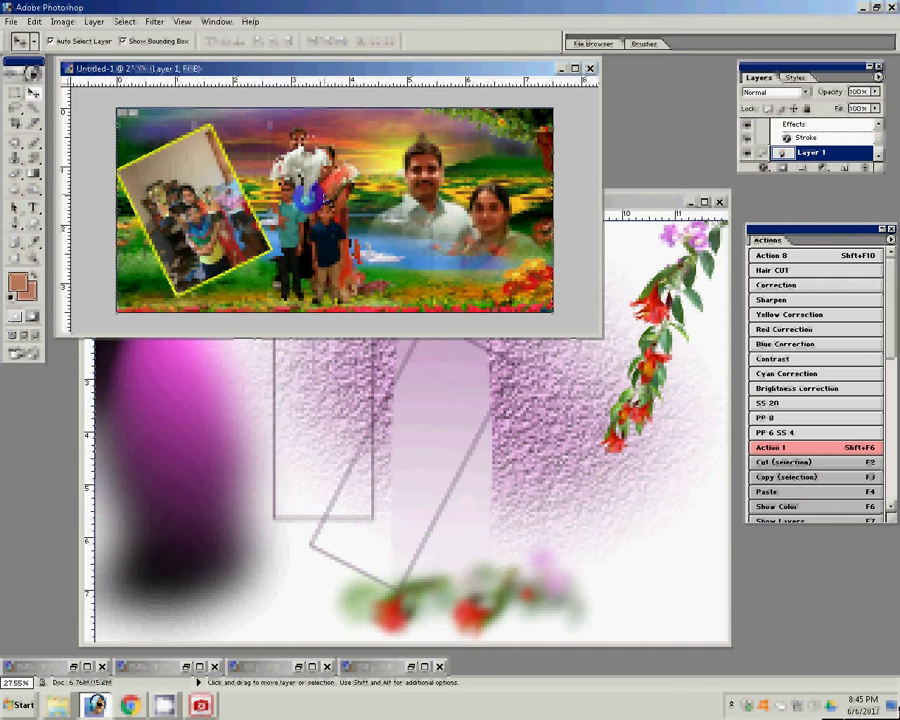
# Duplicate and offset the framed photo layer, close 2.psd without saving, and resize the flower layer
pyautogui.hotkey('ctrl', 'j')
pyautogui.moveTo(160, 192); pyautogui.dragTo(166, 190)
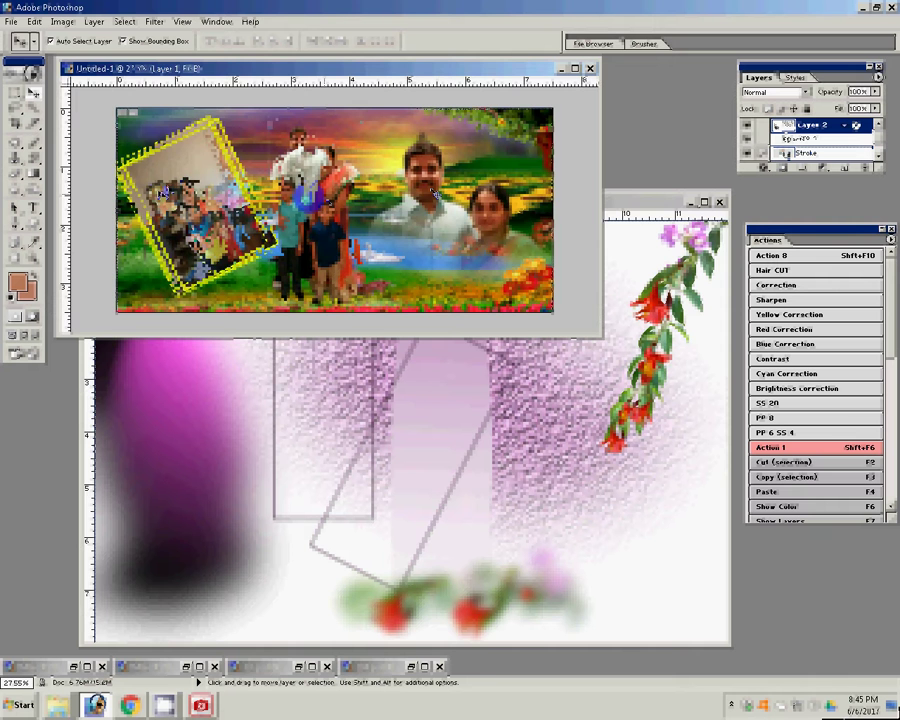
pyautogui.click(328, 462)
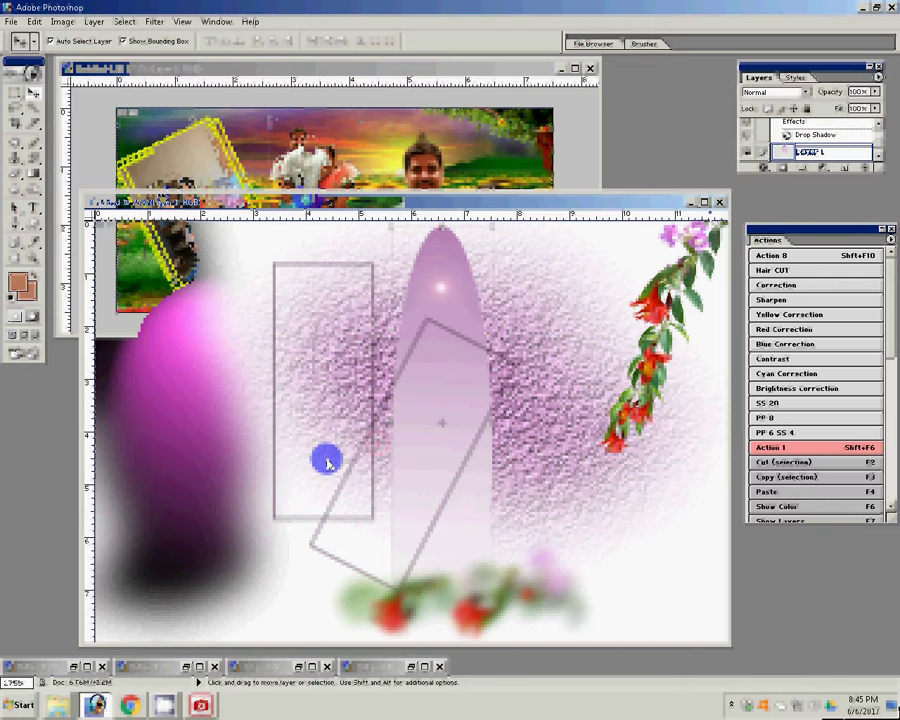
pyautogui.hotkey('ctrl', 'w')
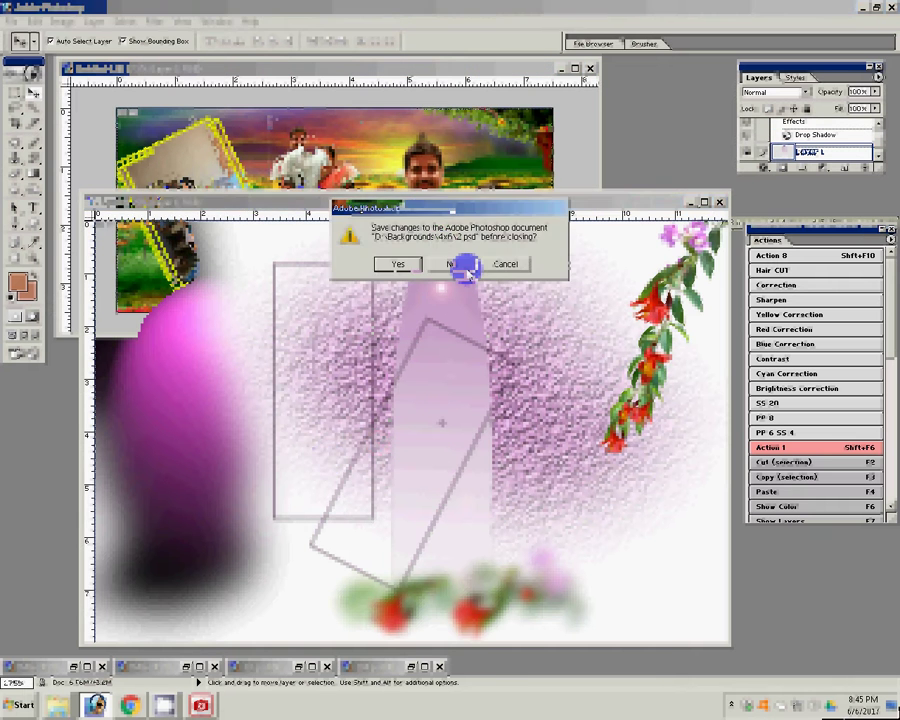
pyautogui.click(462, 265)
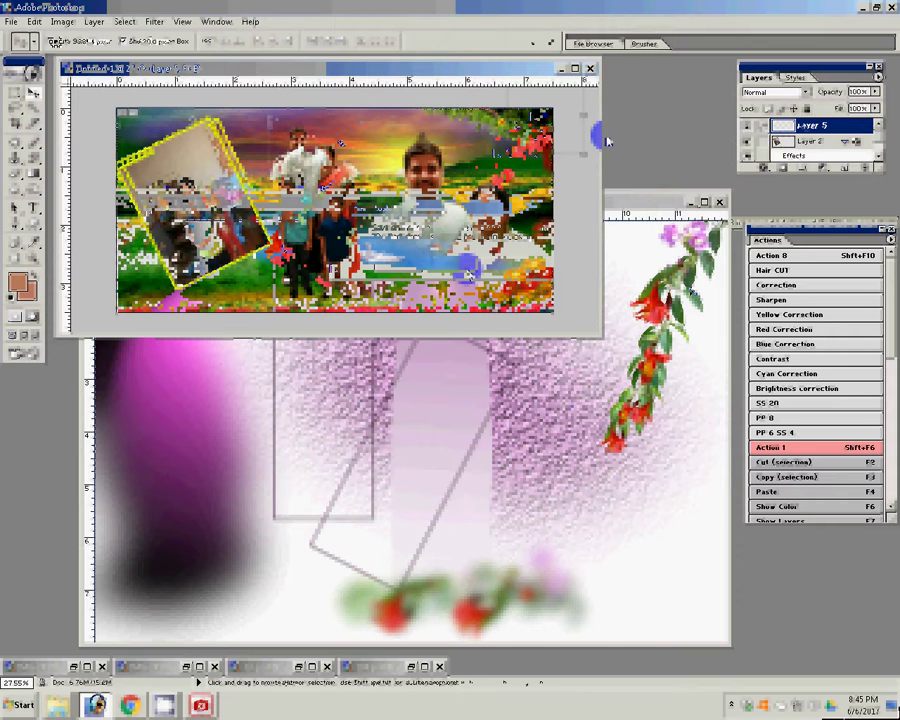
pyautogui.hotkey('ctrl', 't')
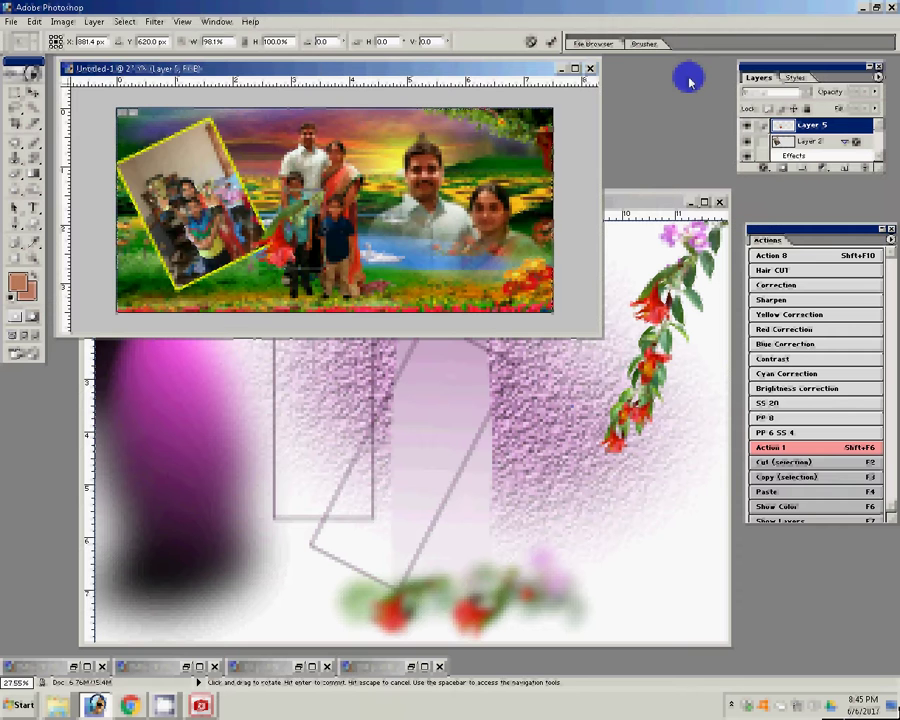
pyautogui.click(531, 42)
# Flip the canvas horizontally, then flip the flower layer horizontally into the top-left corner
pyautogui.click(62, 21)
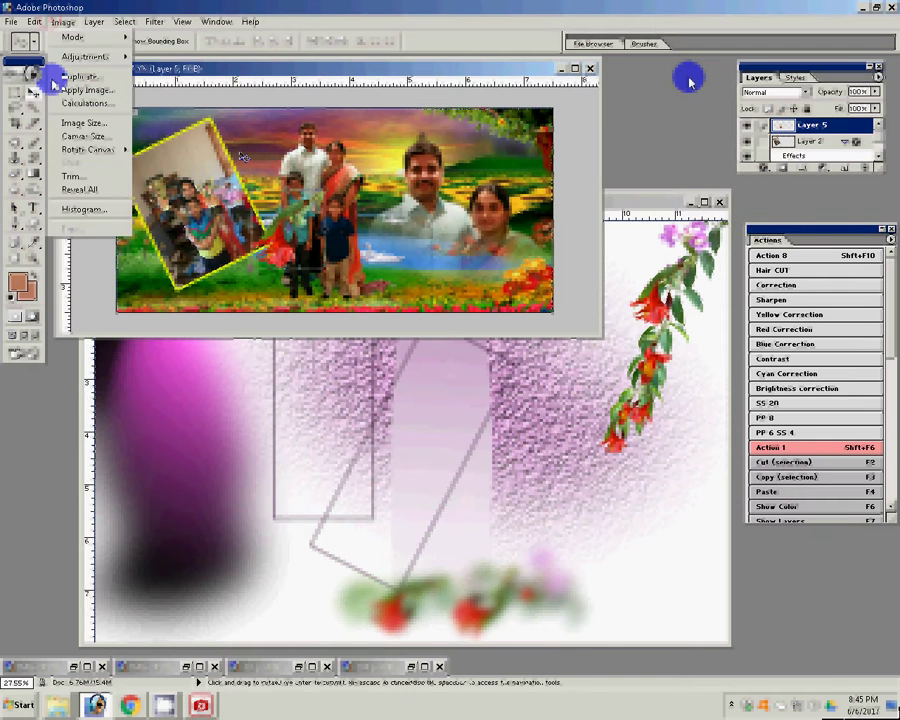
pyautogui.moveTo(88, 149)
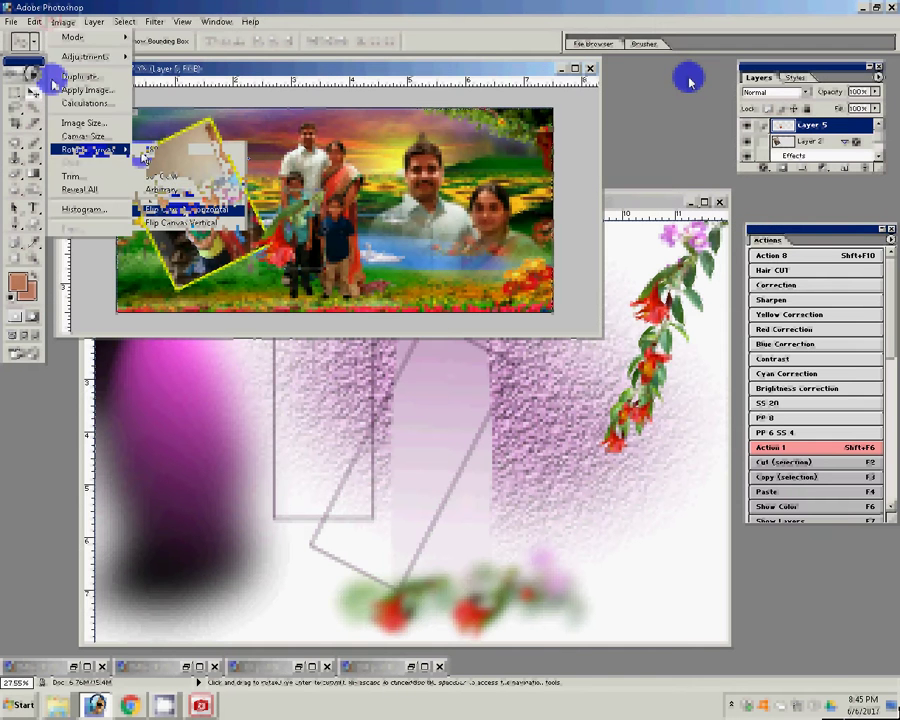
pyautogui.click(229, 211)
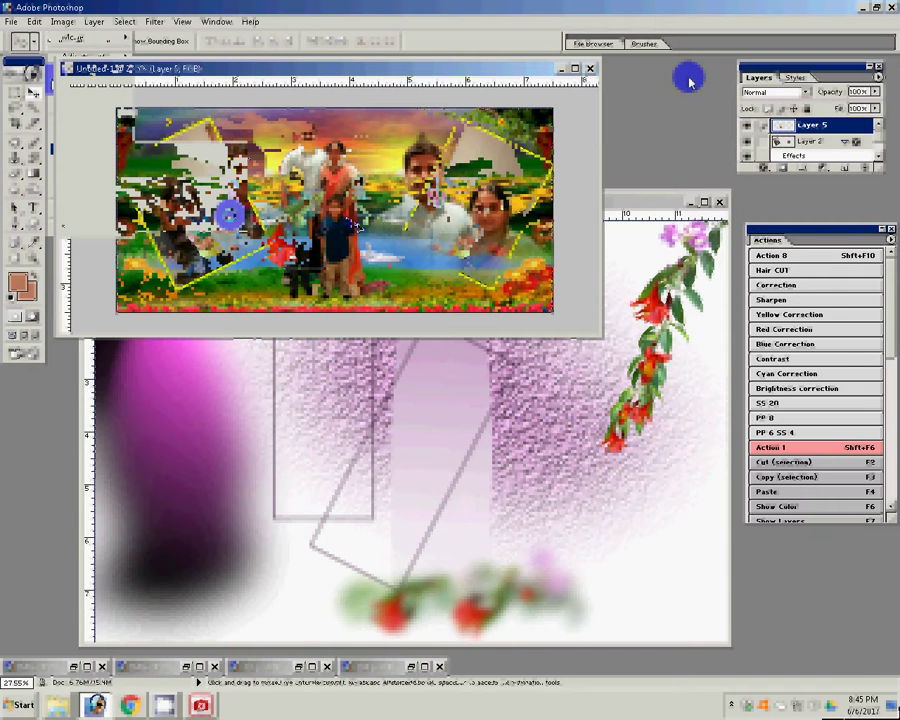
pyautogui.hotkey('ctrl', 't')
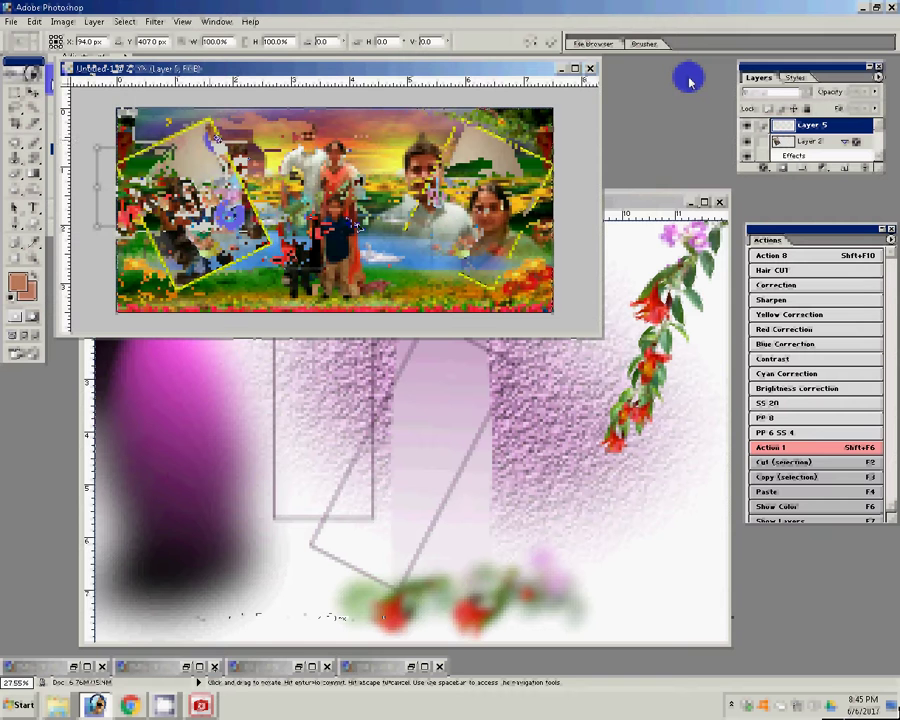
pyautogui.rightClick(228, 131)
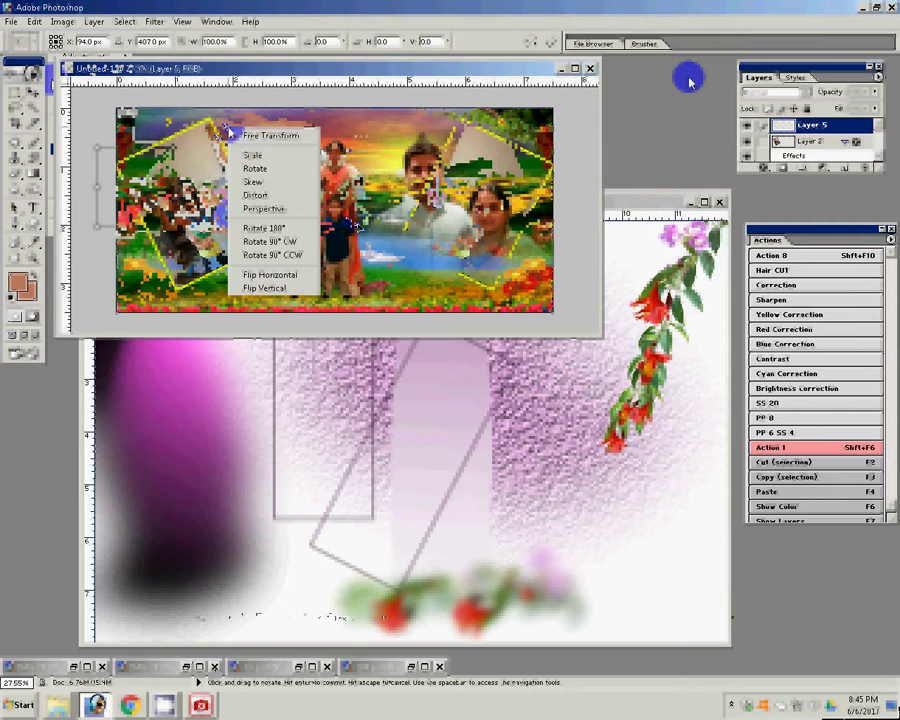
pyautogui.click(288, 273)
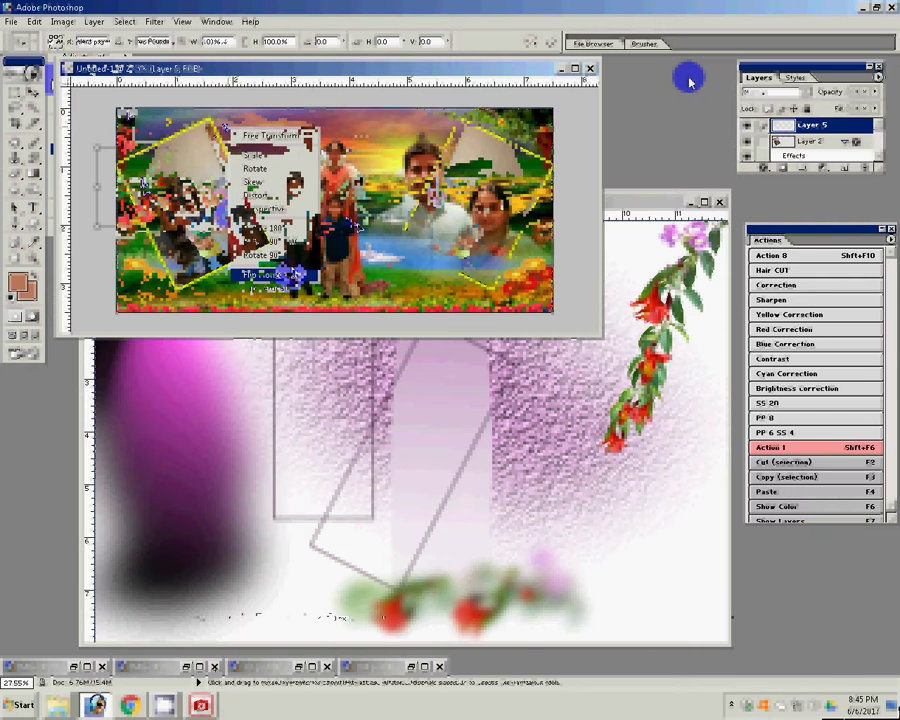
pyautogui.press('Return')
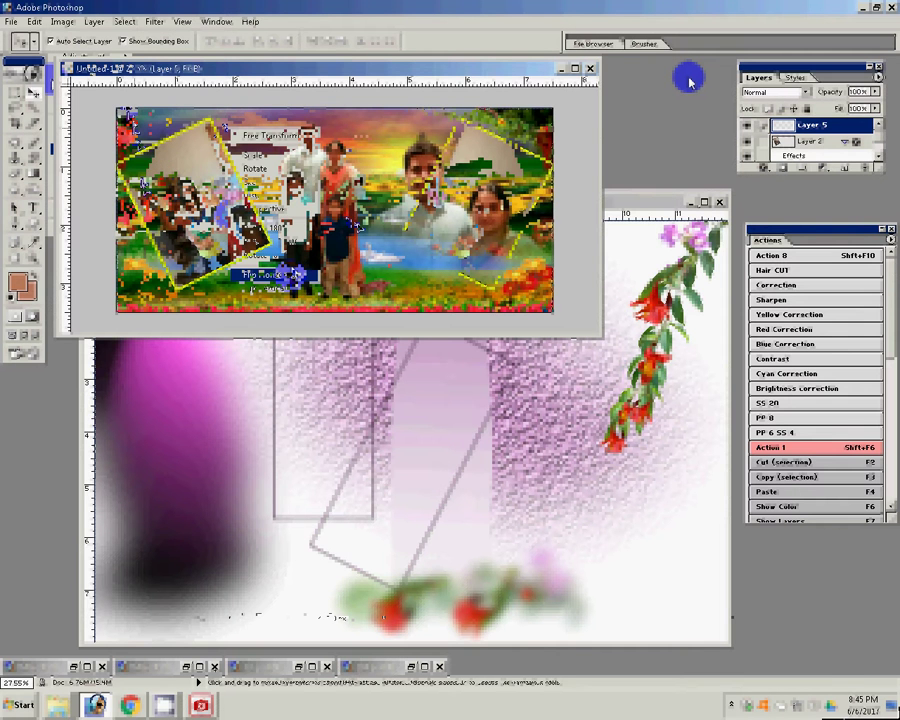
# Zoom into the collage, duplicate Layer 4, and make Layer 1 active with the Move tool
pyautogui.press('z')
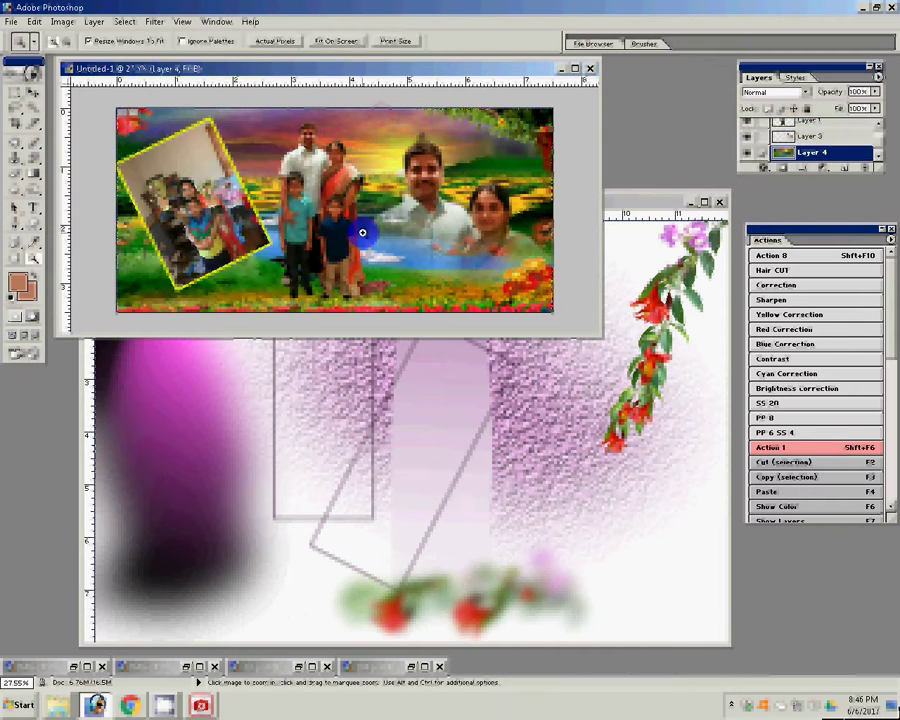
pyautogui.click(362, 233)
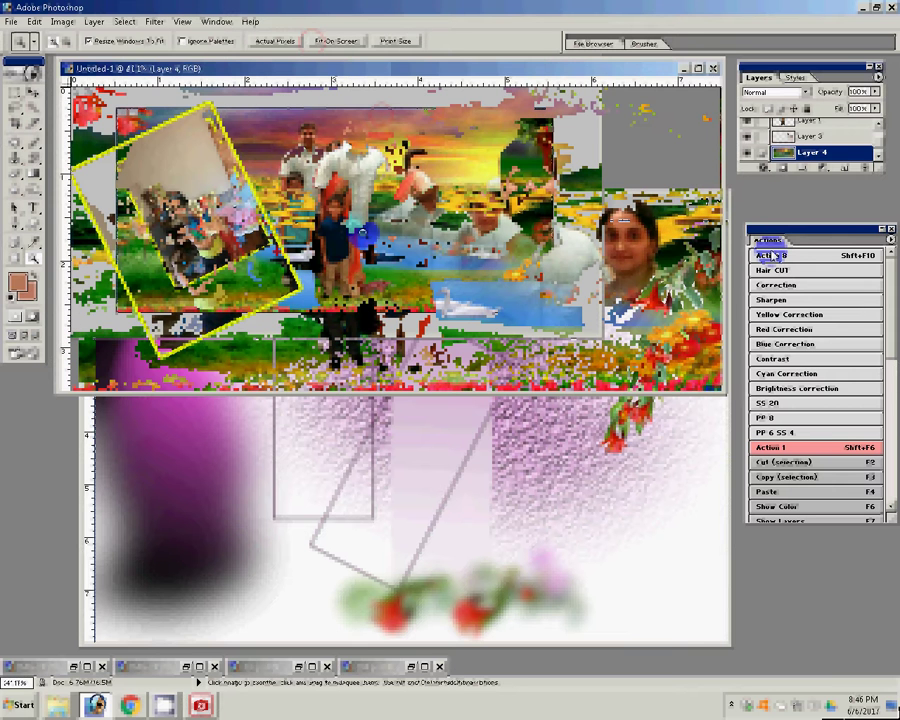
pyautogui.hotkey('ctrl', 'j')
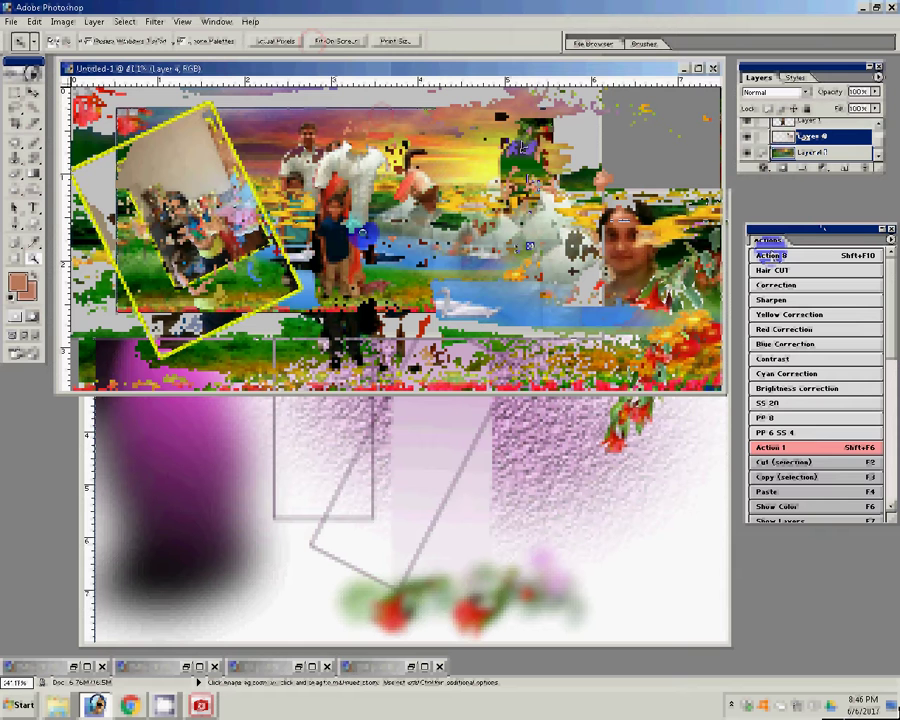
pyautogui.press('v')
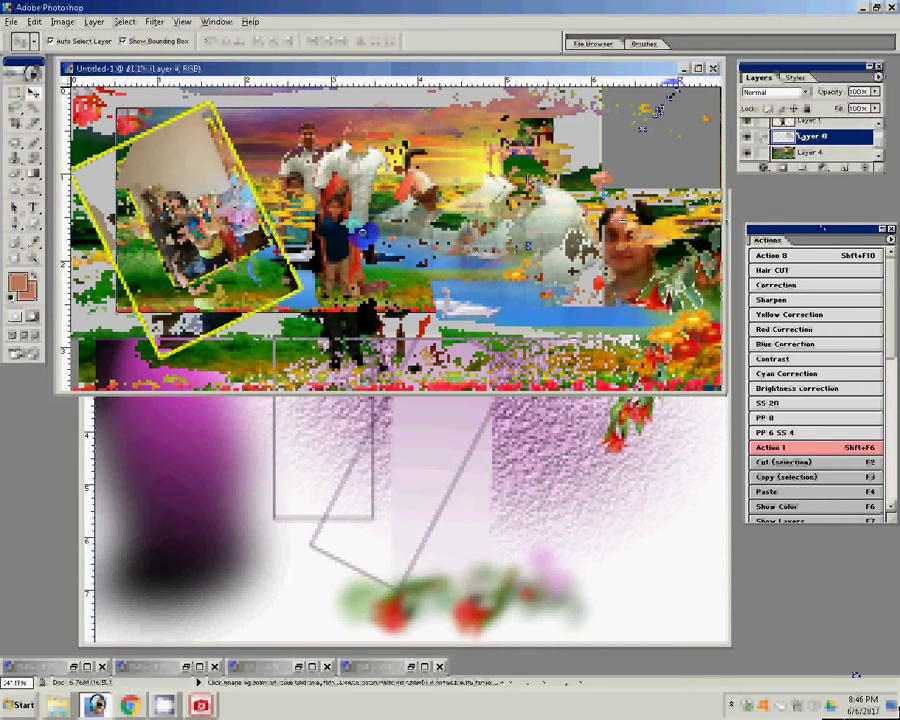
pyautogui.click(364, 233)
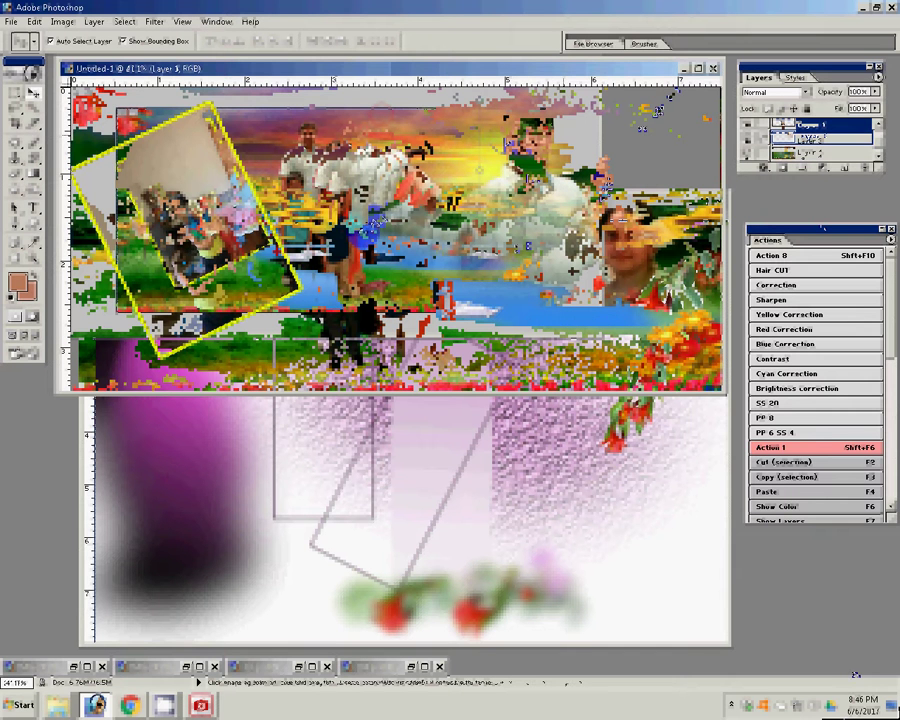
pyautogui.click(214, 304)
pyautogui.press('z')
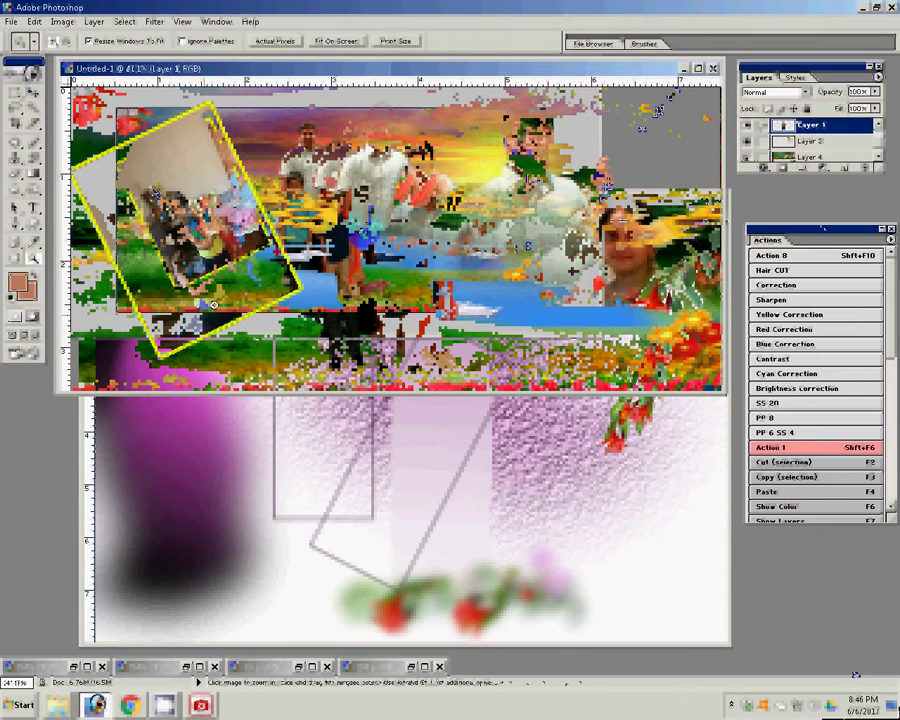
pyautogui.hotkey('shift', 'F6')
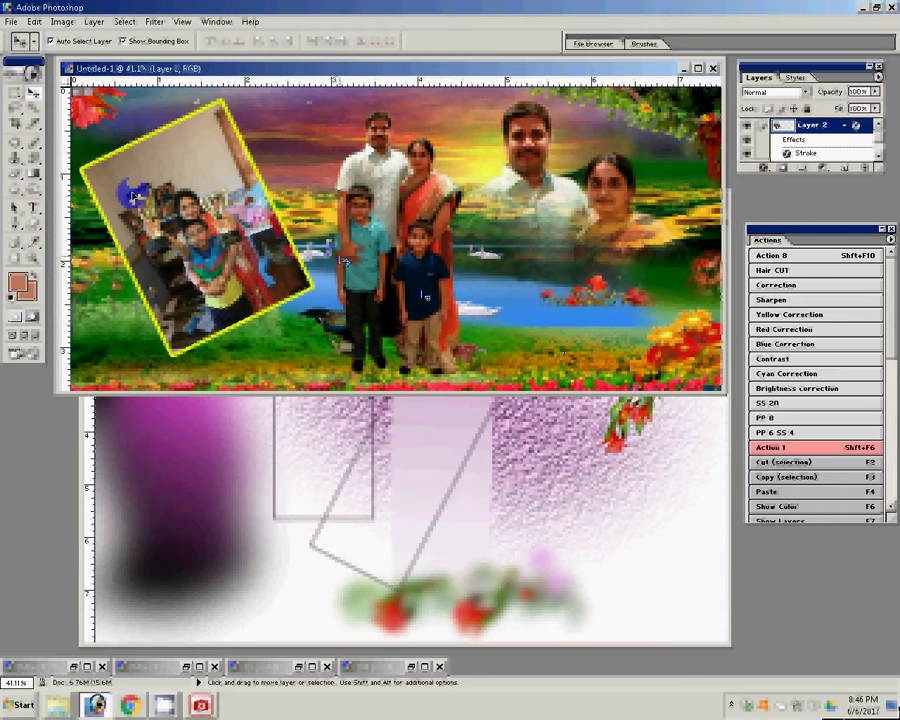
# Move Layer 2 below Layer 1 and erase the couple's face edges softly into the scenery
pyautogui.hotkey('ctrl', '[')
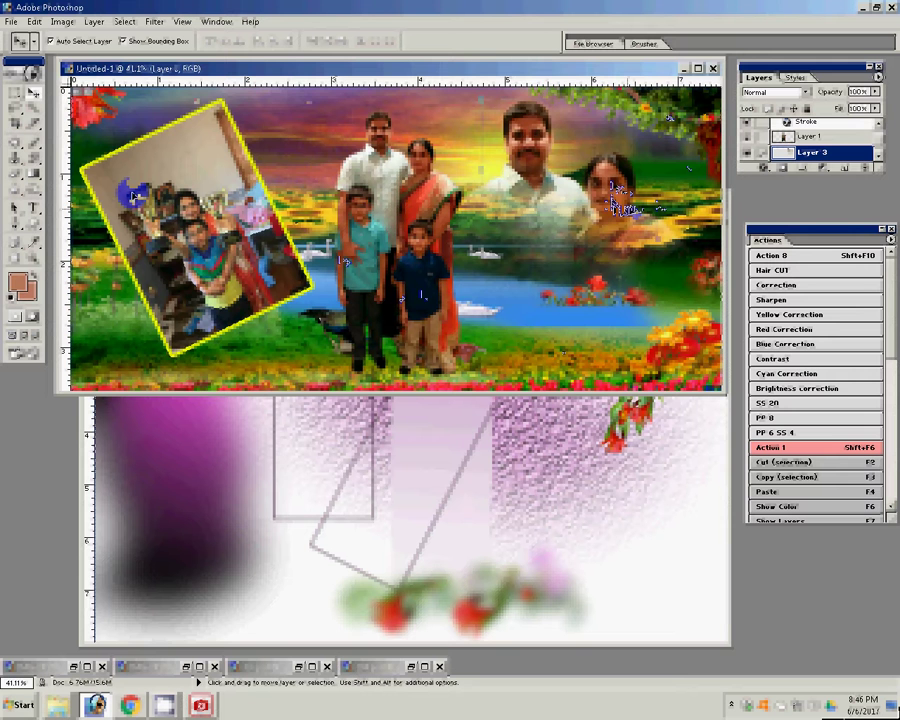
pyautogui.moveTo(515, 125); pyautogui.dragTo(540, 165)
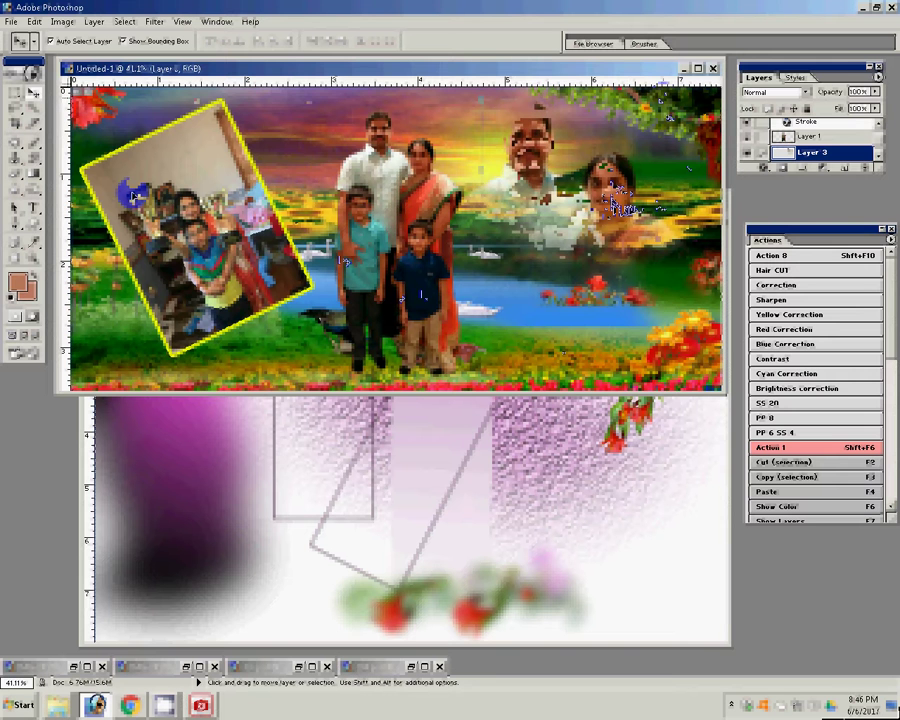
pyautogui.hotkey('ctrl', 'z')
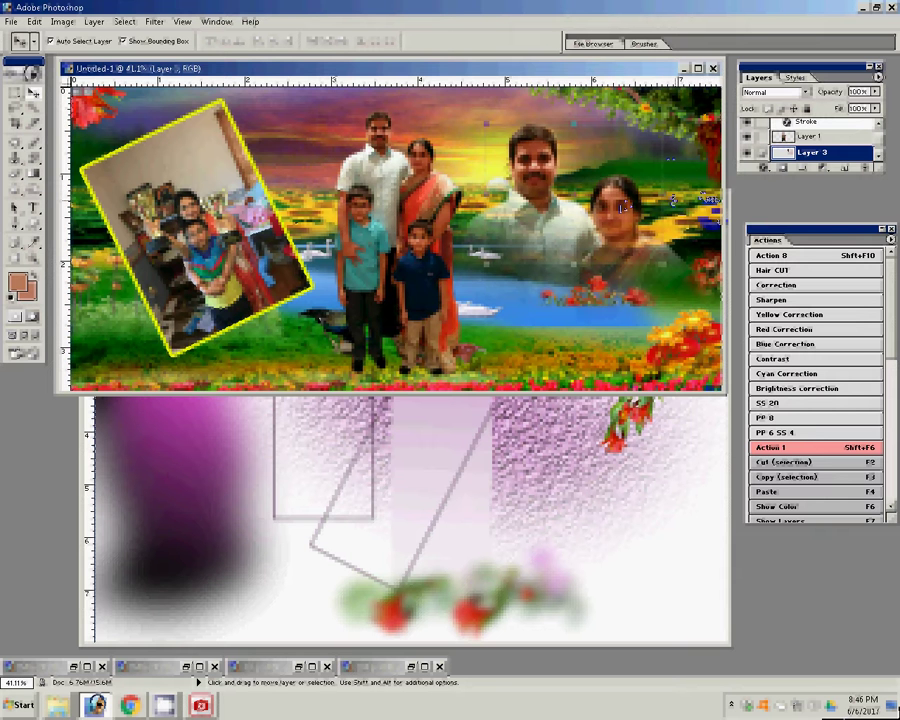
pyautogui.moveTo(622, 206); pyautogui.dragTo(649, 178)
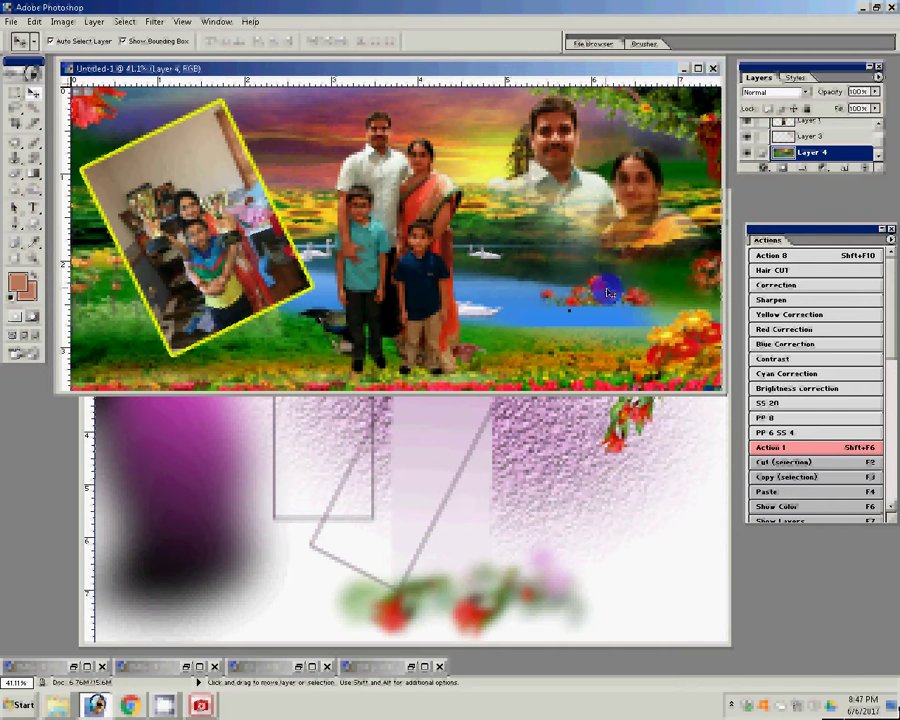
# Clone-stamp clean water over the lake flowers with an enlarged brush, undoing the bad strokes
pyautogui.press('s')
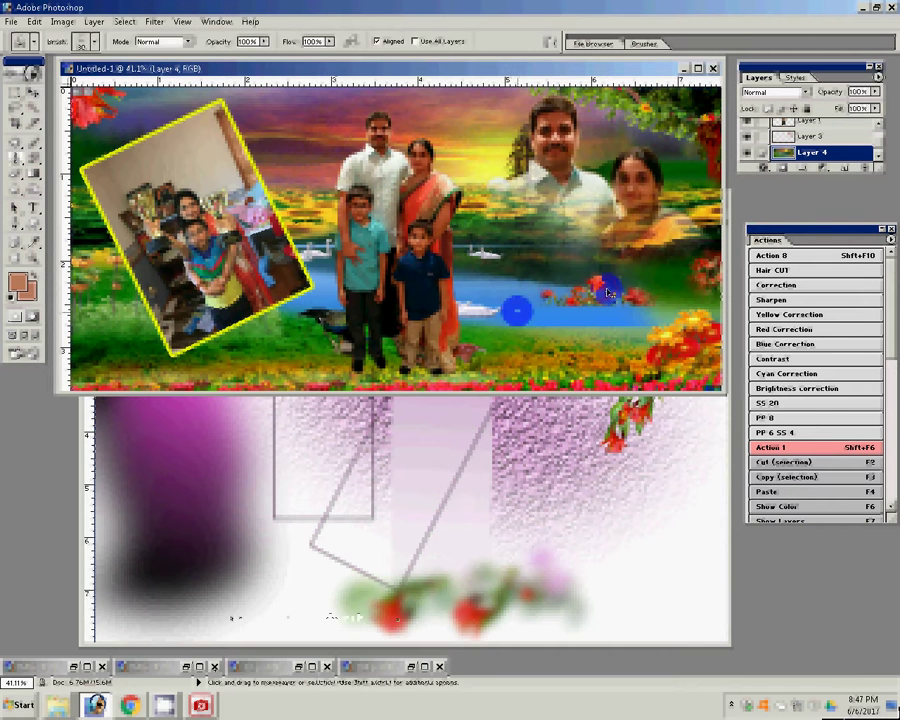
pyautogui.press(']')
pyautogui.press(']')
pyautogui.press(']')
pyautogui.press(']')
pyautogui.press(']')
pyautogui.press(']')
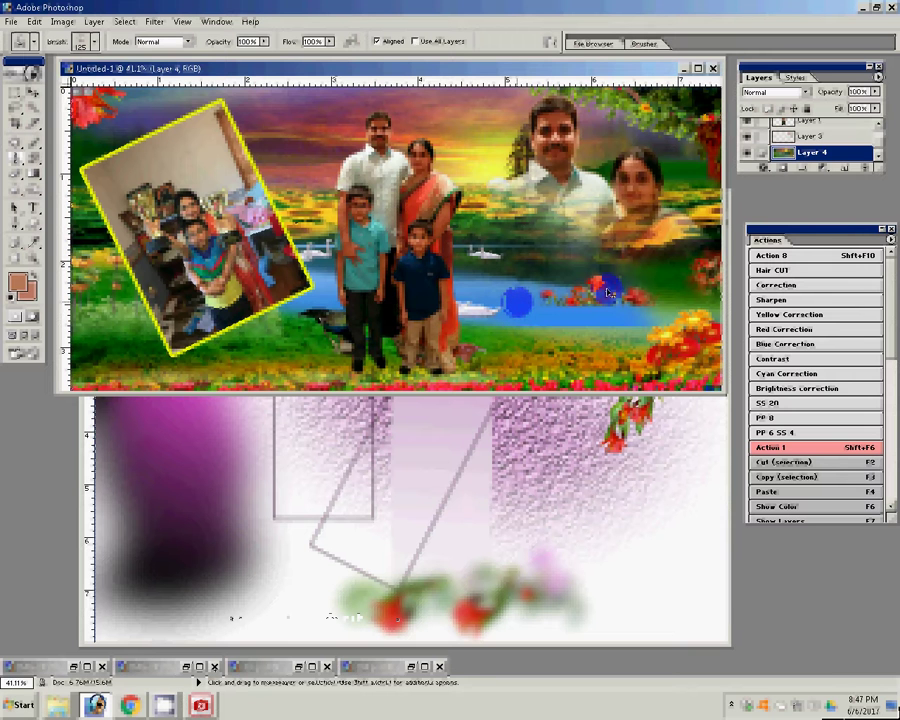
pyautogui.moveTo(550, 298); pyautogui.dragTo(607, 292)
pyautogui.hotkey('ctrl', 'z')
pyautogui.moveTo(607, 292); pyautogui.dragTo(673, 292)
pyautogui.hotkey('ctrl', 'alt', 'z')
pyautogui.hotkey('ctrl', 'alt', 'z')
pyautogui.hotkey('ctrl', 'alt', 'z')
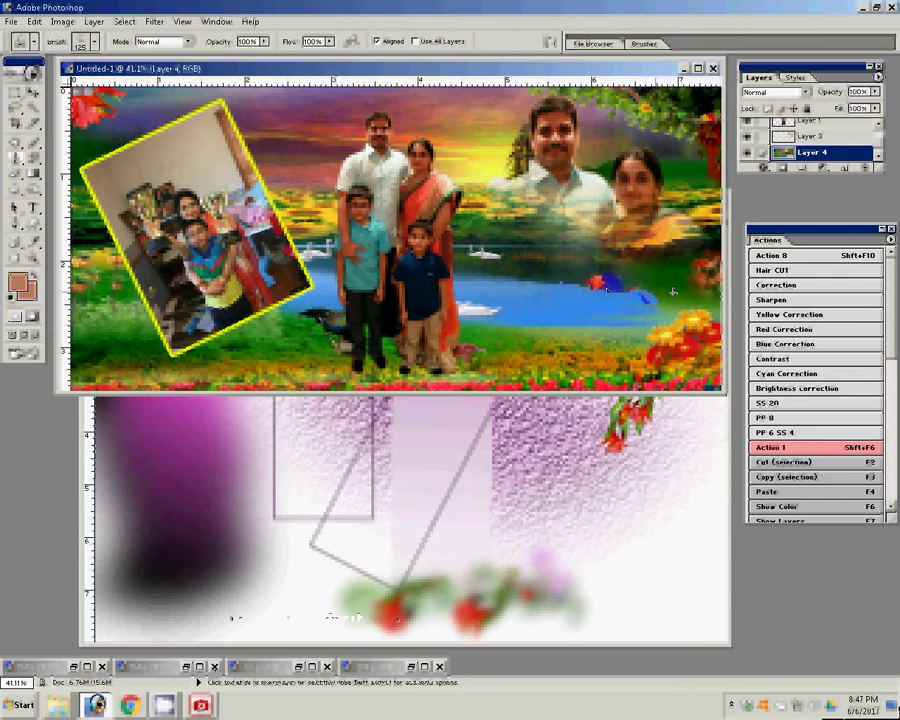
# Move the layer up one level and sample clean lake water as the clone source
pyautogui.hotkey('ctrl', 's')
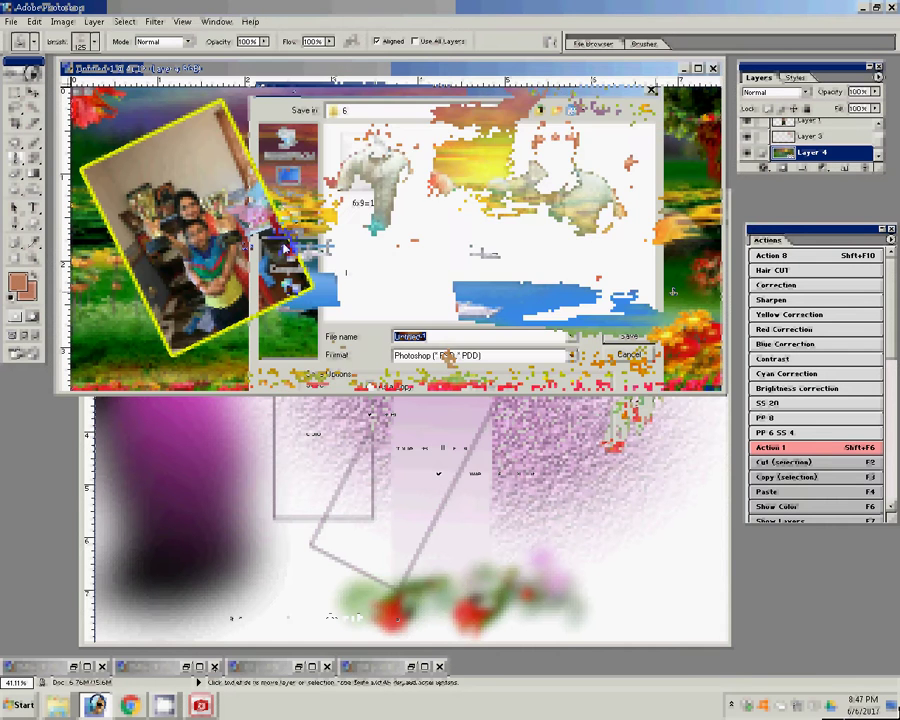
pyautogui.press('Escape')
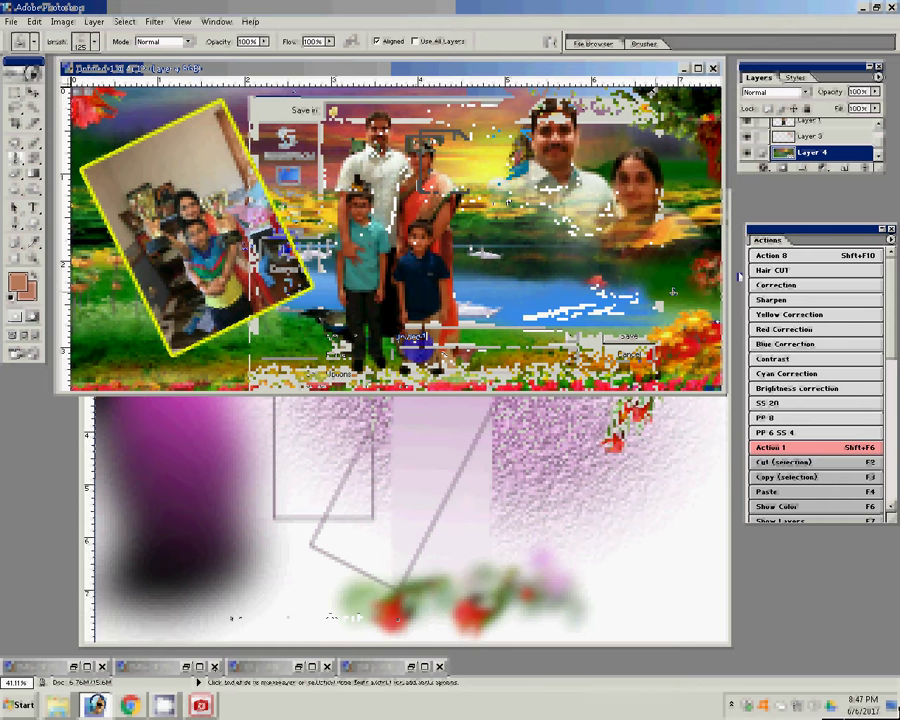
pyautogui.press('v')
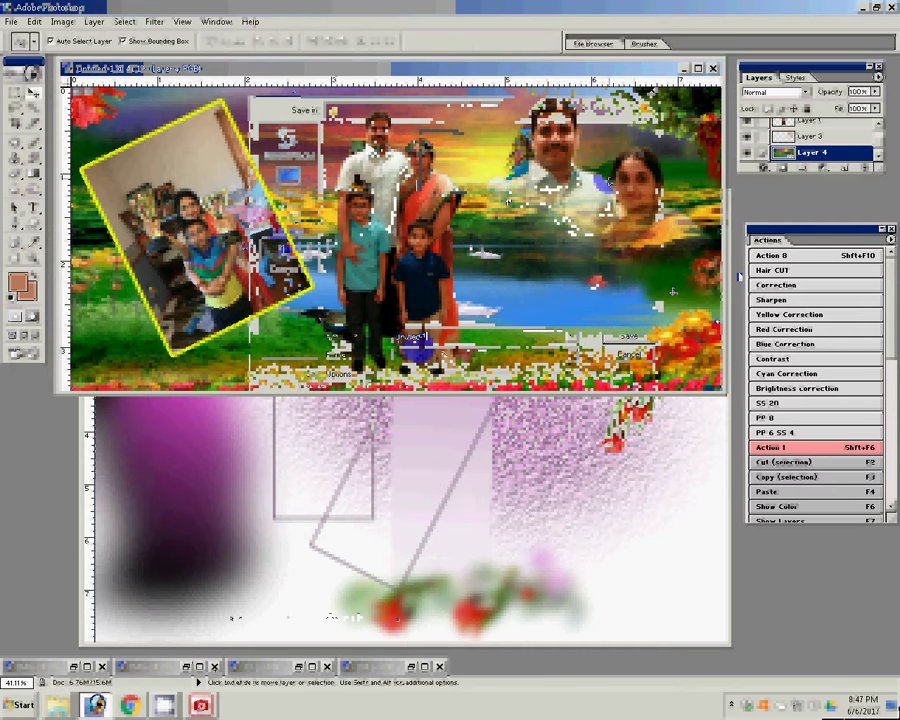
pyautogui.hotkey('ctrl', ']')
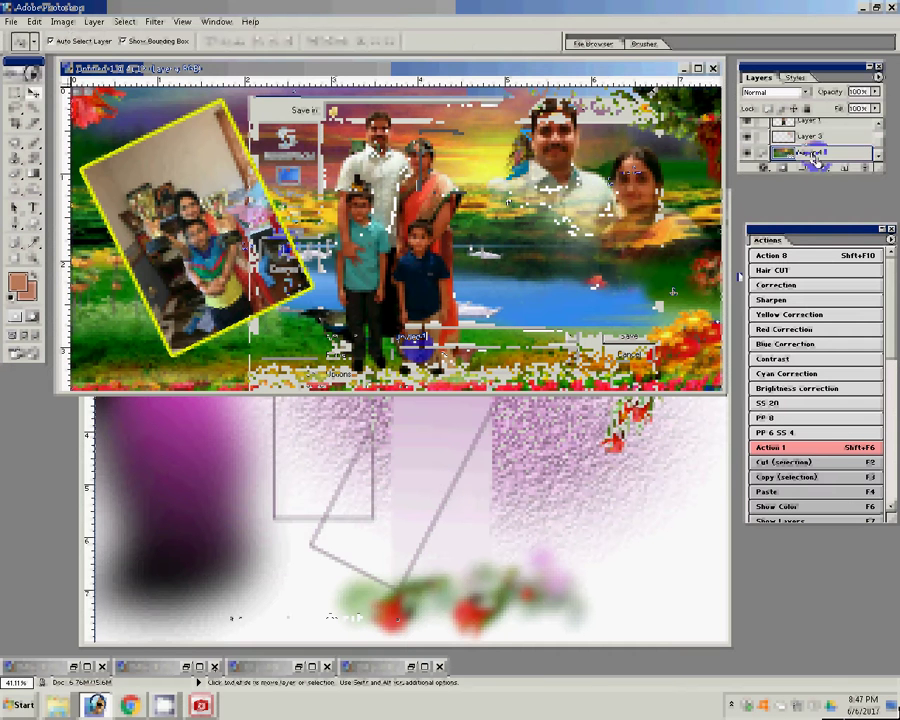
pyautogui.press('s')
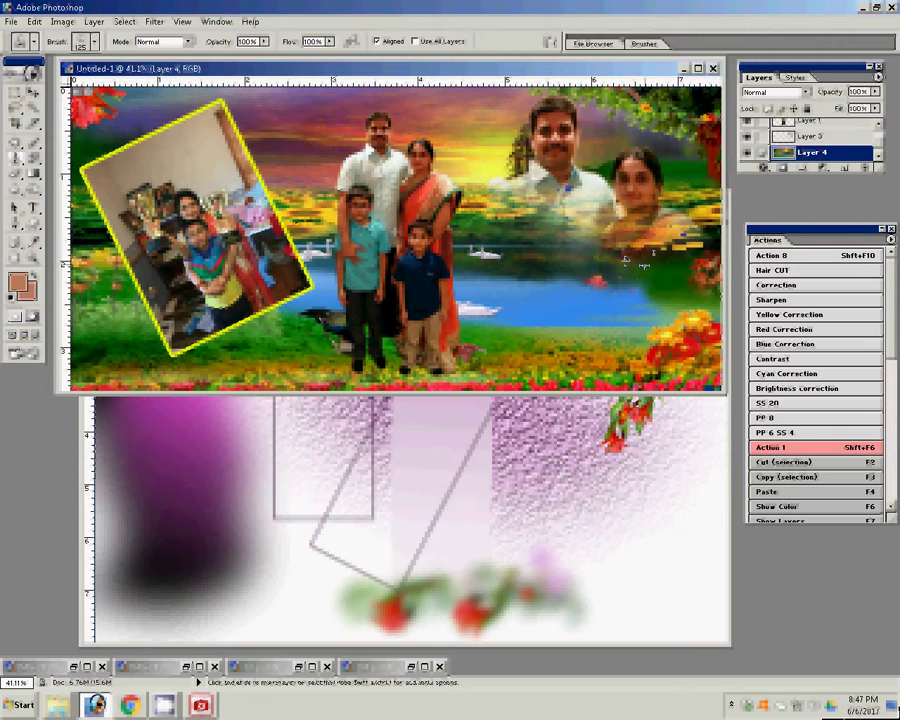
pyautogui.click(645, 265)
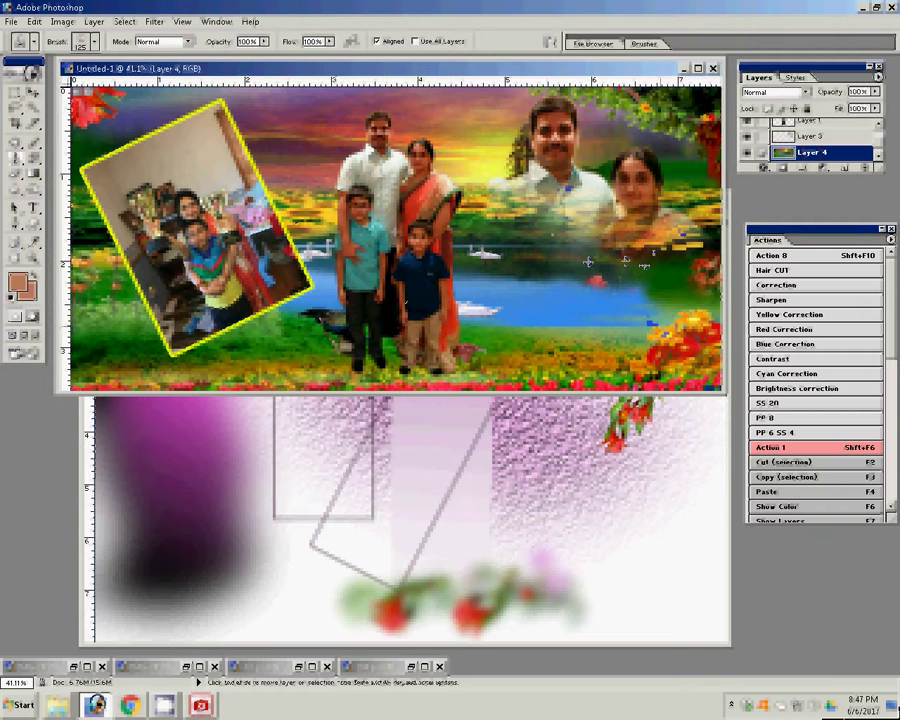
# Save the collage as the Photoshop file 'mug' and close it
pyautogui.keyDown('ctrl'); pyautogui.click(553, 313); pyautogui.keyUp('ctrl')
pyautogui.hotkey('ctrl', 's')
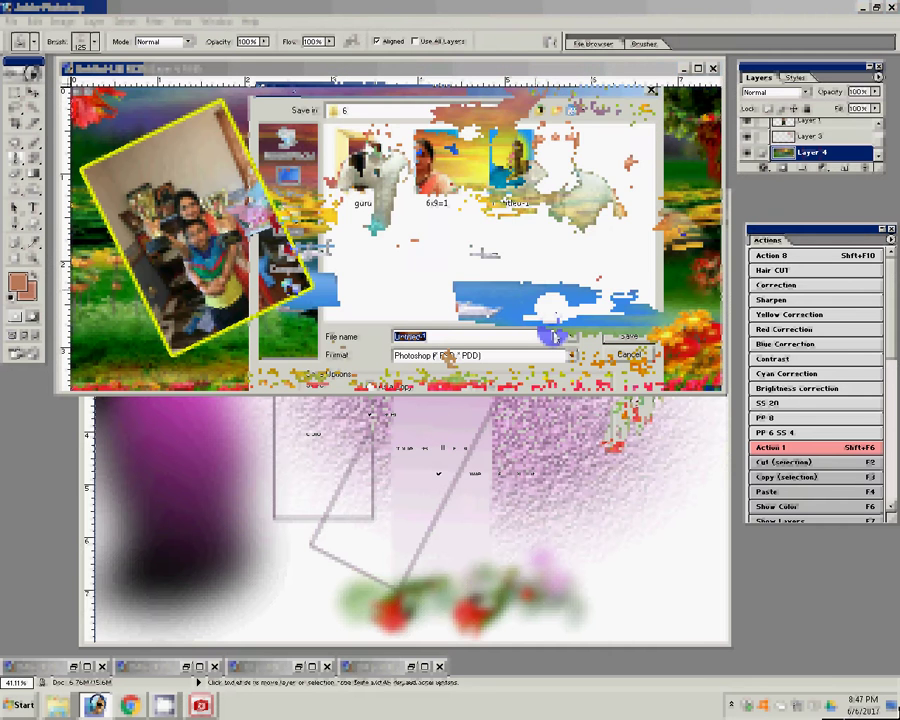
pyautogui.press('BackSpace')
pyautogui.click(394, 336)
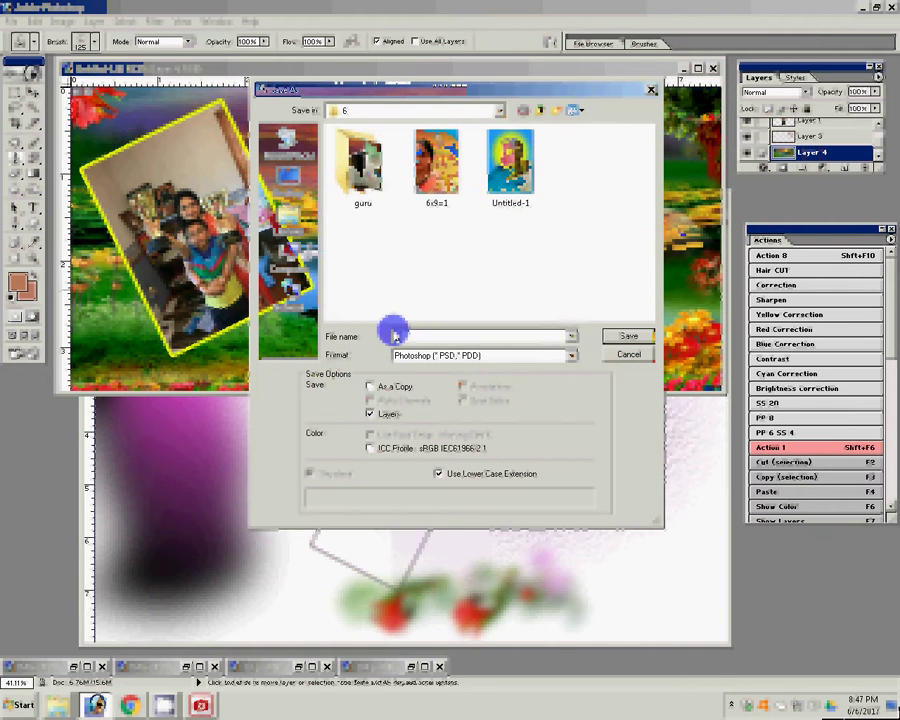
pyautogui.write('mug')
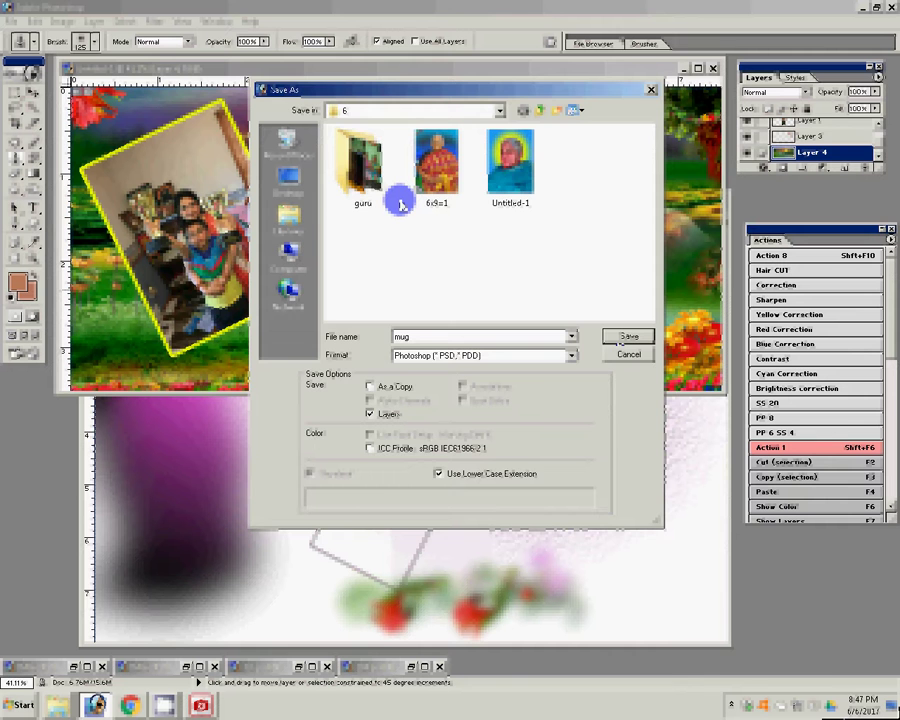
pyautogui.press('Return')
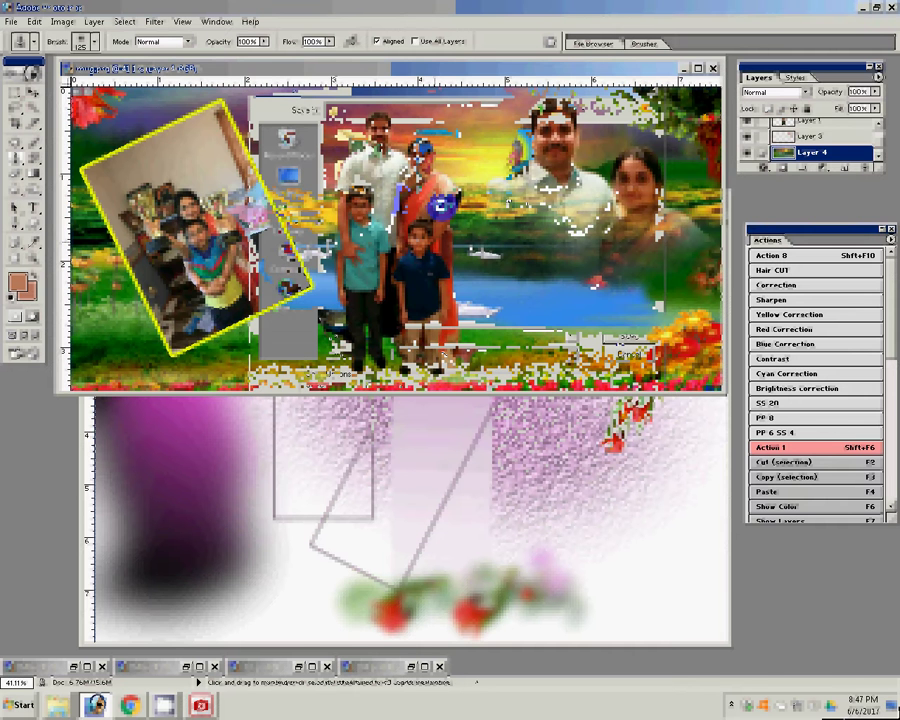
pyautogui.hotkey('ctrl', 'w')
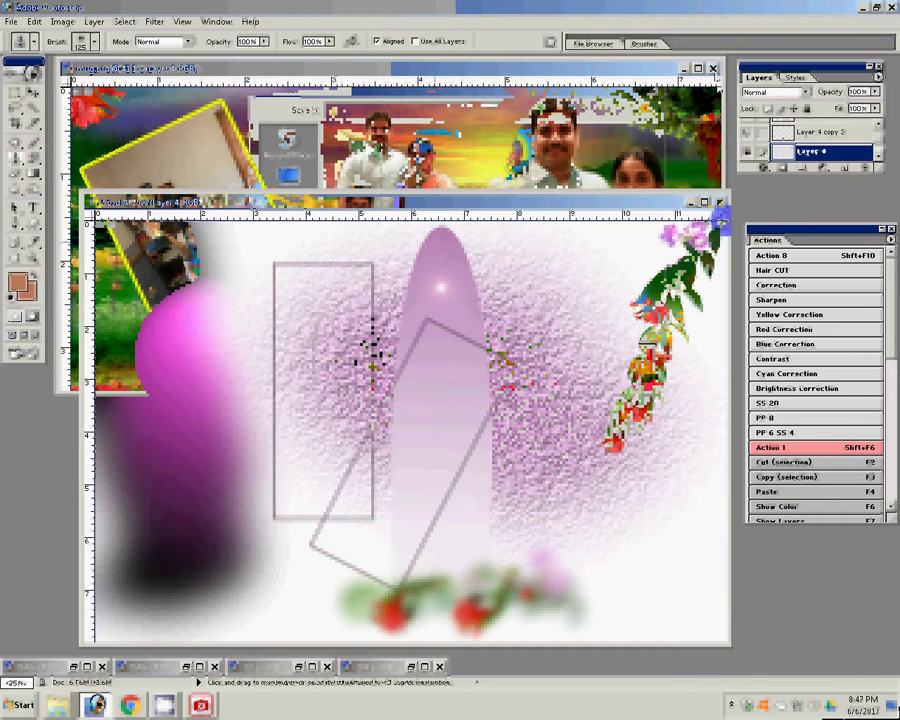
# Close the lavender template without saving and reopen the saved 'mug' file
pyautogui.hotkey('ctrl', 'w')
pyautogui.click(578, 274)
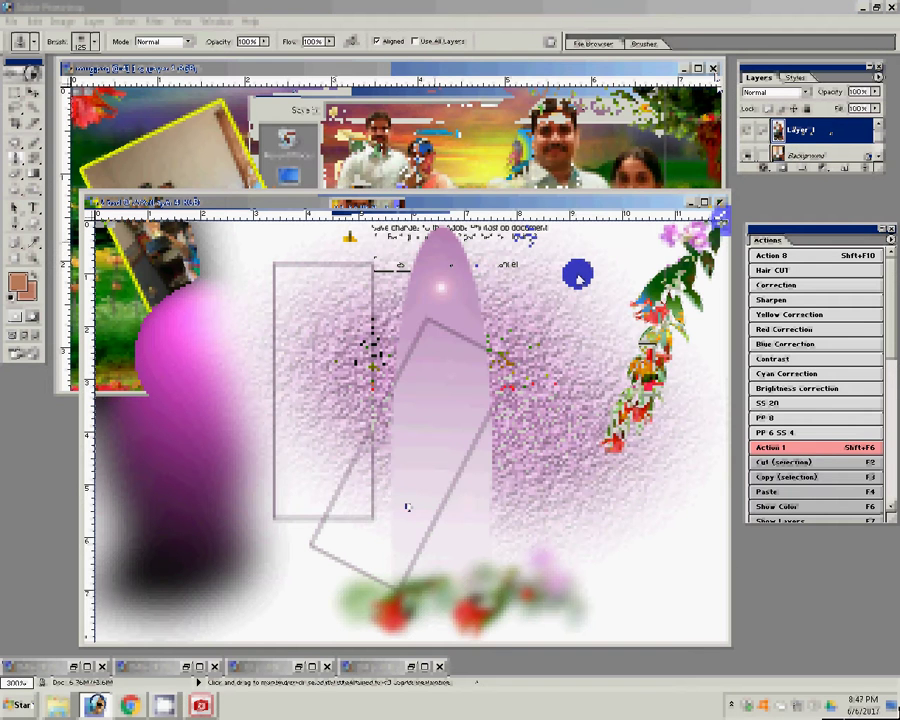
pyautogui.hotkey('ctrl', 'o')
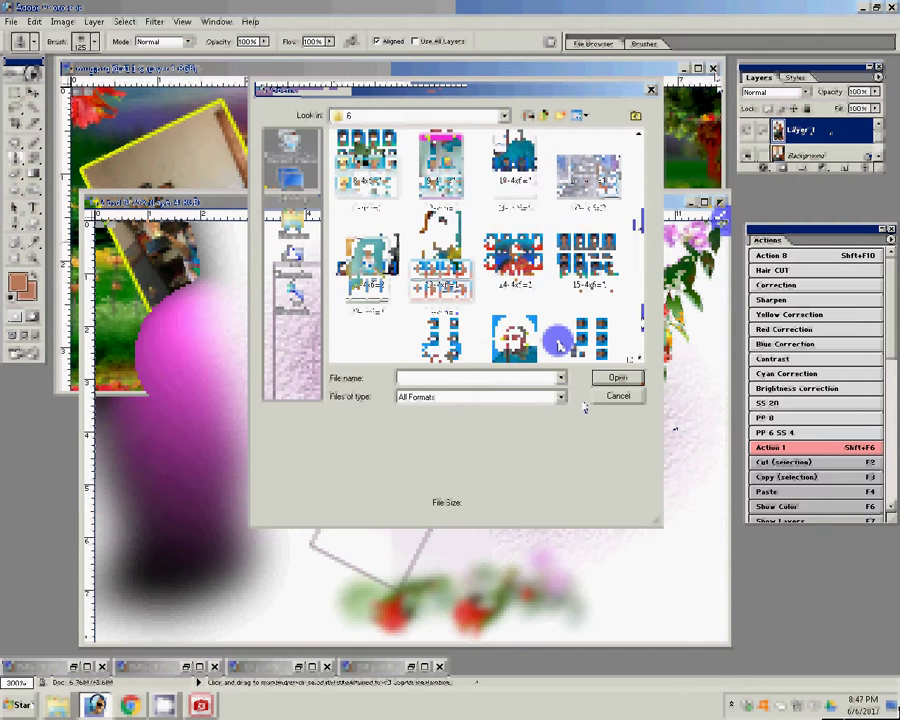
pyautogui.write('mug')
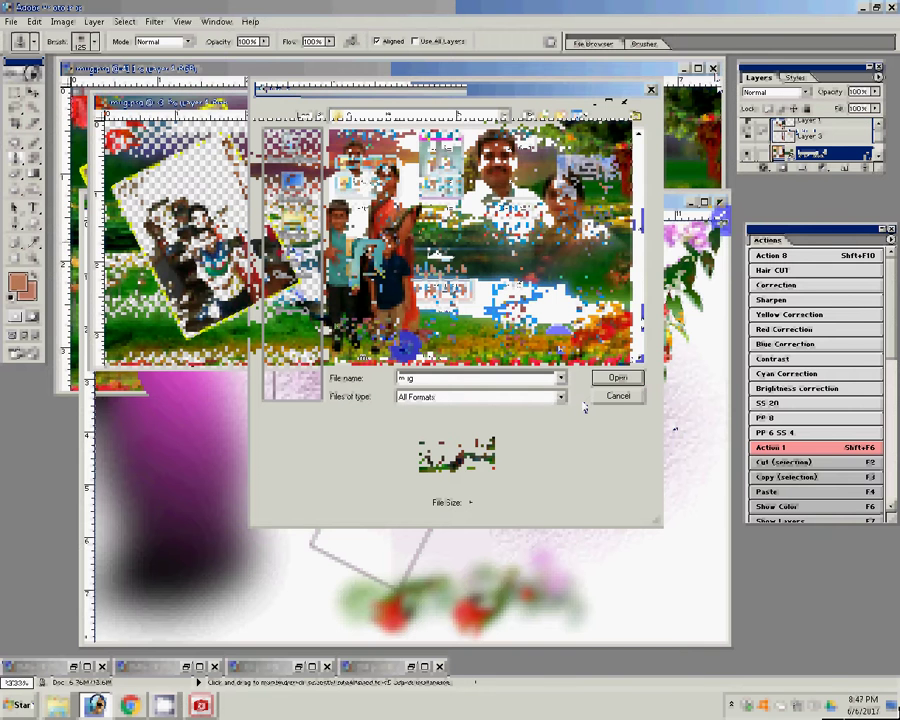
pyautogui.press('Return')
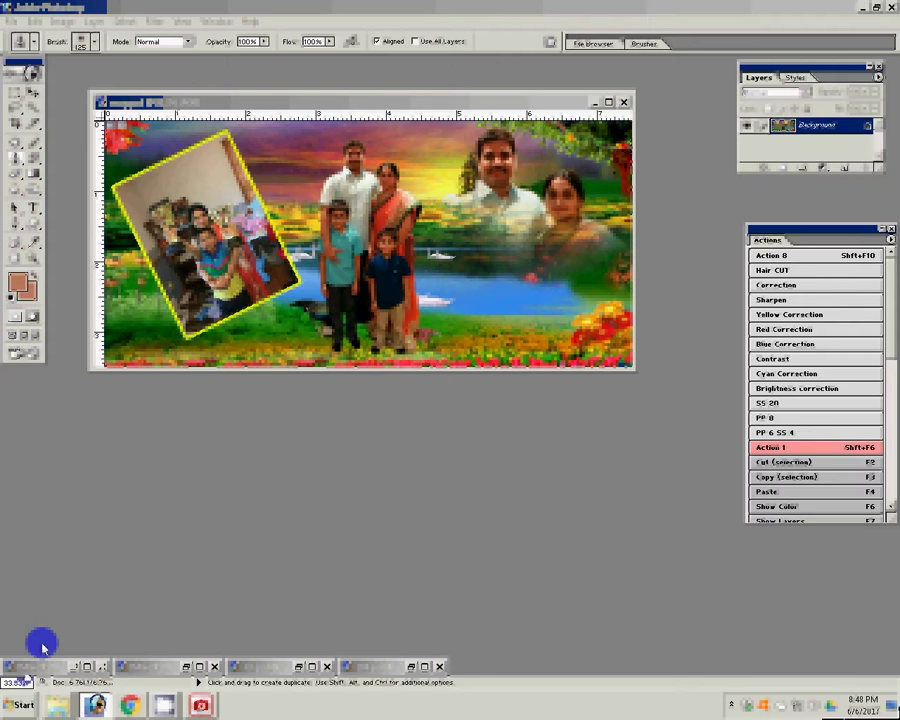
pyautogui.hotkey('ctrl', 'o')
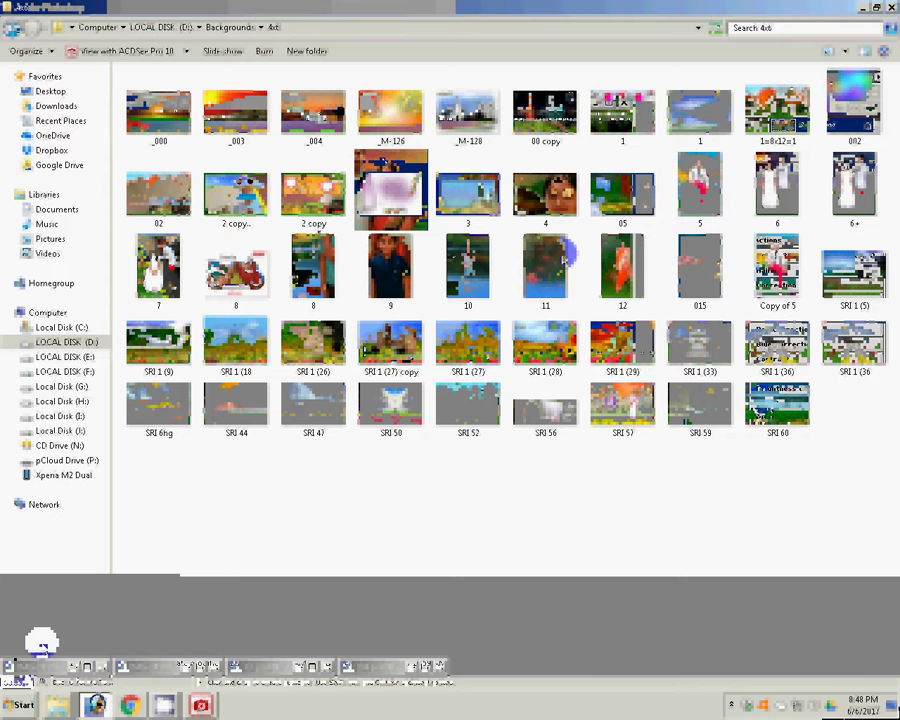
# Select the _M-126 background thumbnail in D:\Backgrounds\4x6
pyautogui.click(382, 124)
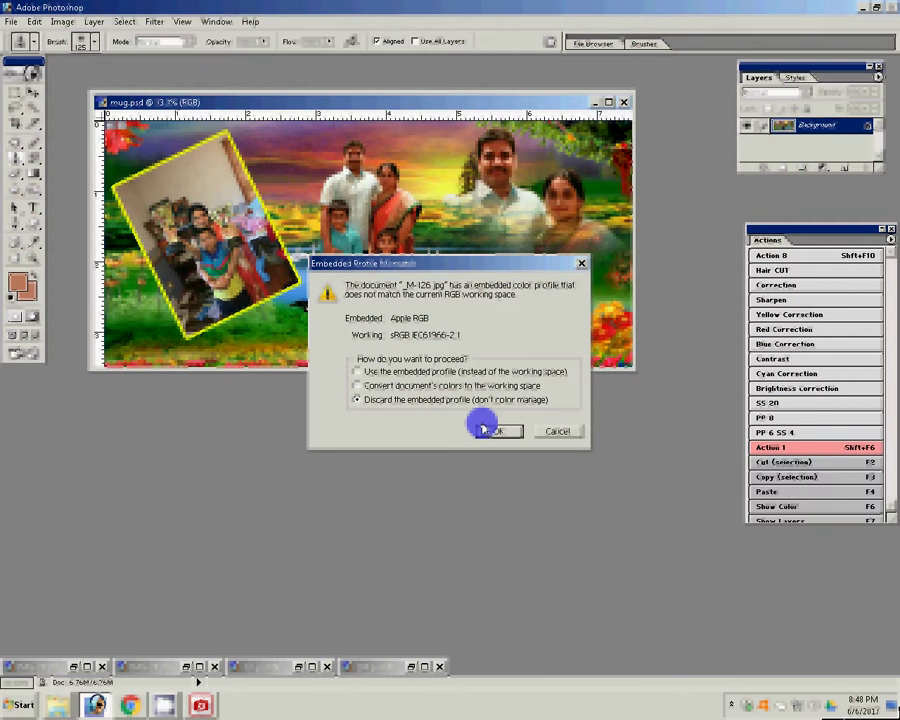
# Place the _M-126 background into mug as a layer and stretch it wider across the canvas
pyautogui.click(484, 428)
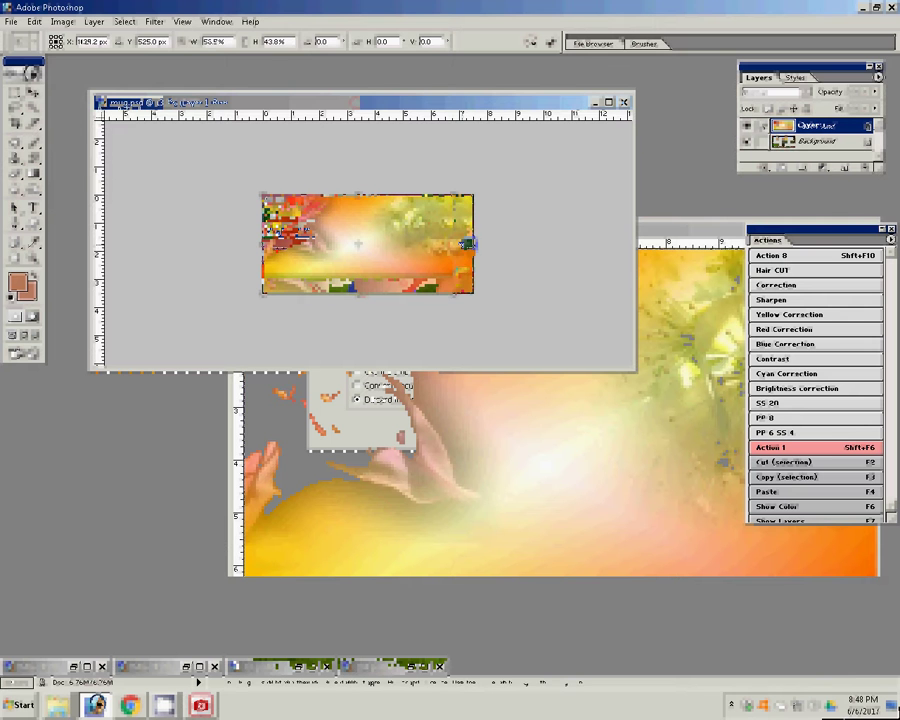
pyautogui.moveTo(468, 243); pyautogui.dragTo(475, 243)
pyautogui.click(555, 43)
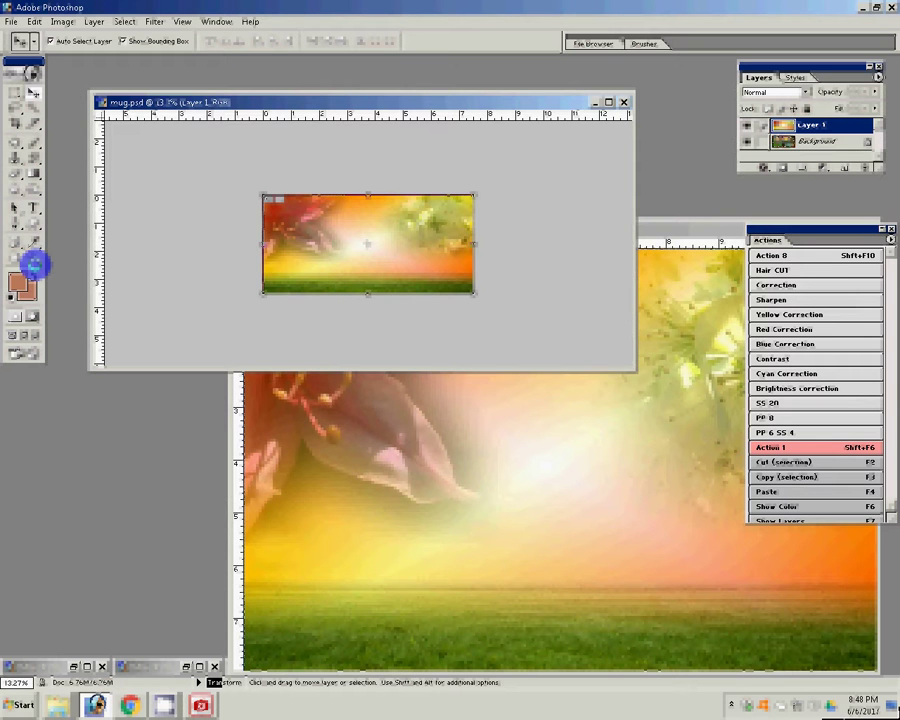
pyautogui.hotkey('ctrl', 't')
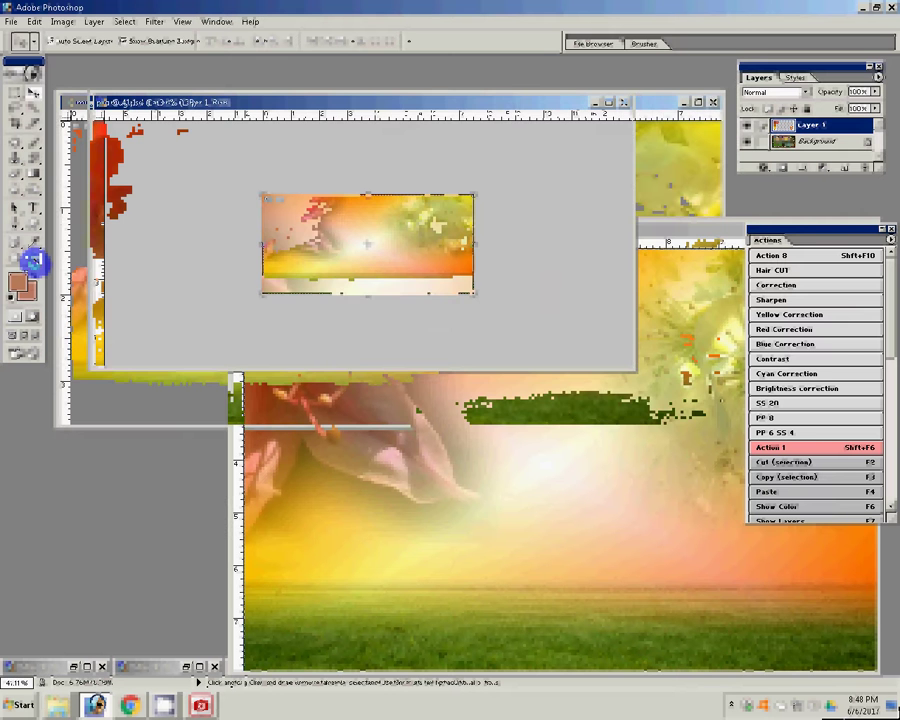
pyautogui.click(33, 262)
pyautogui.hotkey('ctrl', '+')
pyautogui.hotkey('ctrl', '+')
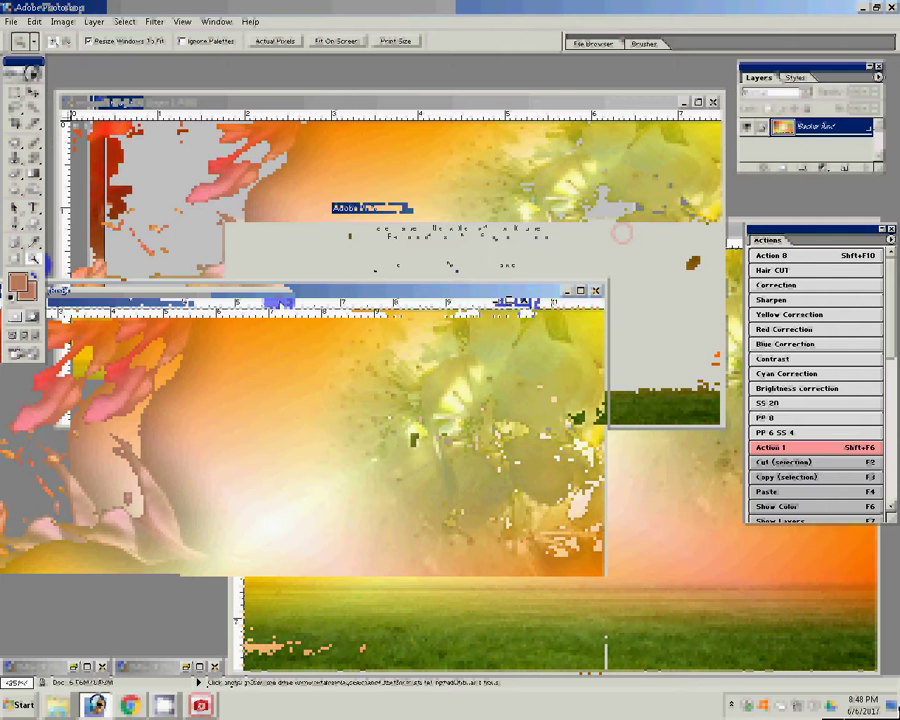
pyautogui.press('Return')
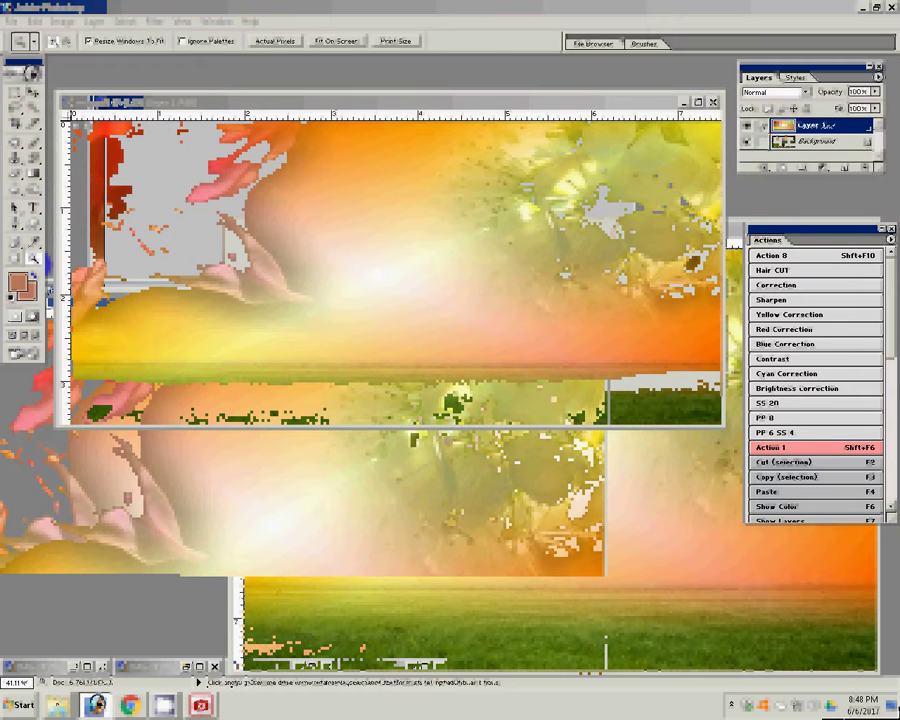
pyautogui.press('super+e')
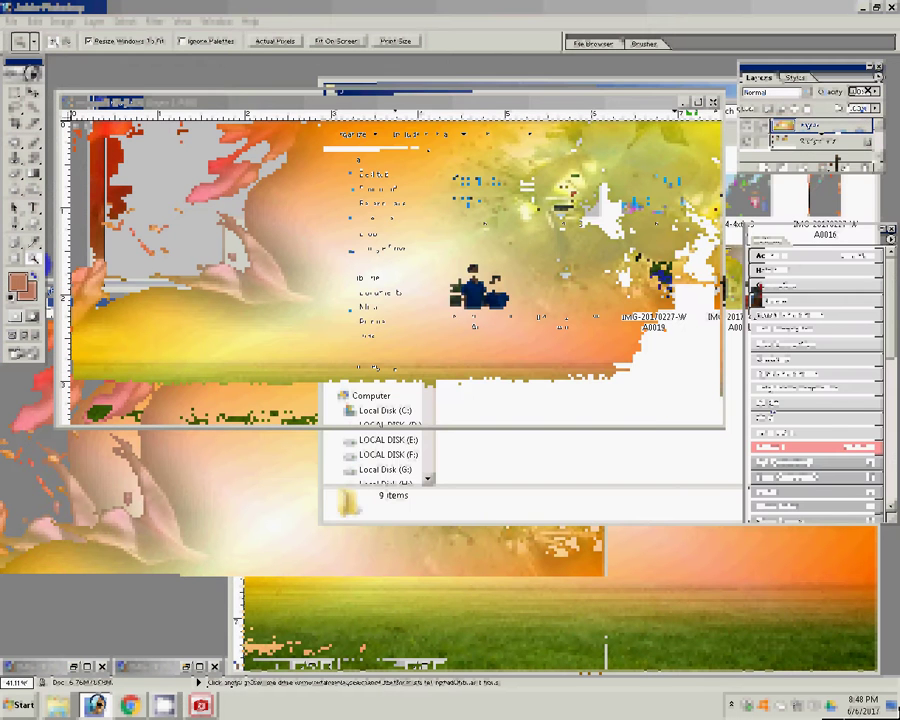
# Drag the woman's photo into the mug design, nudge it down and enlarge it slightly
pyautogui.moveTo(650, 290); pyautogui.dragTo(182, 540)
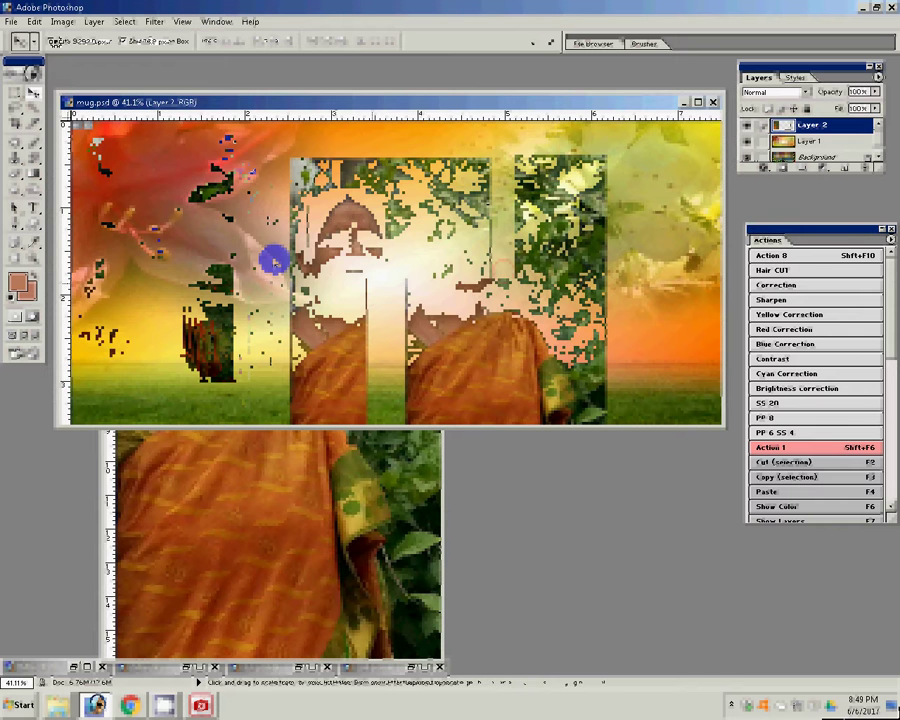
pyautogui.moveTo(166, 196); pyautogui.dragTo(166, 219)
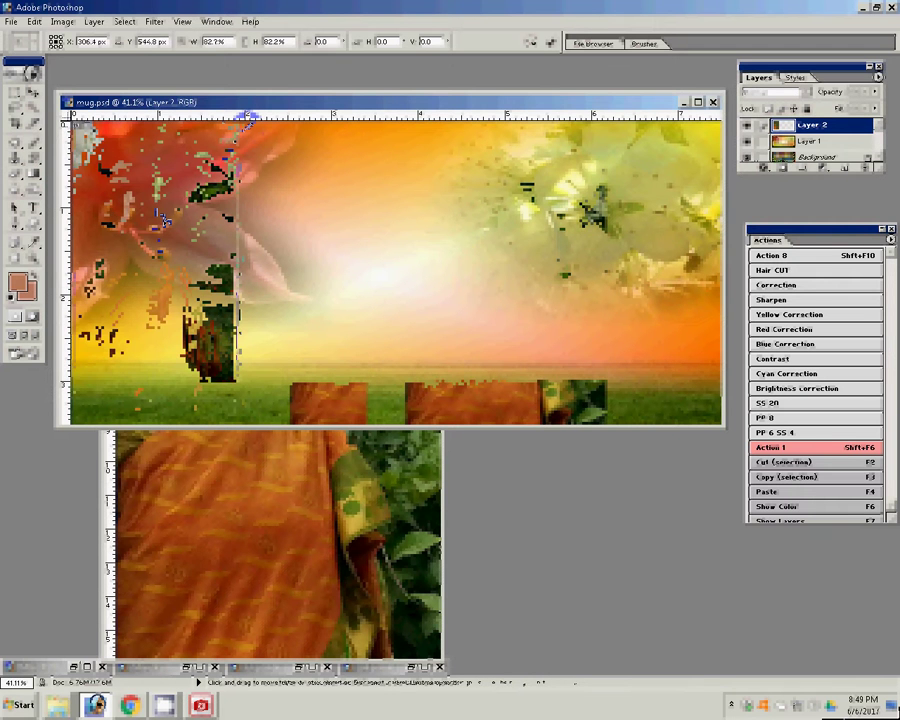
pyautogui.moveTo(246, 119); pyautogui.dragTo(251, 130)
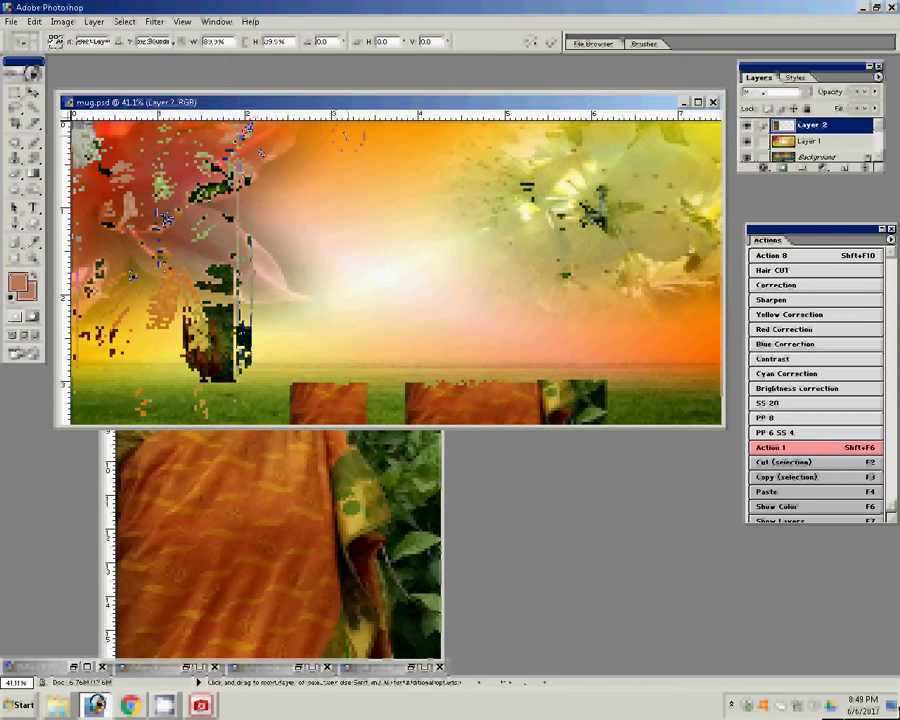
pyautogui.press('Return')
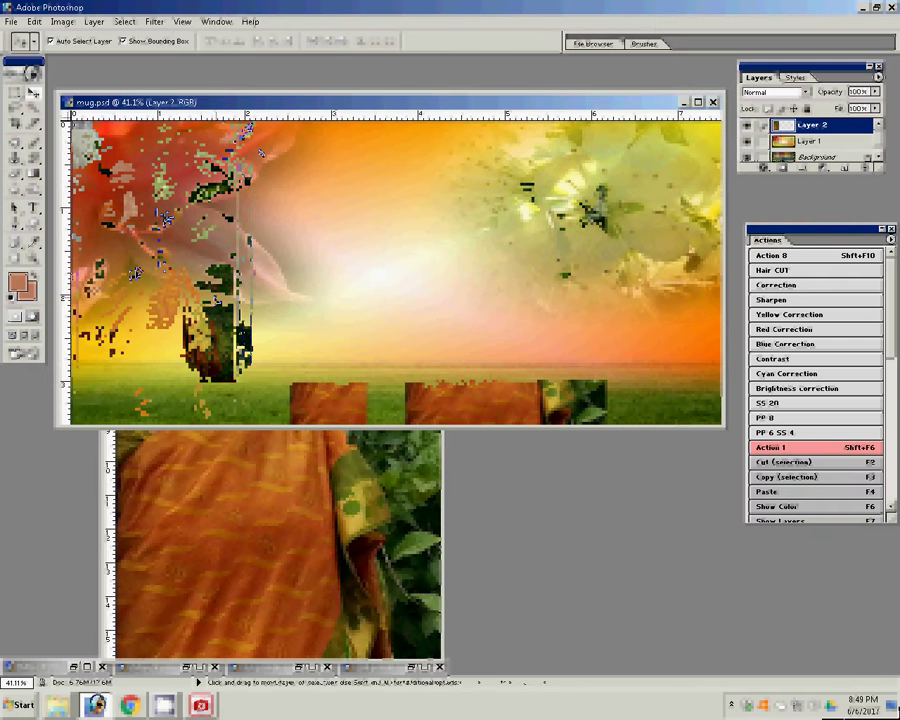
# Erase the photo's hard right edge into the flowers and shrink the eraser brush
pyautogui.press('e')
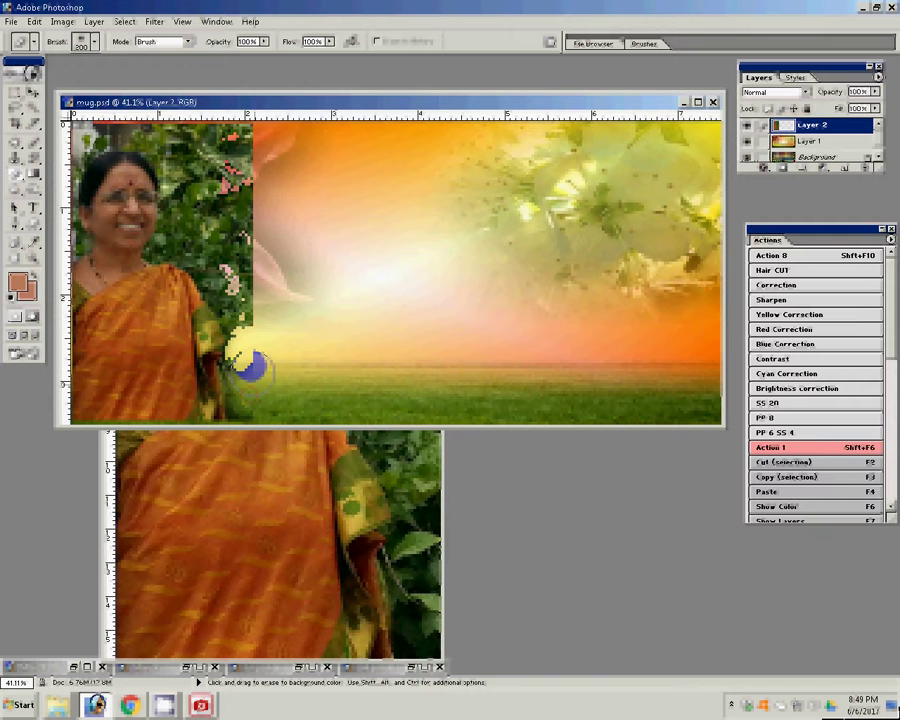
pyautogui.moveTo(250, 370); pyautogui.dragTo(297, 178)
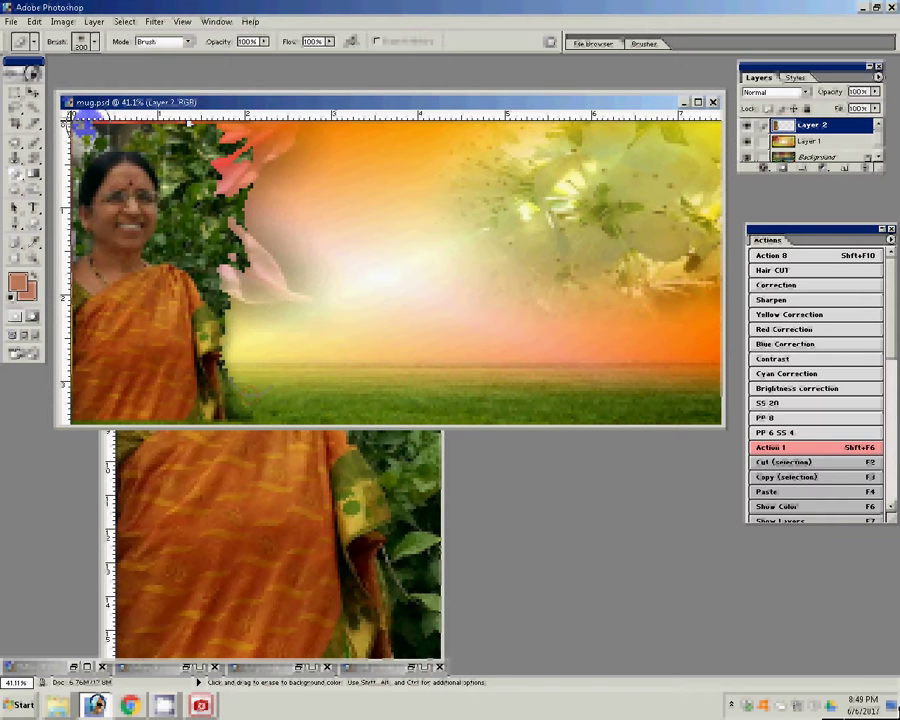
pyautogui.press('[')
pyautogui.press('[')
pyautogui.press('[')
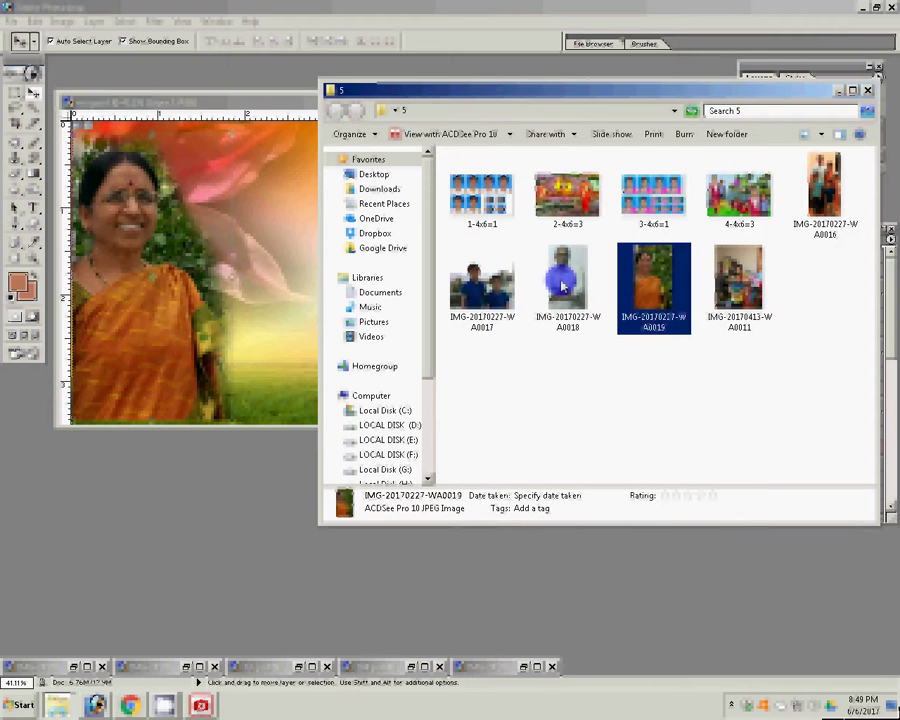
# Open the man's photo and trace his outline from head and collar down the sleeve
pyautogui.press('Left')
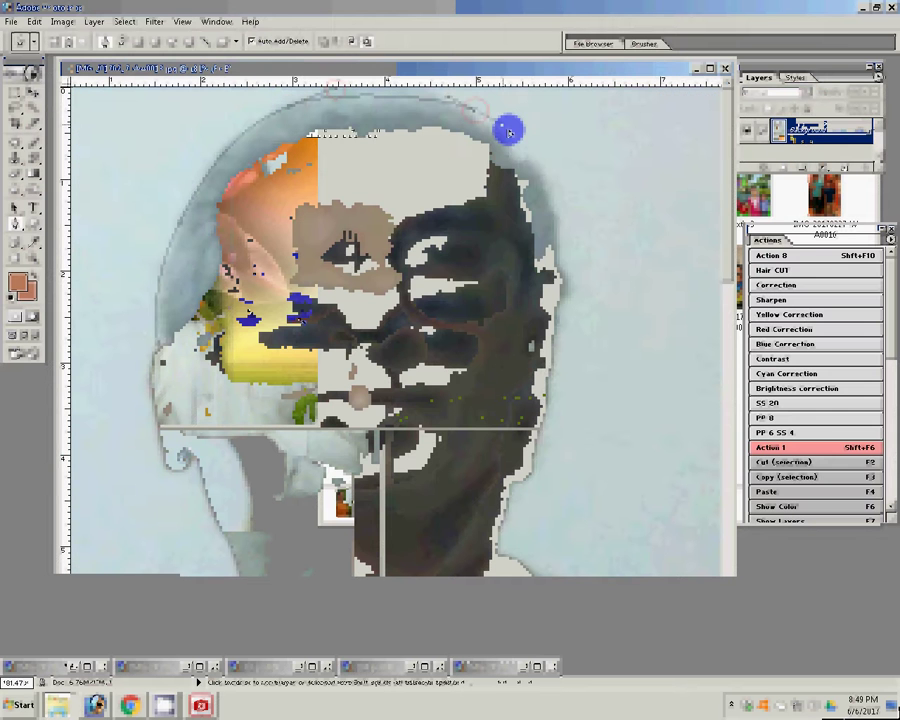
pyautogui.click(562, 268)
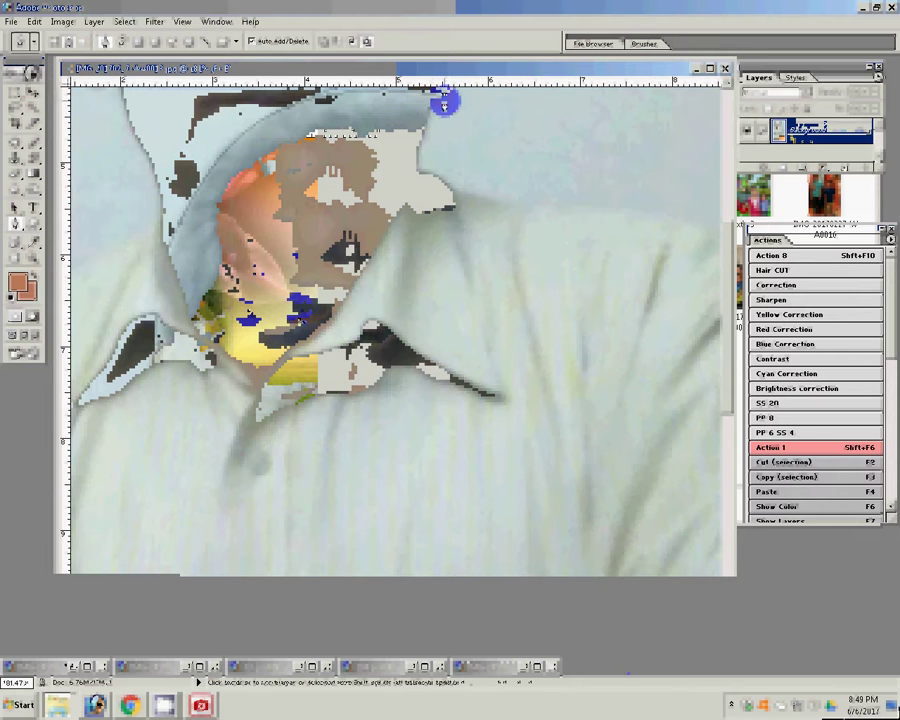
pyautogui.click(419, 186)
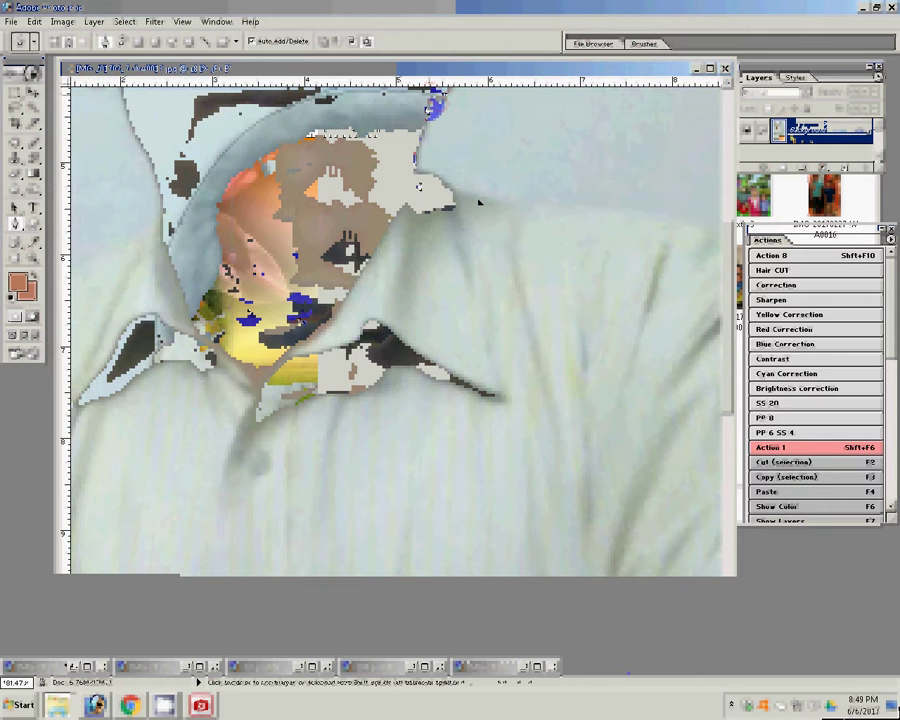
pyautogui.click(420, 281)
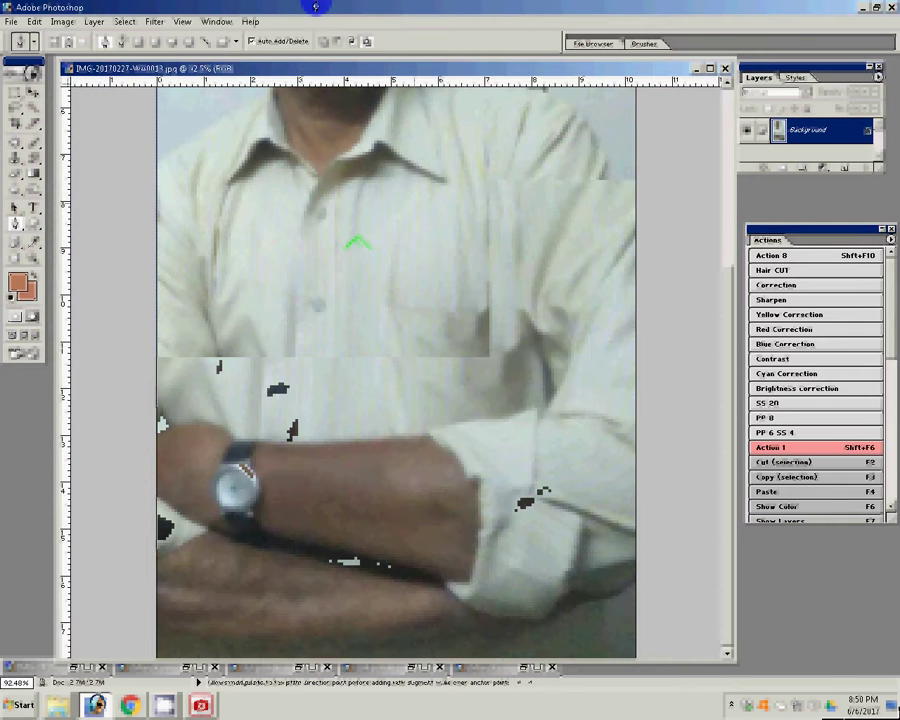
pyautogui.click(611, 447)
pyautogui.click(553, 546)
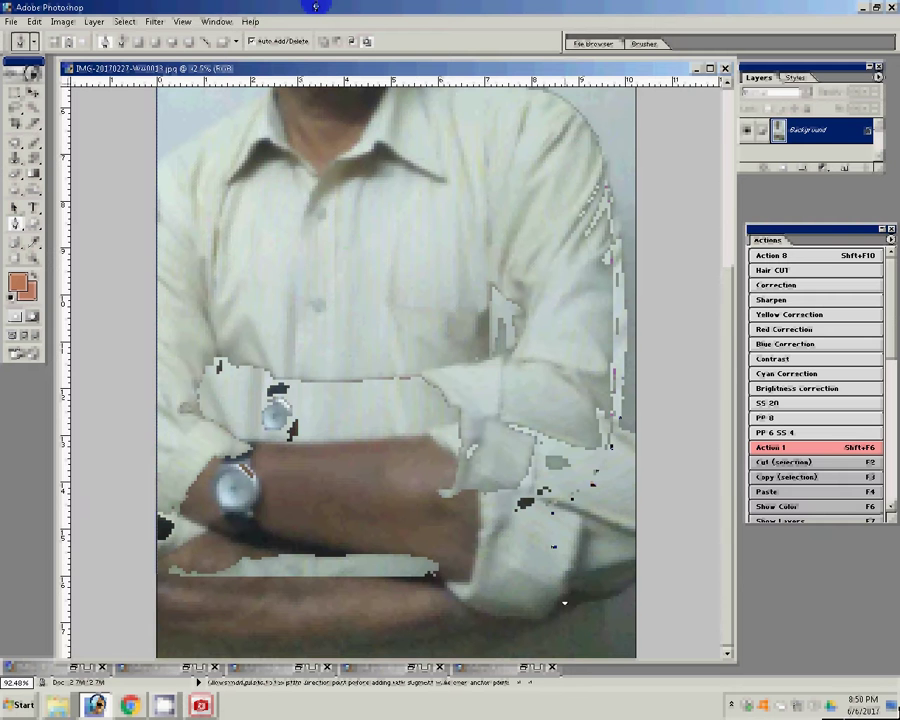
pyautogui.click(530, 628)
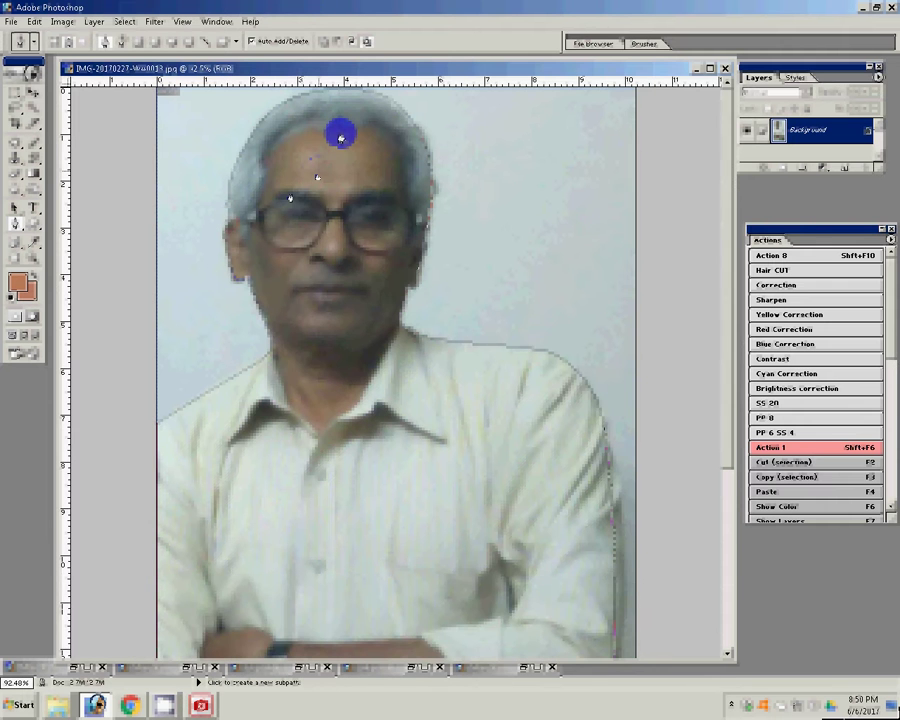
# Convert the outline to a selection with a 2-pixel feather and lift him onto his own layer
pyautogui.hotkey('ctrl', 'Return')
pyautogui.click(124, 21)
pyautogui.moveTo(139, 129)
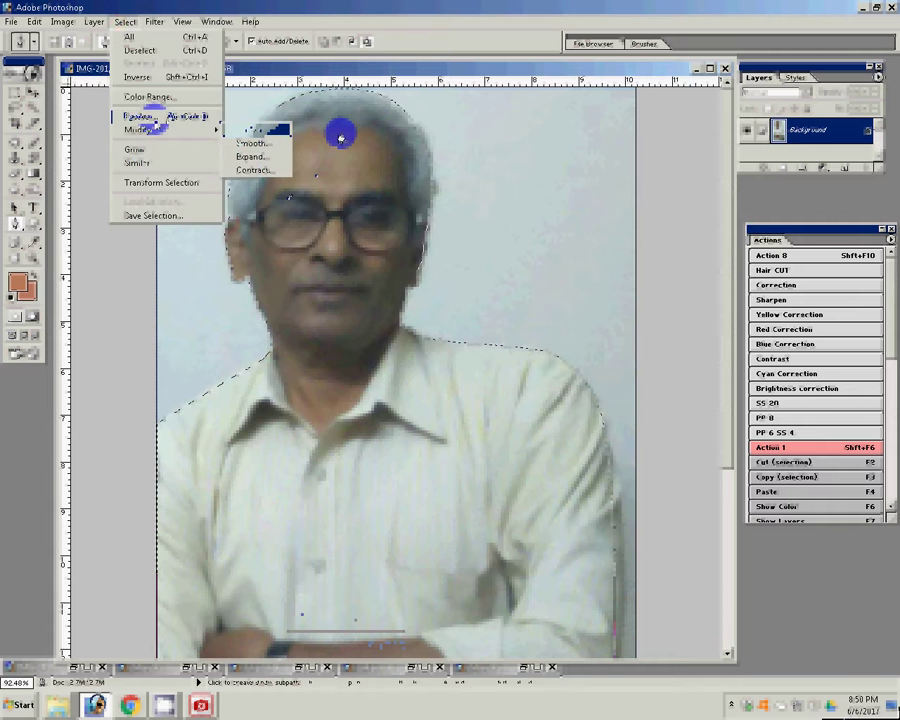
pyautogui.click(155, 116)
pyautogui.click(425, 260)
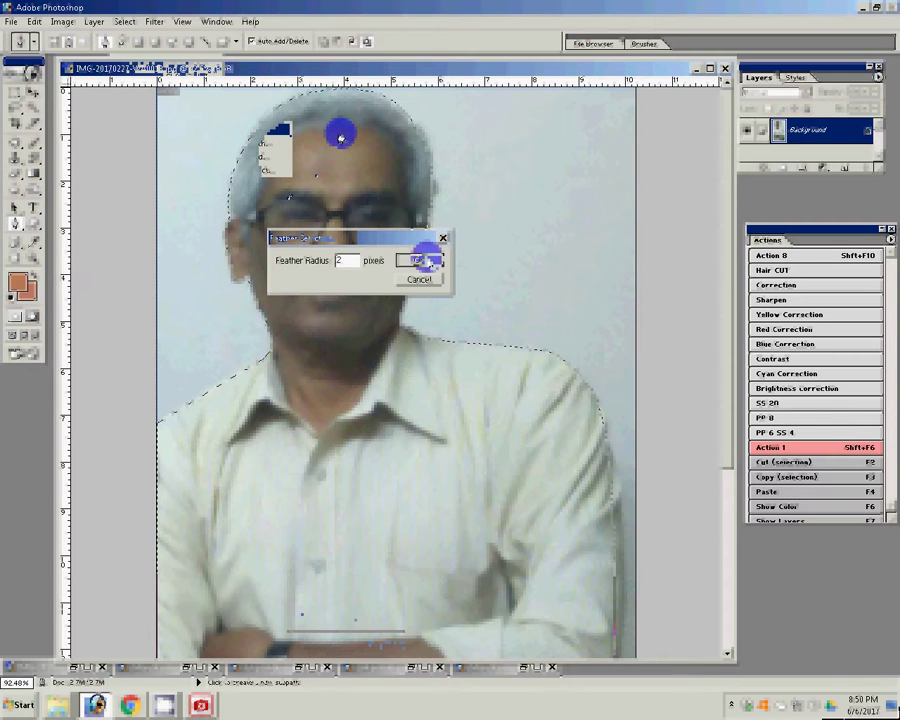
pyautogui.press('F2')
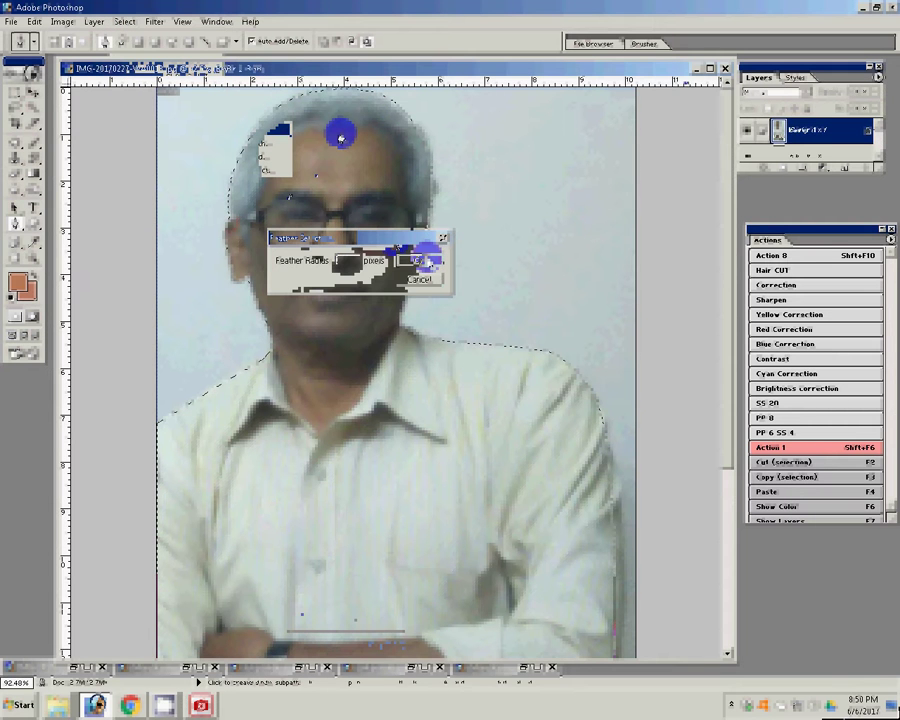
pyautogui.press('F4')
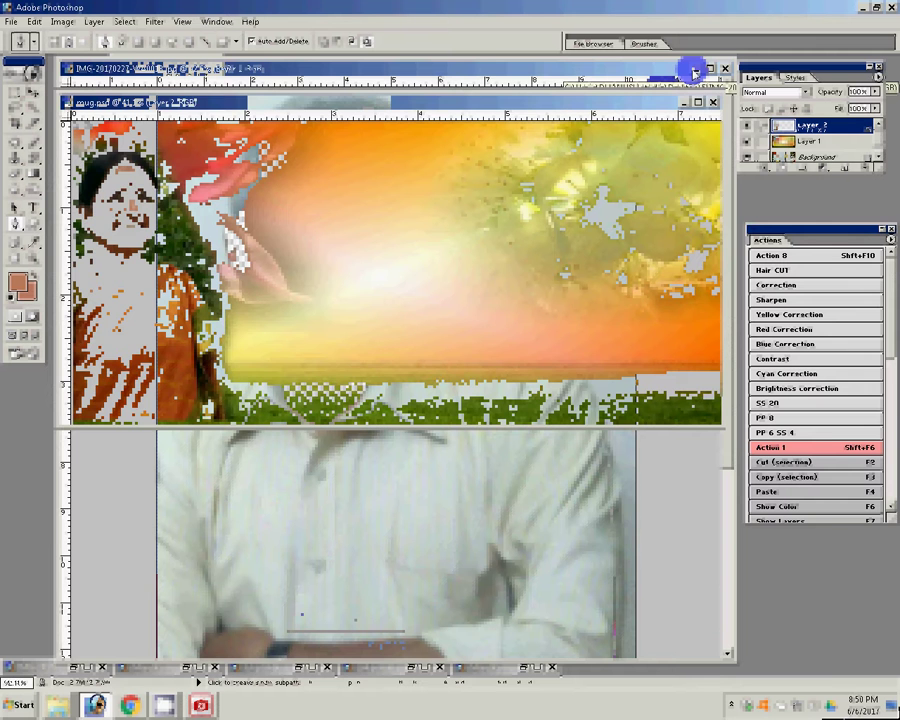
# Bring the man into mug.psd, shrink him to about three quarters and flip him horizontally
pyautogui.click(694, 74)
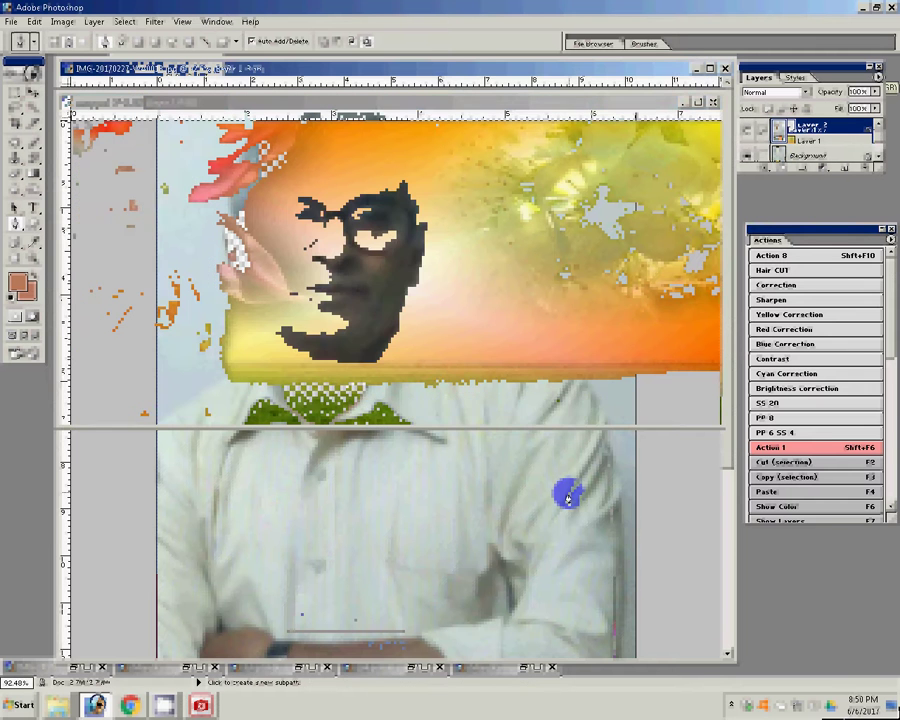
pyautogui.moveTo(567, 495)
pyautogui.mouseDown()
pyautogui.moveTo(410, 331)
pyautogui.moveTo(362, 240)
pyautogui.mouseUp()
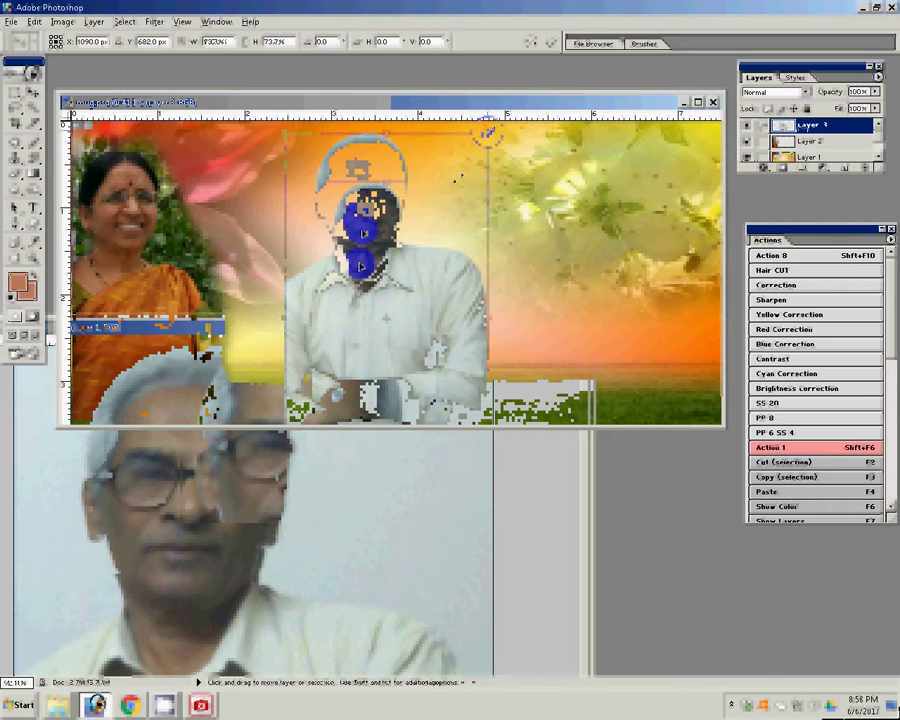
pyautogui.moveTo(487, 132); pyautogui.dragTo(461, 183)
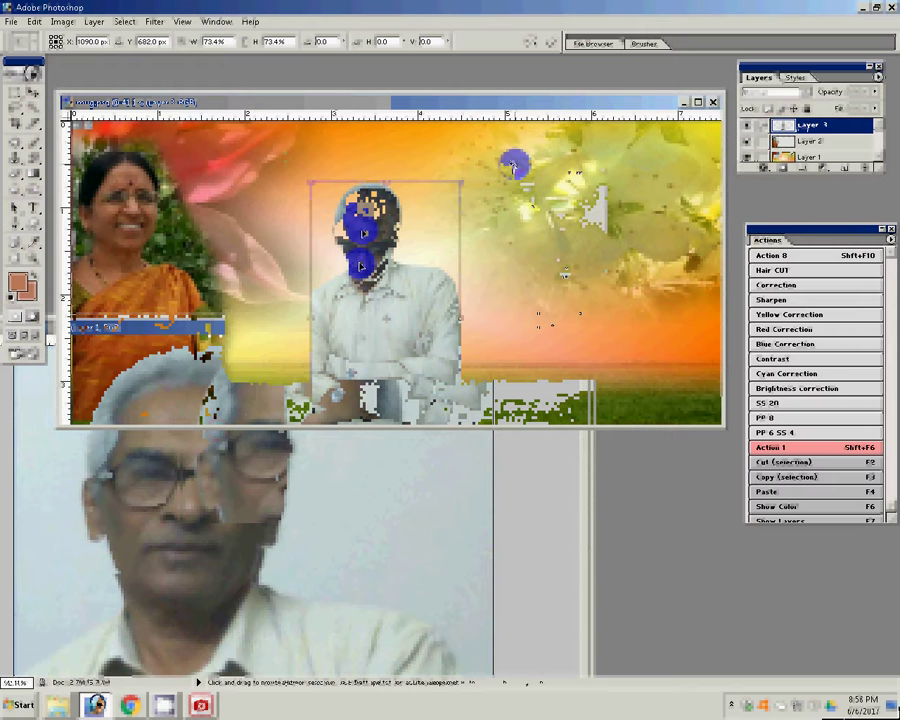
pyautogui.rightClick(513, 165)
pyautogui.press('Up')
pyautogui.press('Up')
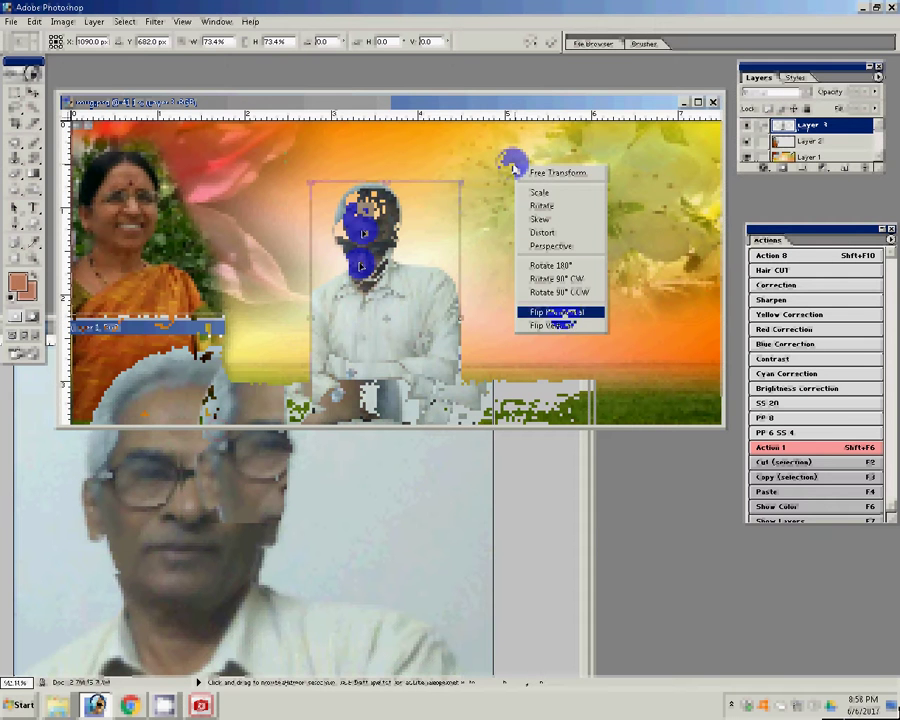
pyautogui.press('Return')
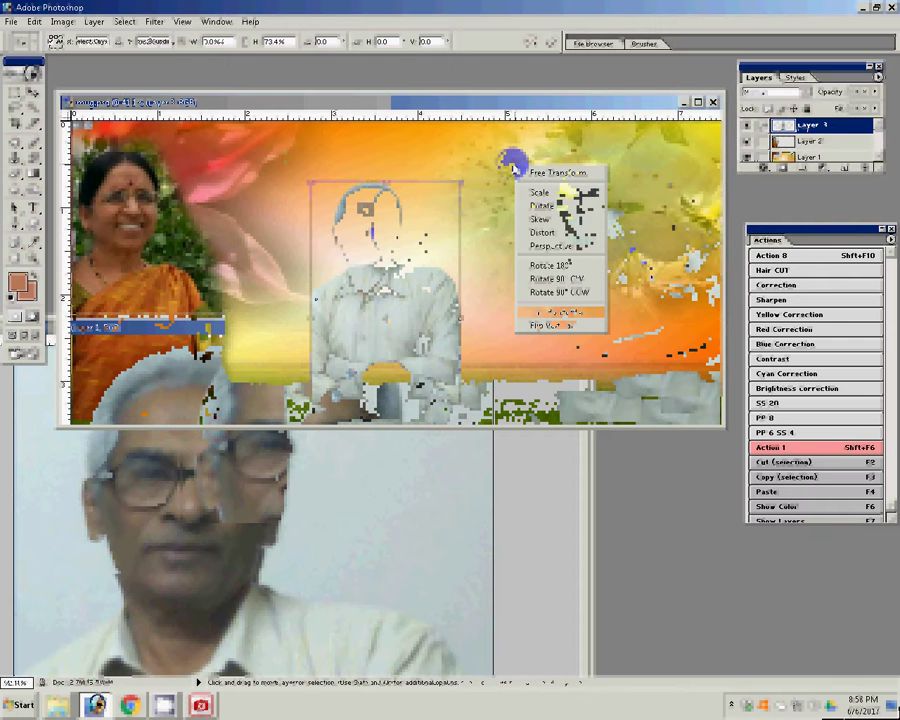
pyautogui.press('Escape')
pyautogui.press('Escape')
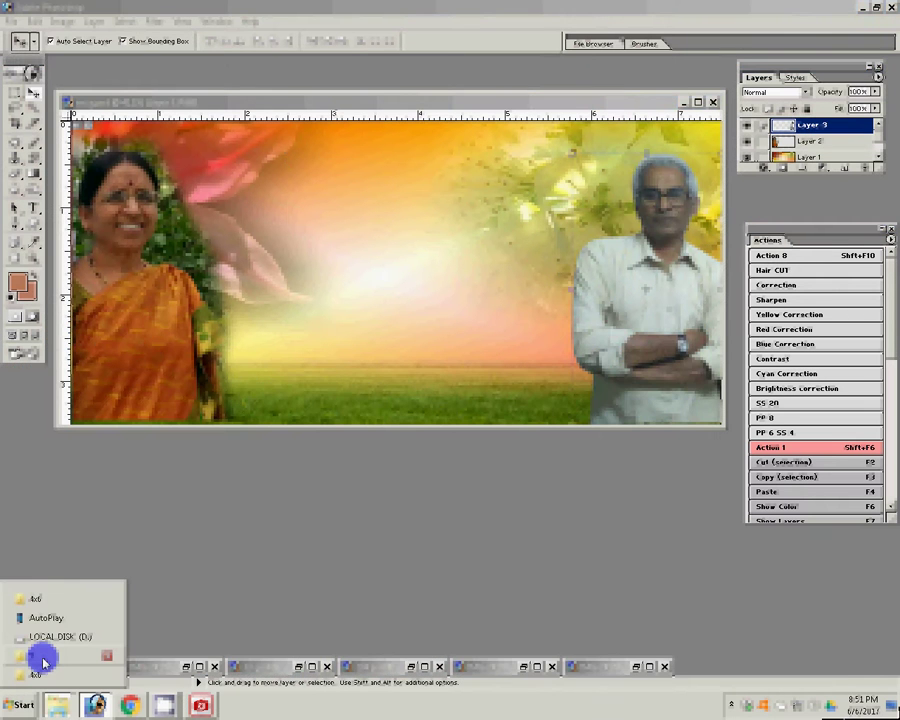
# Bring up the two boys' photo and soften edges around the man and the woman's head
pyautogui.click(43, 657)
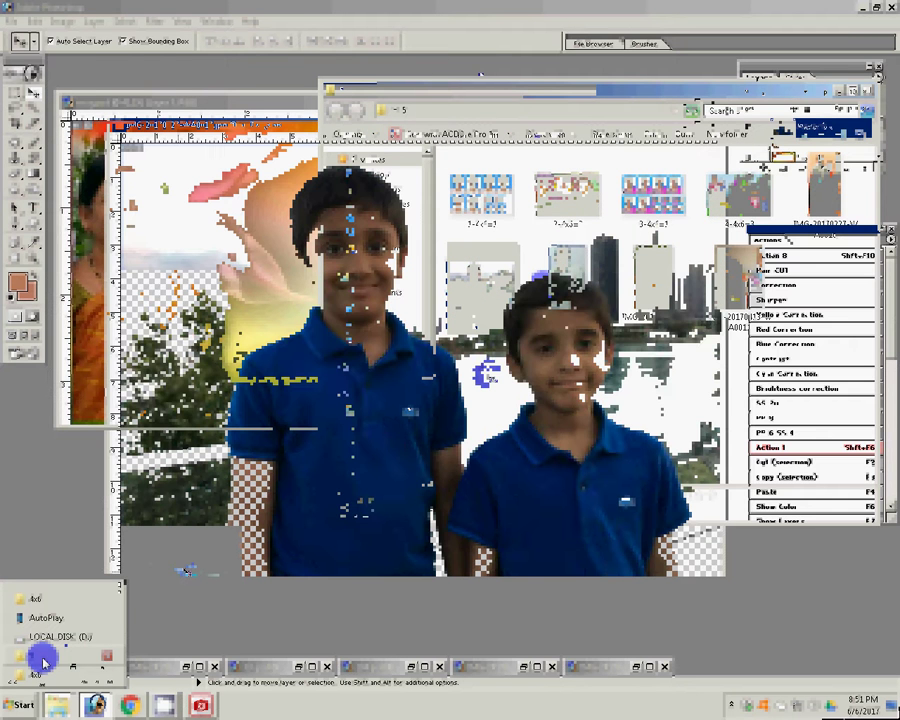
pyautogui.click(365, 220)
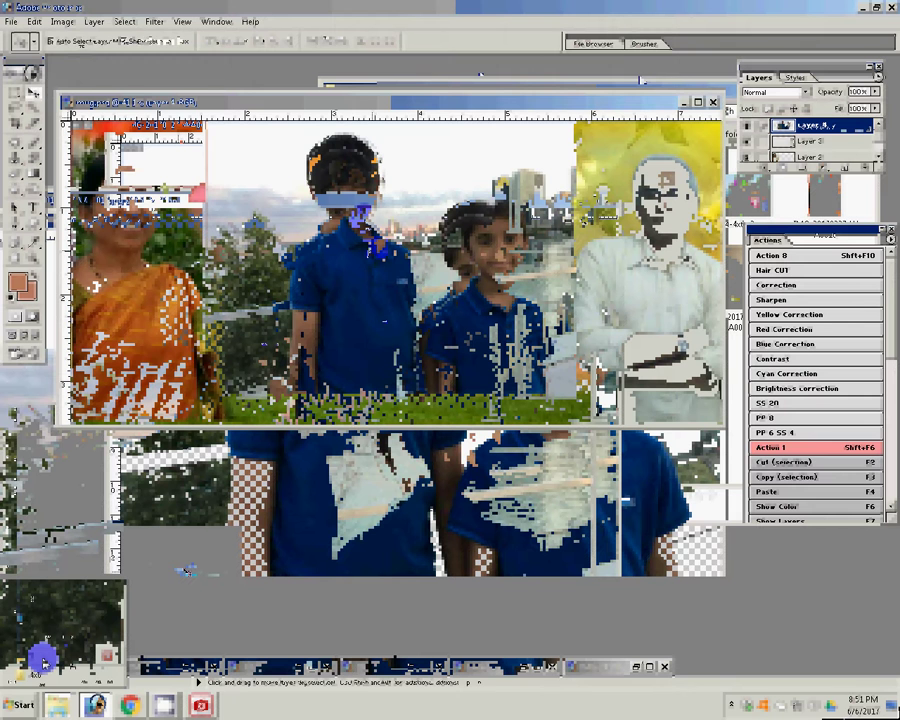
pyautogui.press('b')
pyautogui.press(']')
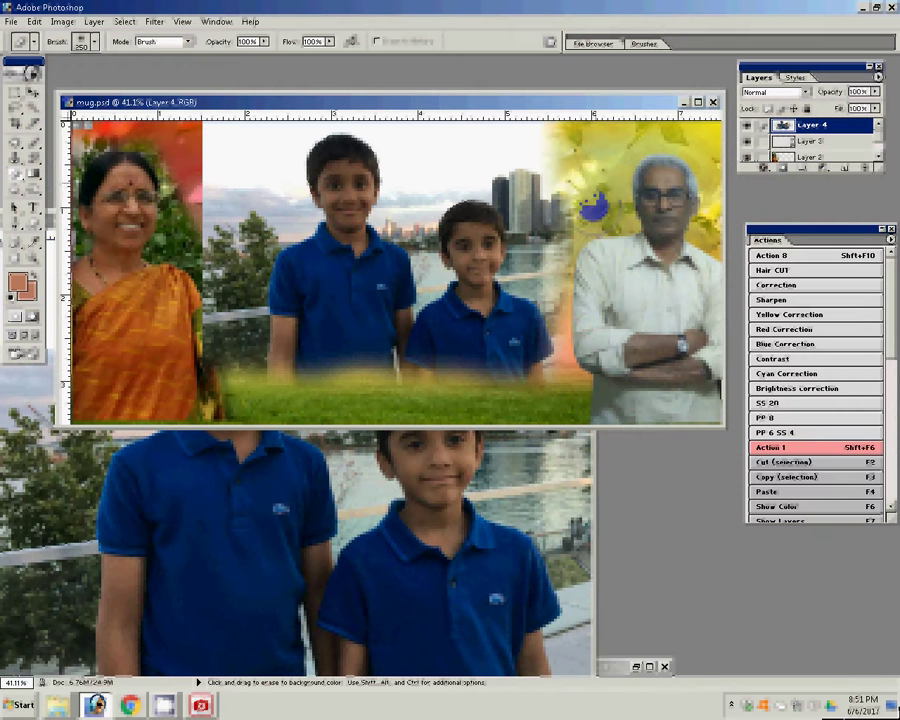
pyautogui.moveTo(593, 205); pyautogui.dragTo(596, 207)
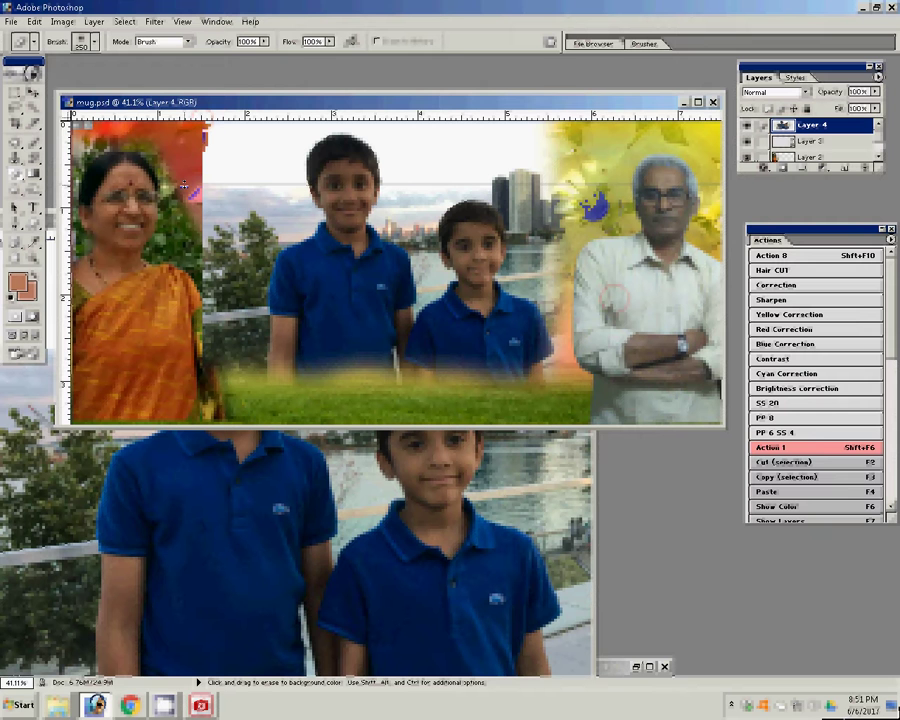
pyautogui.moveTo(184, 186); pyautogui.dragTo(184, 187)
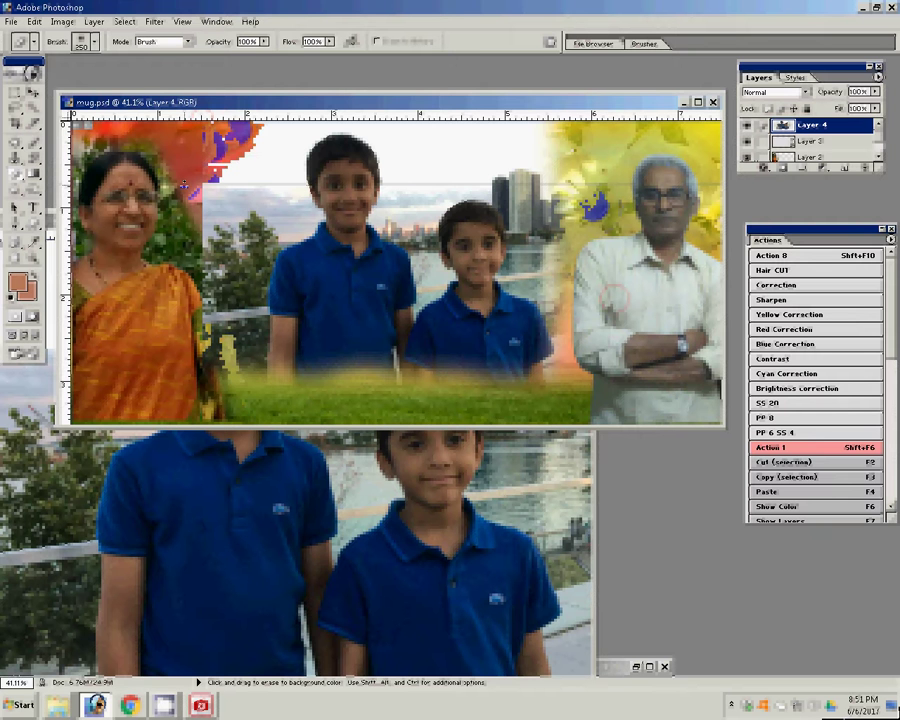
pyautogui.click(327, 43)
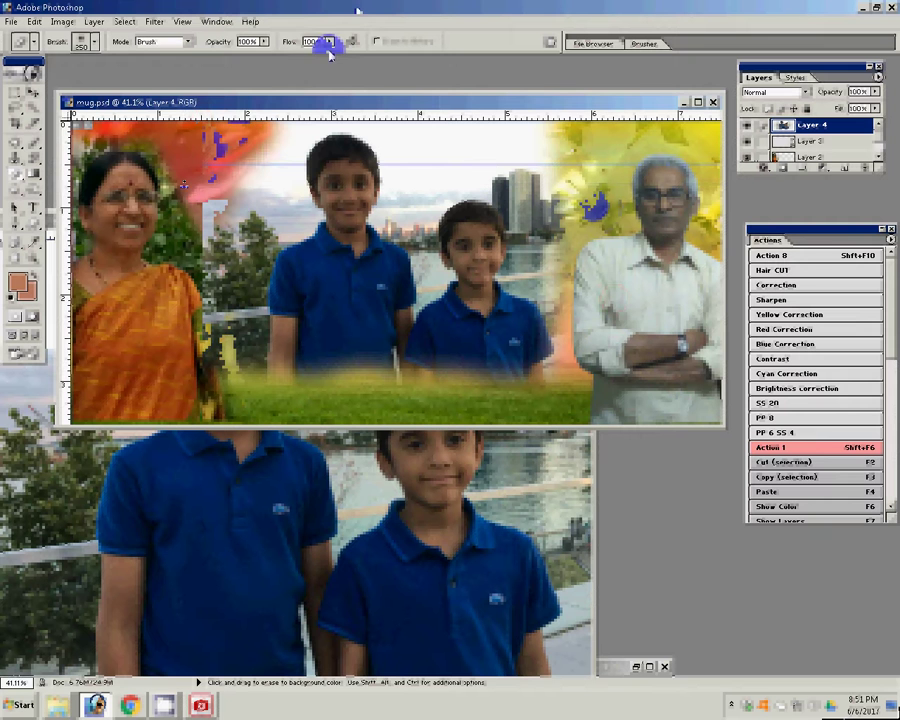
pyautogui.hotkey('shift', 'e')
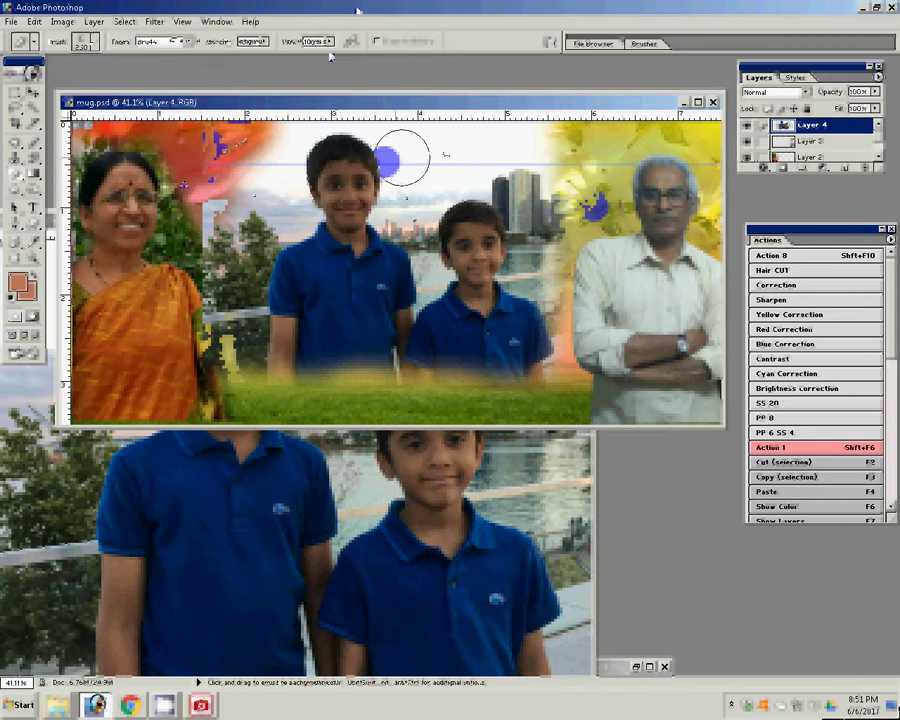
# Apply a 2-pixel feather to the selection and make the brush smaller
pyautogui.click(124, 21)
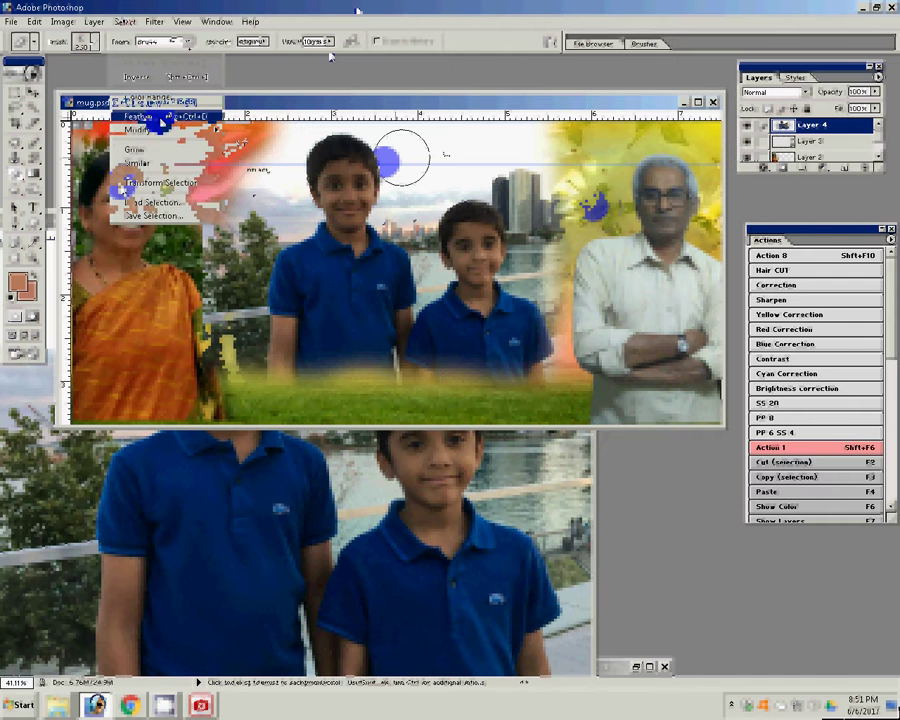
pyautogui.click(158, 118)
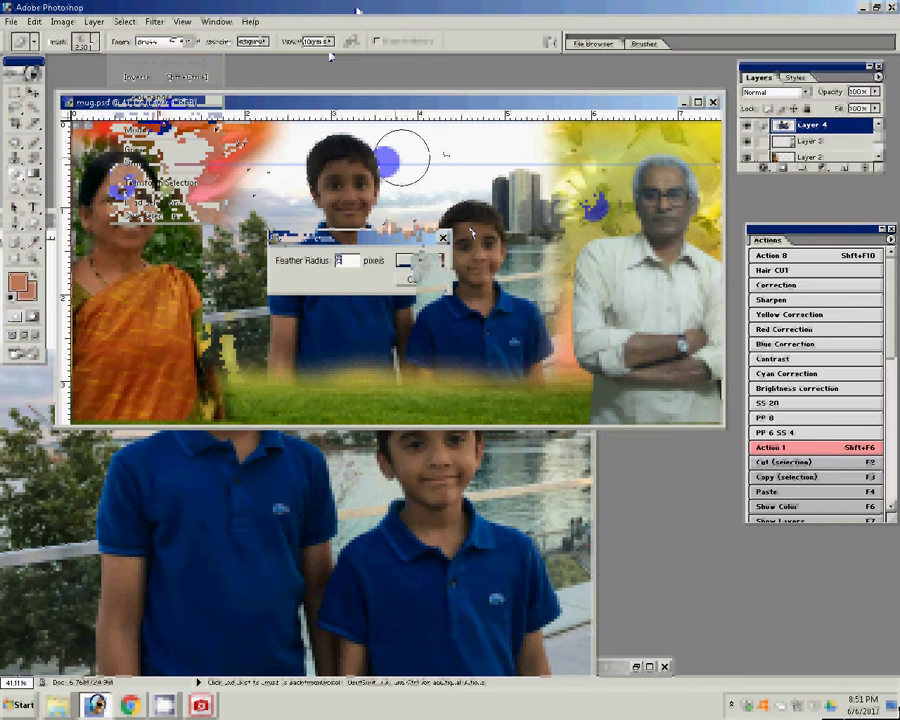
pyautogui.press('Return')
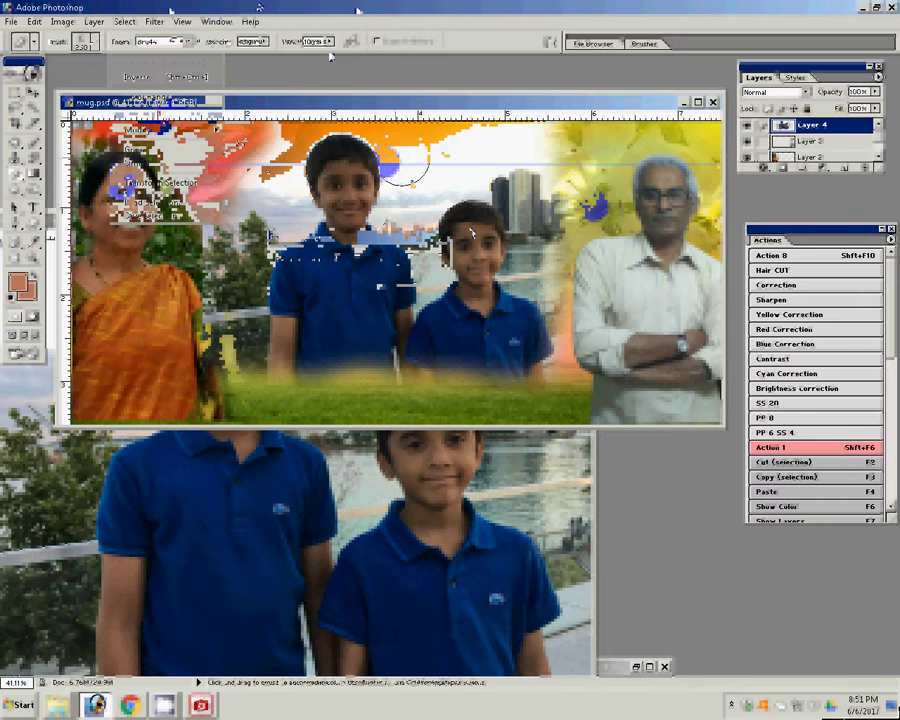
pyautogui.press('w')
pyautogui.press('b')
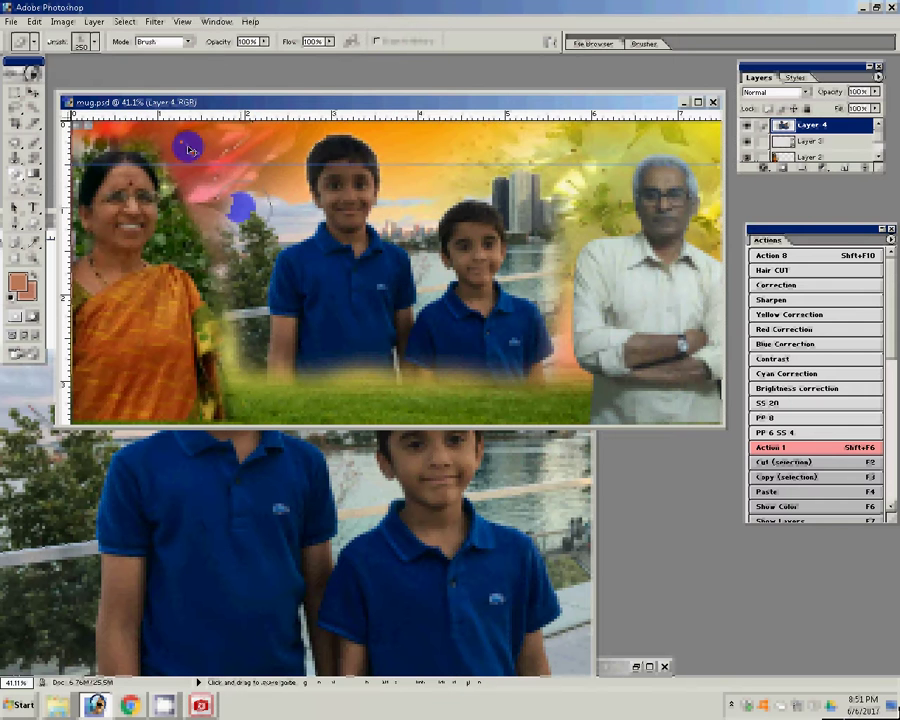
pyautogui.press('[')
pyautogui.press('[')
pyautogui.press('[')
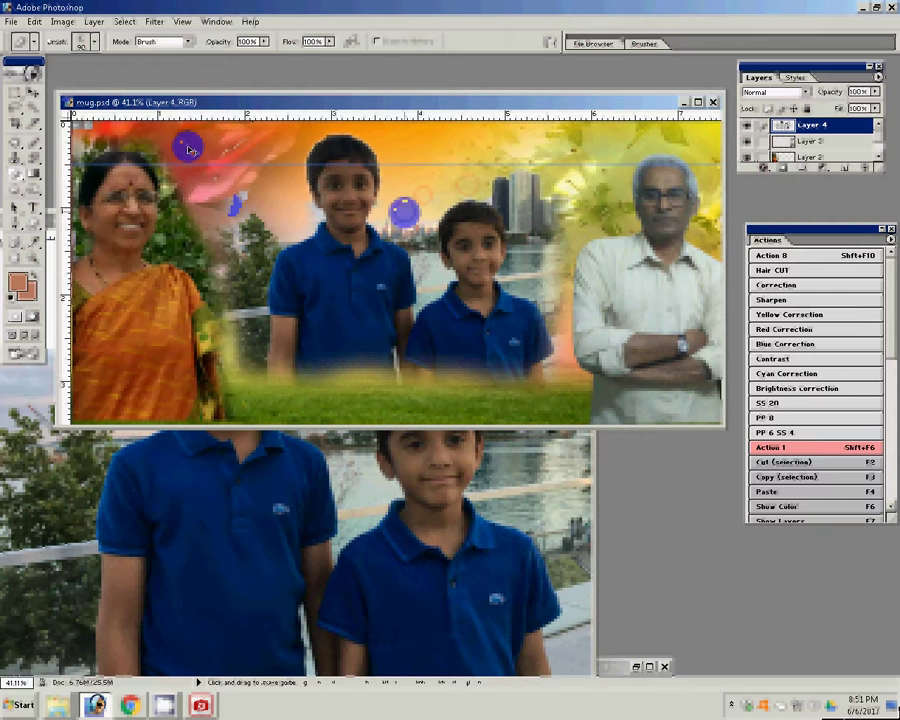
pyautogui.press('[')
pyautogui.press('[')
pyautogui.press('[')
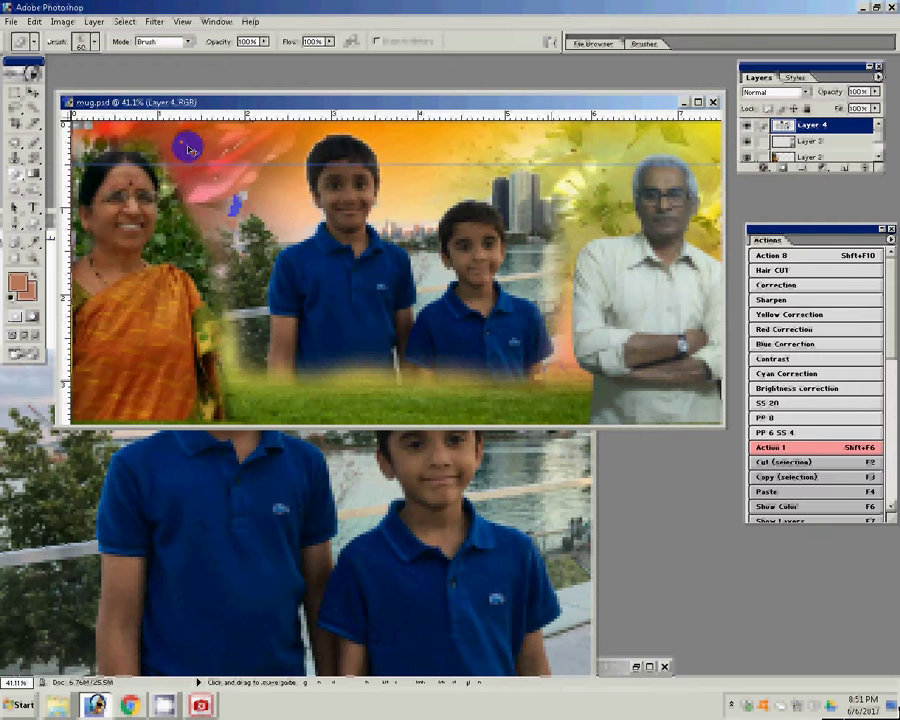
pyautogui.hotkey('shift', 'F6')
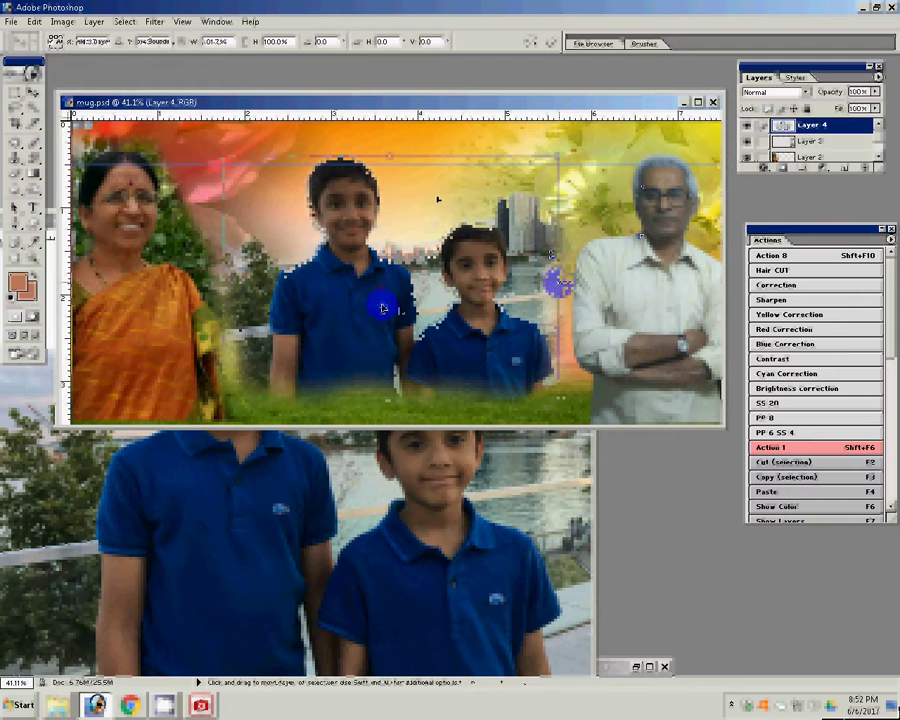
# Commit the boys' transform, select Layer 3, and save the design as mug 1
pyautogui.click(472, 90)
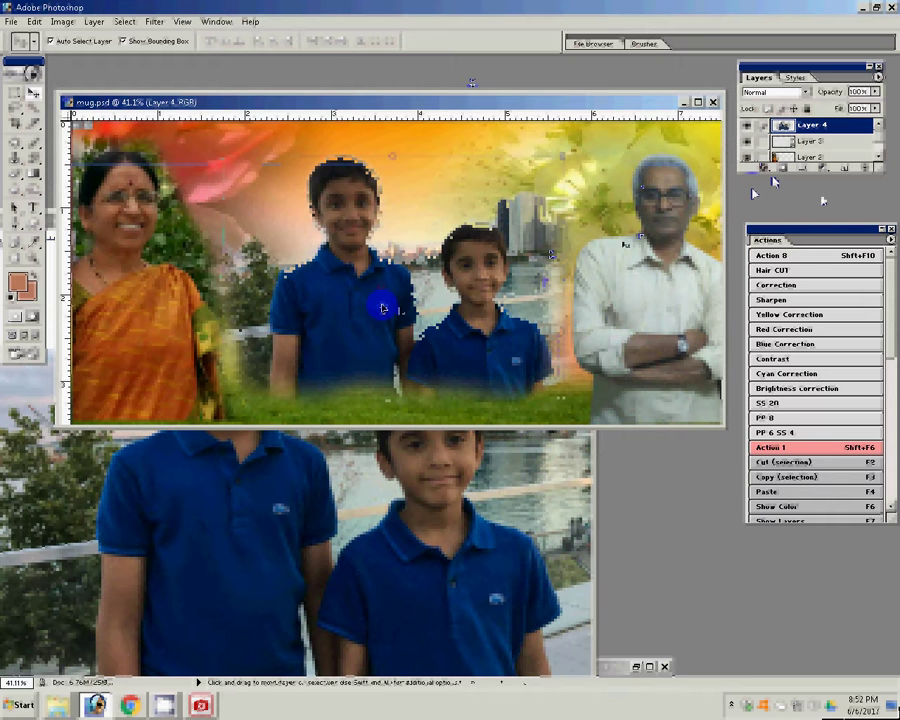
pyautogui.hotkey('alt', '[')
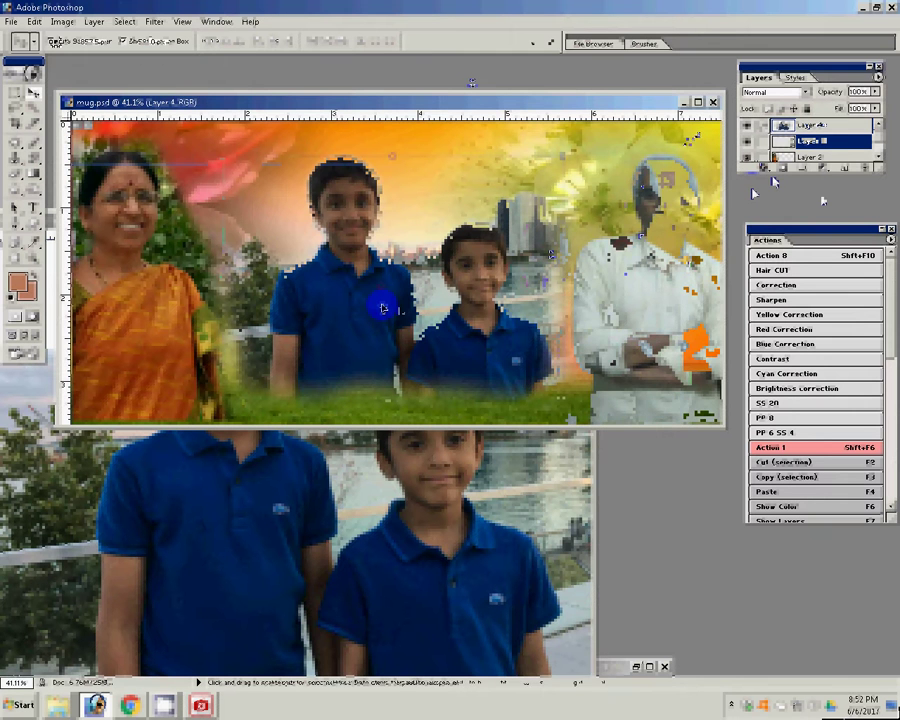
pyautogui.click(630, 266)
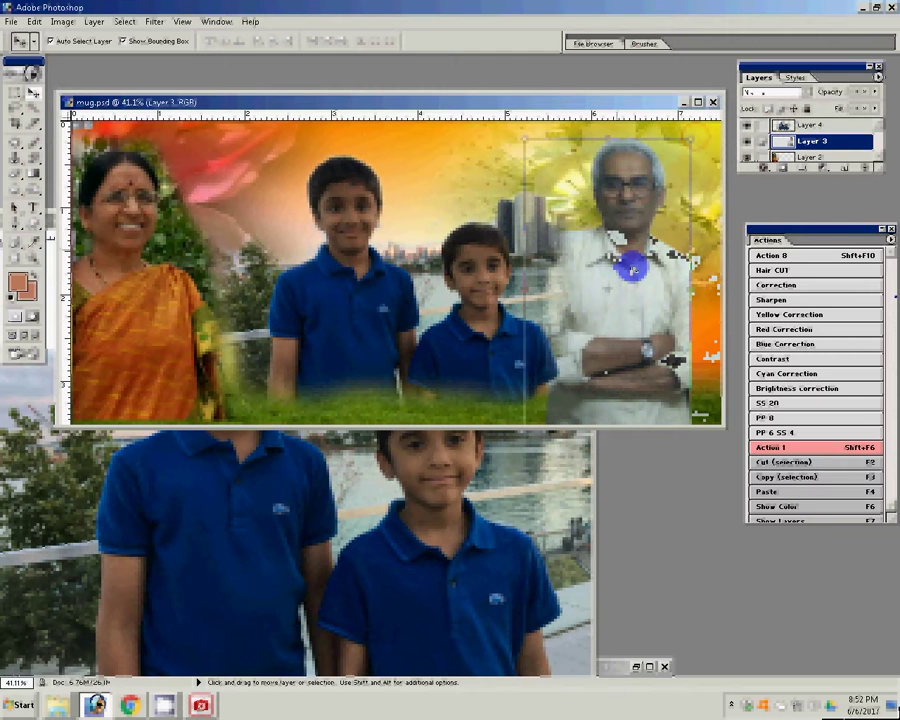
pyautogui.hotkey('ctrl', 'shift', 's')
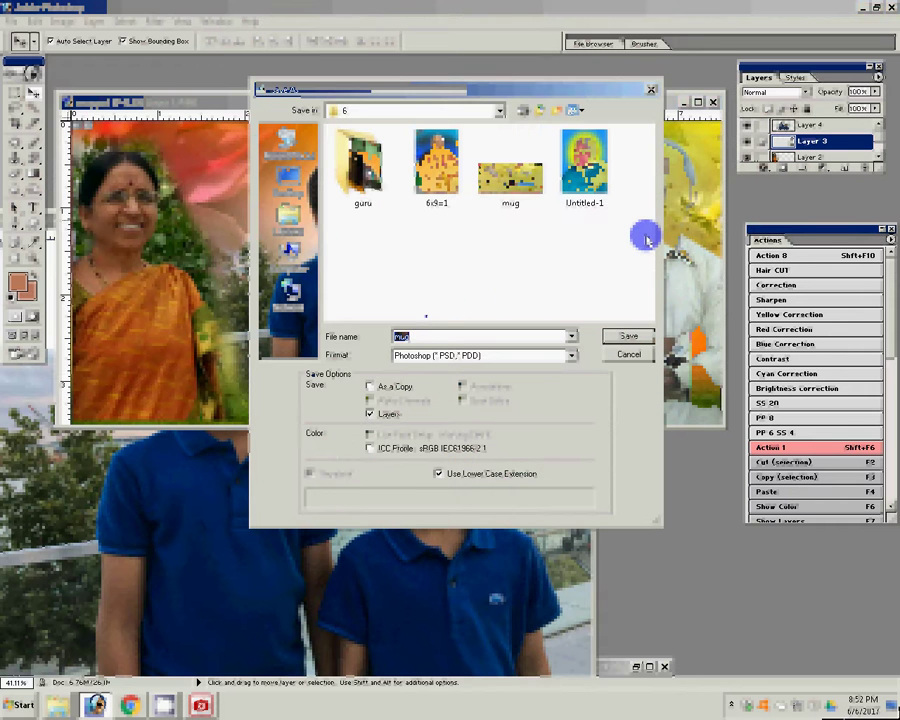
pyautogui.click(441, 334)
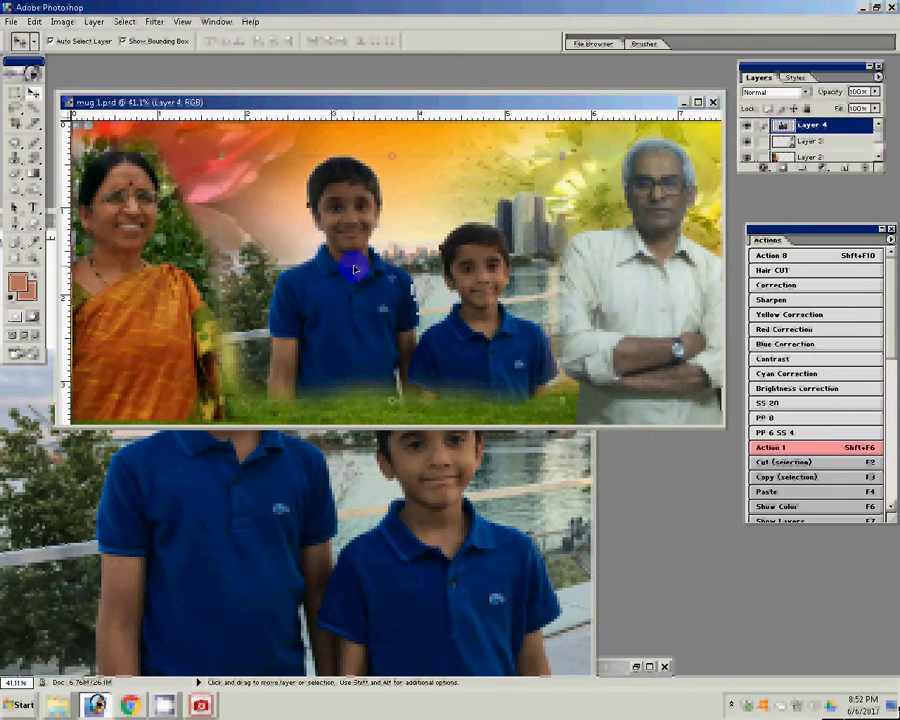
# Free-transform the boys' Layer 4 and commit it unchanged
pyautogui.press('b')
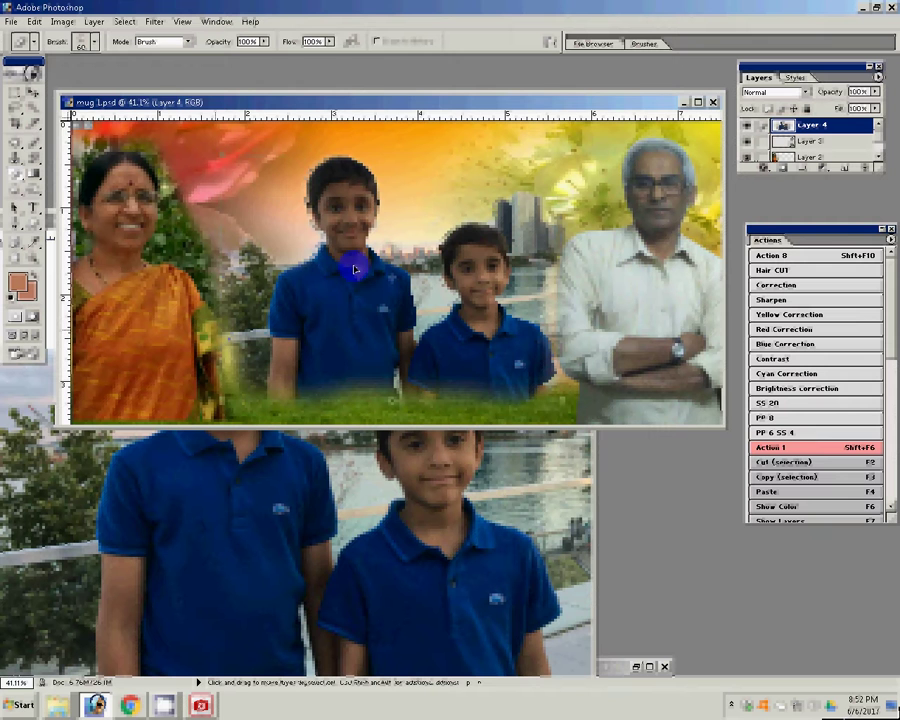
pyautogui.hotkey('shift', 'e')
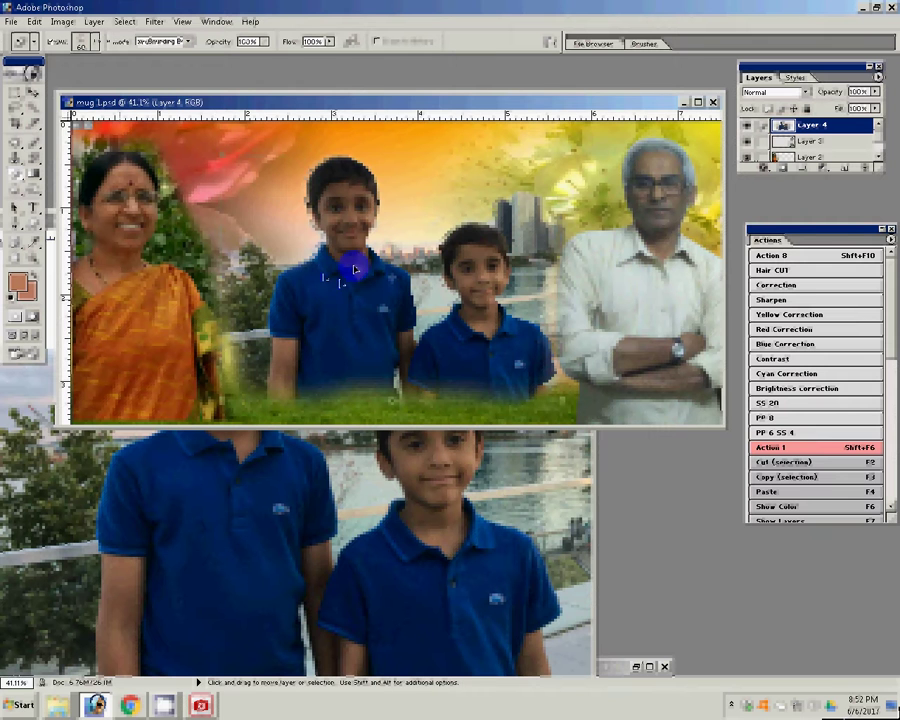
pyautogui.hotkey('shift', 'e')
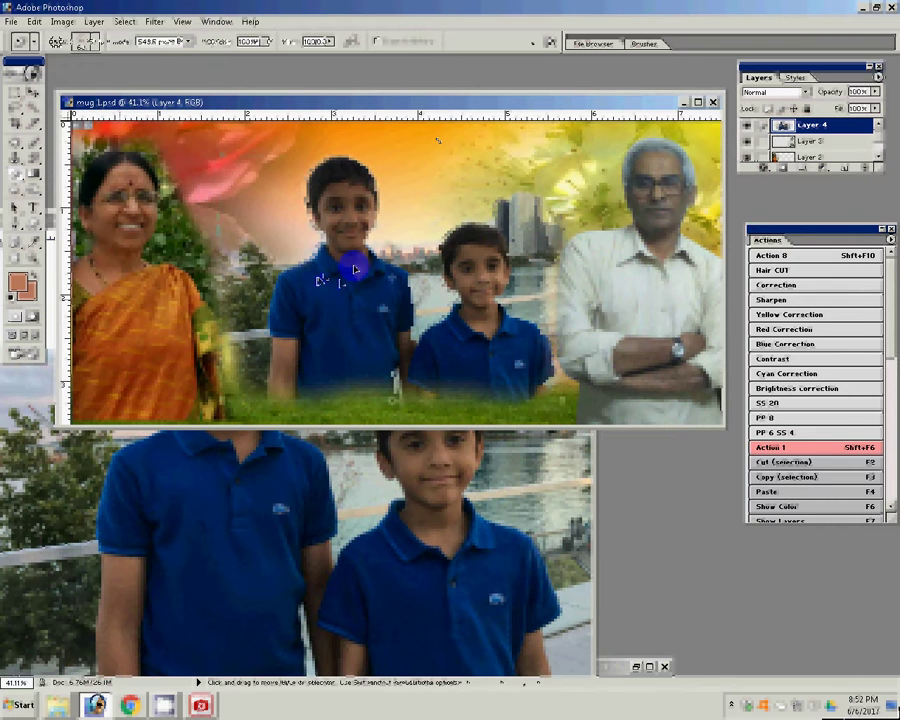
pyautogui.hotkey('ctrl', 't')
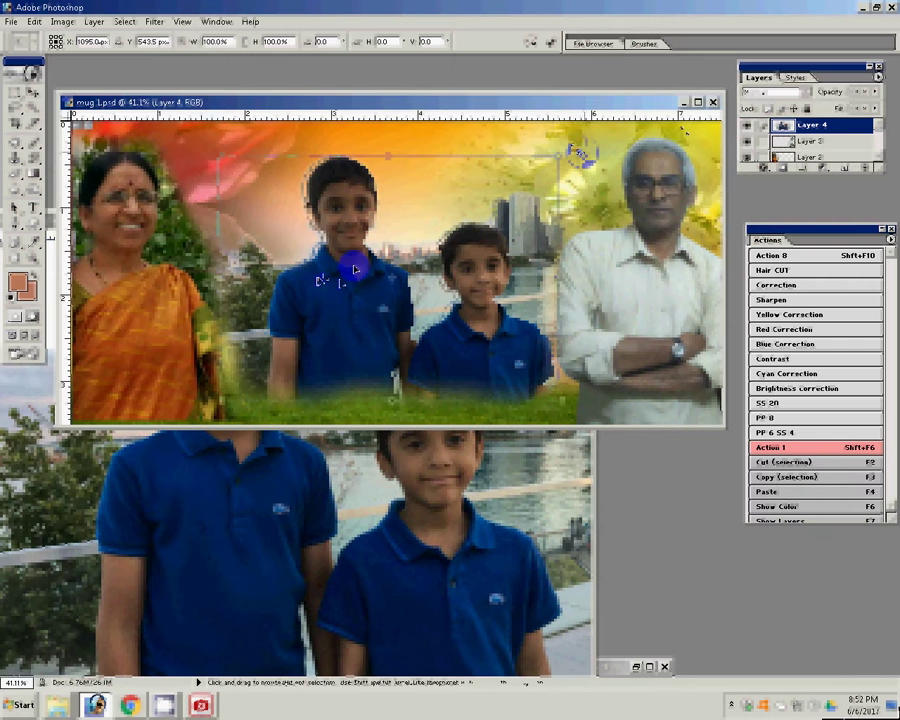
pyautogui.click(553, 41)
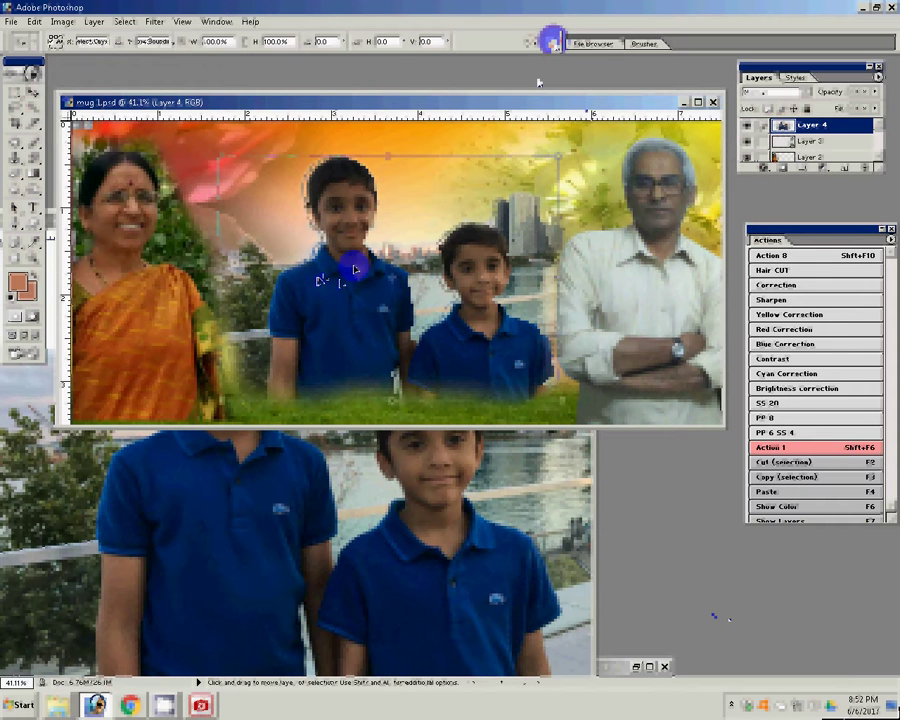
# Select the boys' layer in mug 1 and nudge it slightly to the left
pyautogui.click(574, 105)
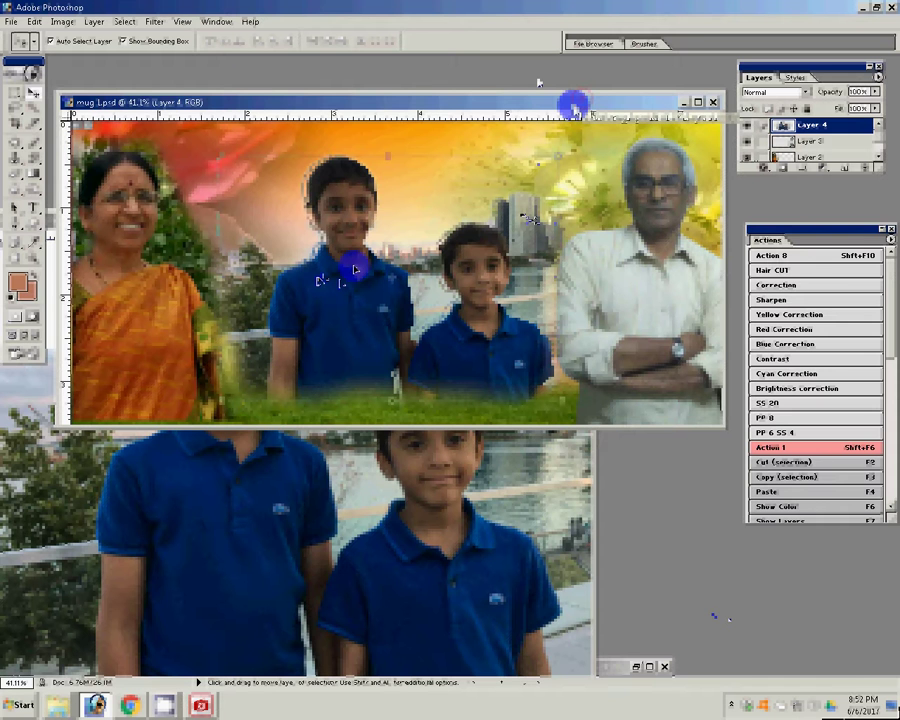
pyautogui.click(520, 211)
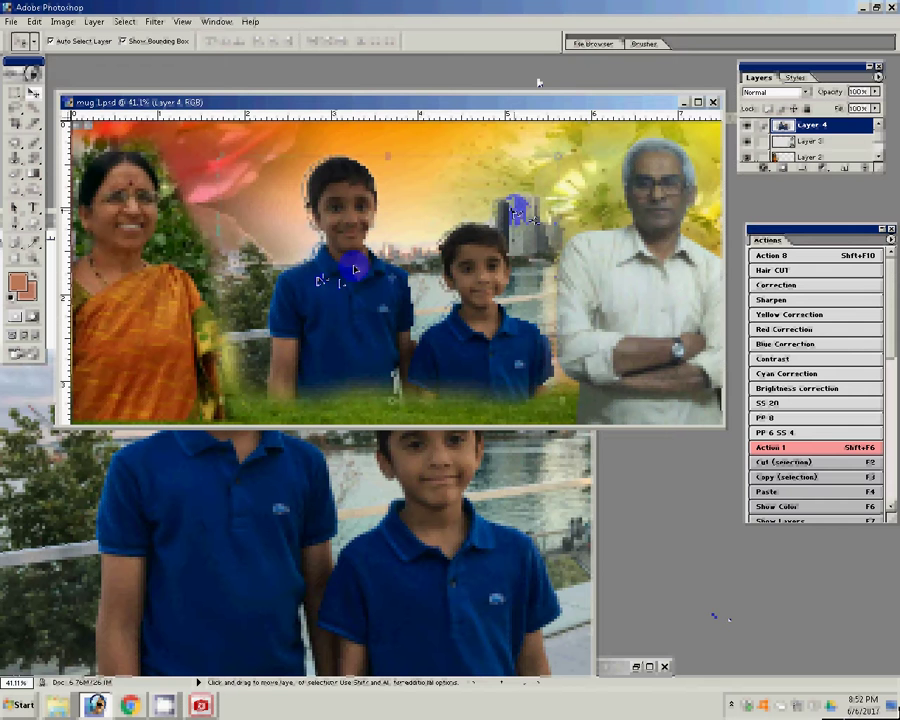
pyautogui.moveTo(520, 213); pyautogui.dragTo(510, 210)
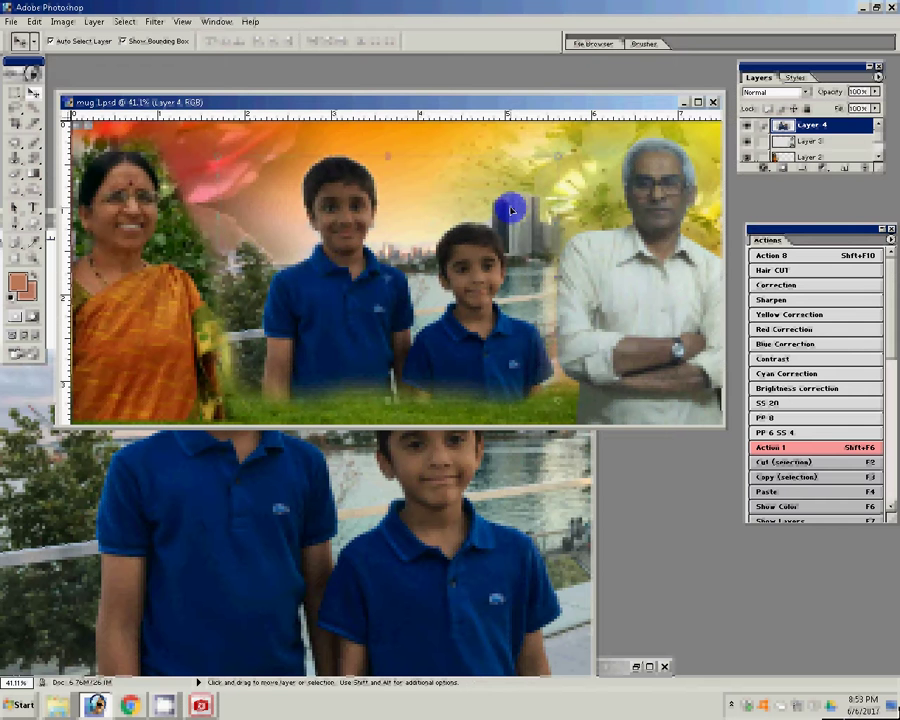
pyautogui.moveTo(511, 210); pyautogui.dragTo(508, 213)
pyautogui.click(293, 253)
pyautogui.click(721, 288)
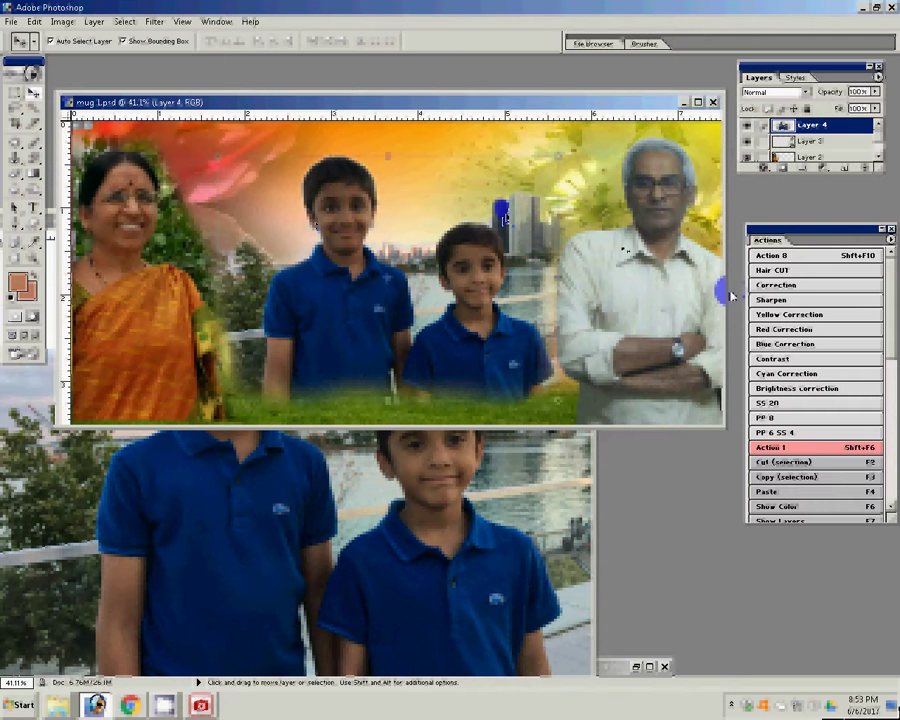
pyautogui.click(601, 242)
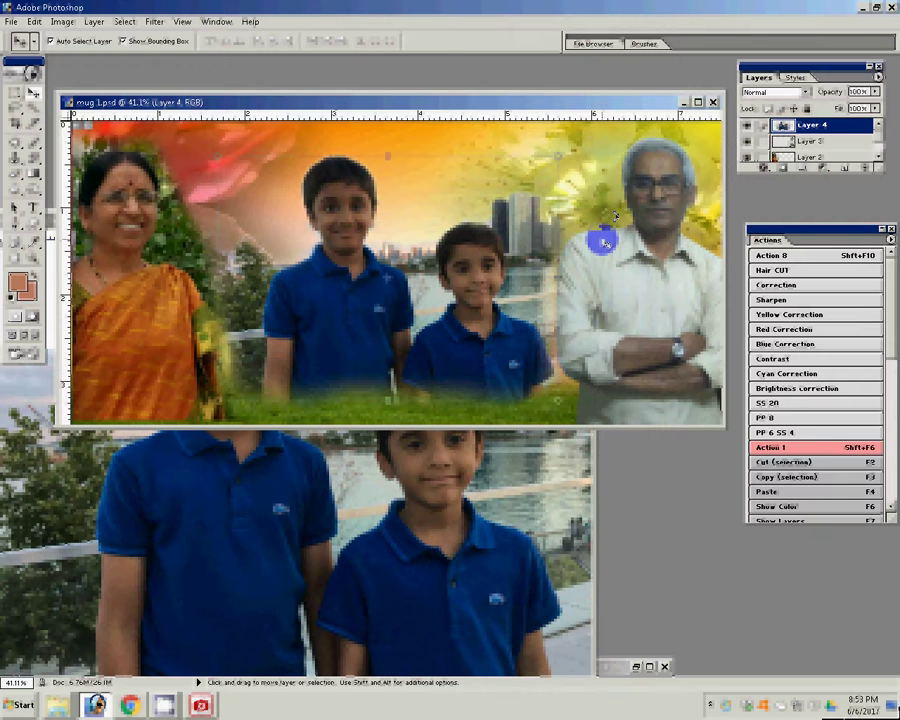
pyautogui.doubleClick(677, 510)
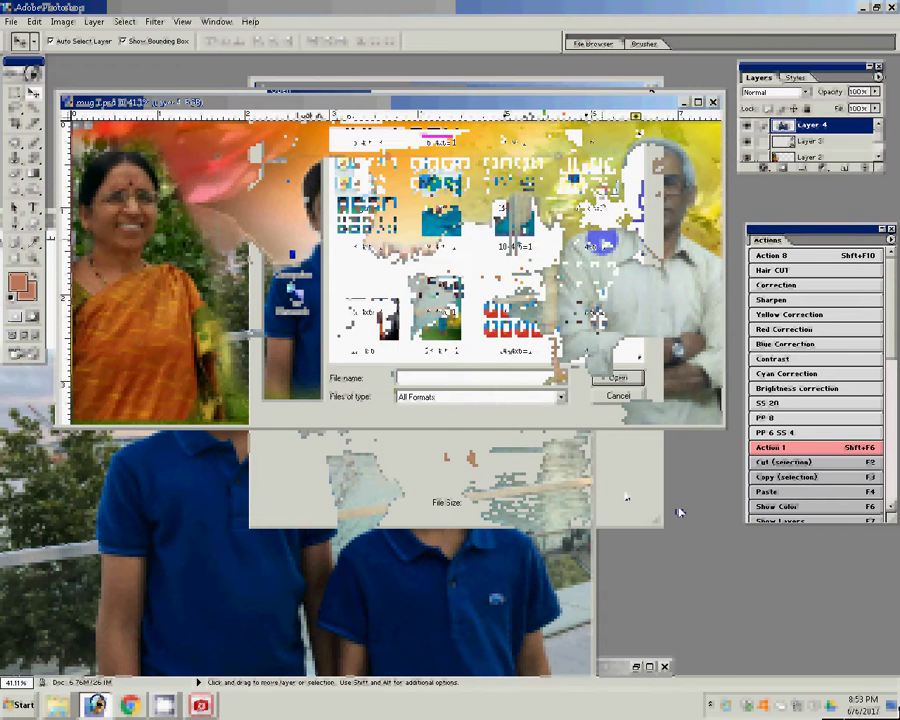
# Rename the two mug files in the Open list to 'Whatemug 1' and 'mug Colour'
pyautogui.write('mug 1')
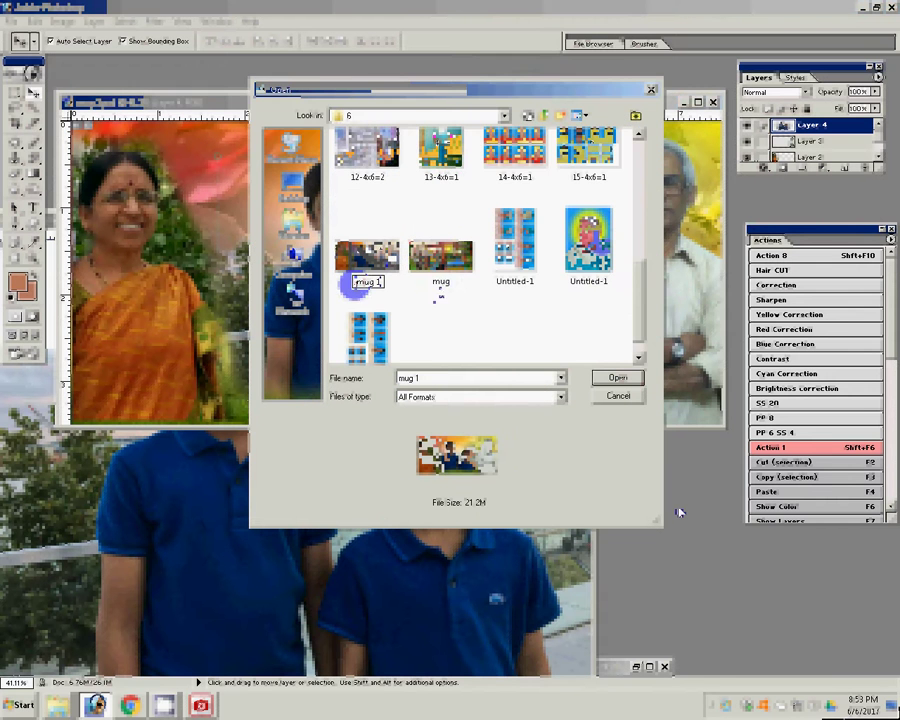
pyautogui.write('Wh')
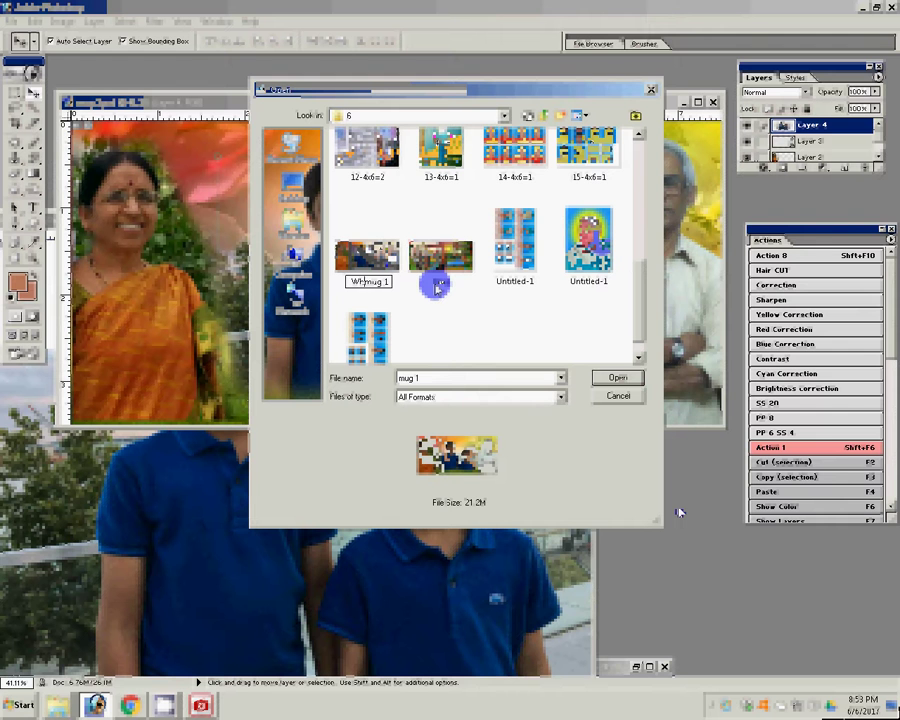
pyautogui.write('atsA')
pyautogui.write('pp')
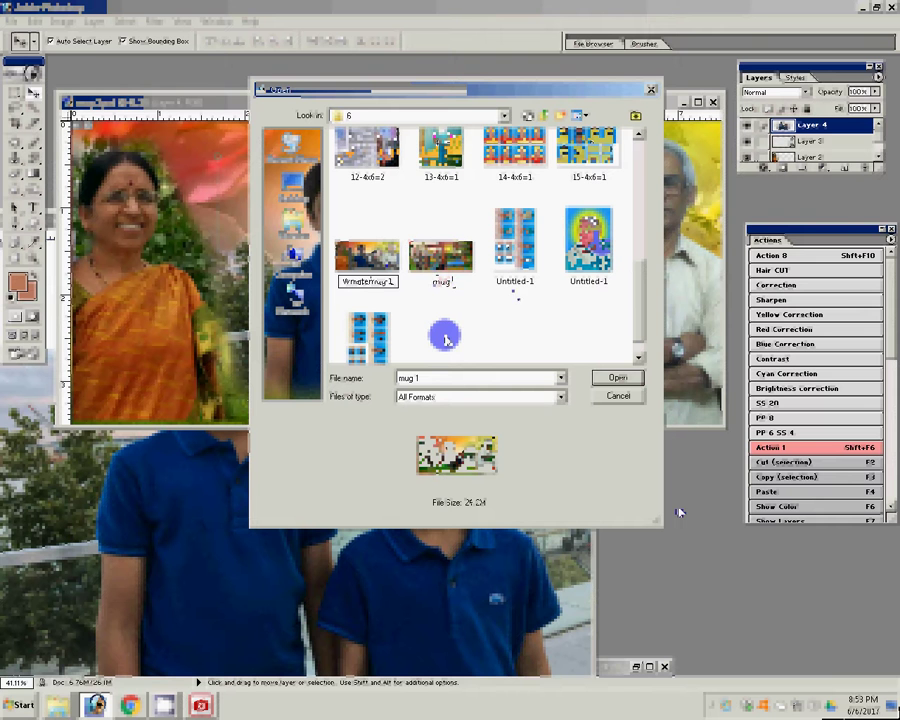
pyautogui.press('Tab')
pyautogui.write('mug C')
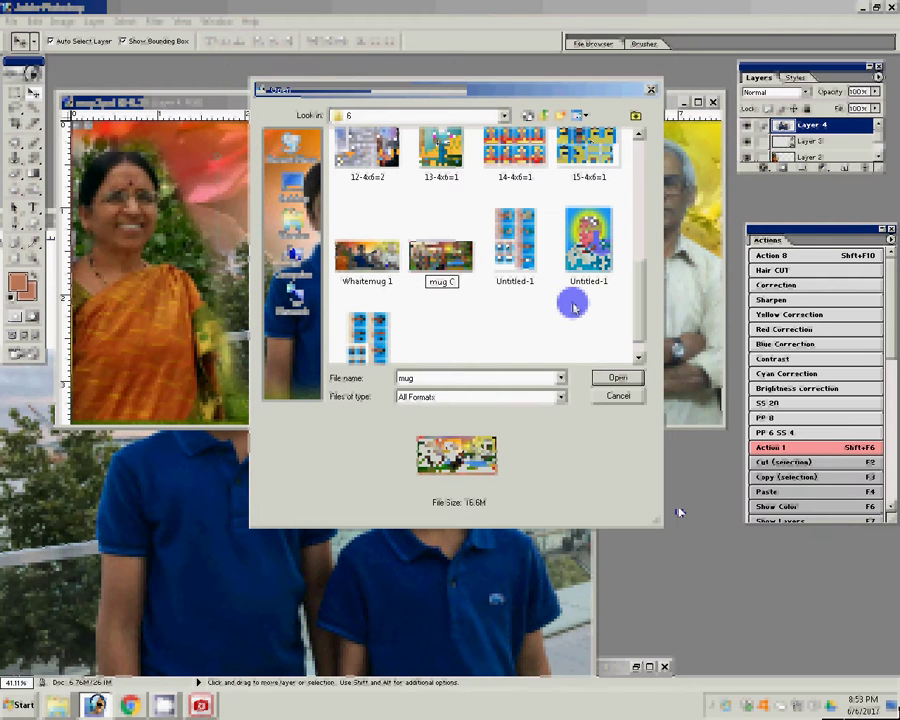
pyautogui.write('olou')
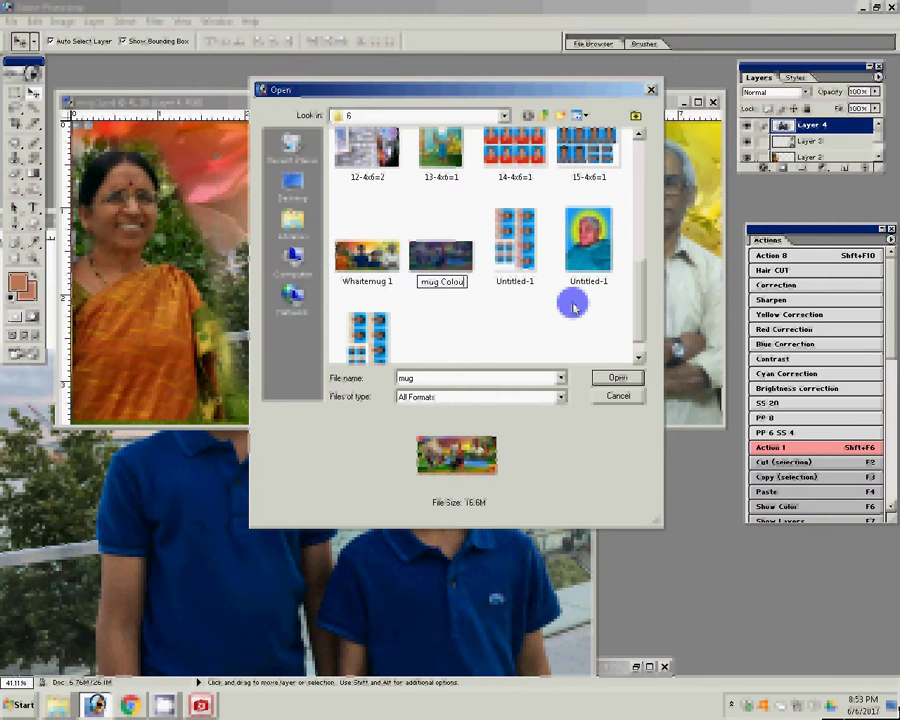
pyautogui.write('r')
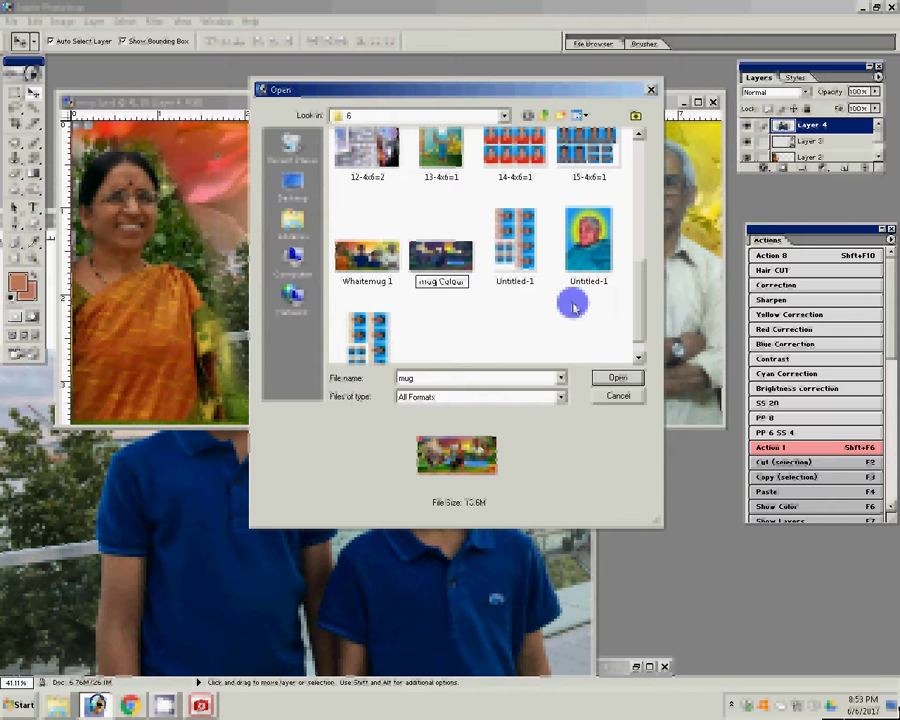
pyautogui.click(551, 297)
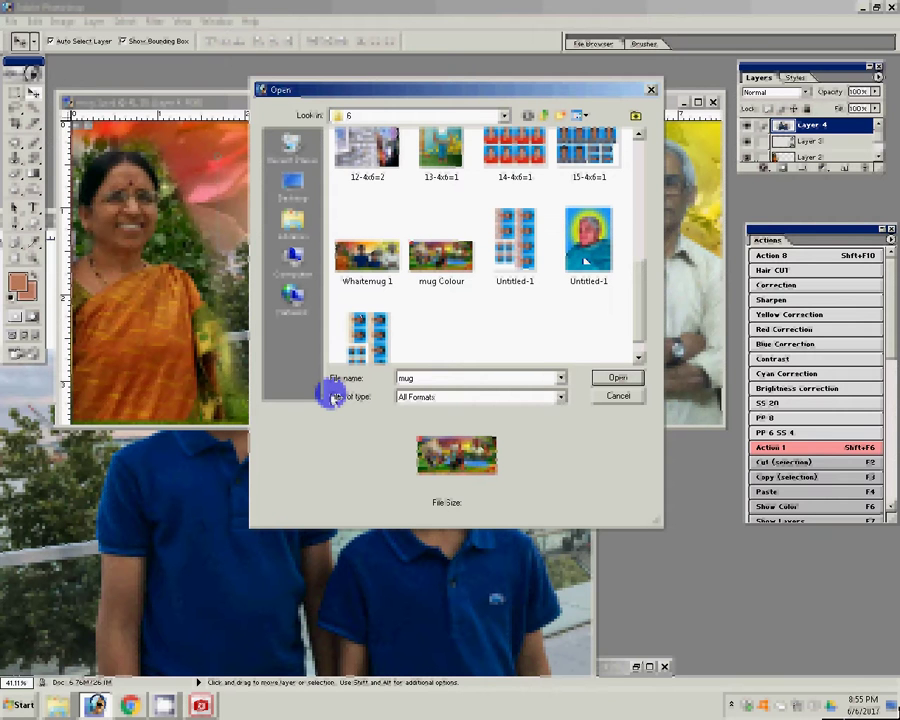
# Confirm the chosen mug collage file so the Open window closes
pyautogui.press('Return')
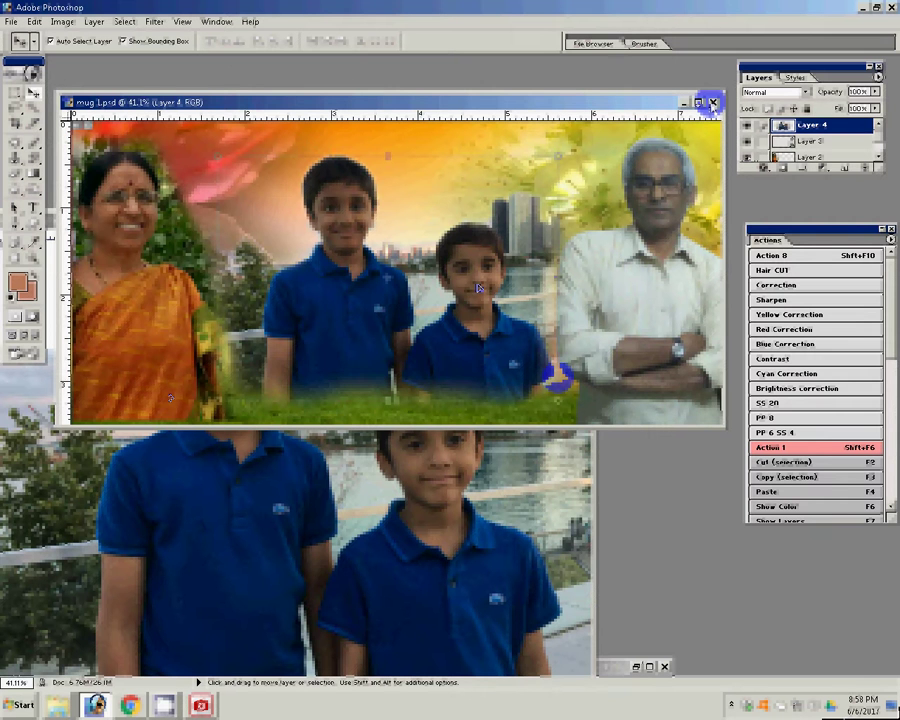
# Close the mug photo and browse up to drive D with files shown as large icons
pyautogui.click(713, 102)
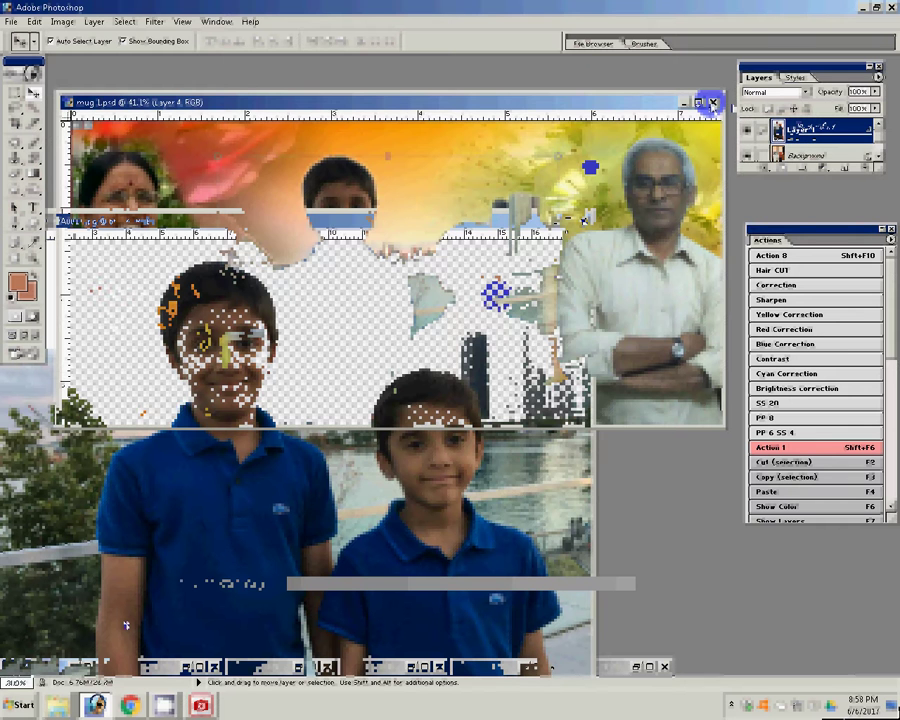
pyautogui.hotkey('ctrl', 'o')
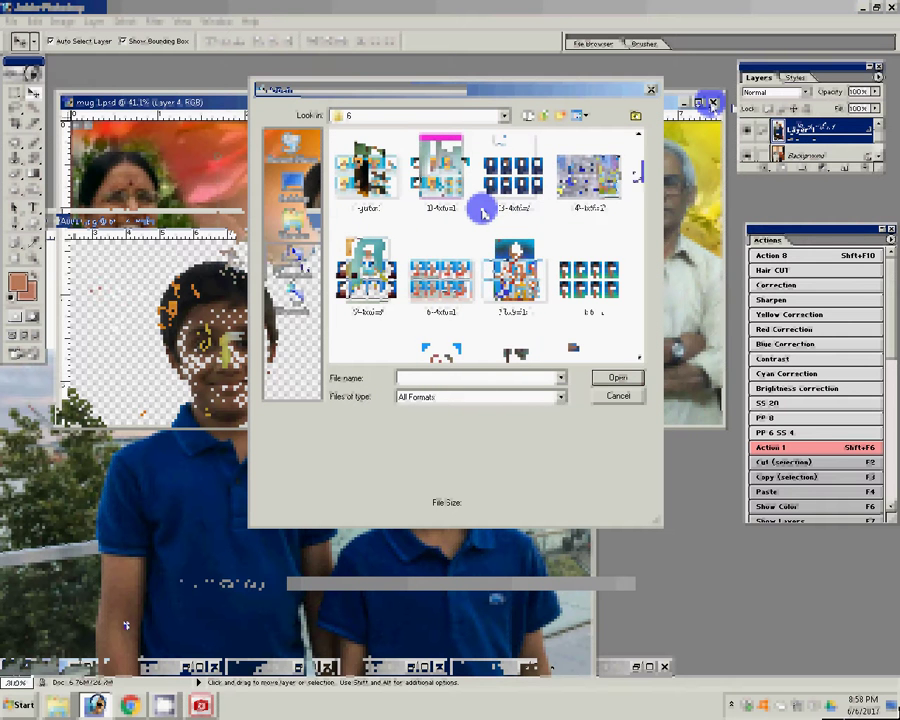
pyautogui.press('BackSpace')
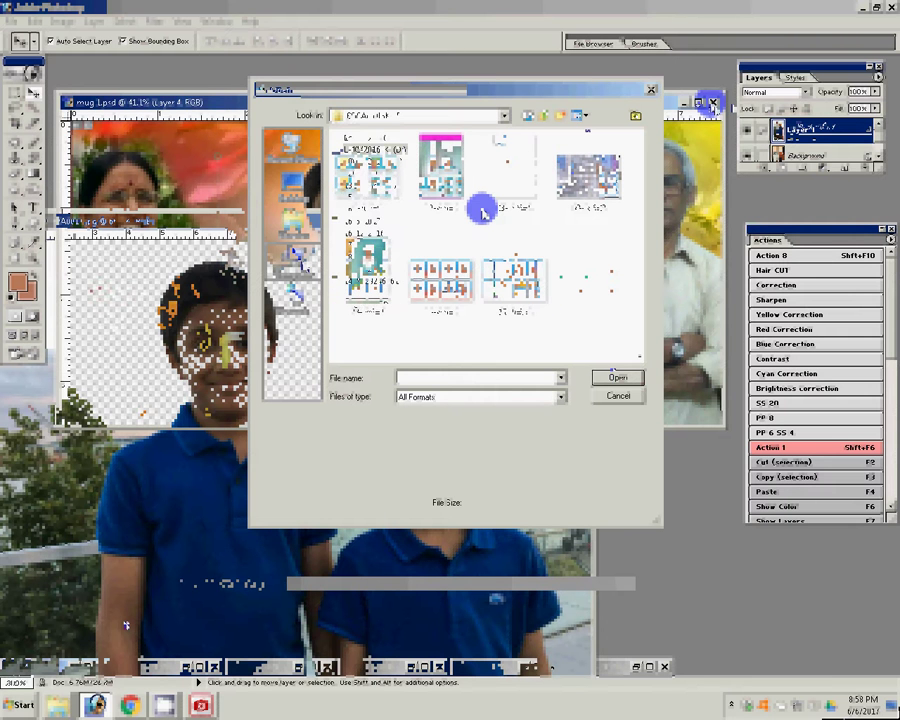
pyautogui.click(580, 115)
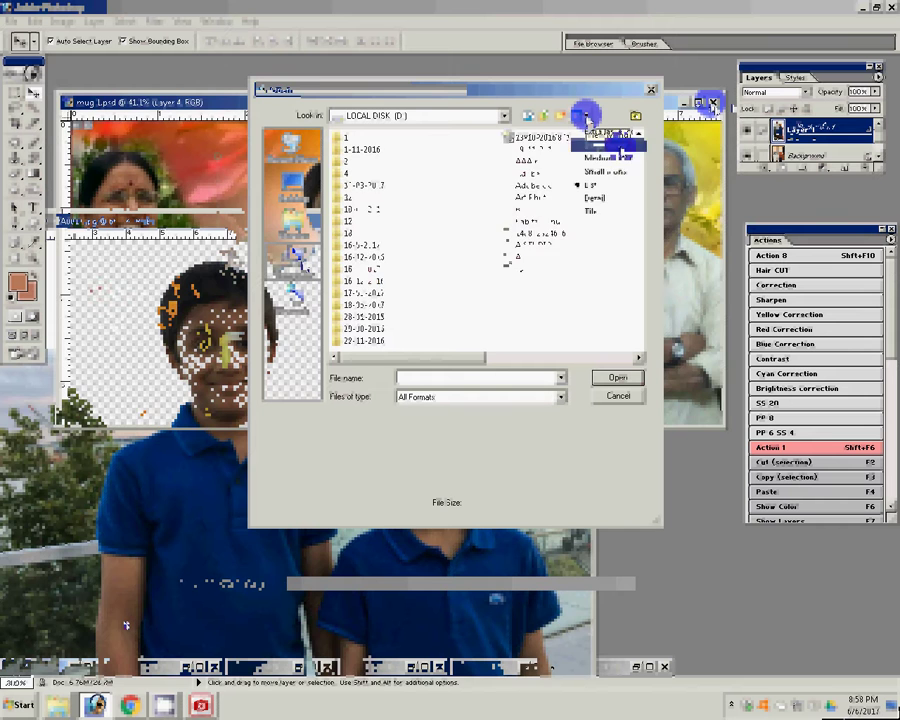
pyautogui.click(638, 158)
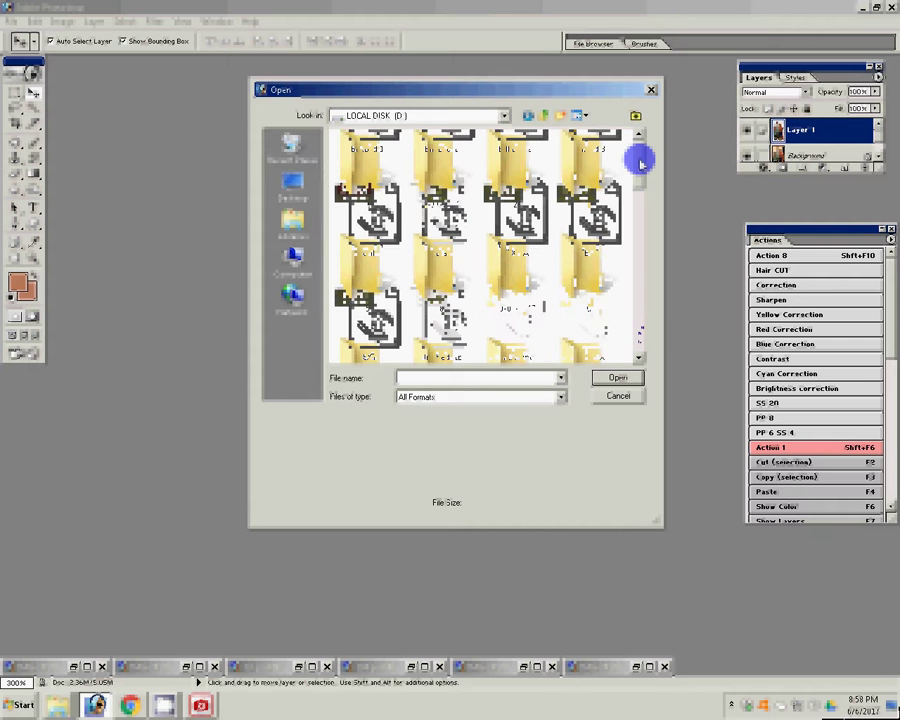
pyautogui.moveTo(640, 160); pyautogui.dragTo(641, 336)
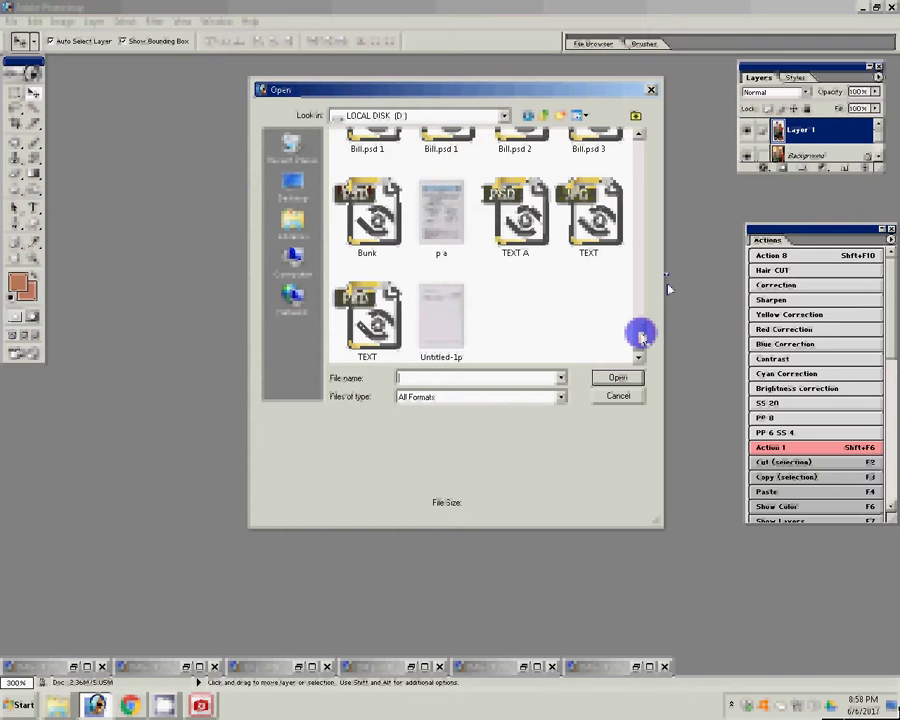
# Preview the TEXT templates, then open Bunk and dismiss the text-layer update warning
pyautogui.click(585, 215)
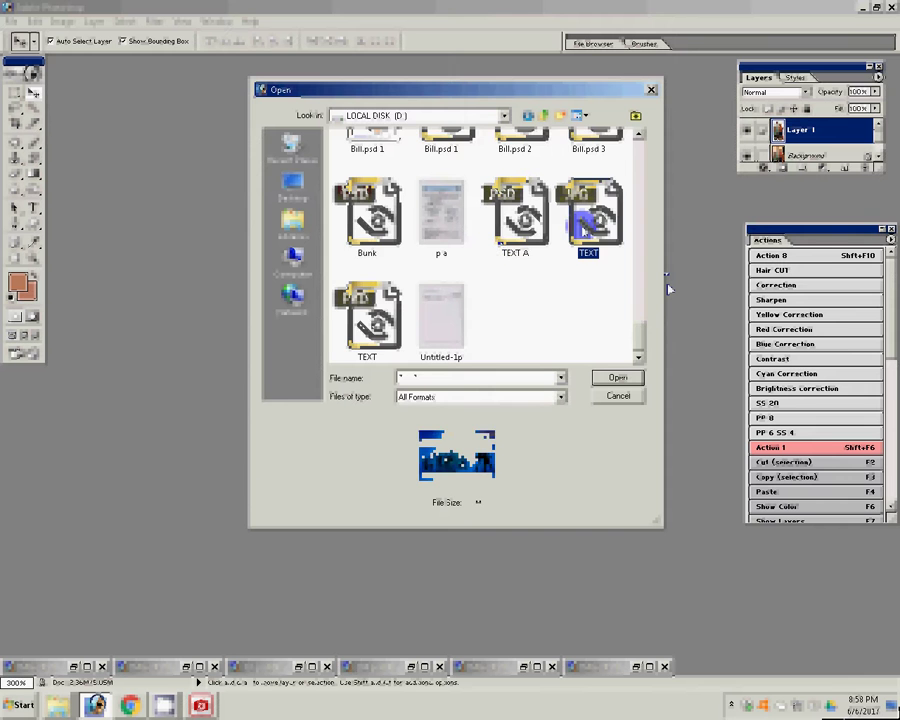
pyautogui.click(515, 215)
pyautogui.press('Left')
pyautogui.press('Left')
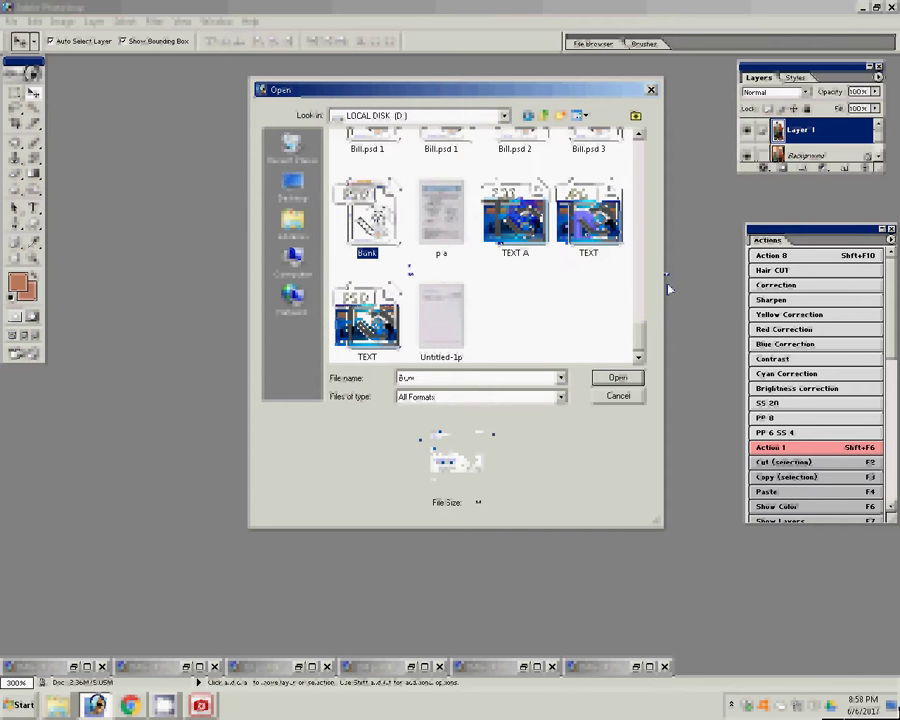
pyautogui.press('Return')
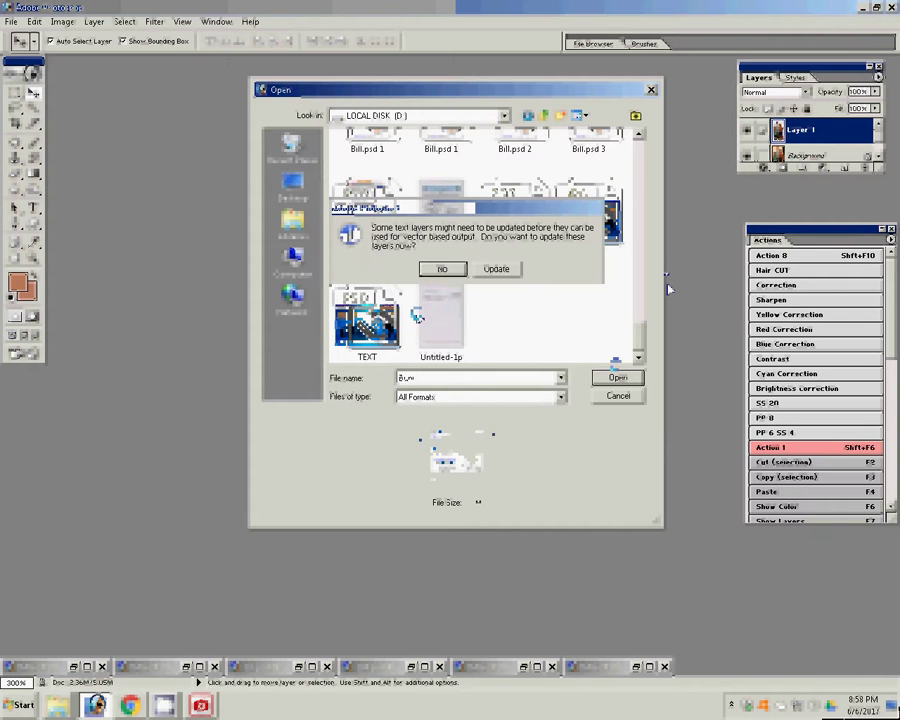
pyautogui.press('Return')
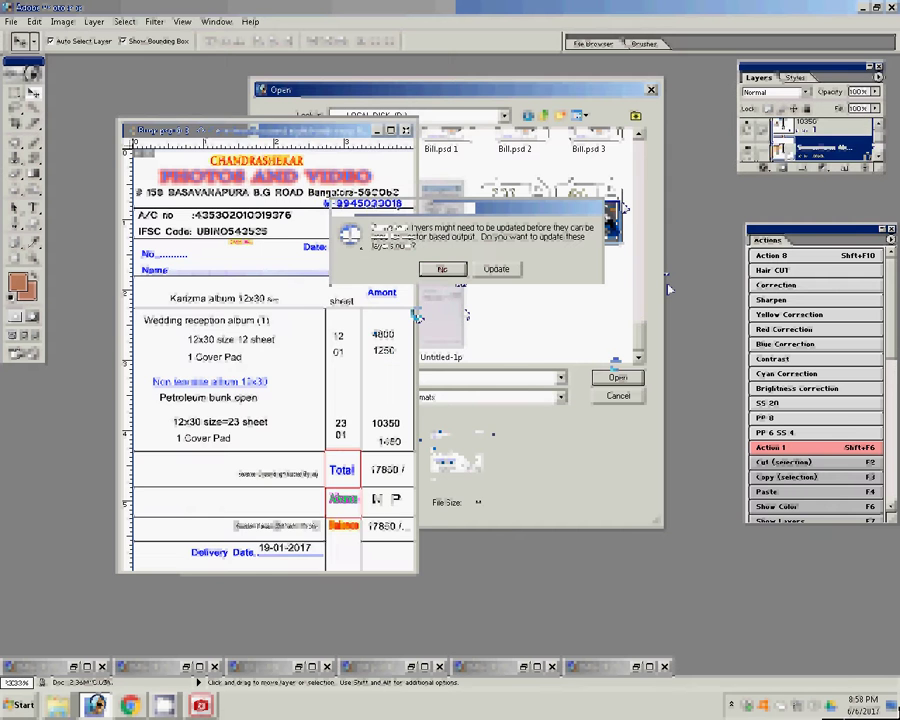
# Dismiss the leftover Open dialog and zoom into the Bunk bill's 19/01/2017 date
pyautogui.press('Return')
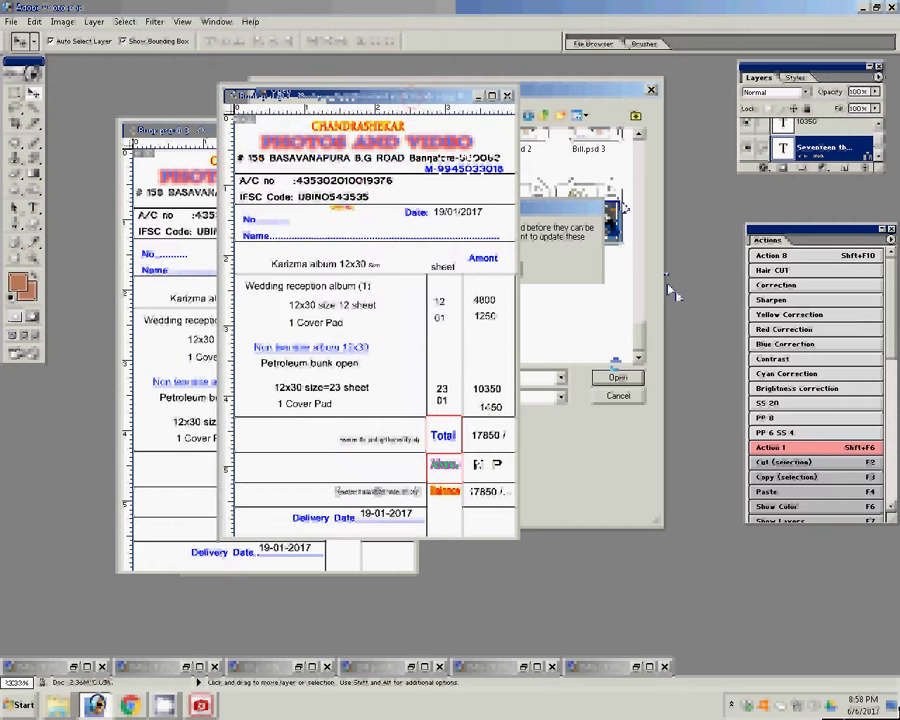
pyautogui.click(369, 261)
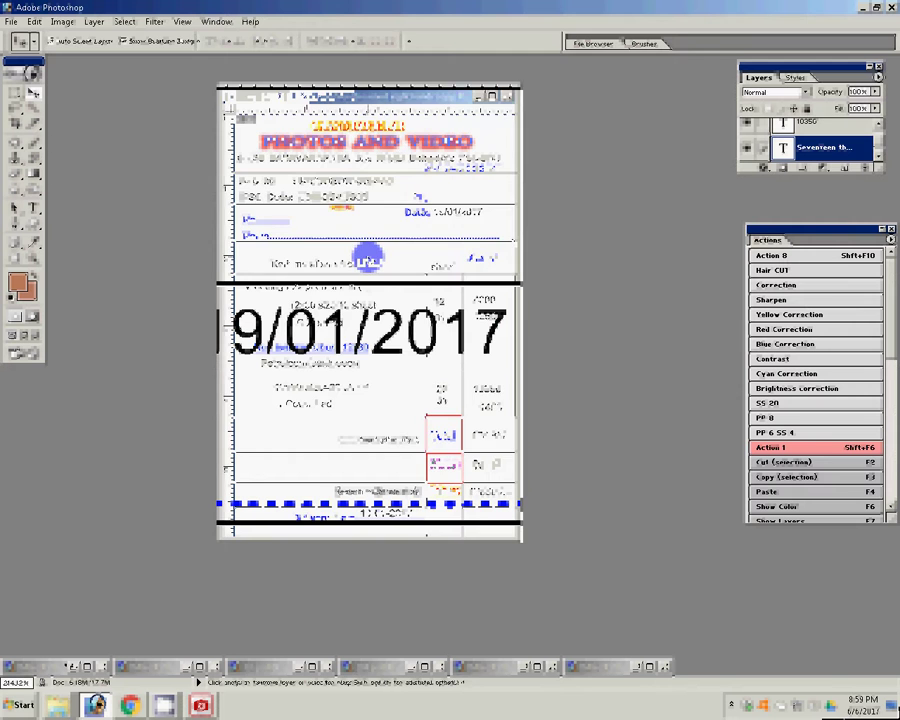
pyautogui.doubleClick(36, 240)
pyautogui.click(33, 208)
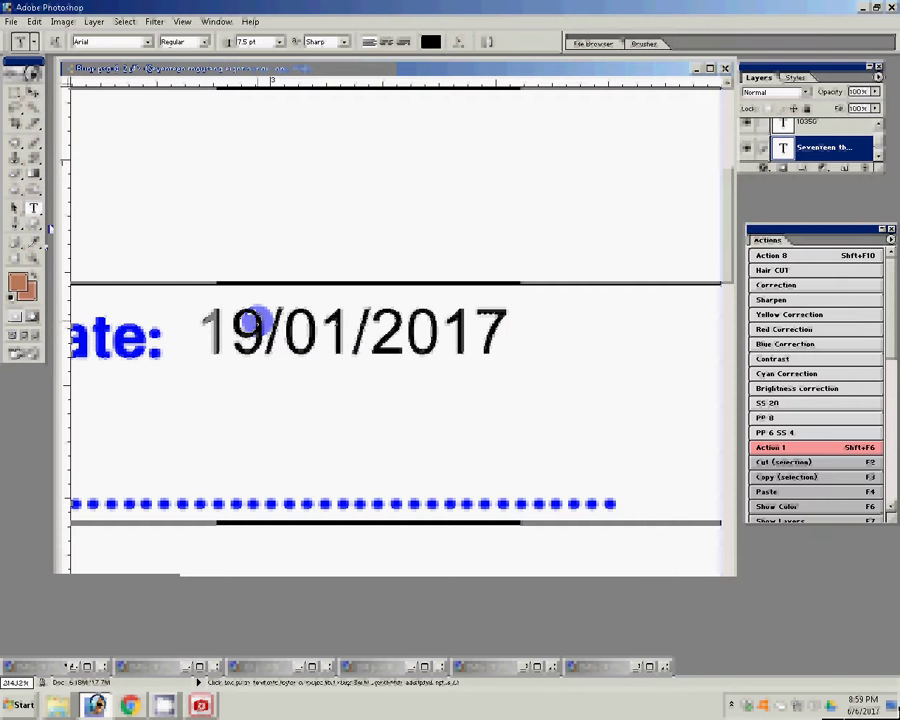
pyautogui.click(33, 93)
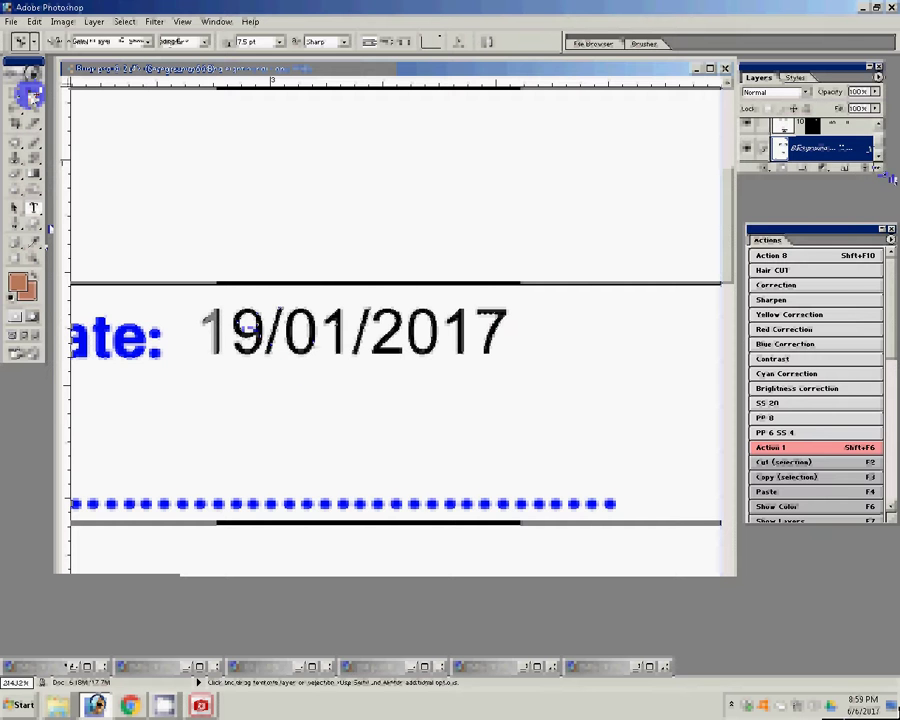
# Enlarge the Layers panel, select the 19-01-2017 text layer, and hide the Color Fill layer
pyautogui.moveTo(884, 178); pyautogui.dragTo(850, 438)
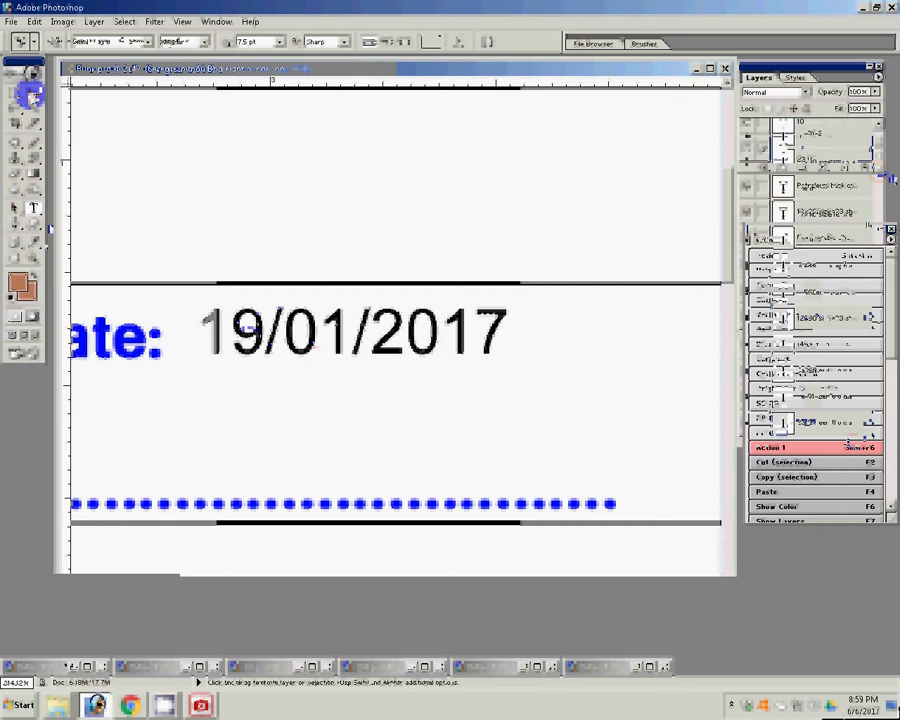
pyautogui.click(33, 95)
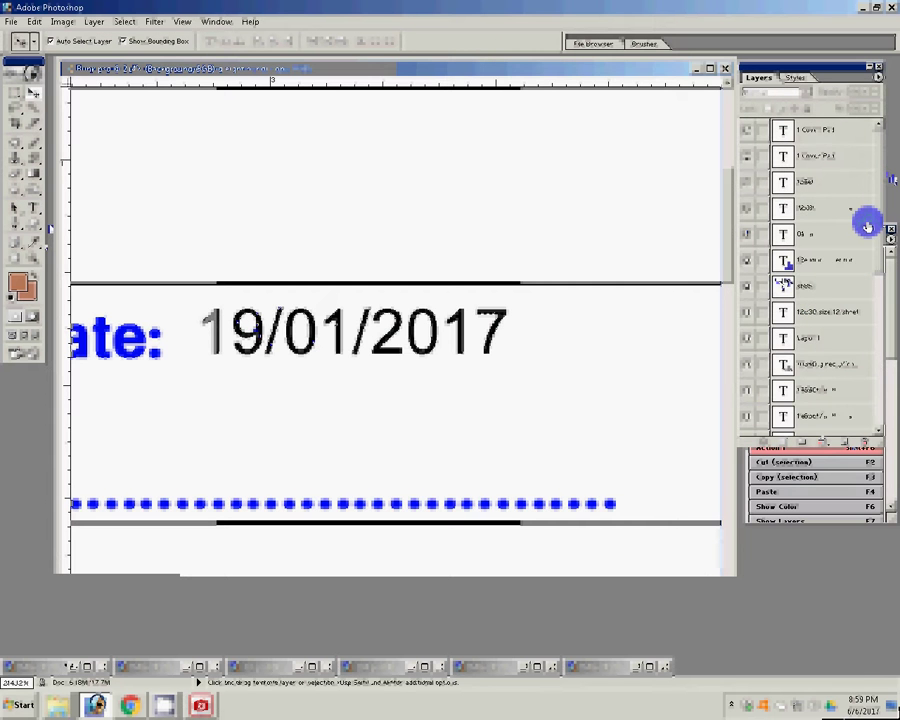
pyautogui.click(810, 337)
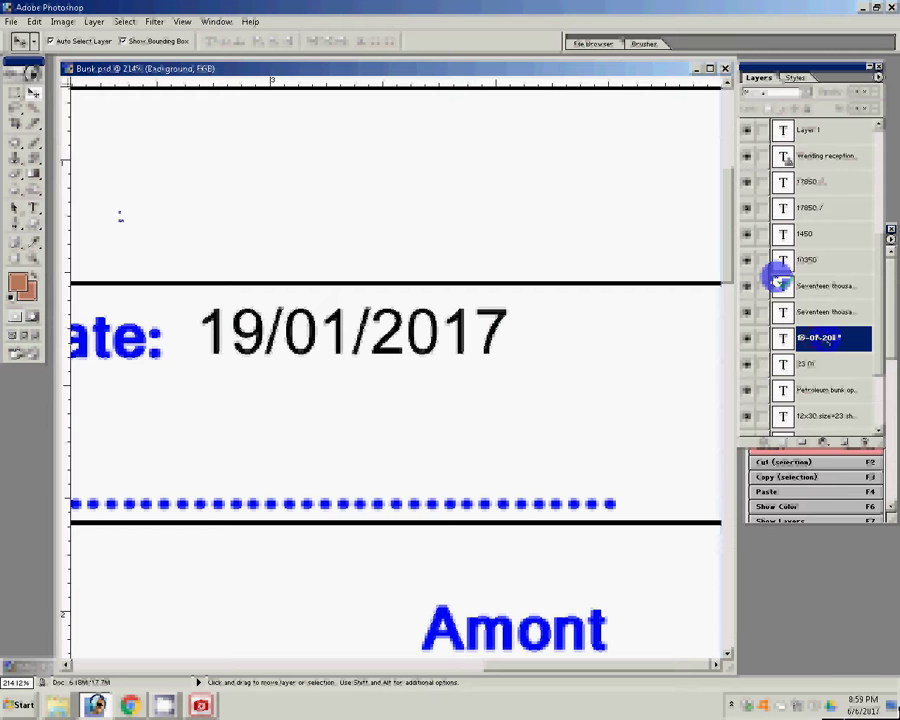
pyautogui.press('t')
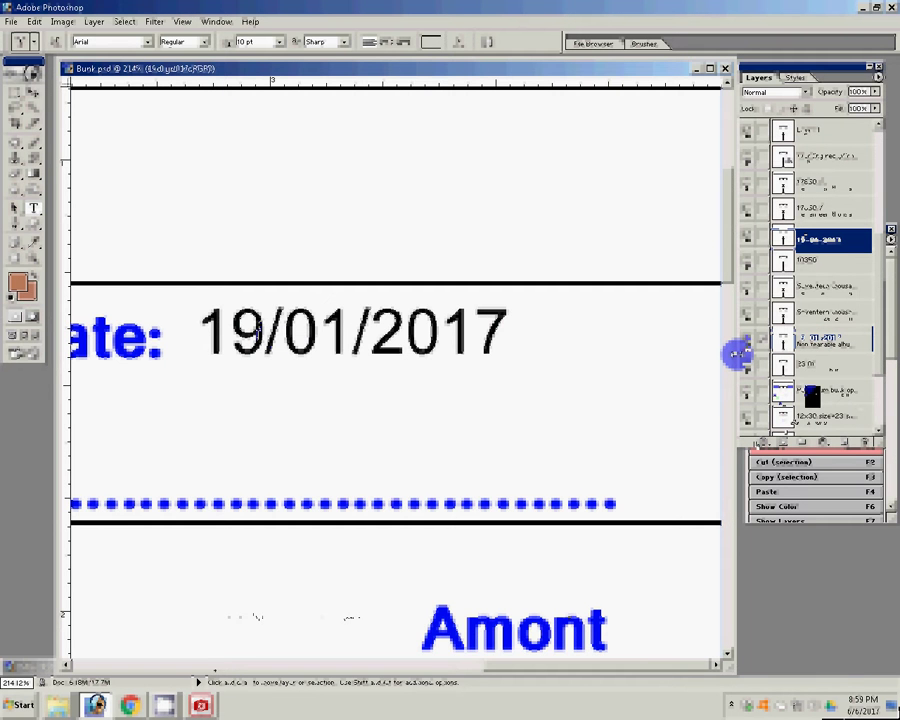
pyautogui.click(737, 354)
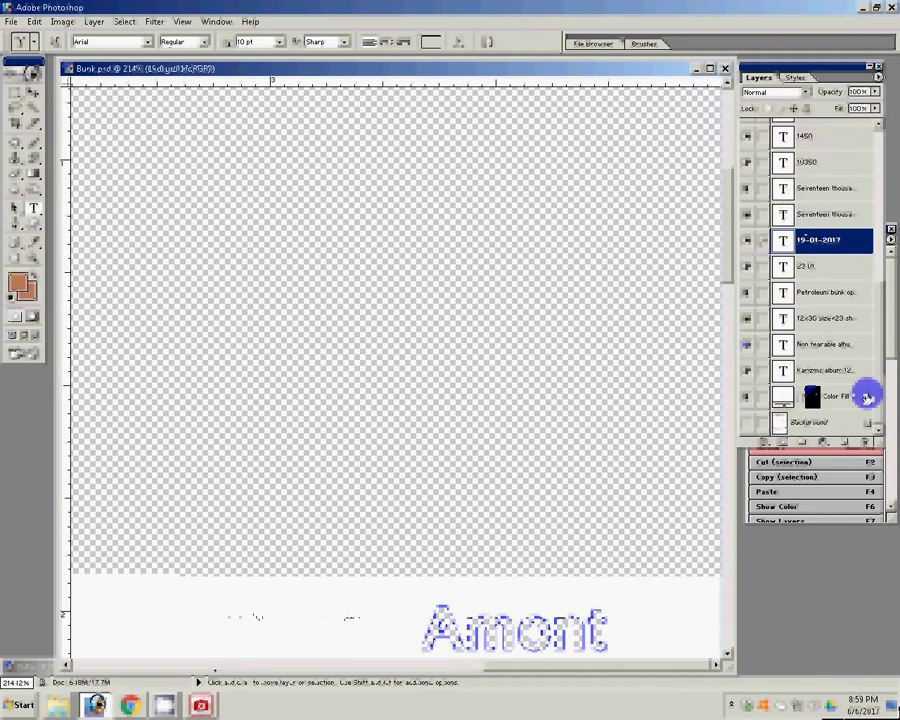
# Fit the Bunk page on screen and zoom in slightly, then close Bunk.psd without saving
pyautogui.press('z')
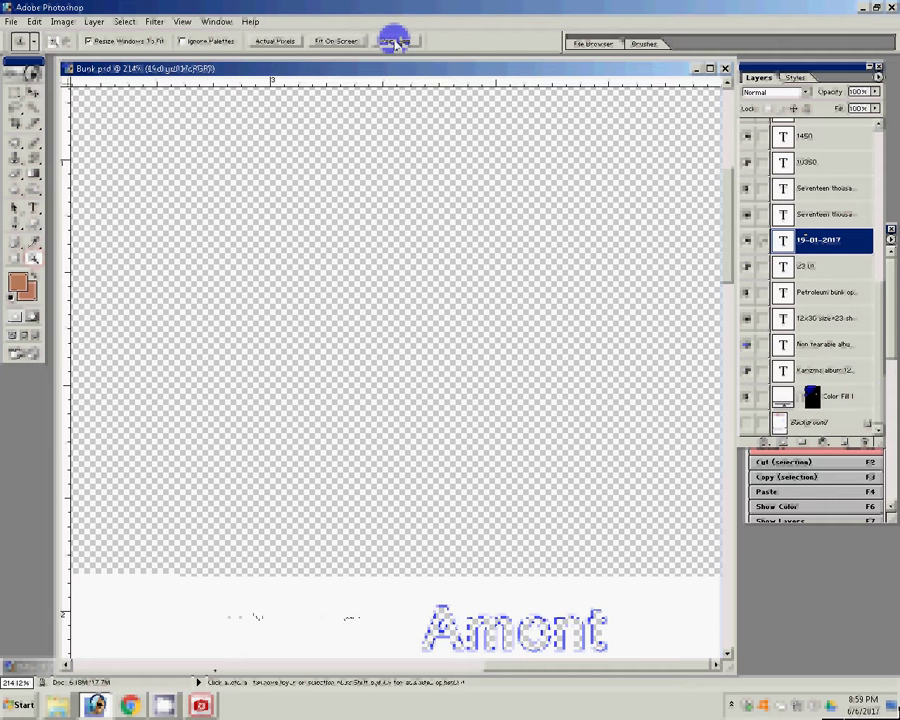
pyautogui.click(334, 44)
pyautogui.click(393, 289)
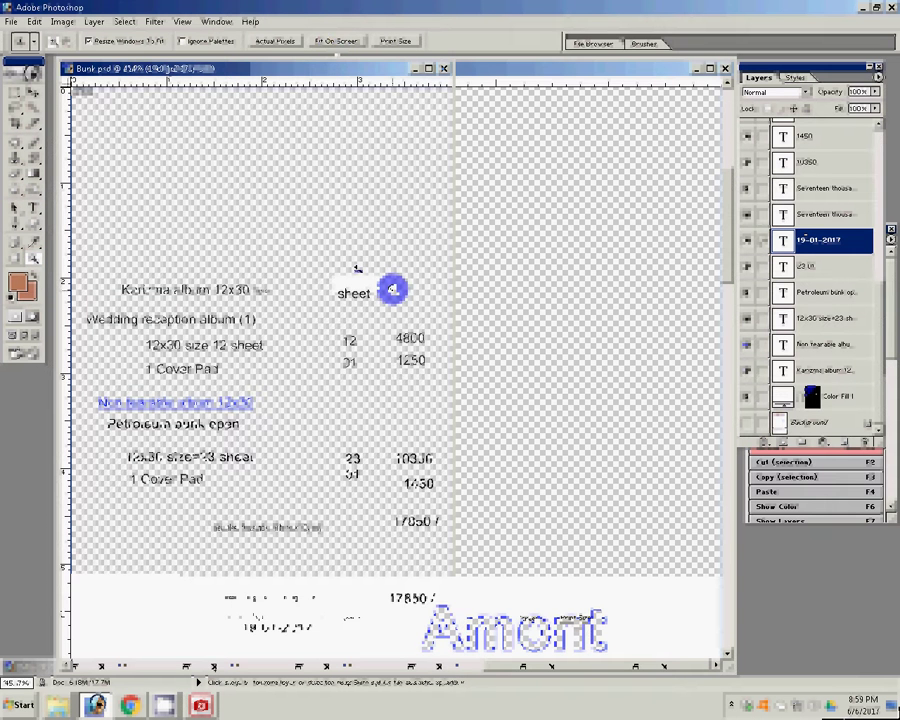
pyautogui.click(338, 227)
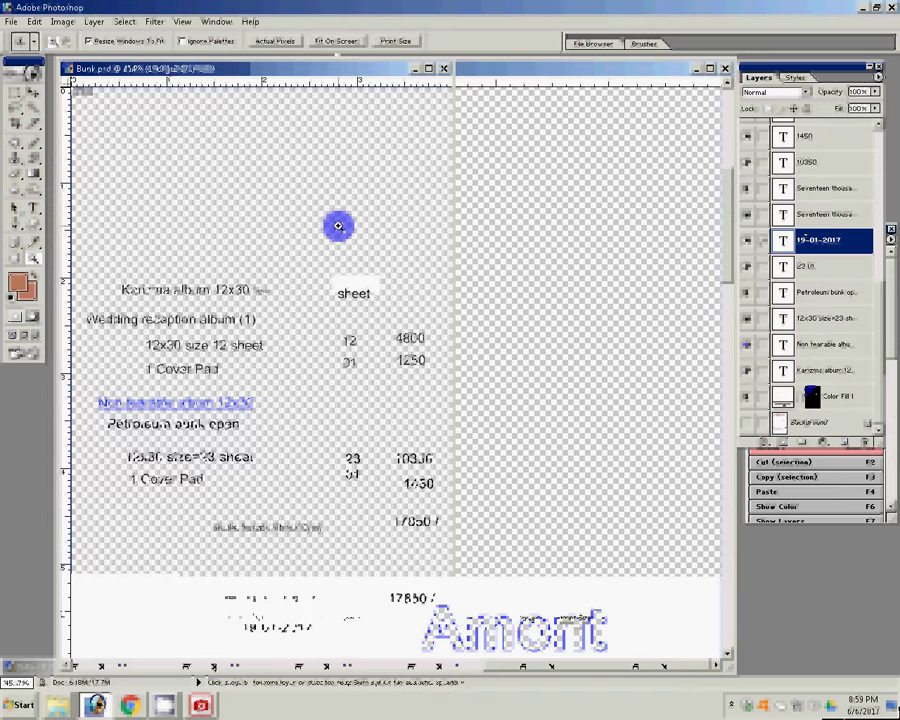
pyautogui.click(150, 41)
pyautogui.click(292, 225)
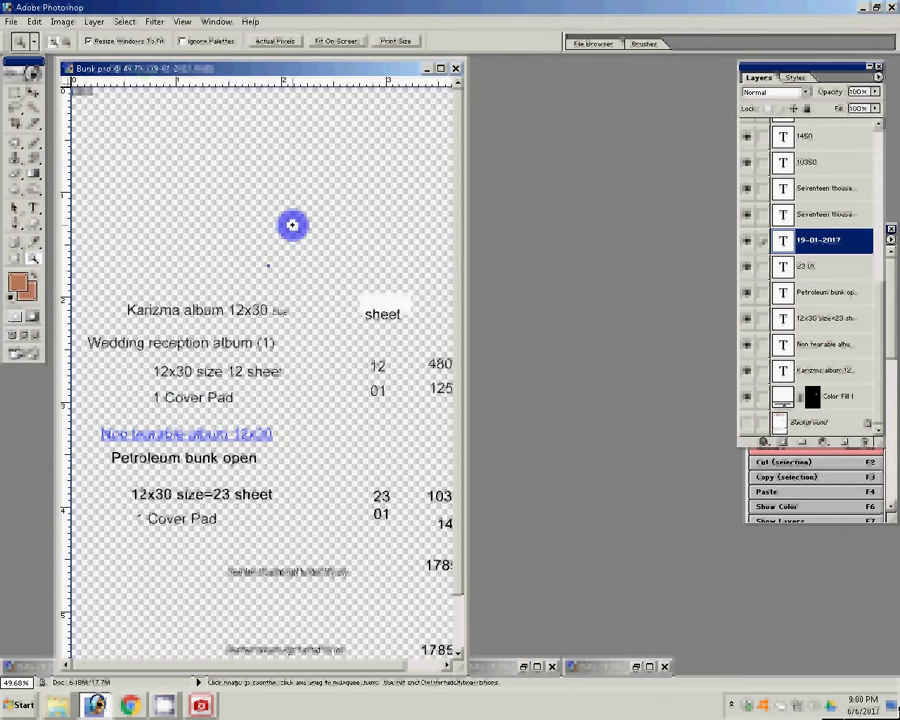
pyautogui.click(455, 68)
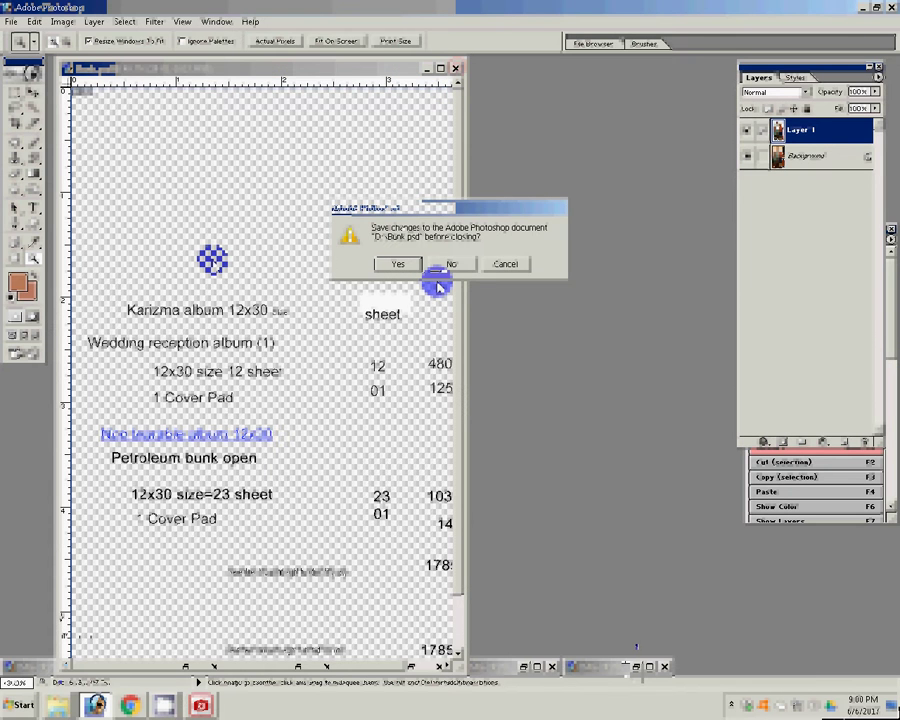
pyautogui.click(442, 266)
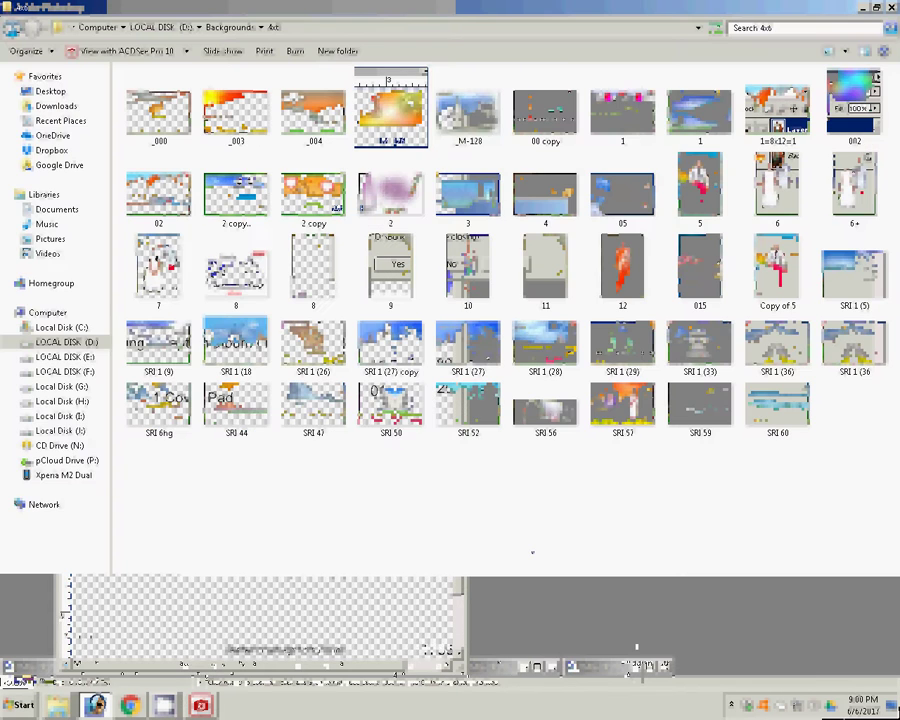
# Restore the 4x6 backgrounds Explorer window to a smaller size and bring up Photoshop's Open dialog
pyautogui.doubleClick(620, 8)
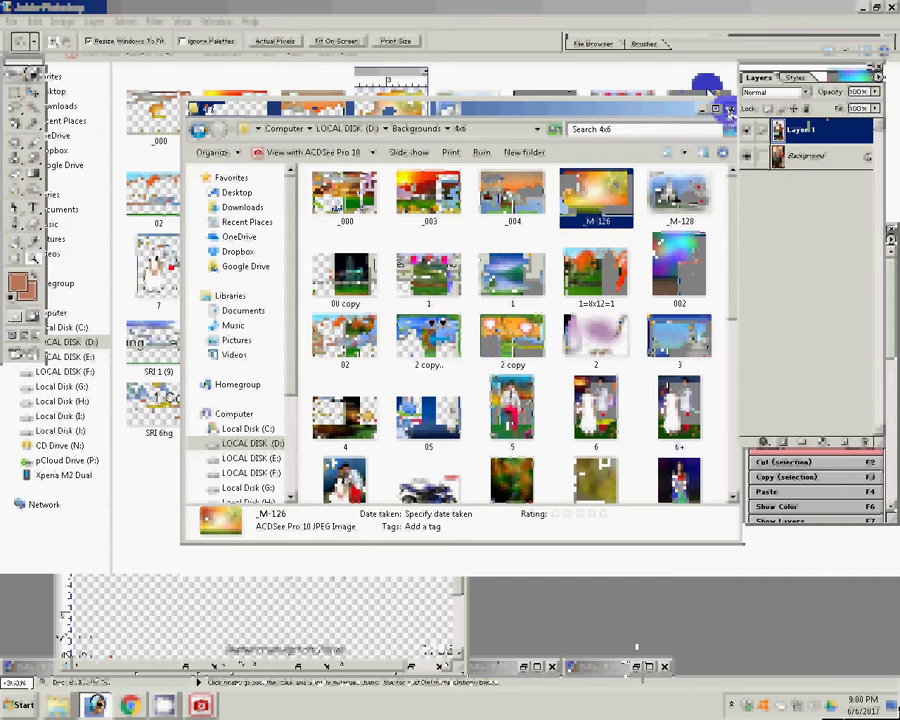
pyautogui.hotkey('ctrl', 'o')
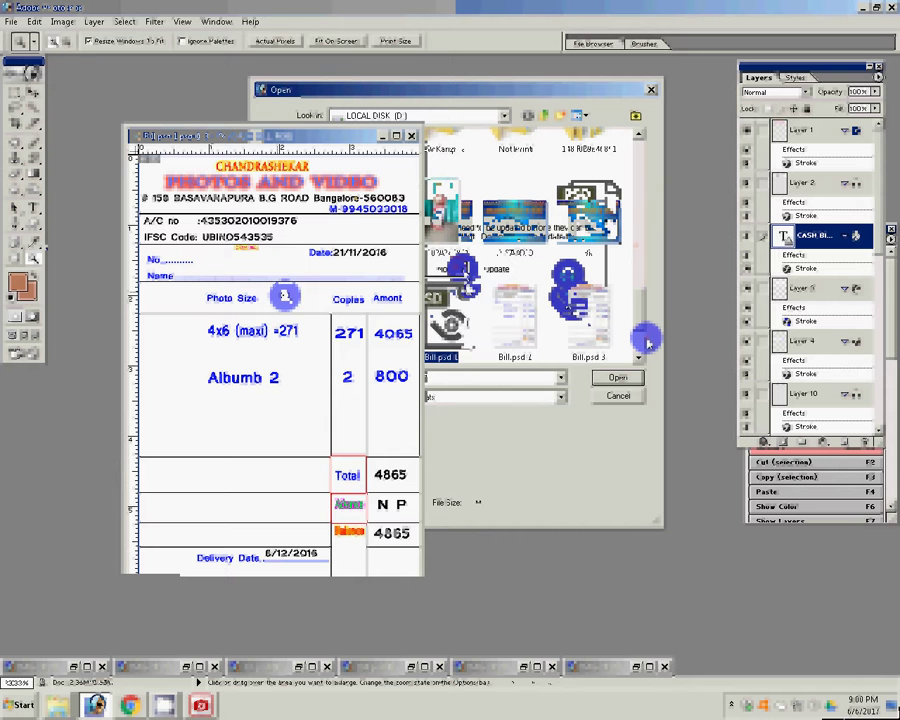
# Open the Bill template, shift the layer selection and add a layer, then close the 21/11/2016 bill
pyautogui.press('t')
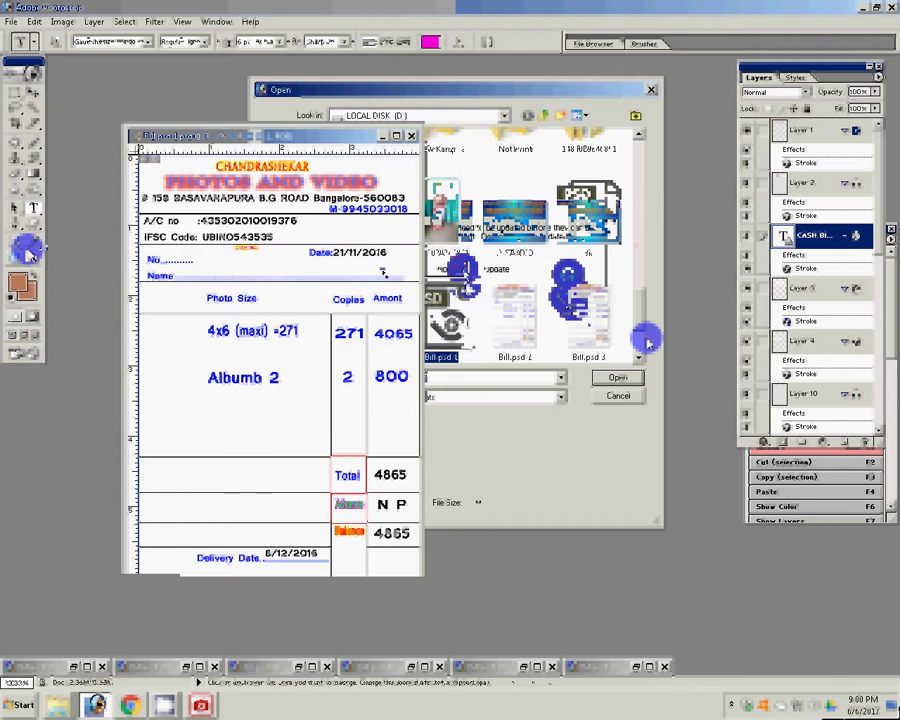
pyautogui.press('Return')
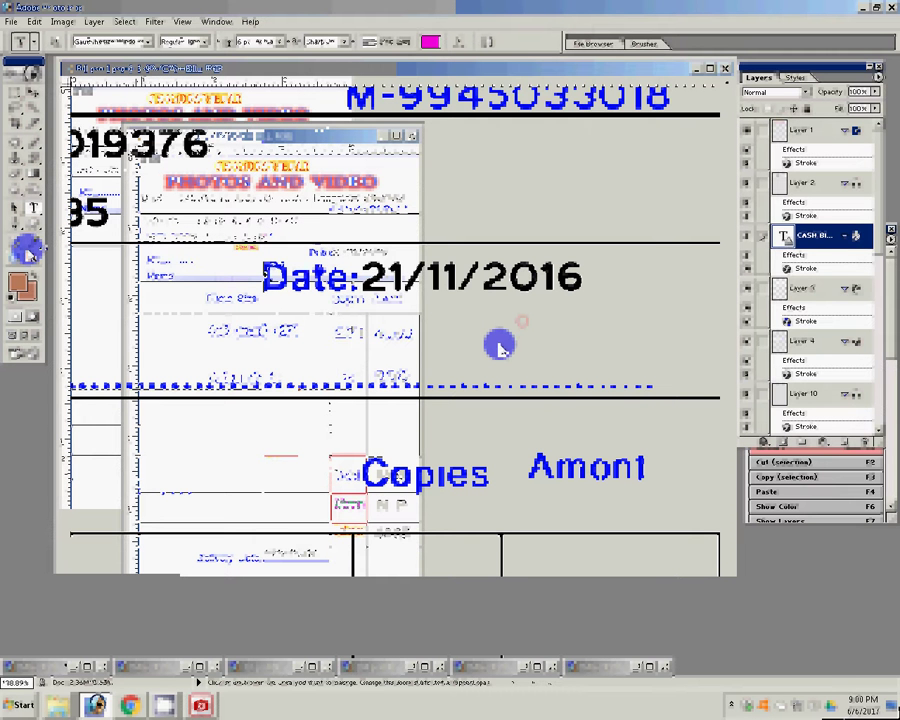
pyautogui.hotkey('alt', '[')
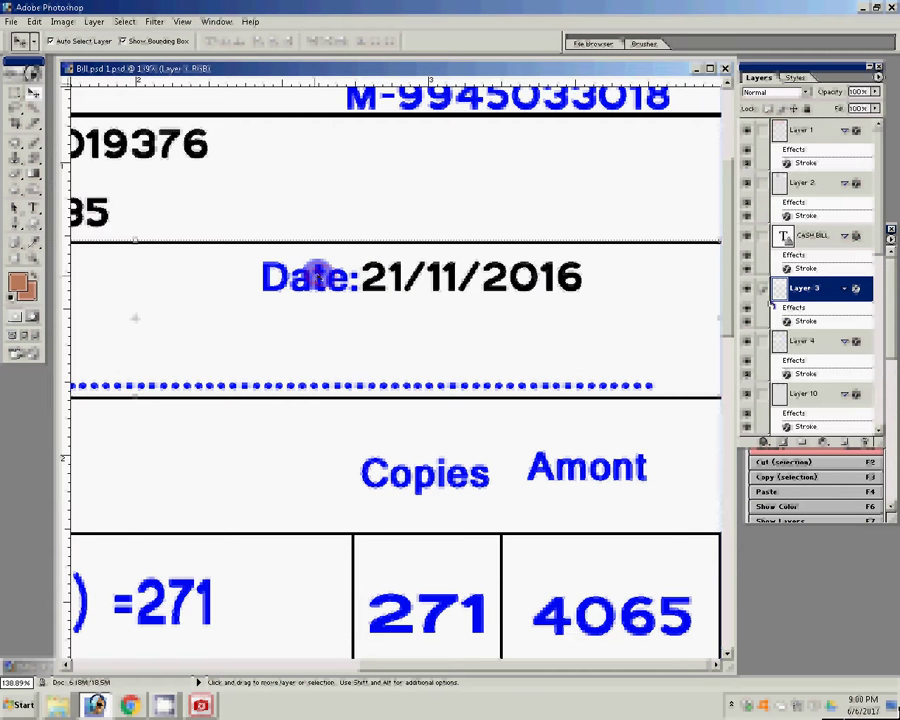
pyautogui.hotkey('ctrl', ']')
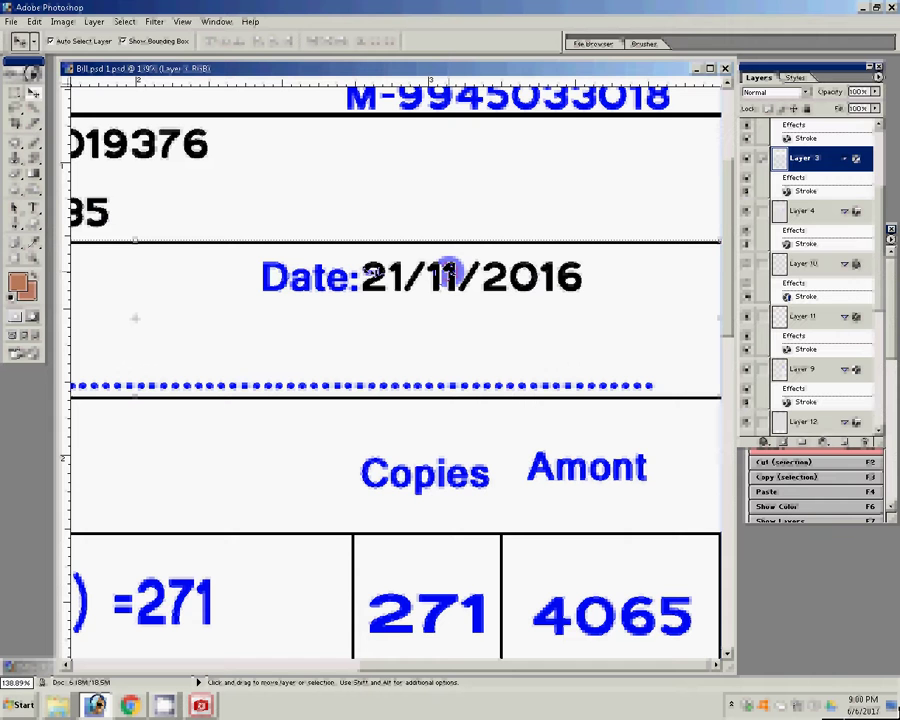
pyautogui.hotkey('ctrl', 'v')
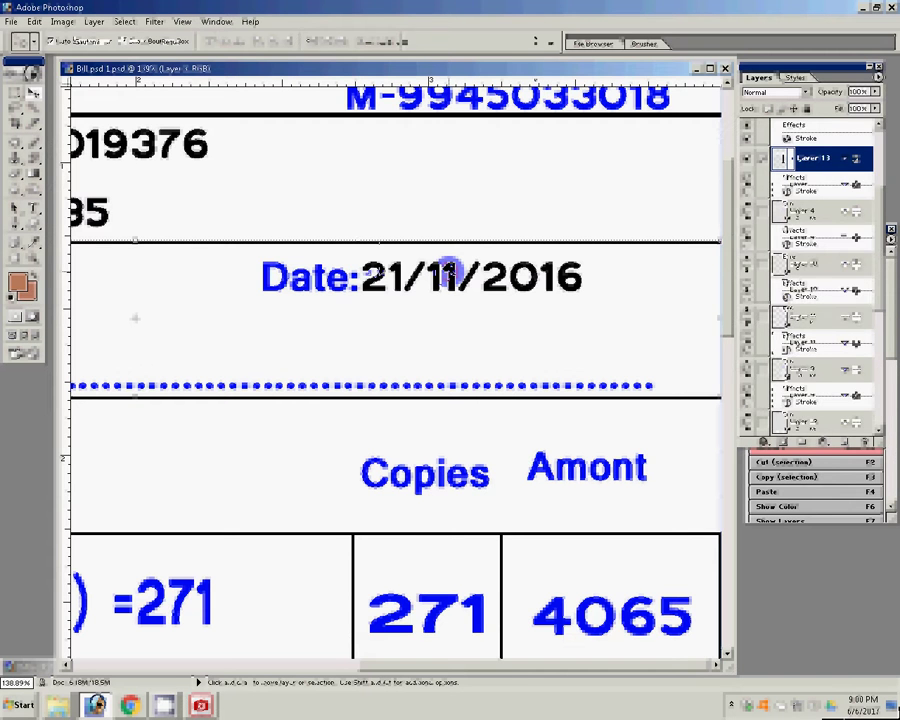
pyautogui.press('t')
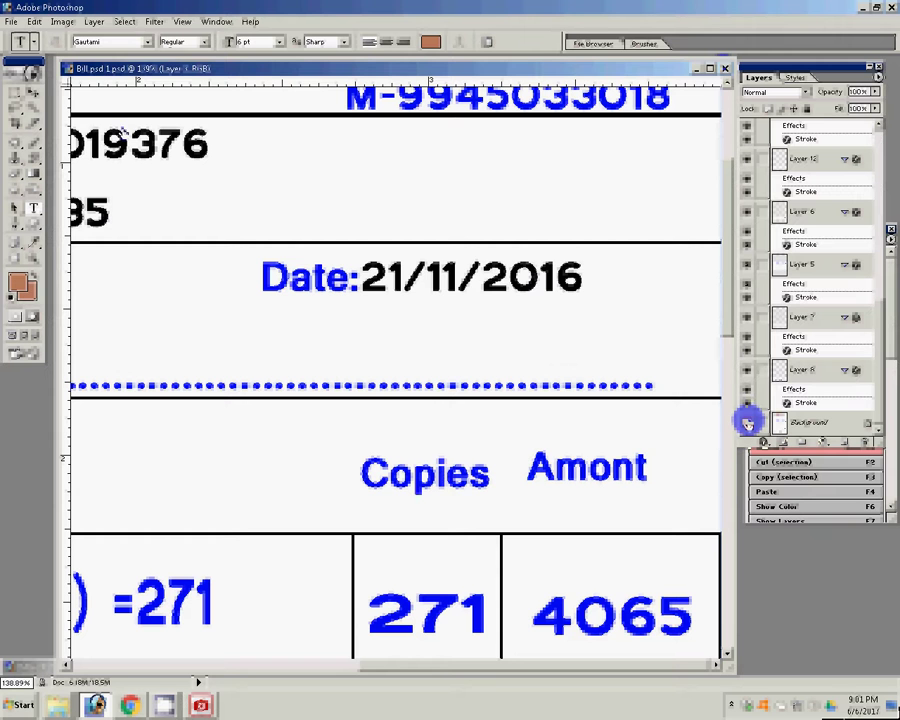
pyautogui.click(38, 92)
pyautogui.click(724, 68)
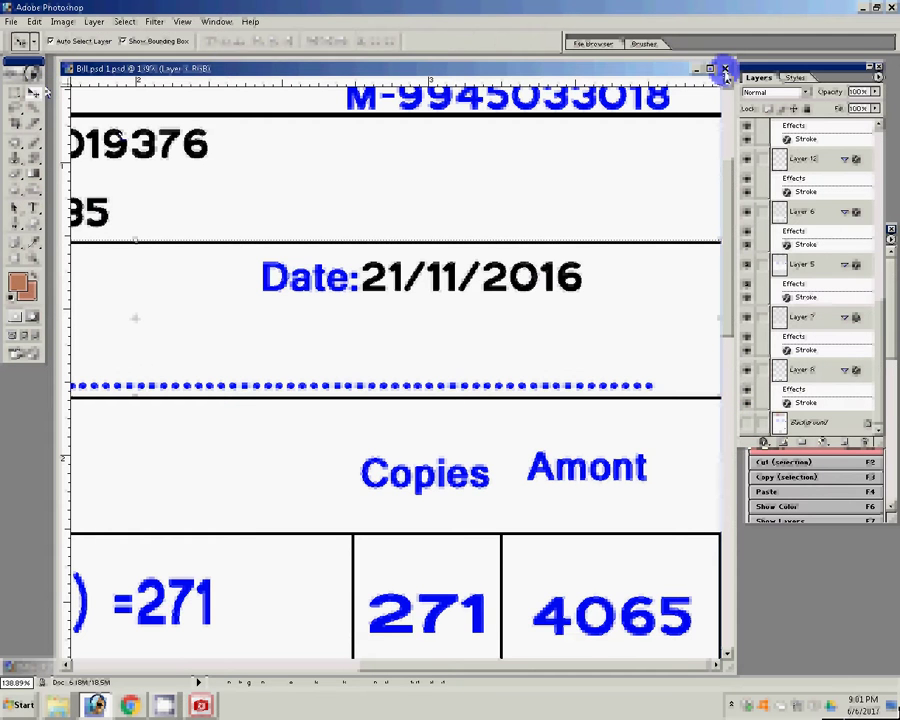
# Open the blank Bill.psd 2 template from drive D and start a text entry beside Date:
pyautogui.click(563, 298)
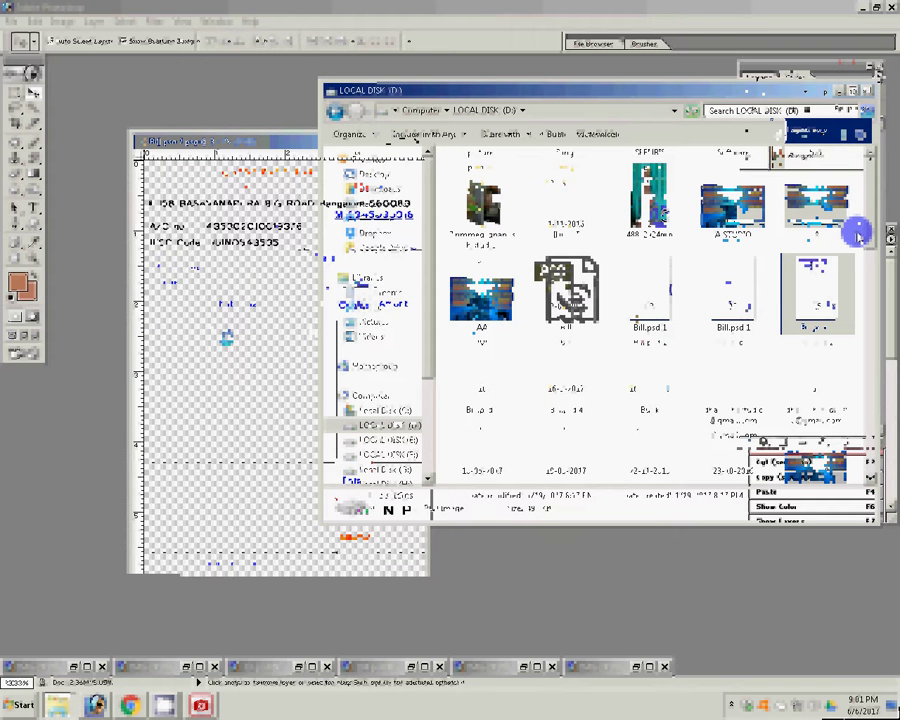
pyautogui.click(35, 210)
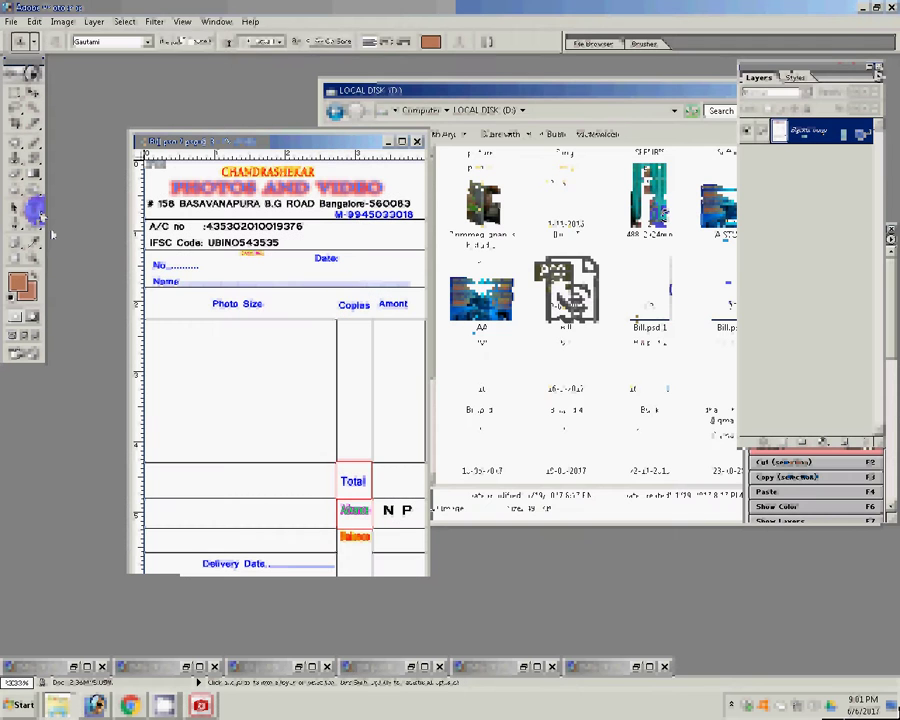
pyautogui.click(346, 264)
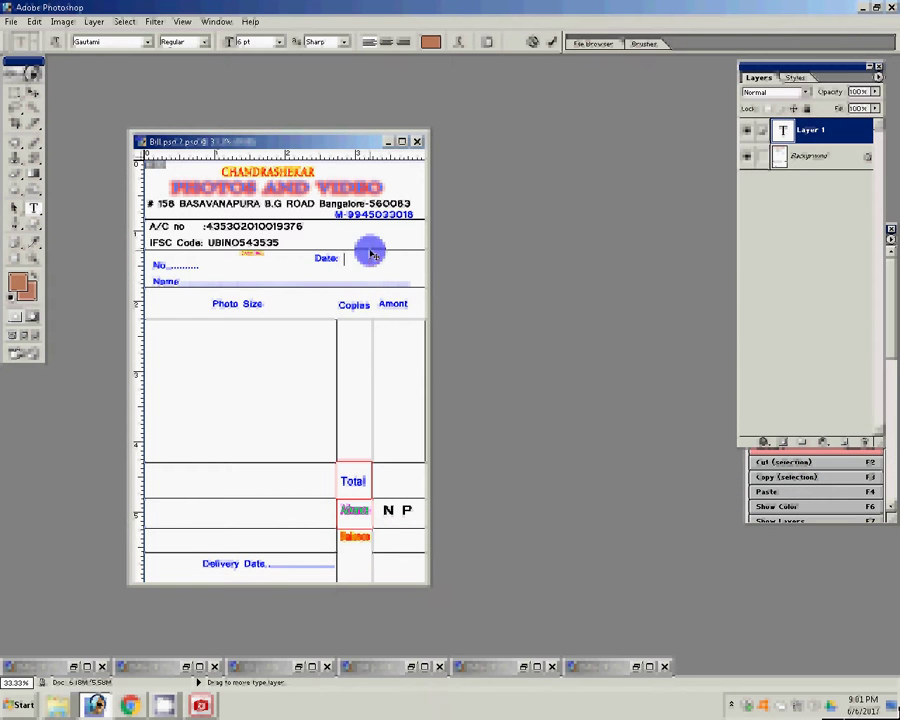
# Enter the date 07-06-2017 in black beside Date: as a committed text layer
pyautogui.click(431, 42)
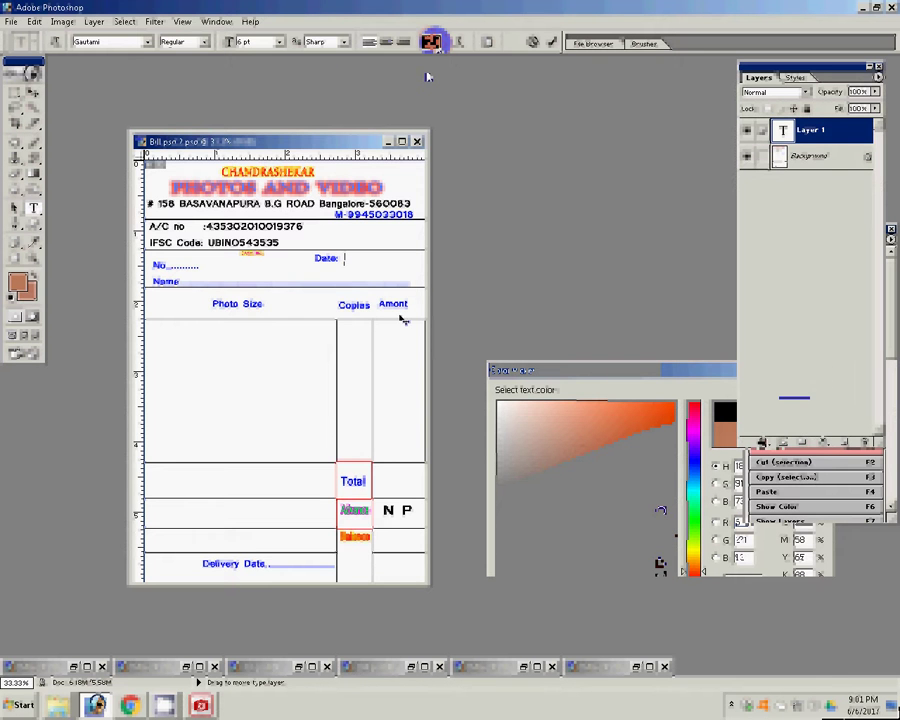
pyautogui.click(396, 320)
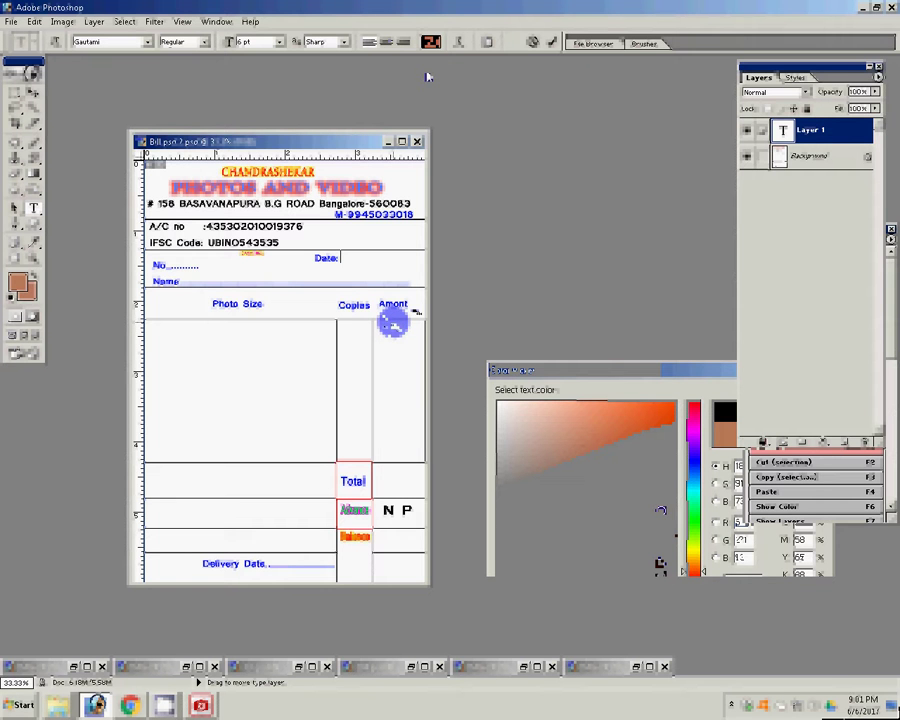
pyautogui.moveTo(393, 323); pyautogui.dragTo(415, 310)
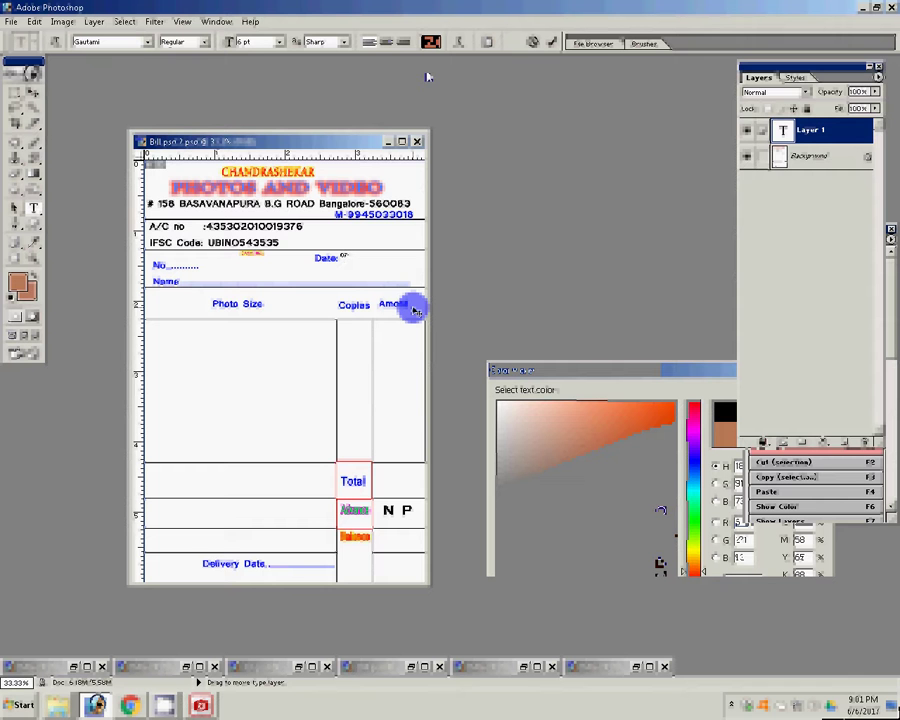
pyautogui.write('-06')
pyautogui.write('-20')
pyautogui.write('17')
pyautogui.click(551, 42)
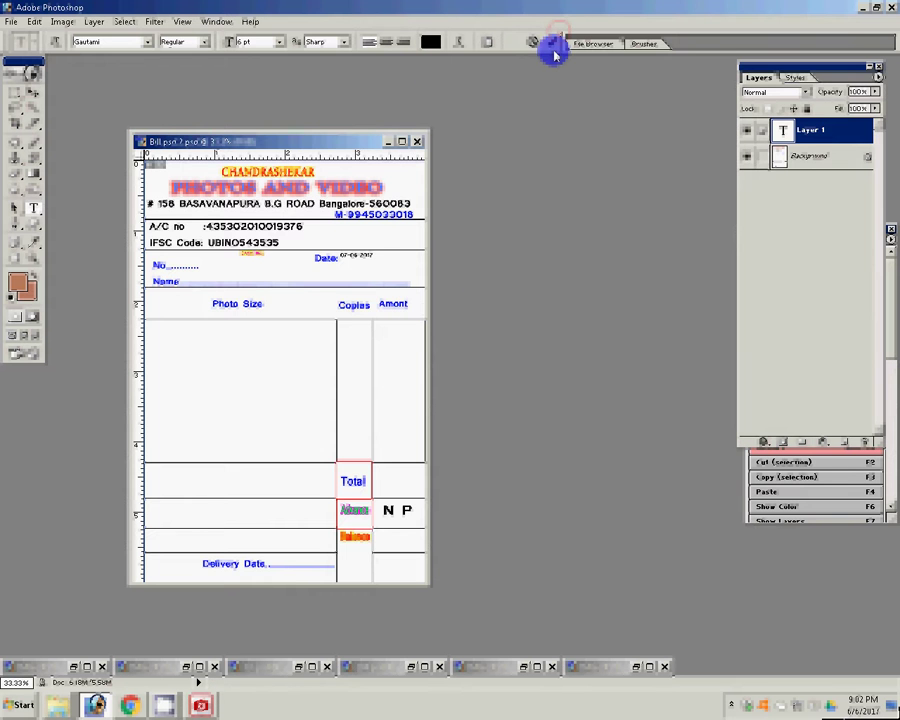
pyautogui.doubleClick(12, 250)
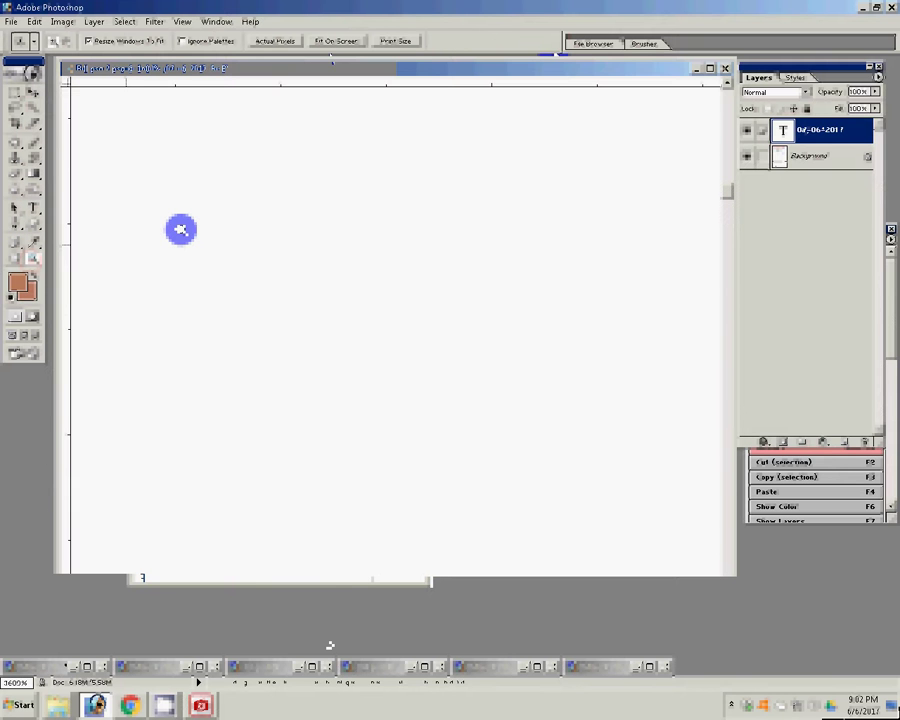
# Move the 07-06-2017 date down beside Date:, enlarge it, and zoom into the bill's table
pyautogui.click(381, 248)
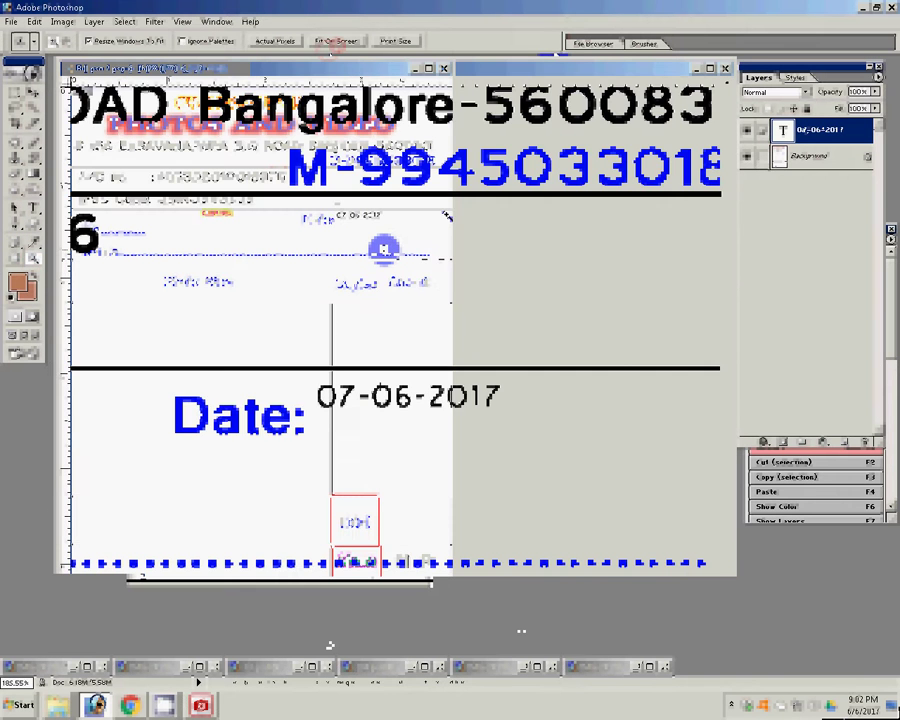
pyautogui.moveTo(406, 396); pyautogui.dragTo(410, 428)
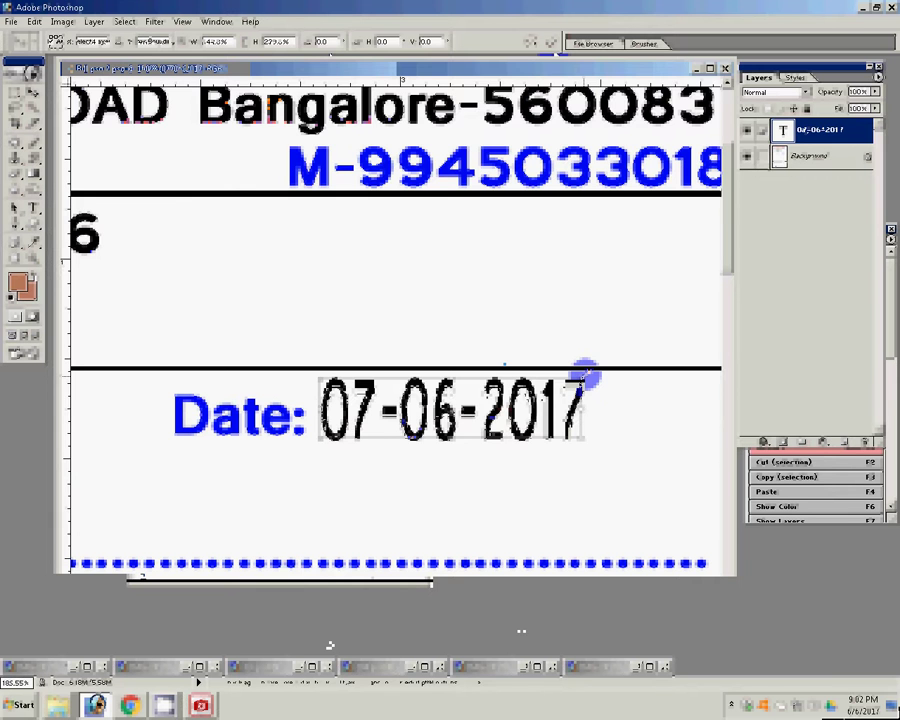
pyautogui.press('Tab')
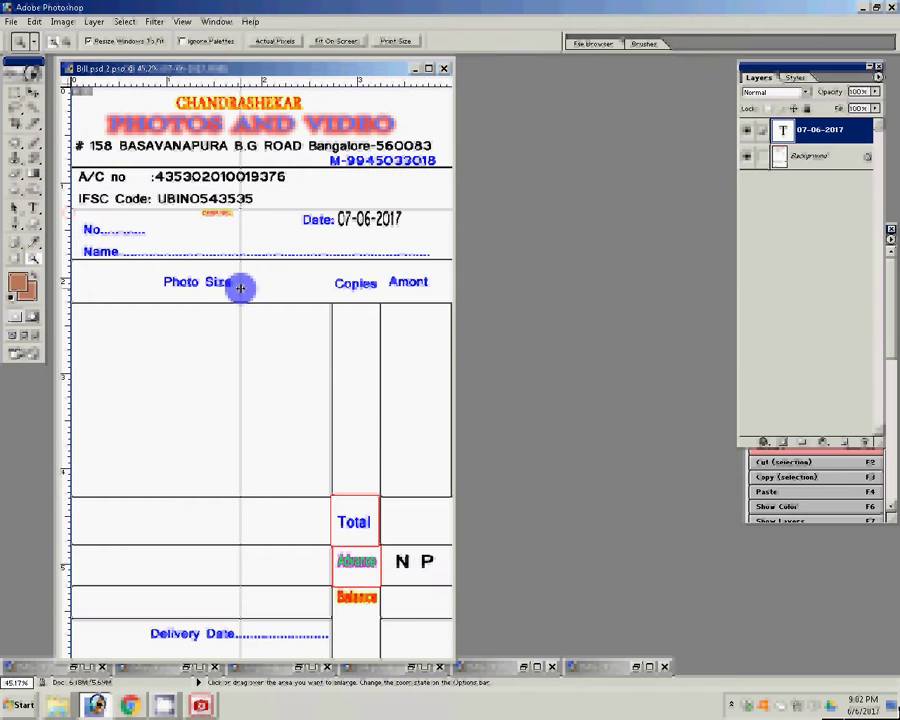
pyautogui.click(124, 250)
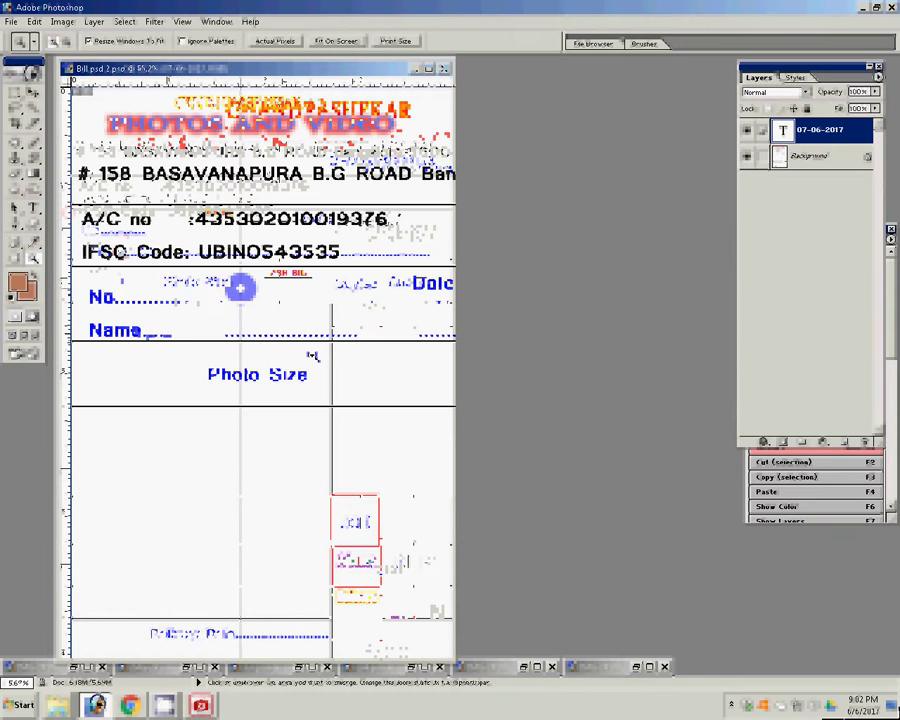
pyautogui.scroll(-3, 148, 340)
pyautogui.scroll(-2, 248, 233)
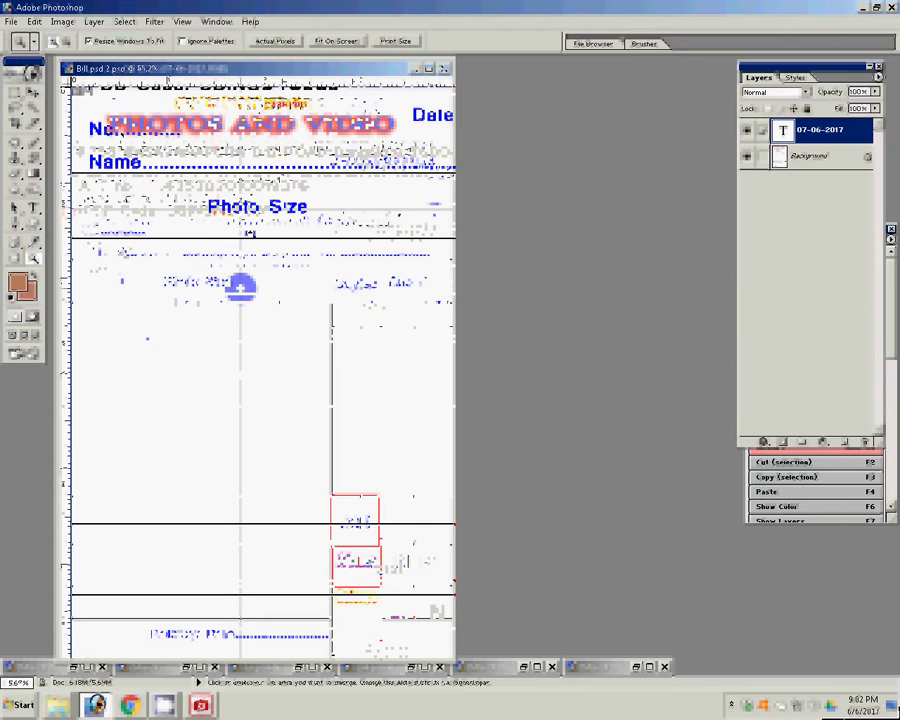
pyautogui.click(241, 230)
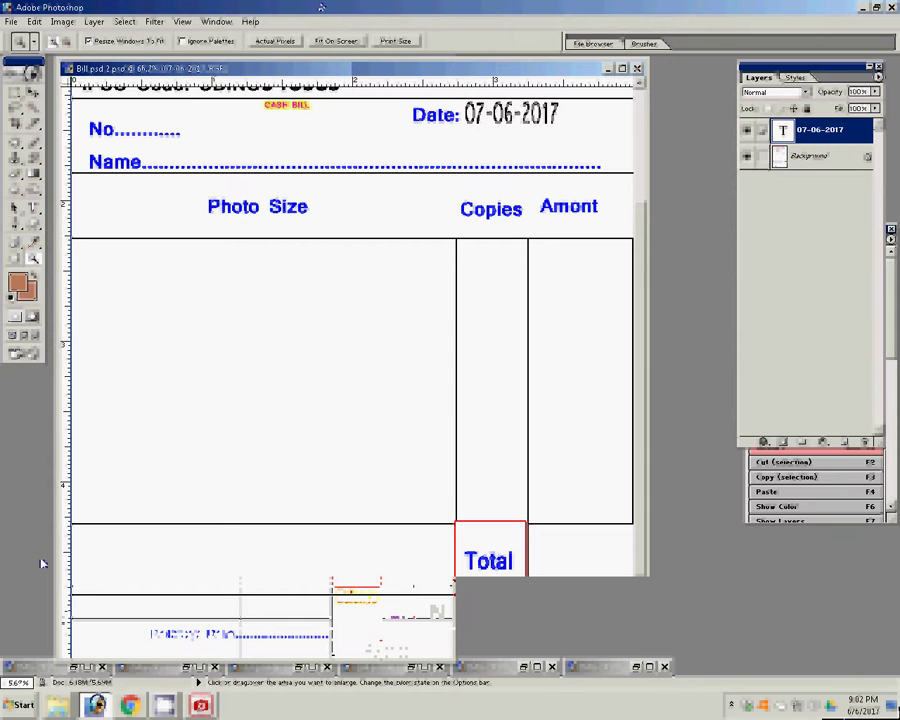
# Type '4x6 = 109' in the Photo Size cell and begin a second line '4x5 ='
pyautogui.press('t')
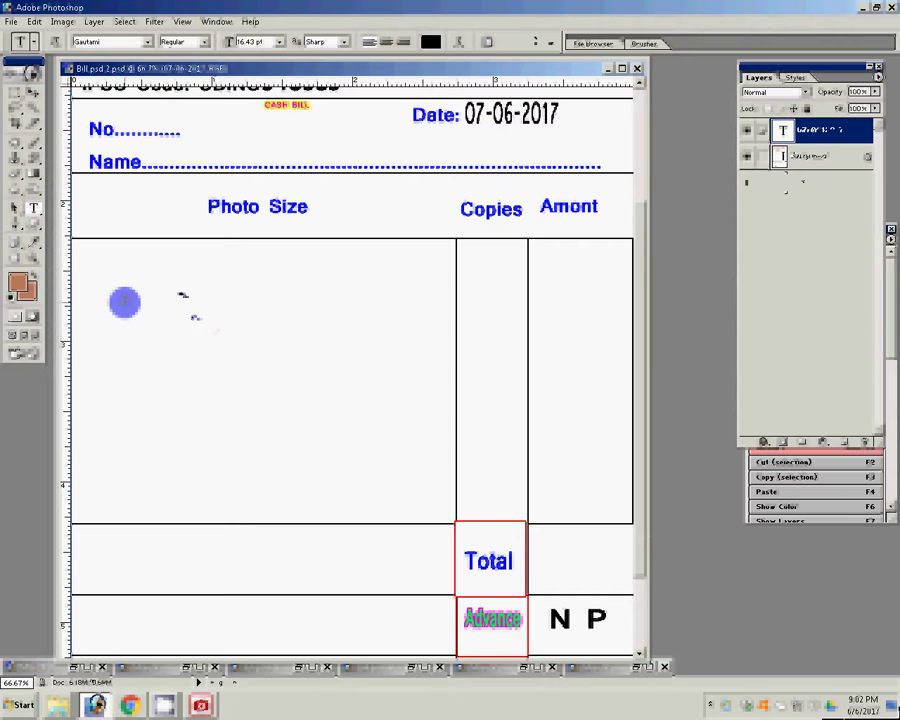
pyautogui.click(104, 312)
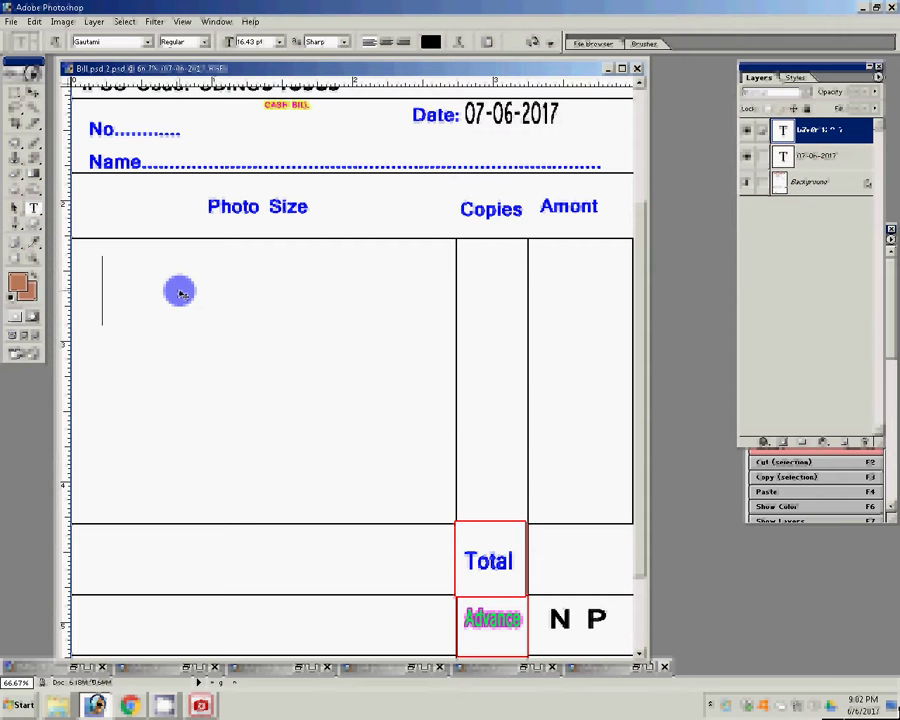
pyautogui.click(165, 340)
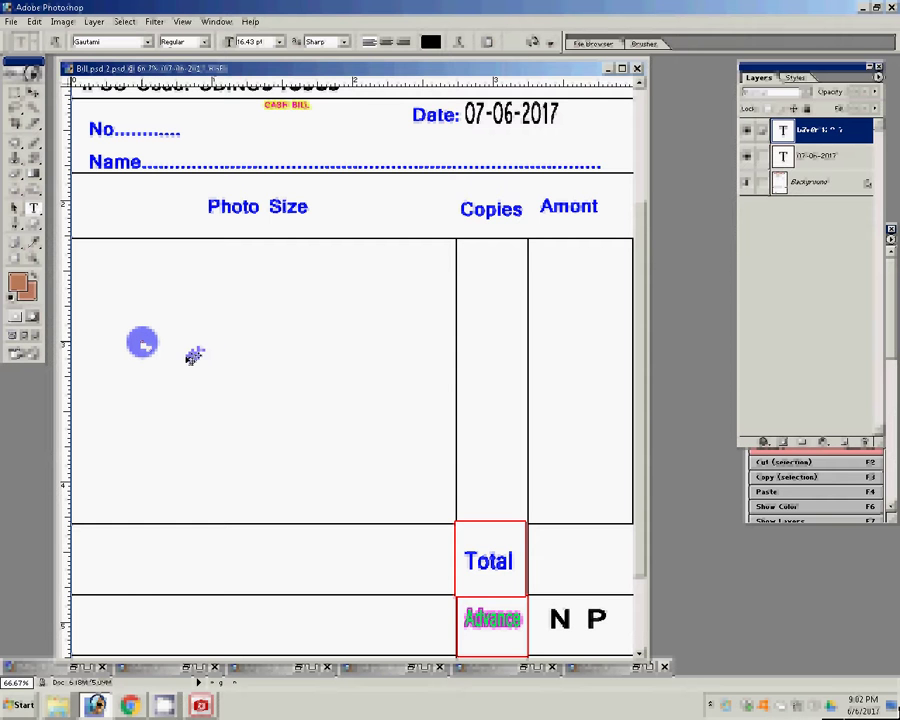
pyautogui.click(186, 357)
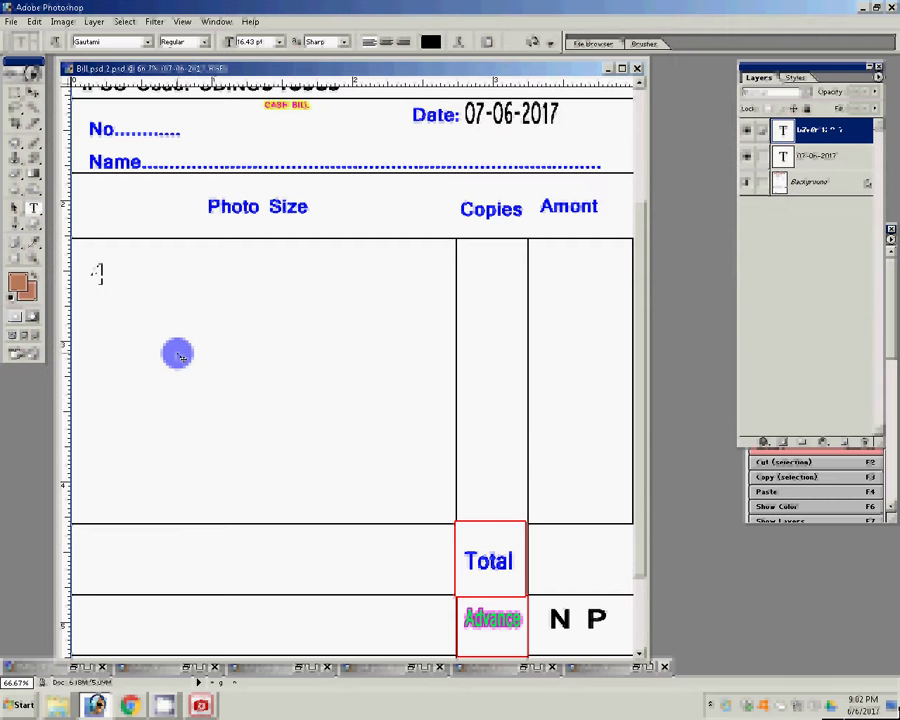
pyautogui.write('x6 = ')
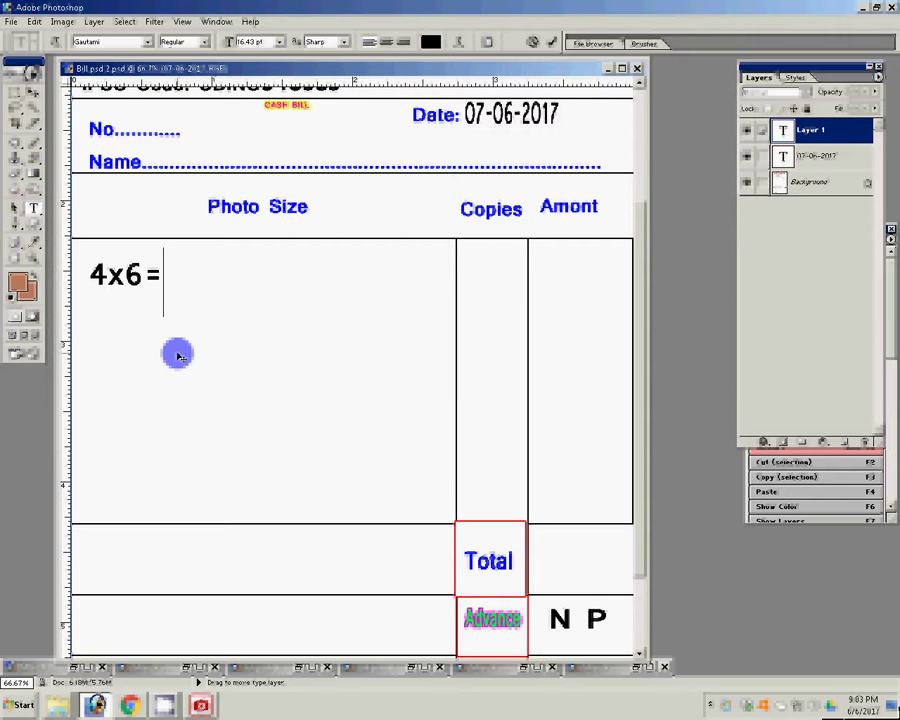
pyautogui.write('109')
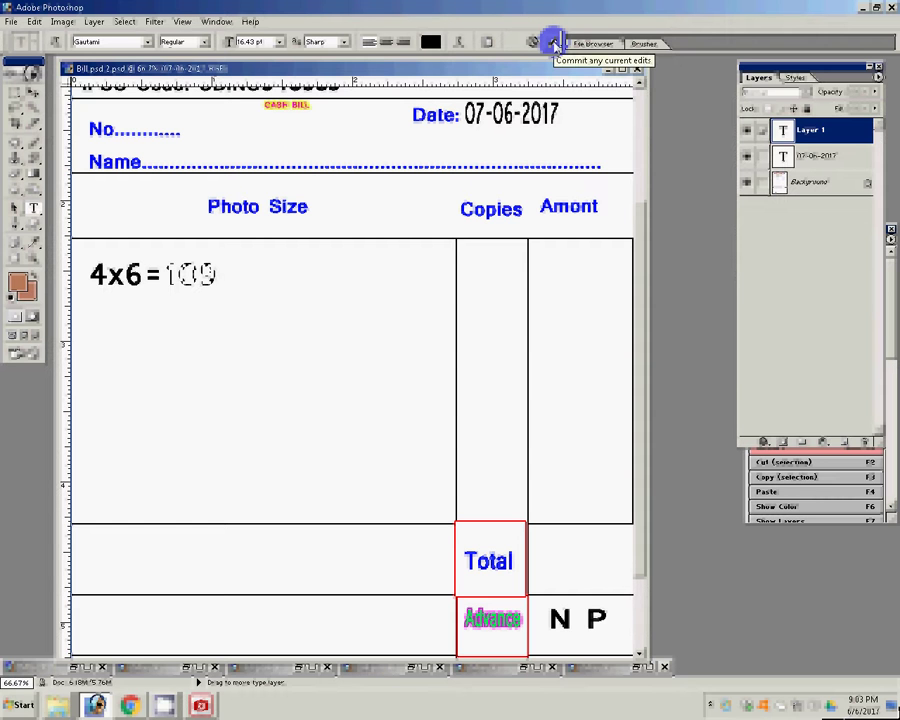
pyautogui.press('Return')
pyautogui.write('4x5')
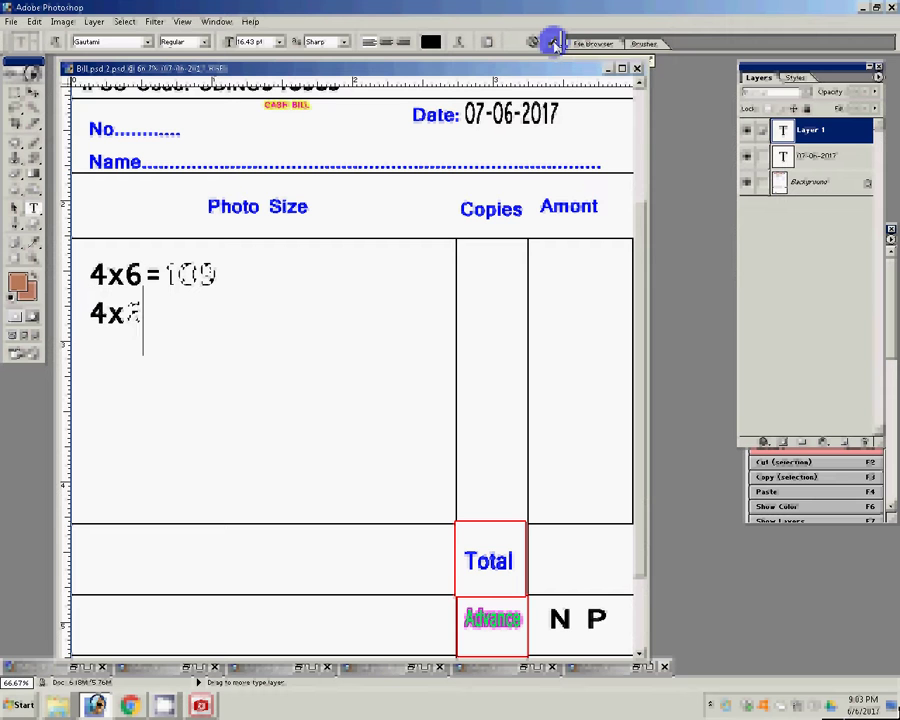
pyautogui.write(' =')
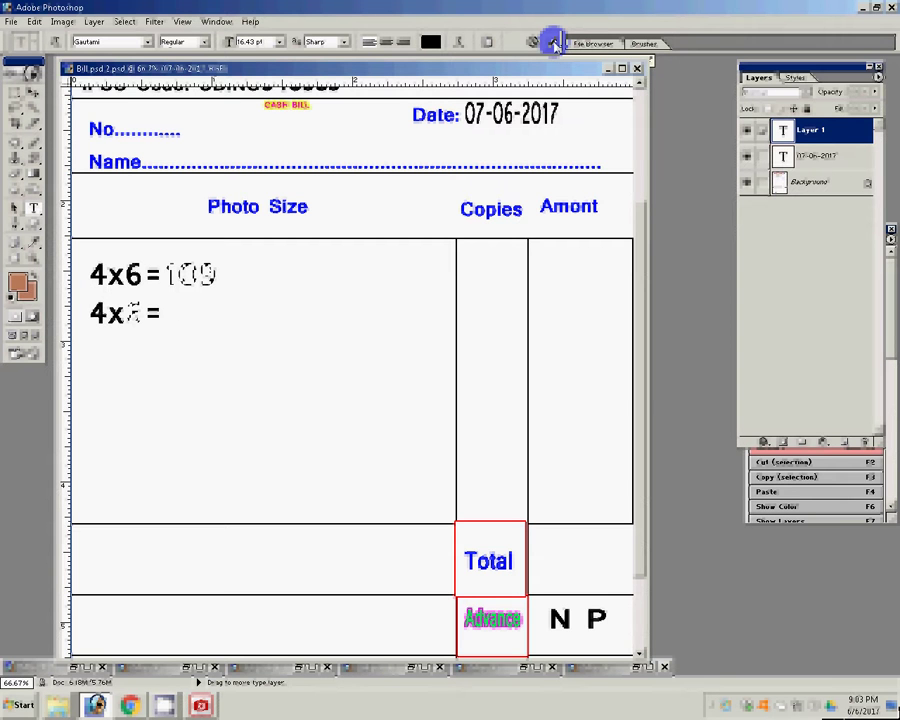
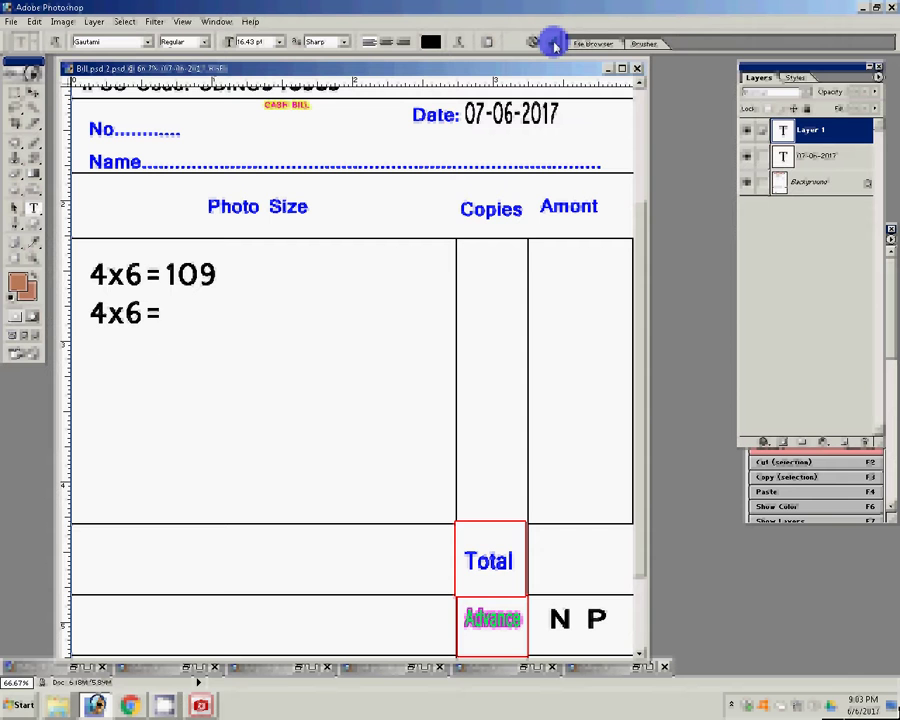
# Finish the 4x6 line with 240, then add '8x12 = 2 Frems' and 'Passport Photo 8 copy' lines
pyautogui.write('240')
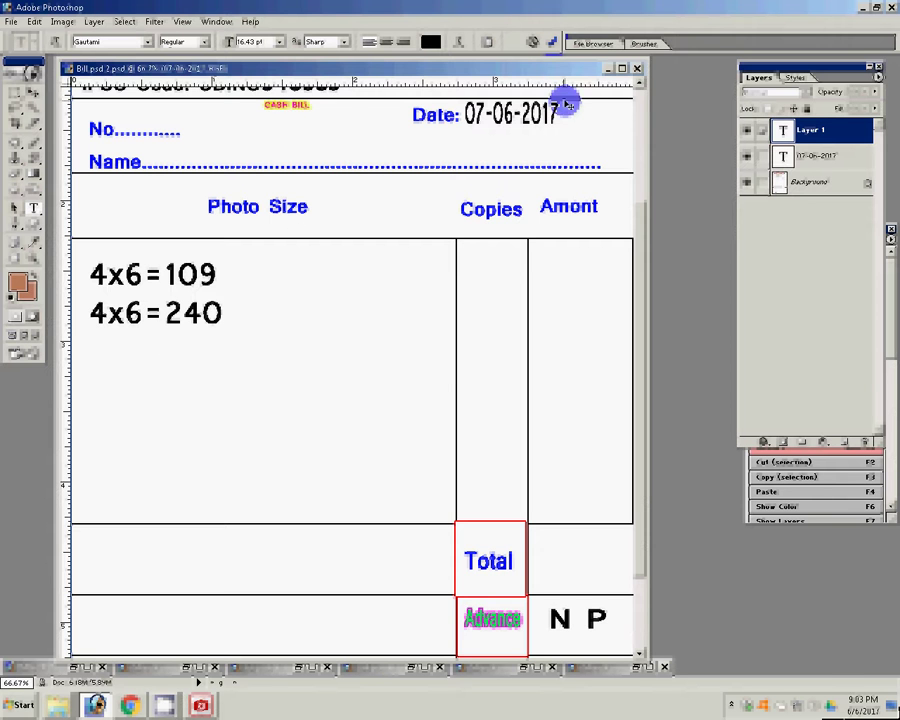
pyautogui.press('Return')
pyautogui.write('8')
pyautogui.write('x12')
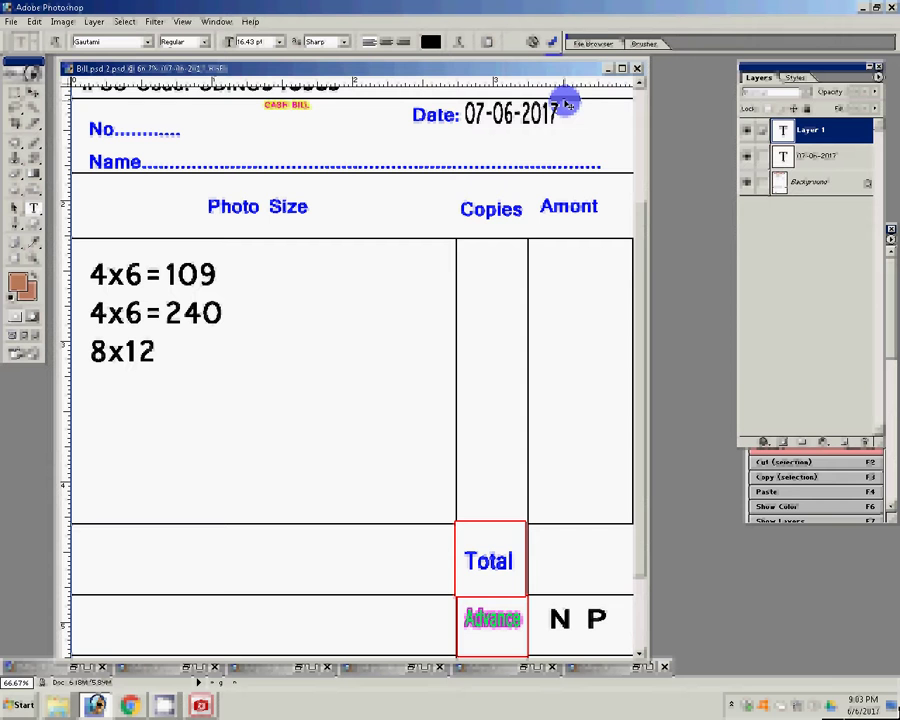
pyautogui.write(' = 2 ')
pyautogui.write('Fre')
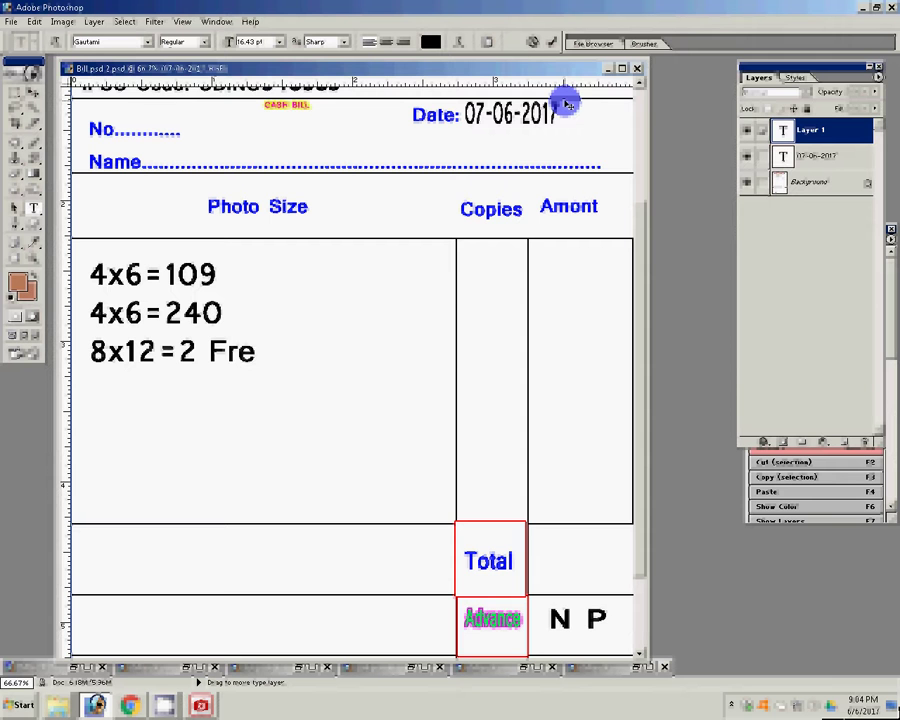
pyautogui.write('ms')
pyautogui.press('Return')
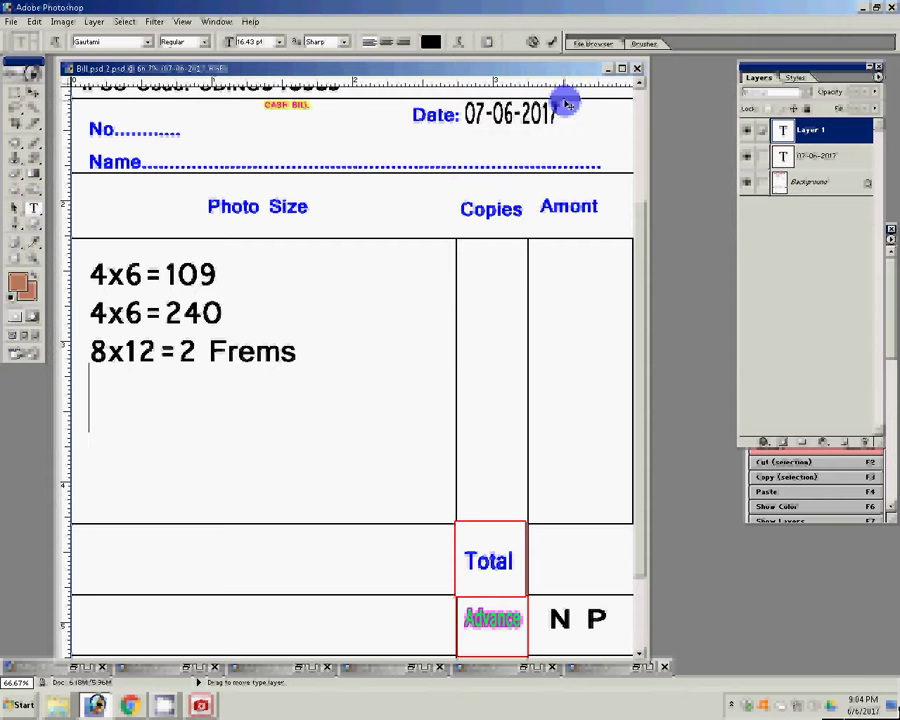
pyautogui.press('BackSpace')
pyautogui.write('Pass')
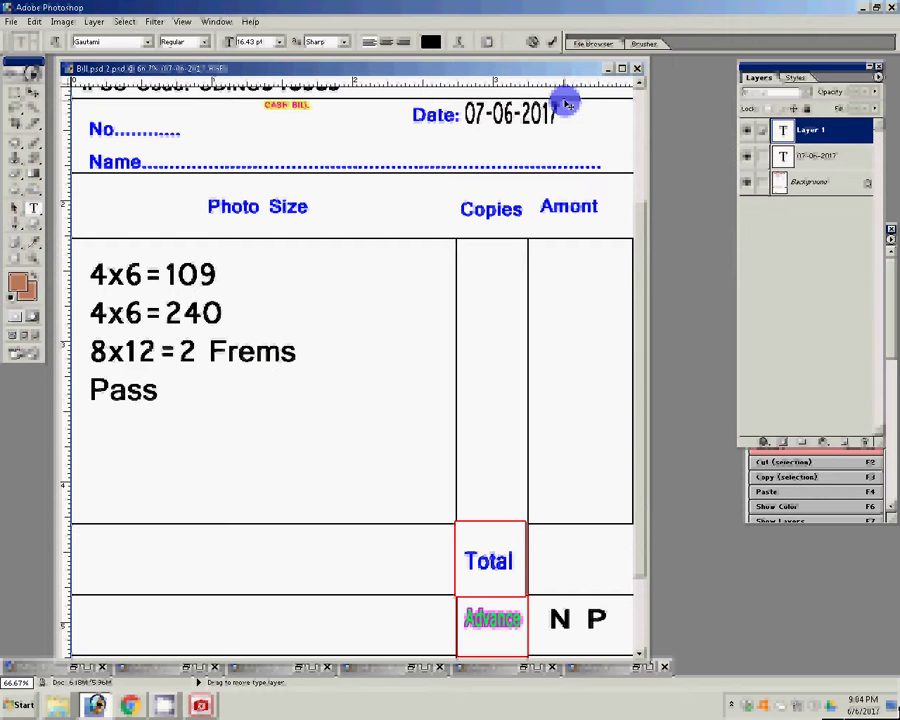
pyautogui.write('port ')
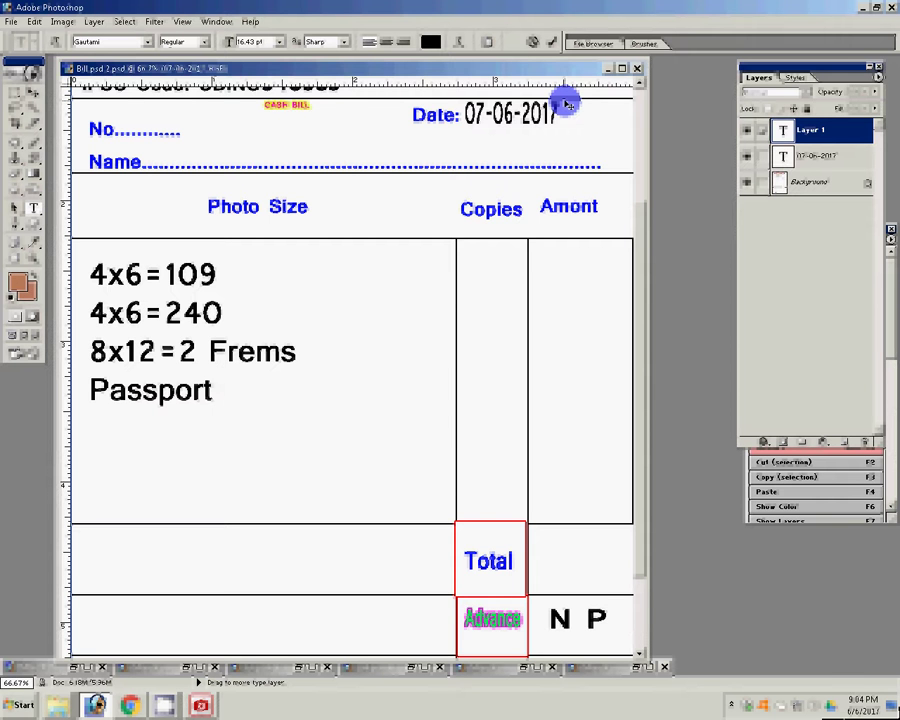
pyautogui.write('p')
pyautogui.press('BackSpace')
pyautogui.write('P')
pyautogui.write('ho')
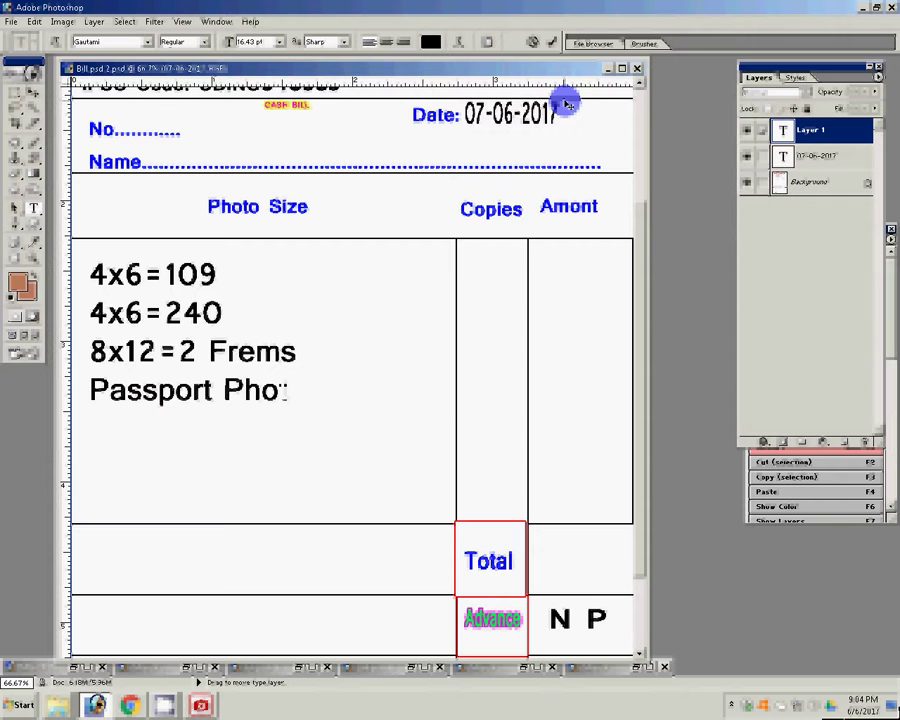
pyautogui.write('to')
pyautogui.write(' 8')
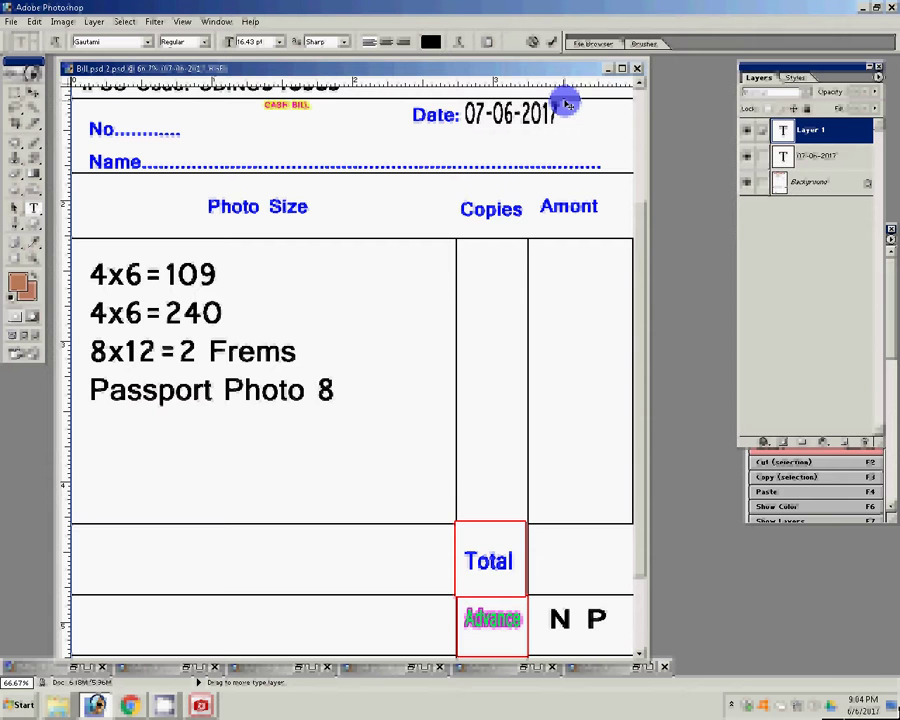
pyautogui.write(' copy')
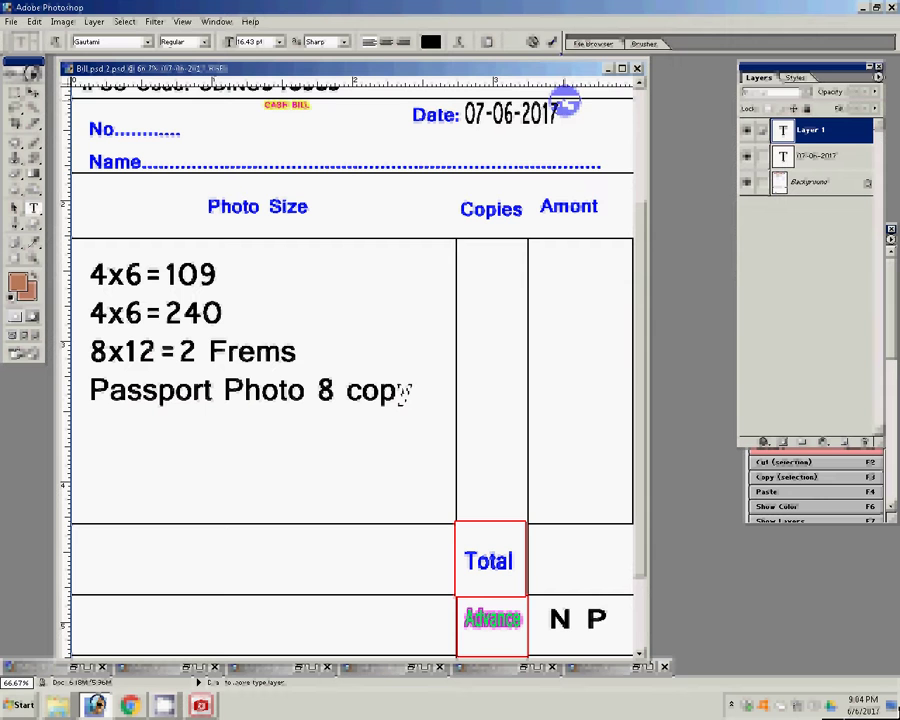
pyautogui.click(551, 44)
pyautogui.click(538, 278)
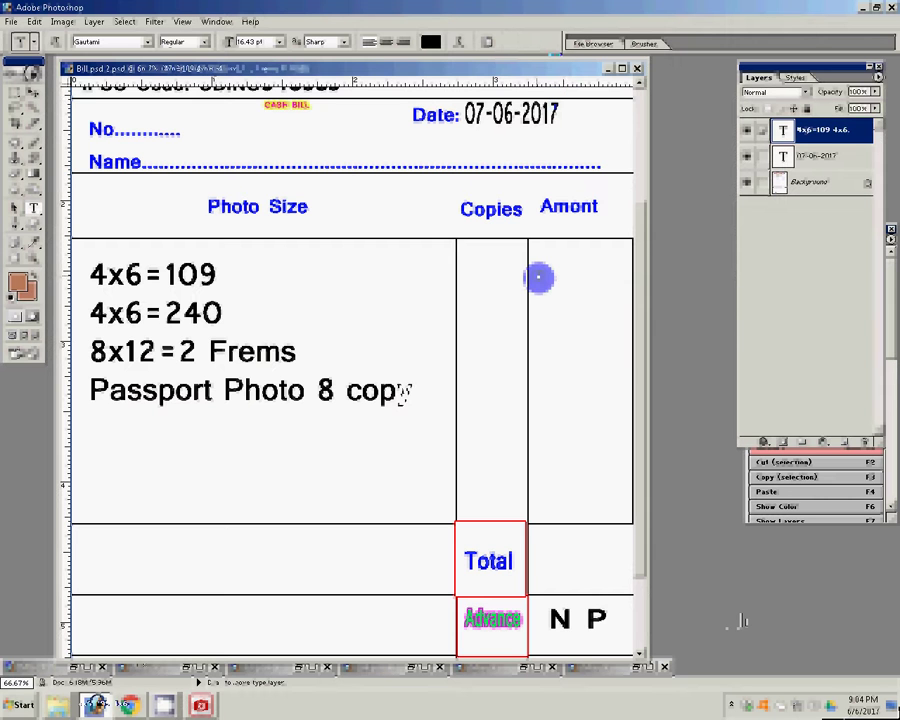
# Add 'ALBUMs 3 pics' as a fifth item line, commit it, and bring up the Windows Start menu
pyautogui.click(405, 396)
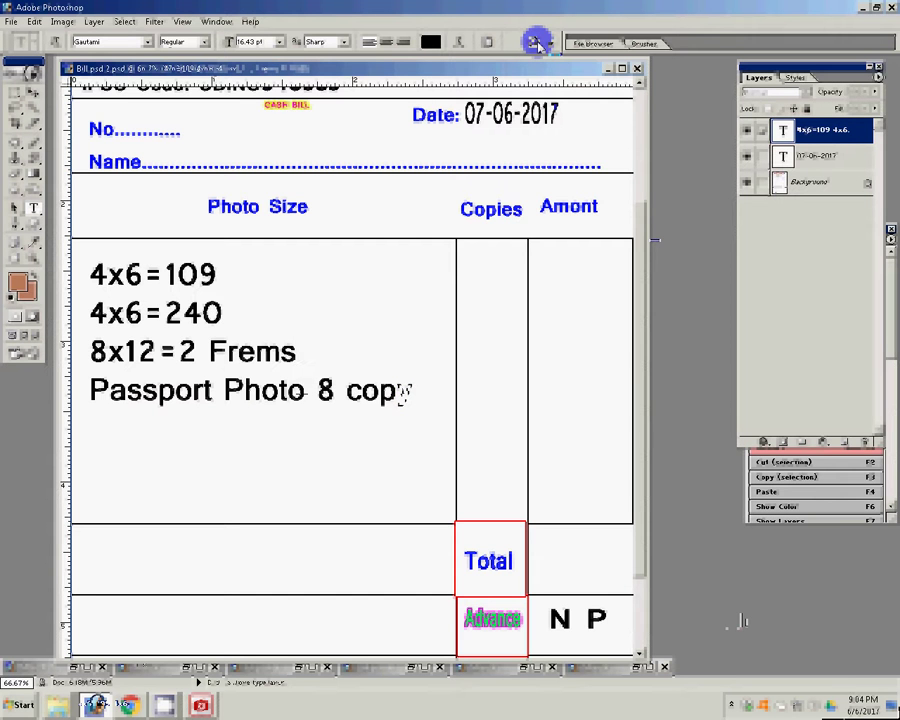
pyautogui.press('Return')
pyautogui.write('A')
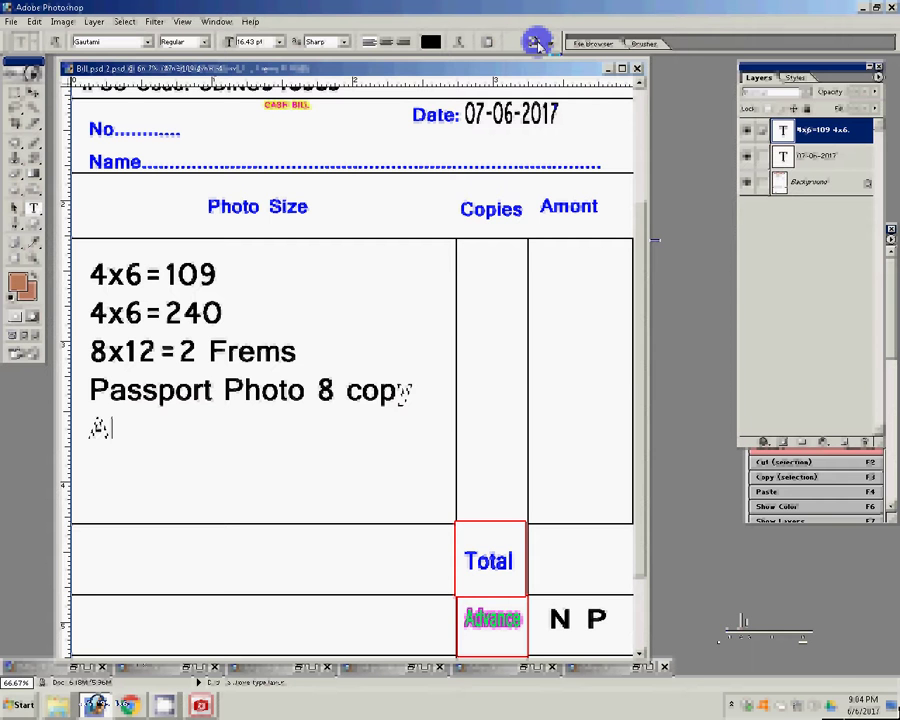
pyautogui.write('L')
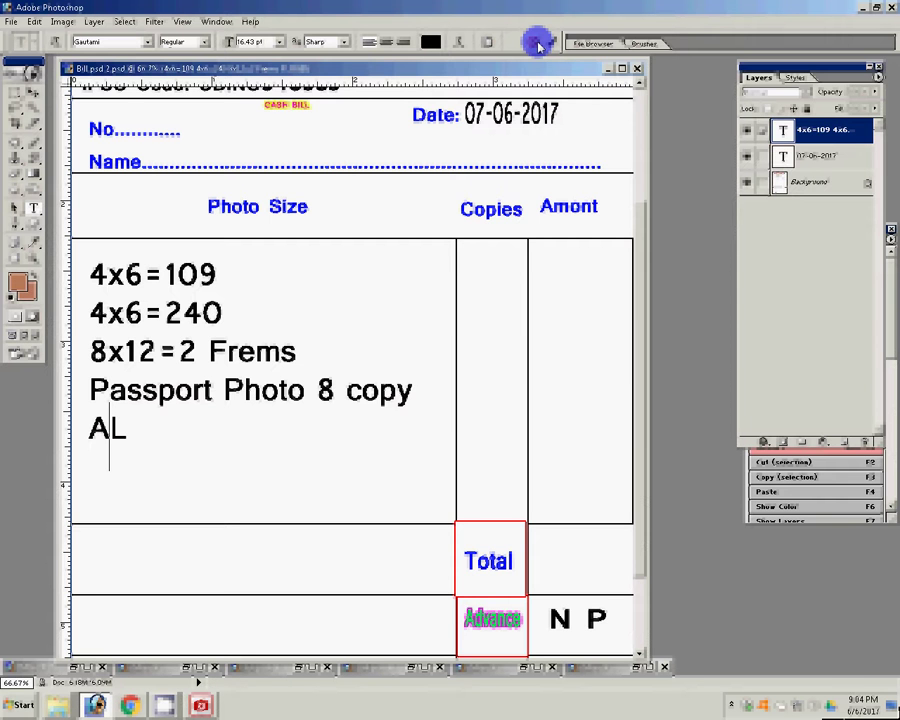
pyautogui.write('B')
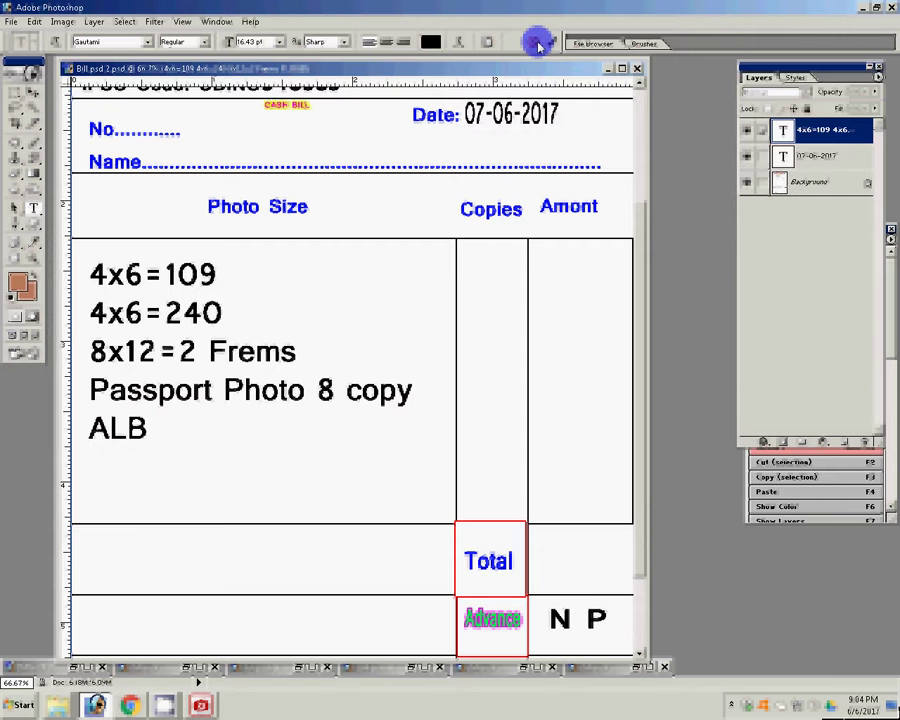
pyautogui.write('UM')
pyautogui.write('B')
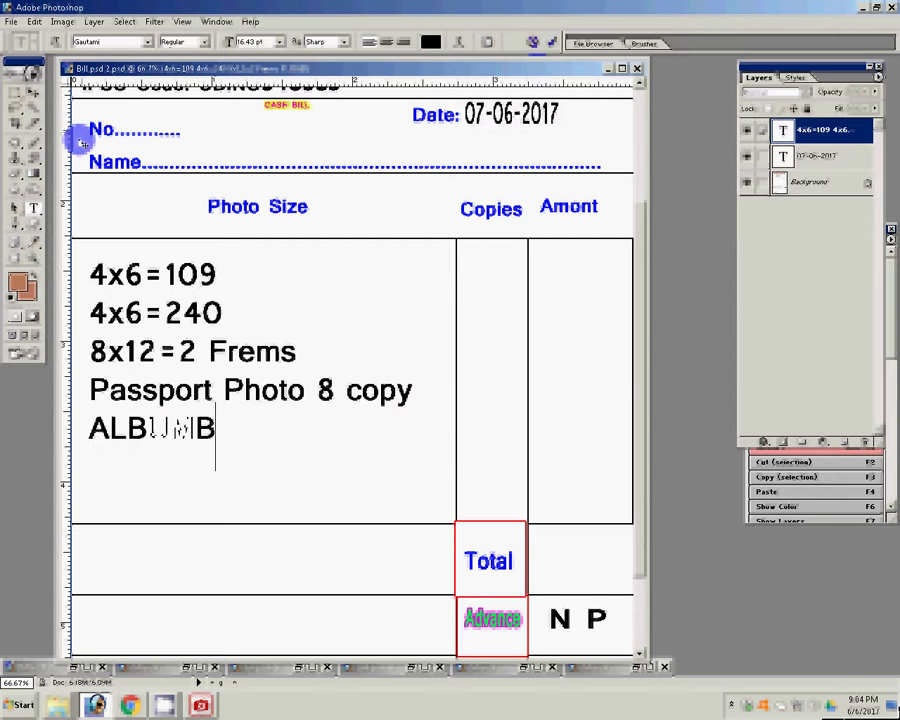
pyautogui.press('BackSpace')
pyautogui.write('s')
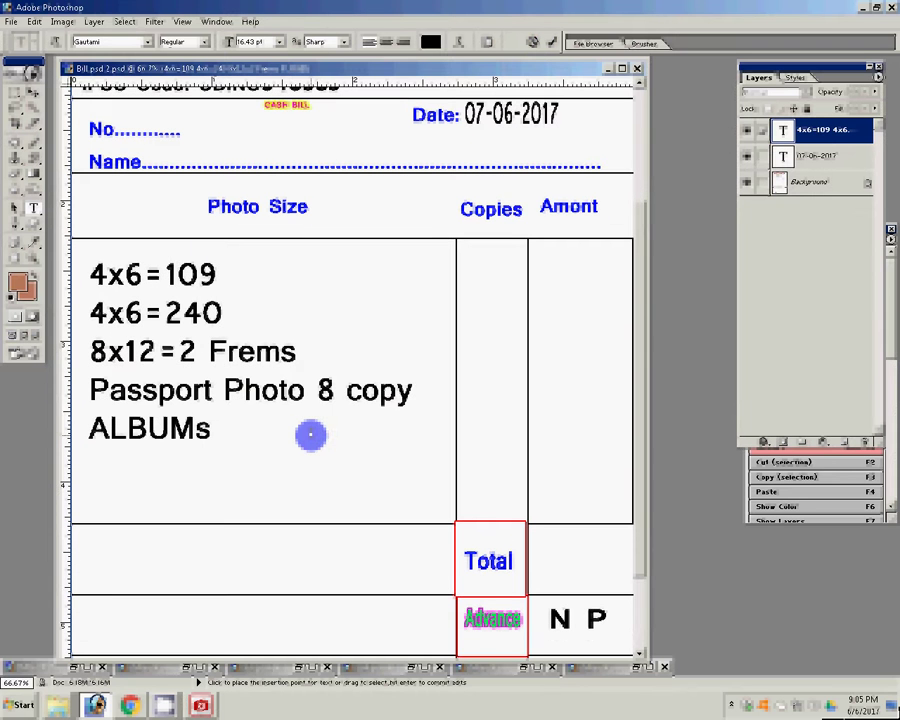
pyautogui.write(' 3')
pyautogui.write(' p')
pyautogui.write('ic')
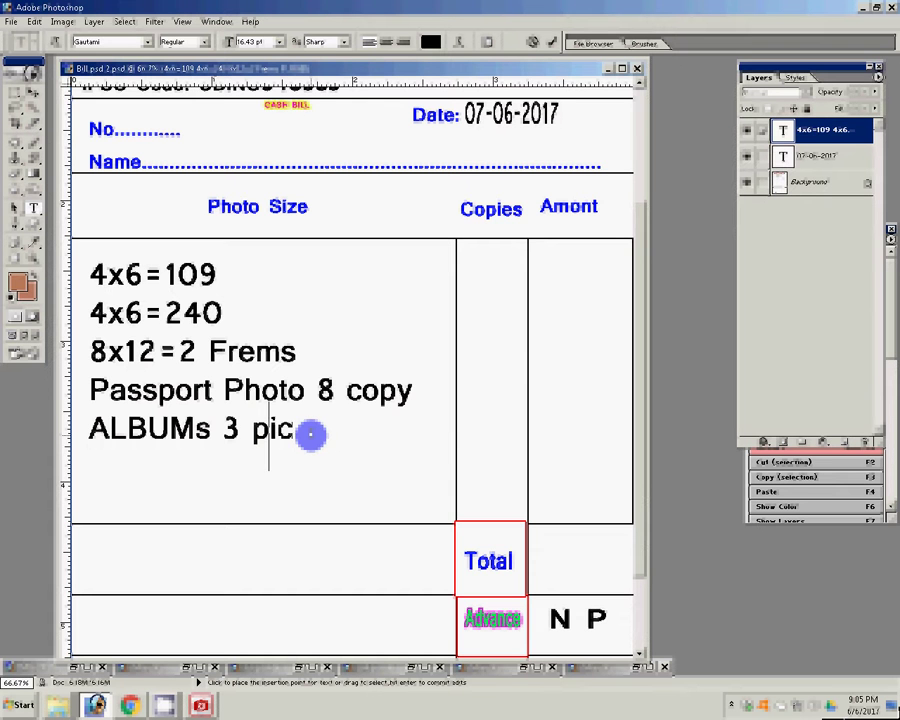
pyautogui.click(259, 428)
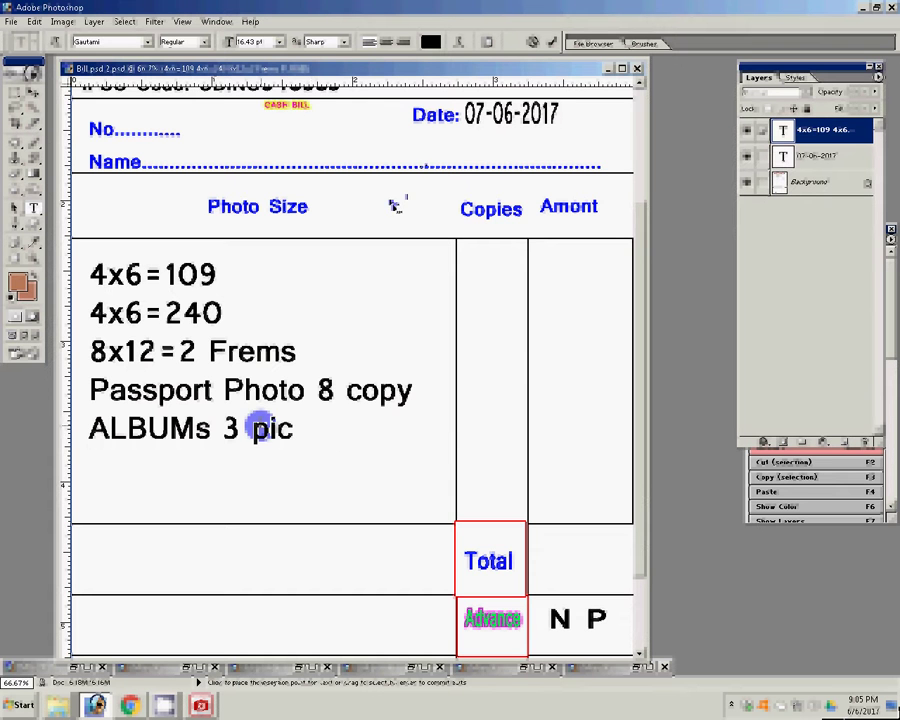
pyautogui.write('s')
pyautogui.click(552, 42)
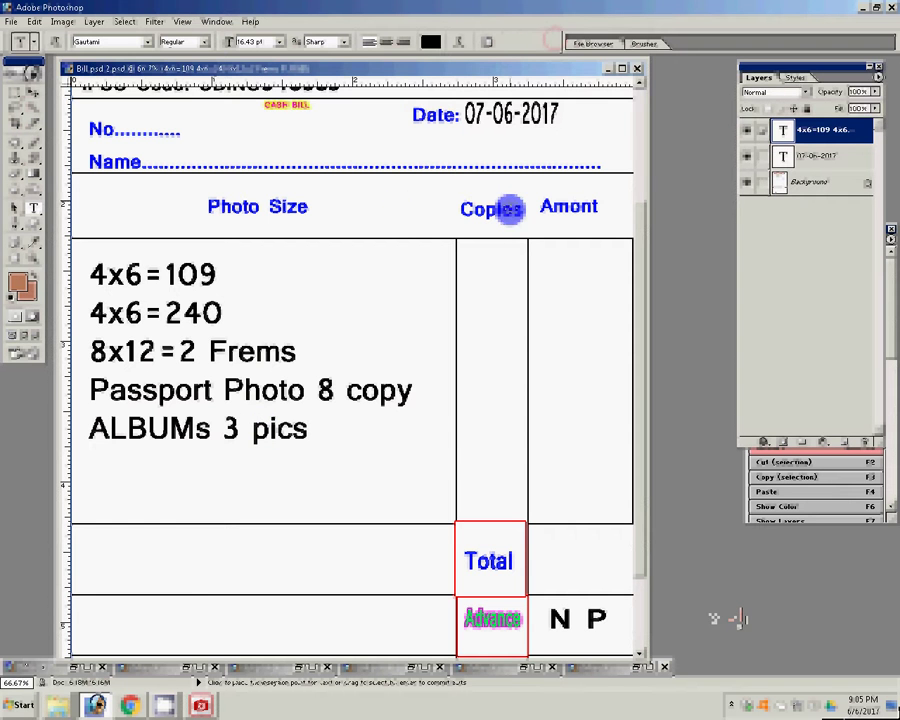
pyautogui.press('super')
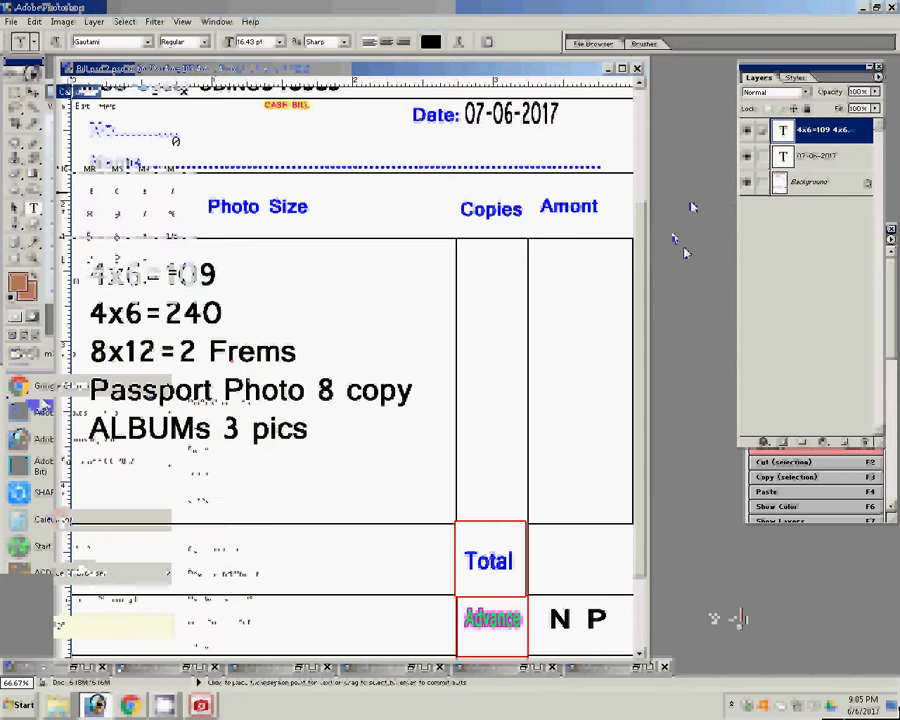
# Move Calculator beside the bill and total the entered amounts
pyautogui.moveTo(124, 88); pyautogui.dragTo(790, 372)
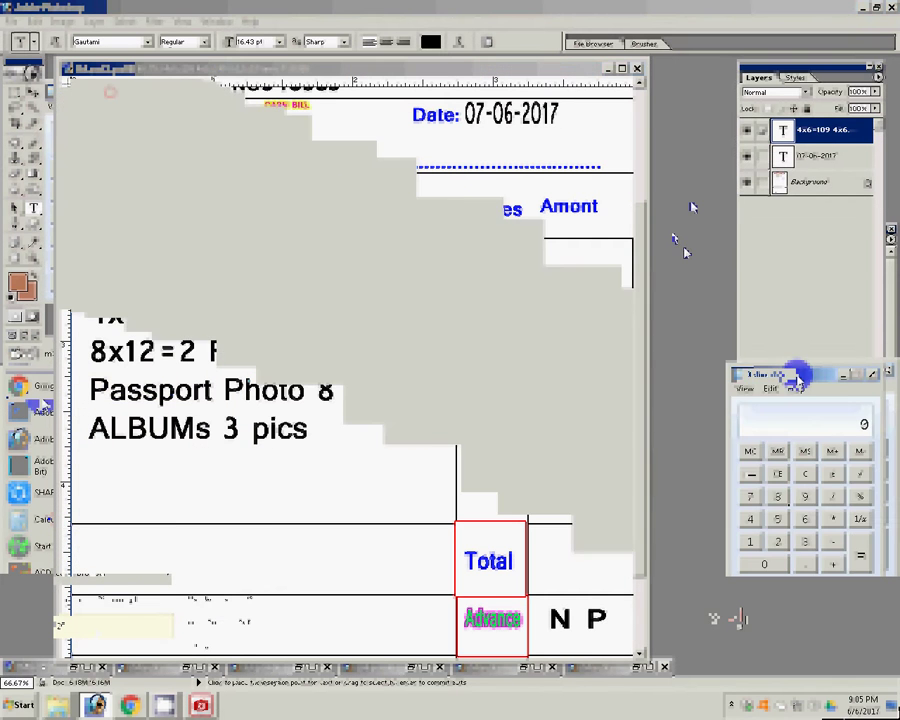
pyautogui.click(803, 476)
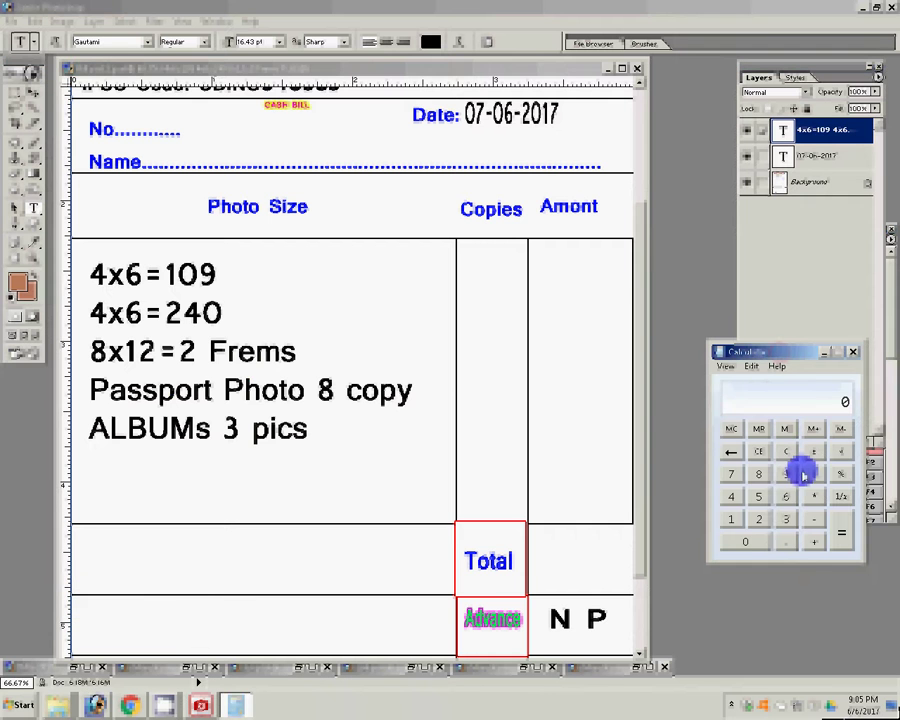
pyautogui.write('109 ')
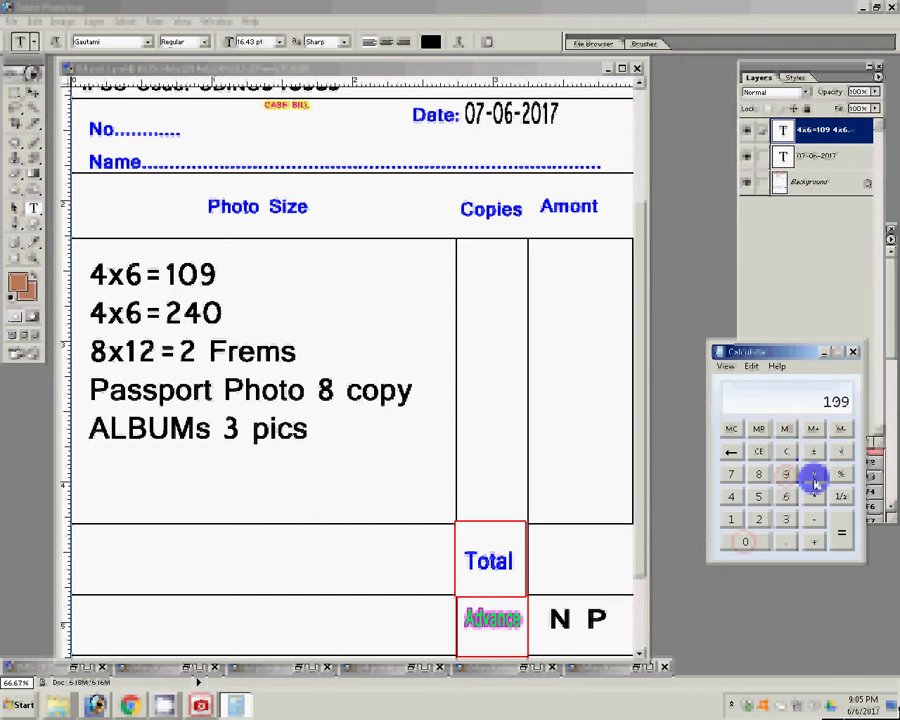
pyautogui.write('+ 17')
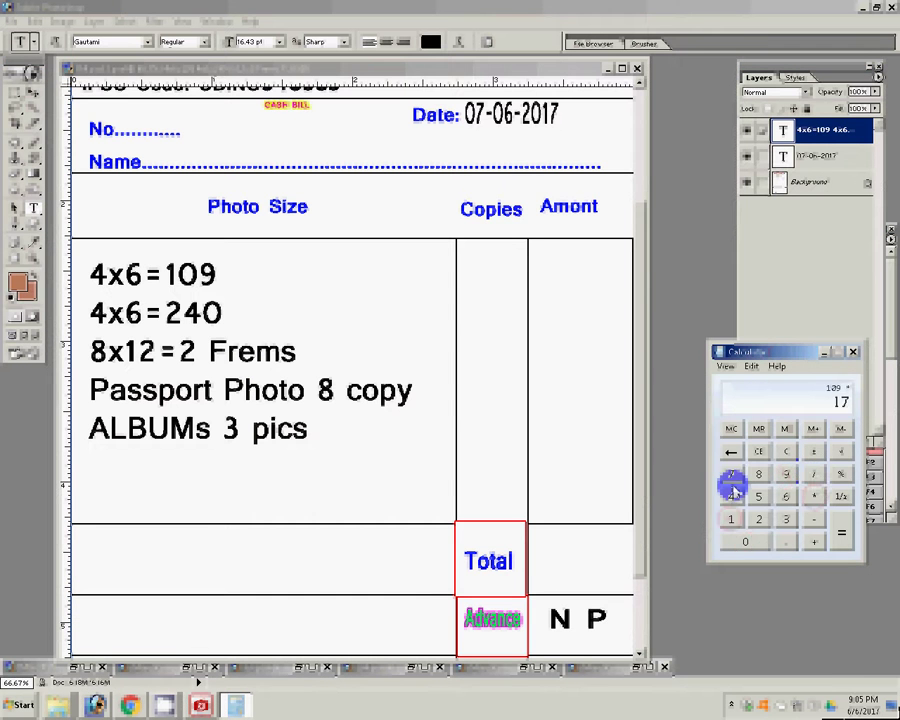
pyautogui.click(833, 532)
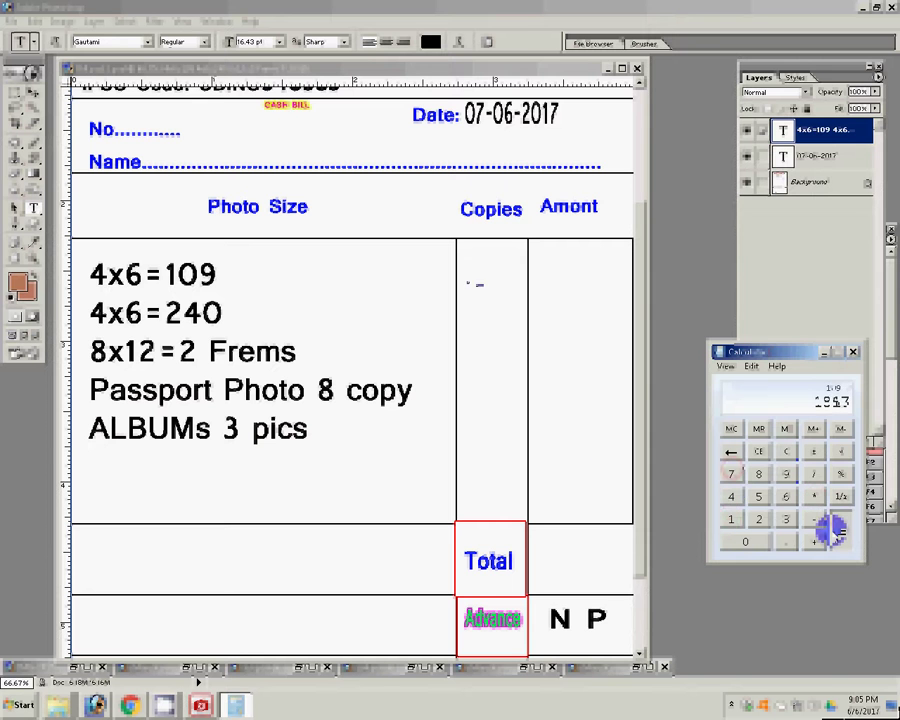
# Paste the 1853 total into the bill's Amont column
pyautogui.click(505, 287)
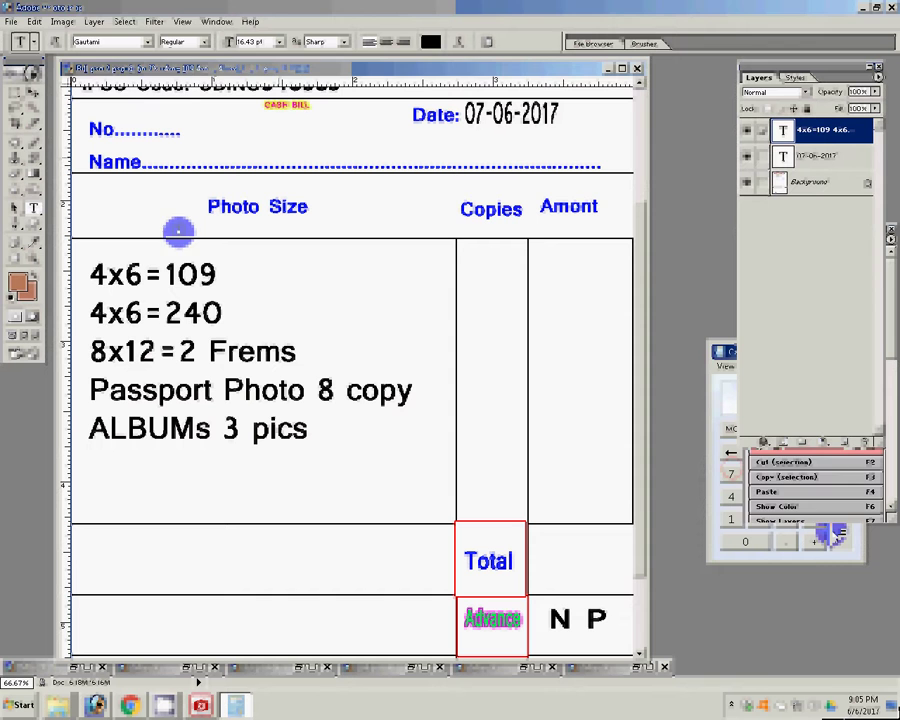
pyautogui.click(565, 289)
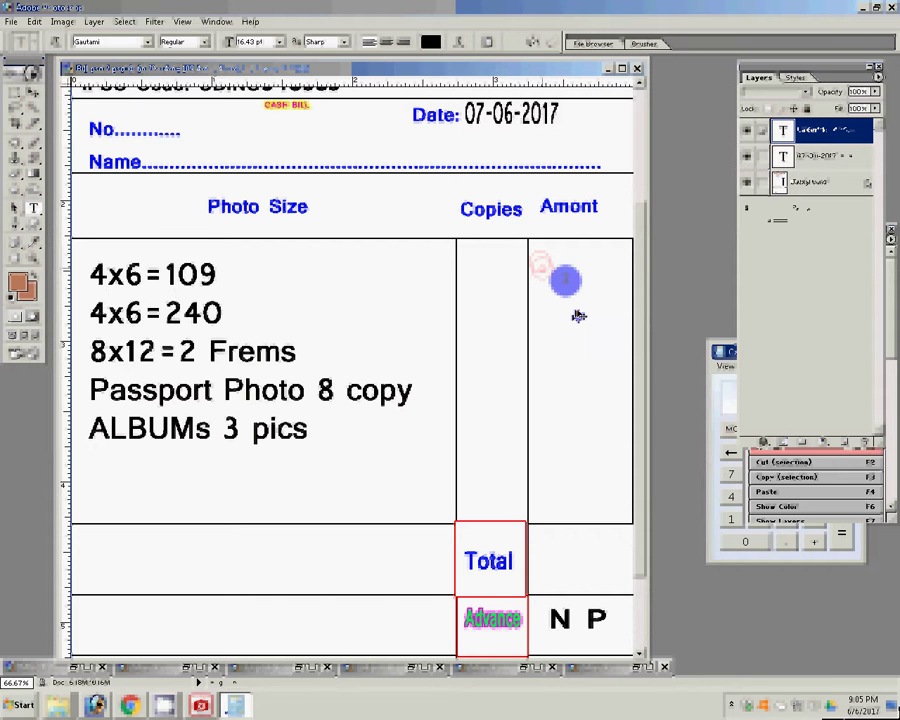
pyautogui.write('1853')
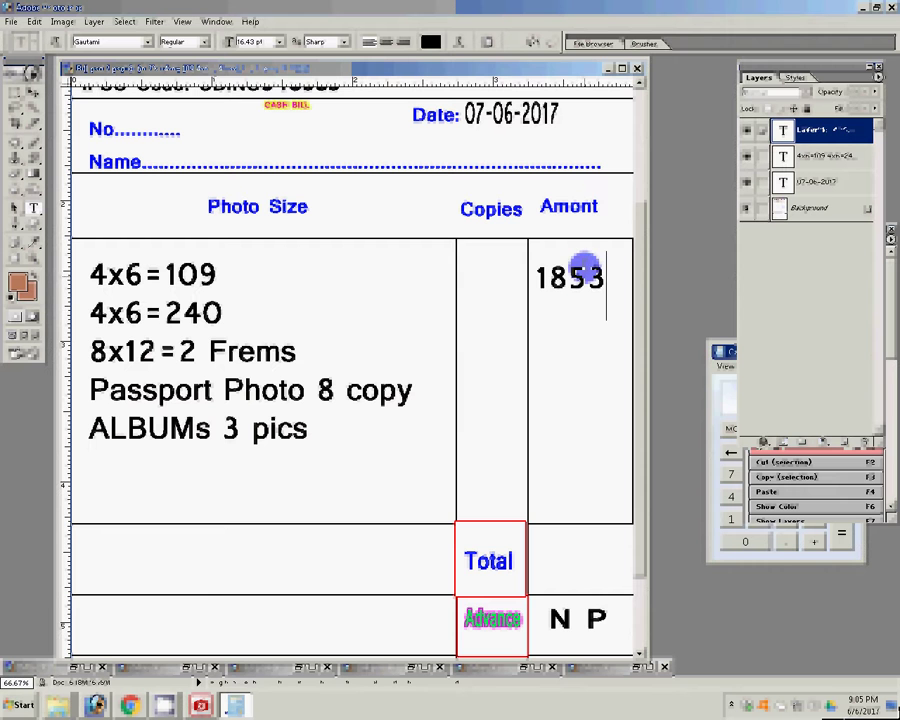
pyautogui.click(535, 42)
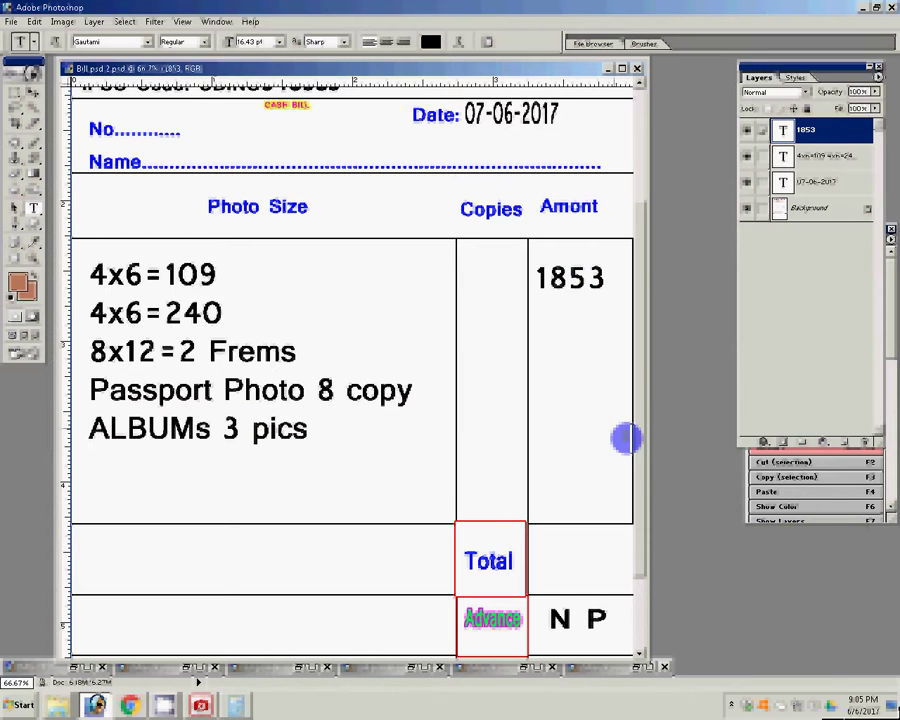
# Clear Calculator and compute 240 × 17
pyautogui.hotkey('alt', 'Tab')
pyautogui.click(786, 451)
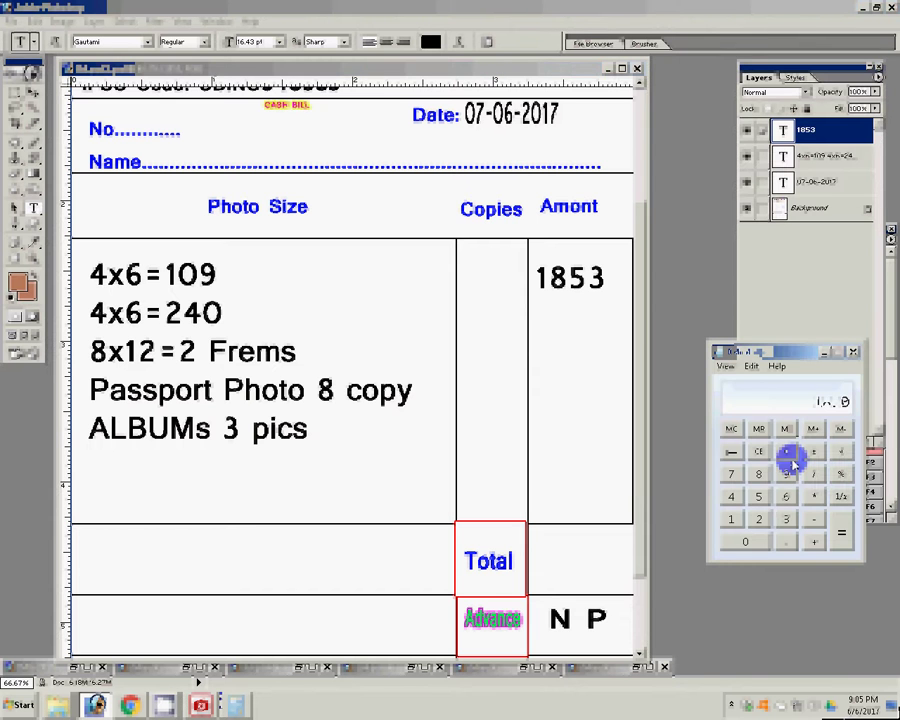
pyautogui.click(758, 519)
pyautogui.click(731, 497)
pyautogui.write('0')
pyautogui.click(815, 496)
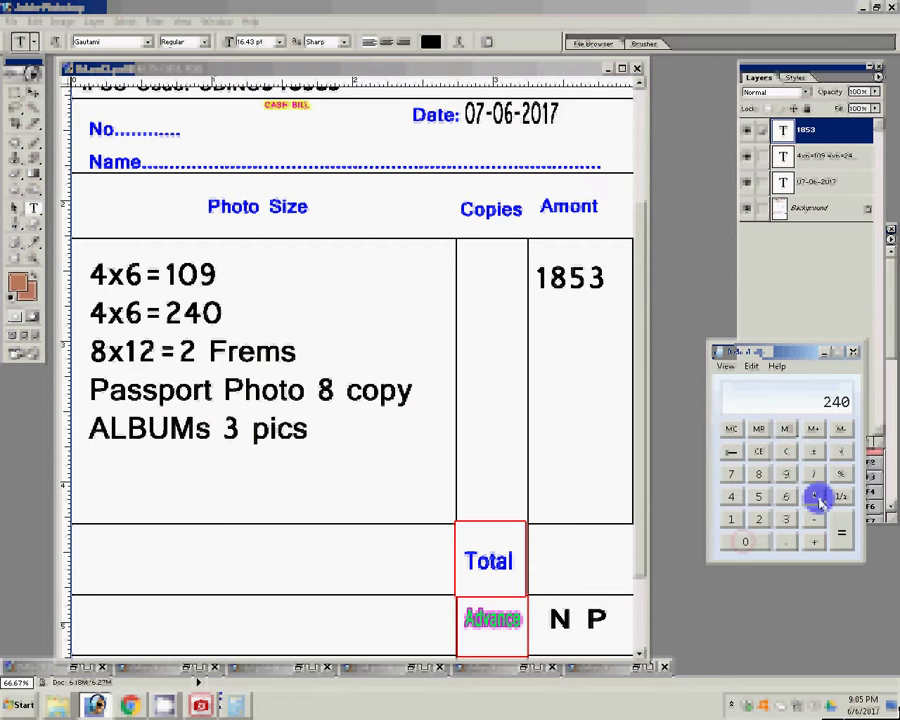
pyautogui.write('17')
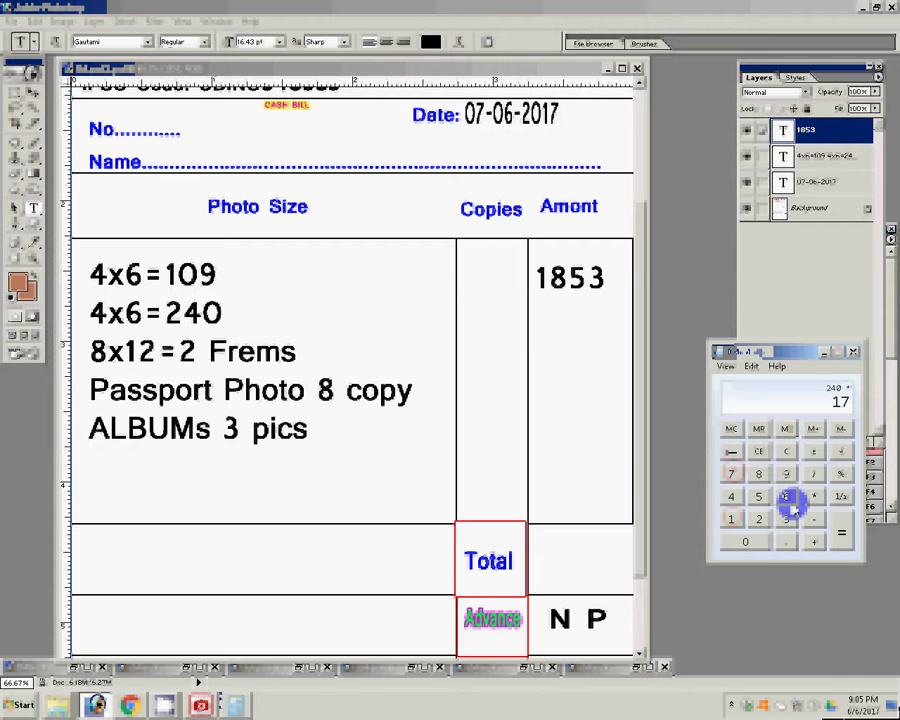
pyautogui.press('Return')
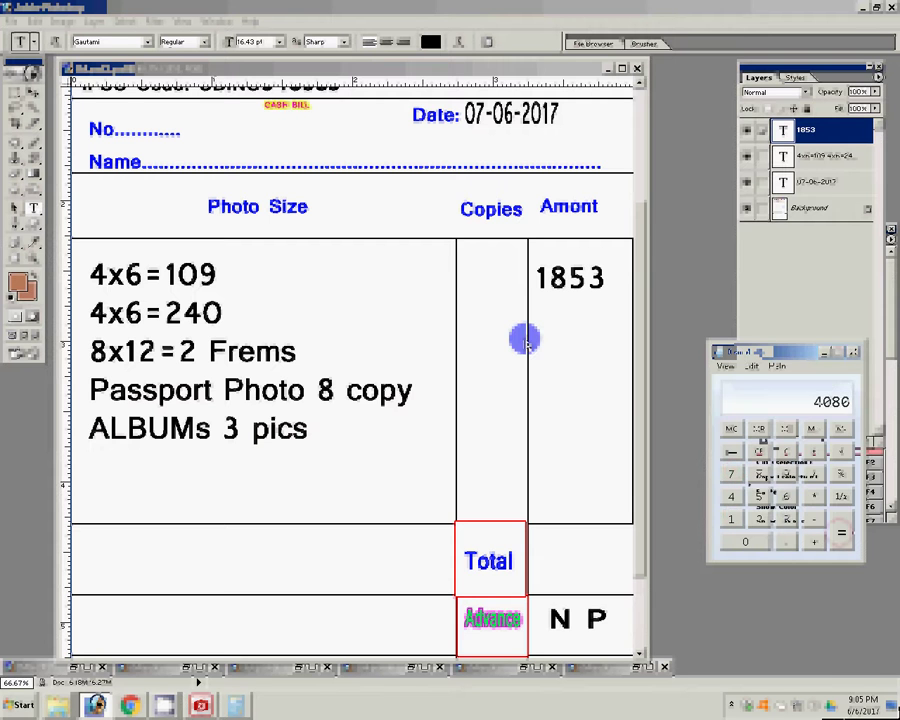
# Enter 4080 below 1853 in the Amont column
pyautogui.click(540, 342)
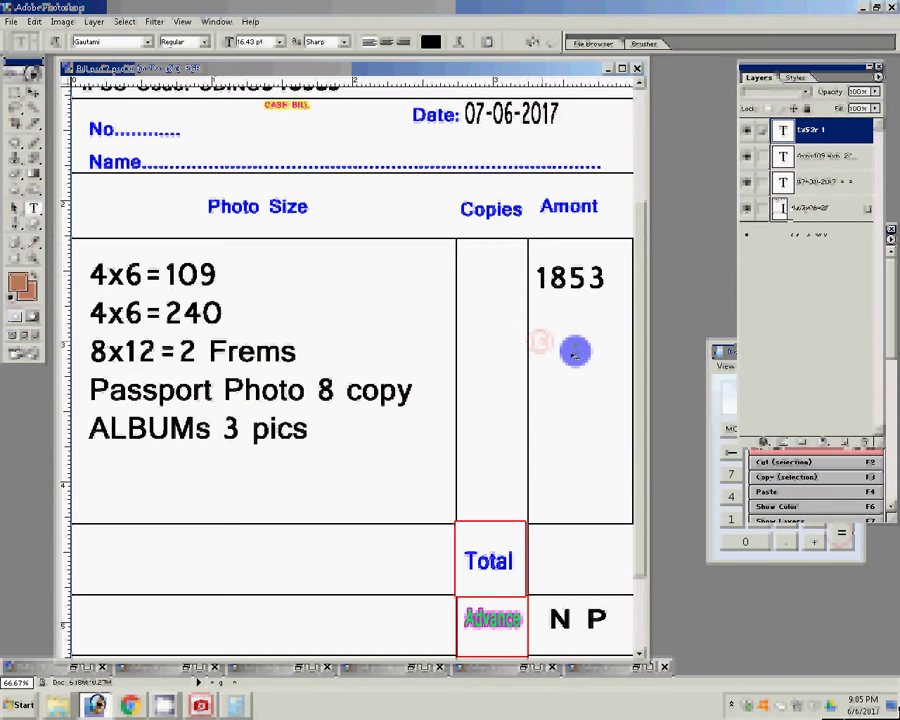
pyautogui.write('4')
pyautogui.write('080')
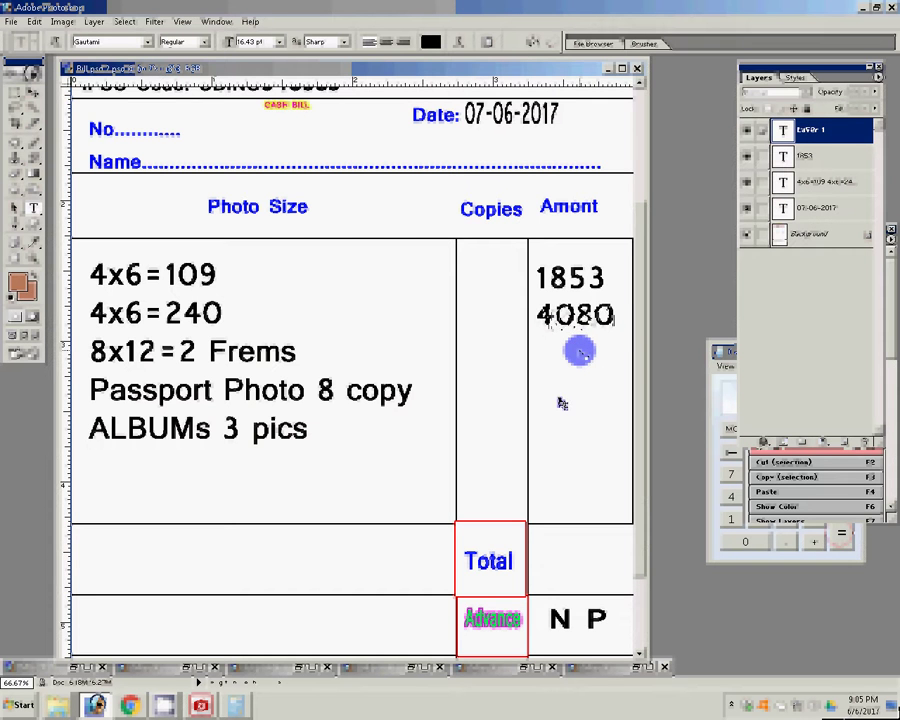
pyautogui.click(559, 396)
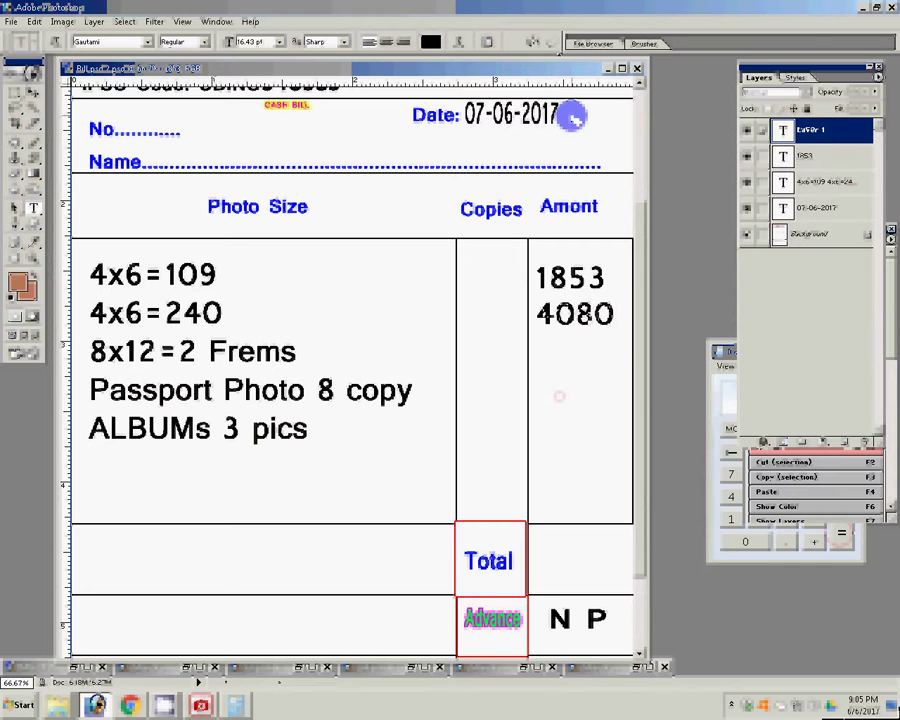
pyautogui.click(547, 359)
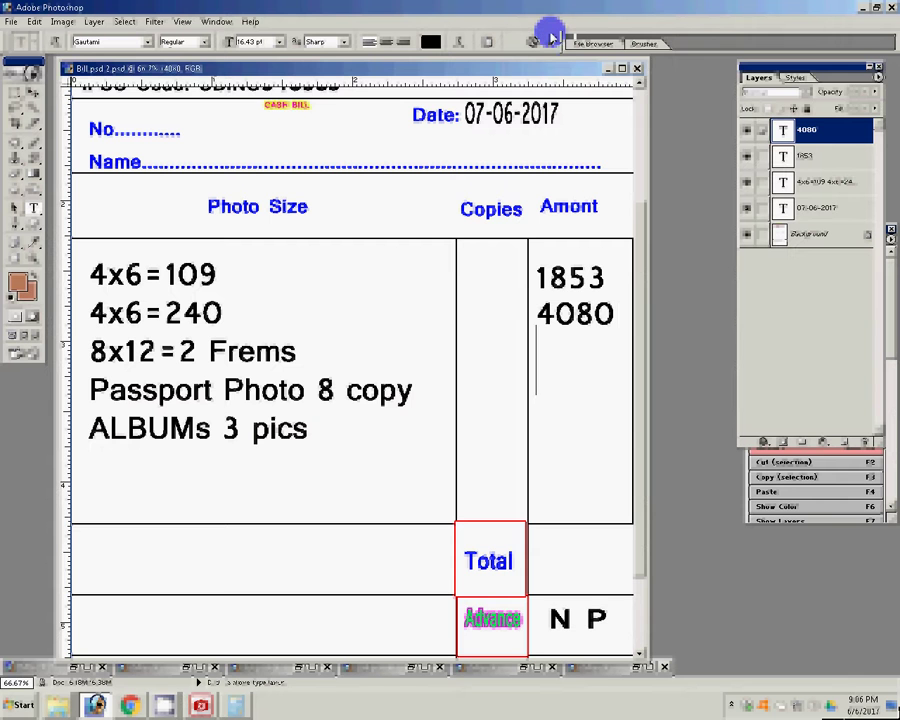
# Add 1300, 70 and 435 as separate lines below 4080 in the Amont column
pyautogui.click(372, 461)
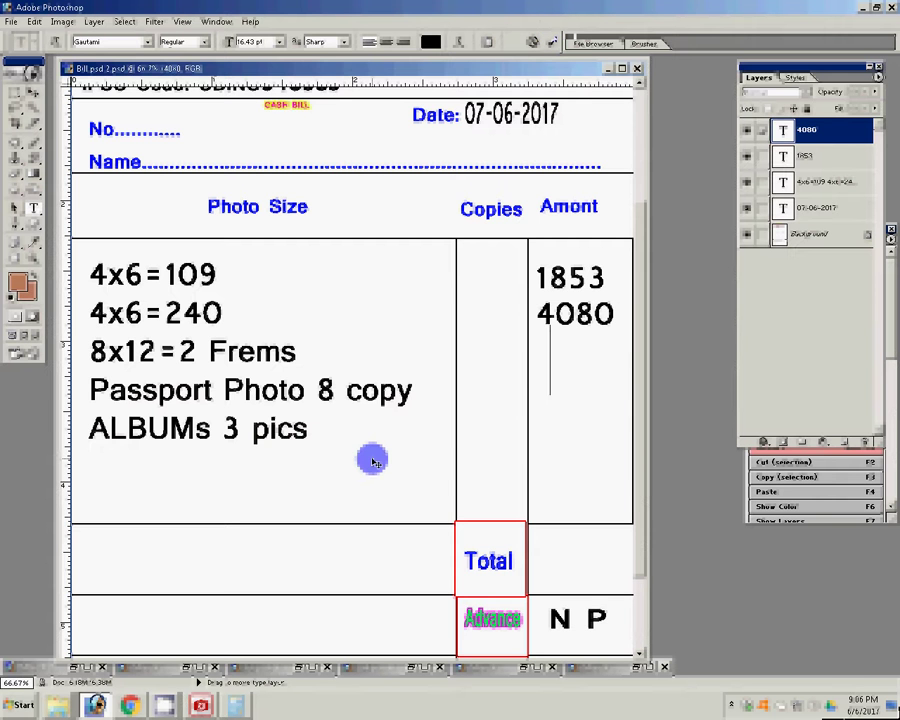
pyautogui.write('1300')
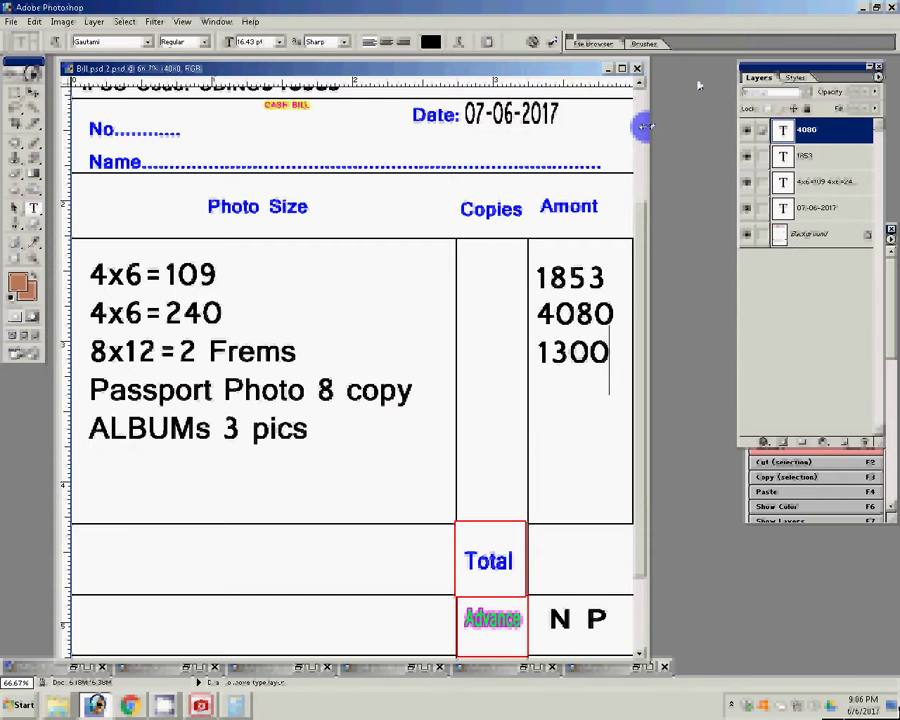
pyautogui.press('Return')
pyautogui.write('70')
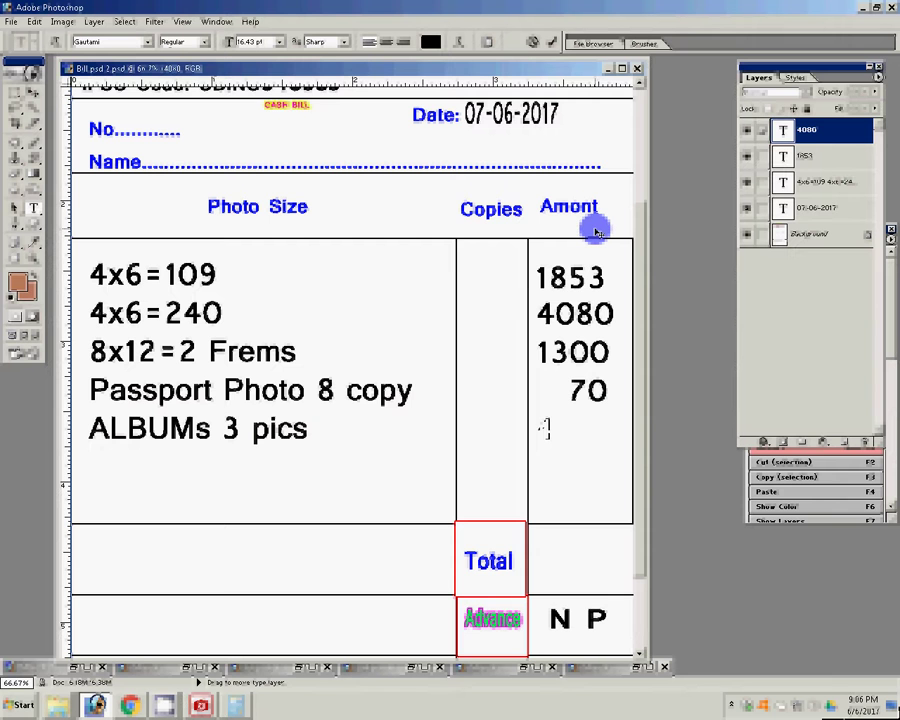
pyautogui.write('135')
pyautogui.write('1')
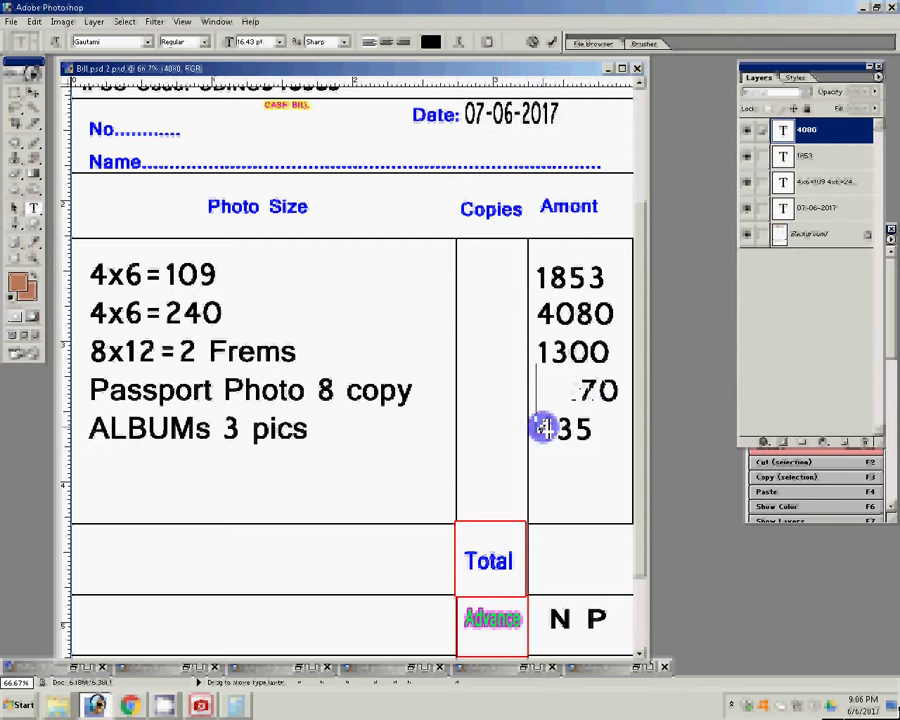
pyautogui.press('BackSpace')
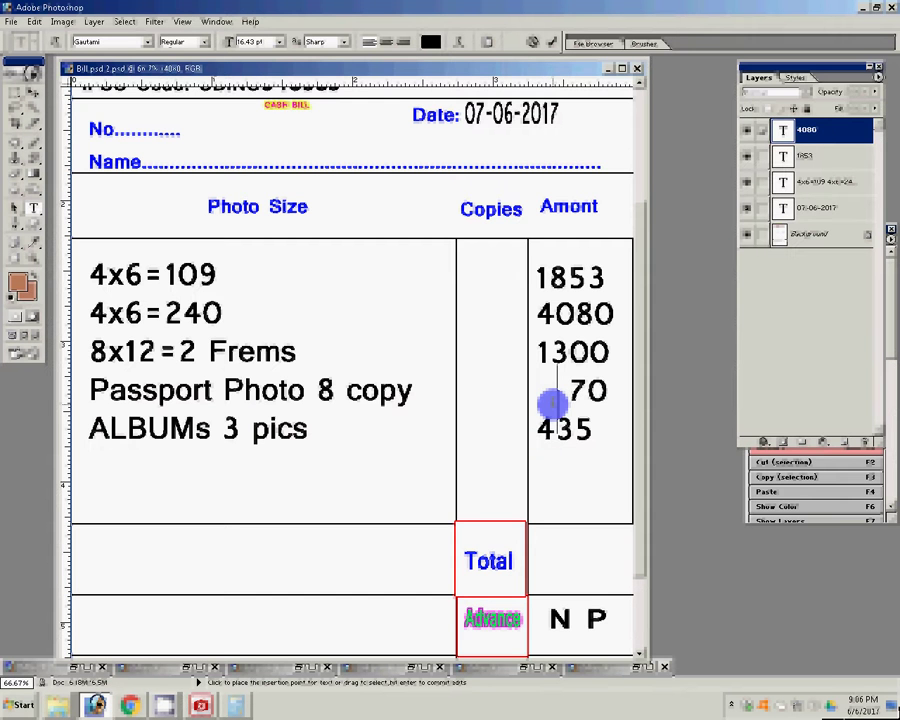
pyautogui.press('End')
pyautogui.press('Right')
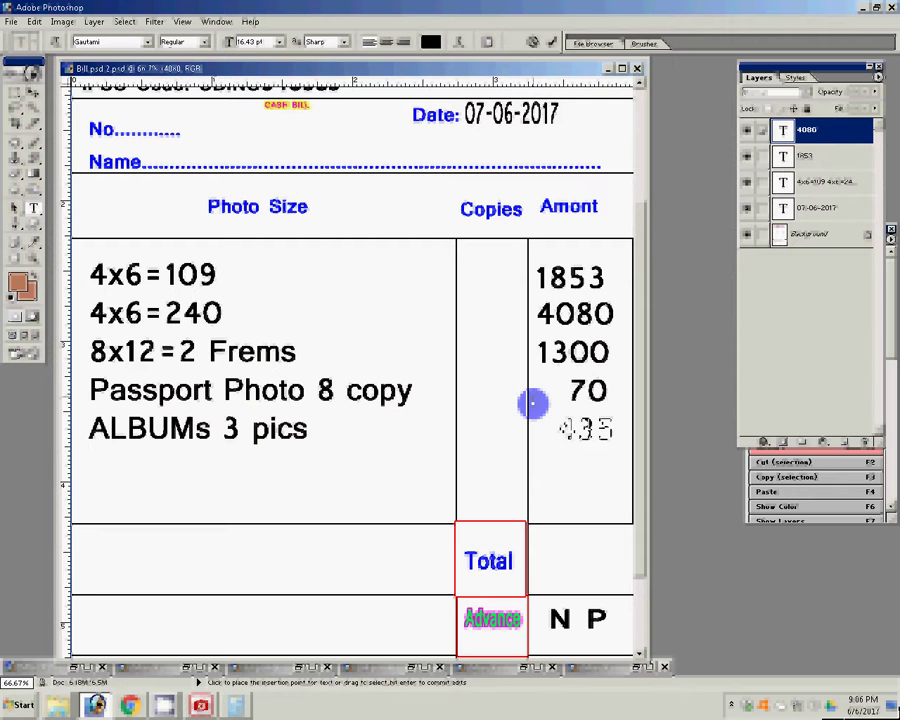
pyautogui.click(551, 41)
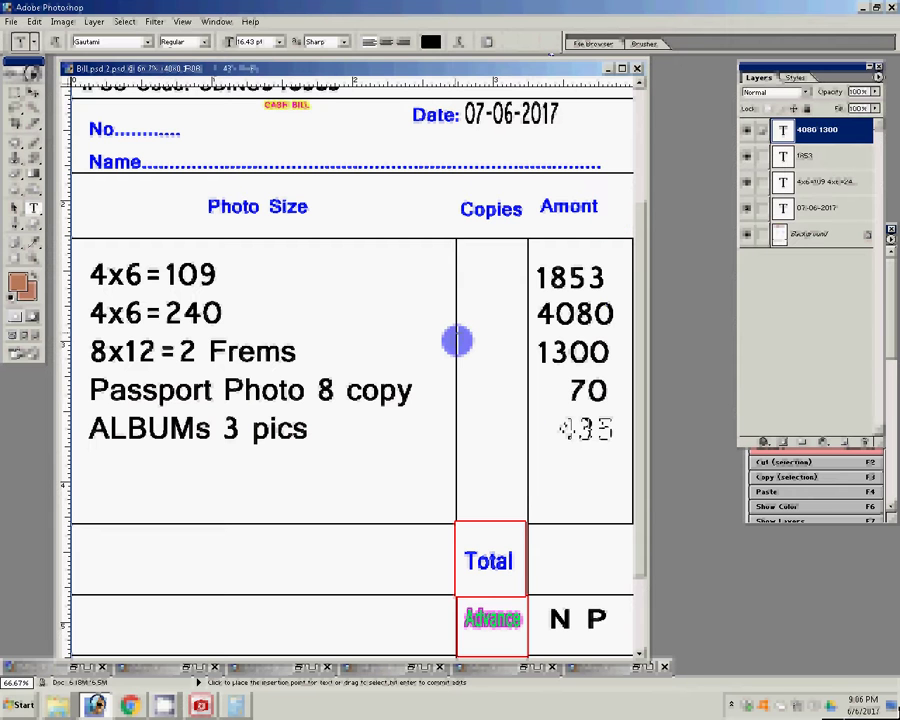
# Nudge the 1853 amount right to line up with the other amounts
pyautogui.press('v')
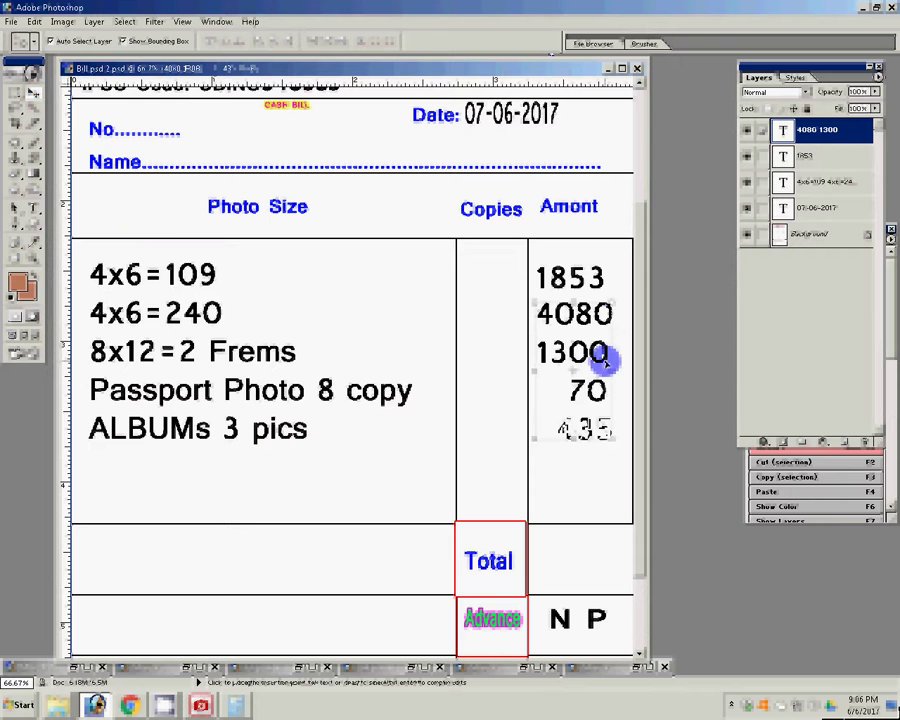
pyautogui.hotkey('alt', '[')
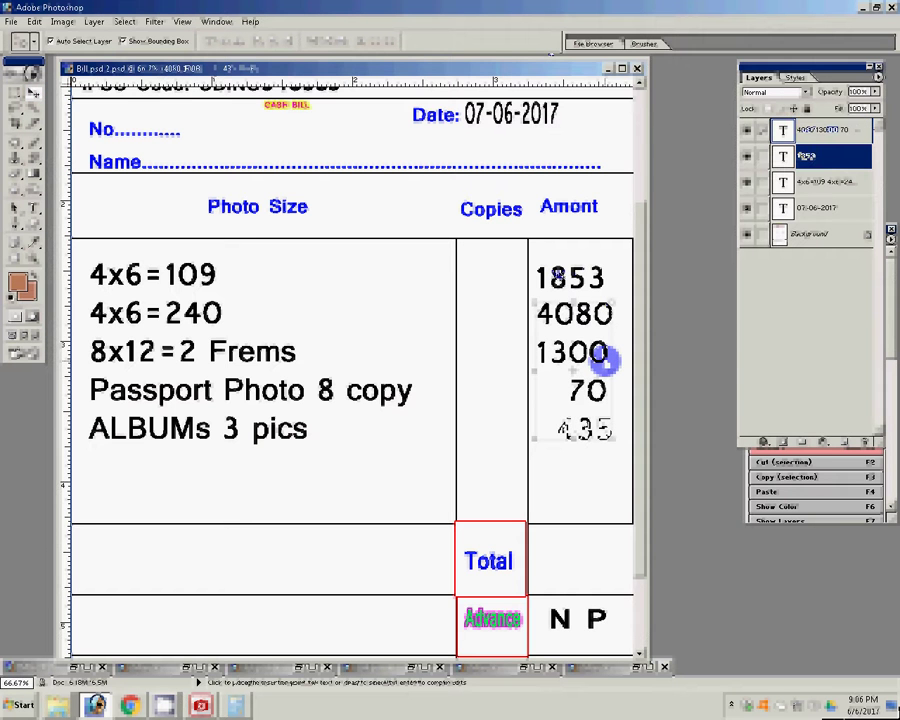
pyautogui.moveTo(560, 282); pyautogui.dragTo(565, 297)
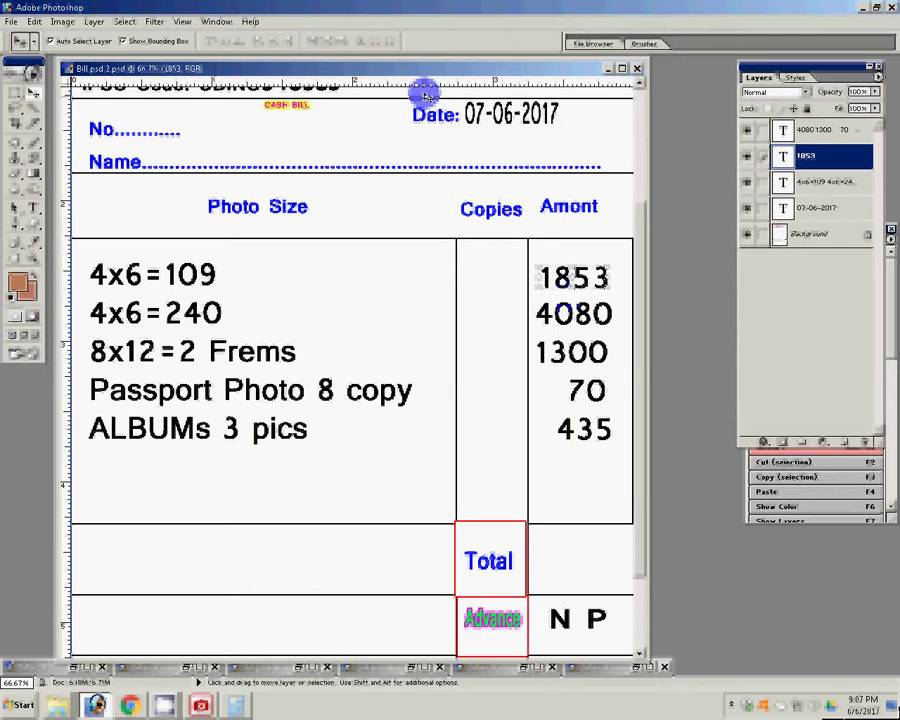
# Clear Calculator and start summing 1853 + 4080
pyautogui.hotkey('alt', 'Tab')
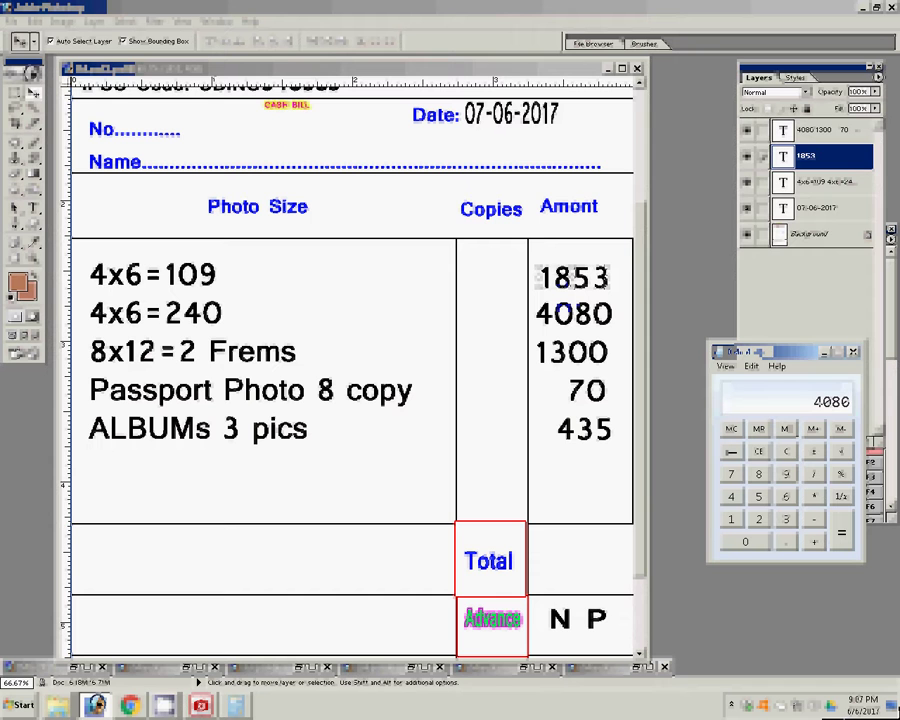
pyautogui.click(788, 452)
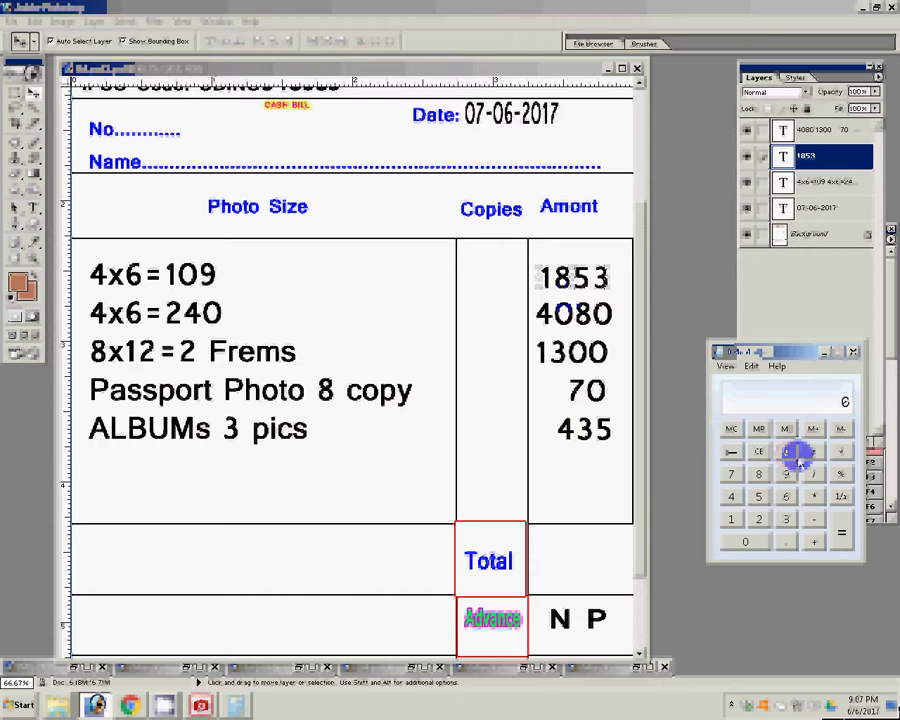
pyautogui.click(729, 519)
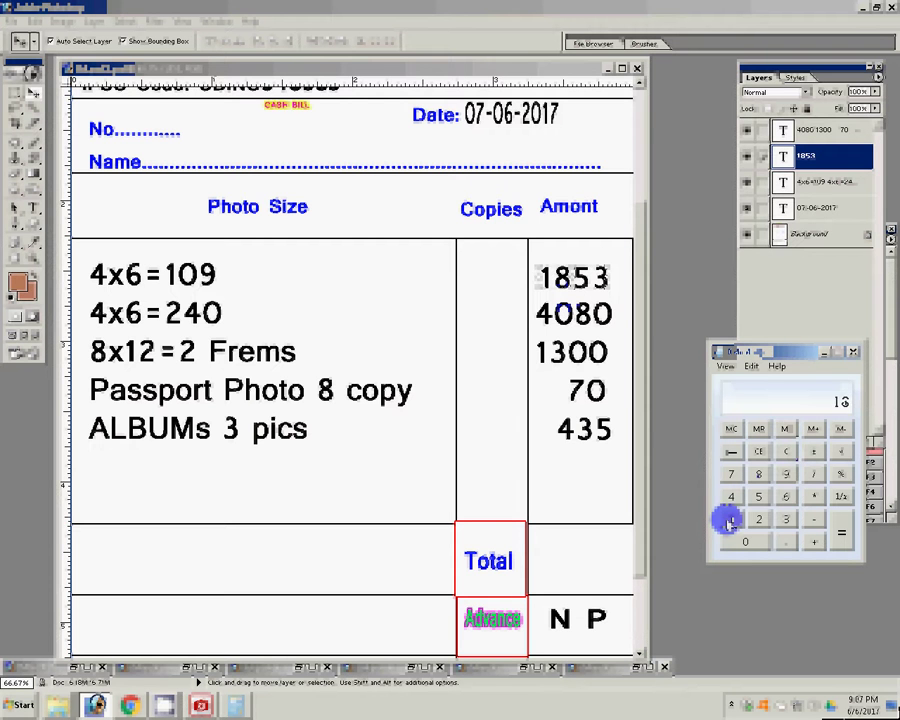
pyautogui.write('53')
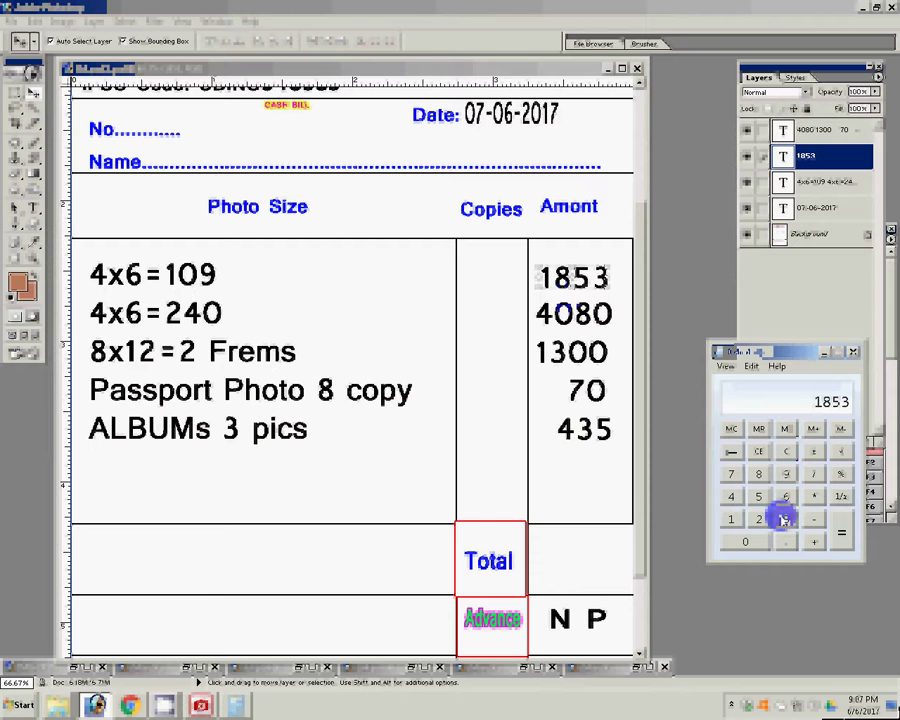
pyautogui.click(814, 538)
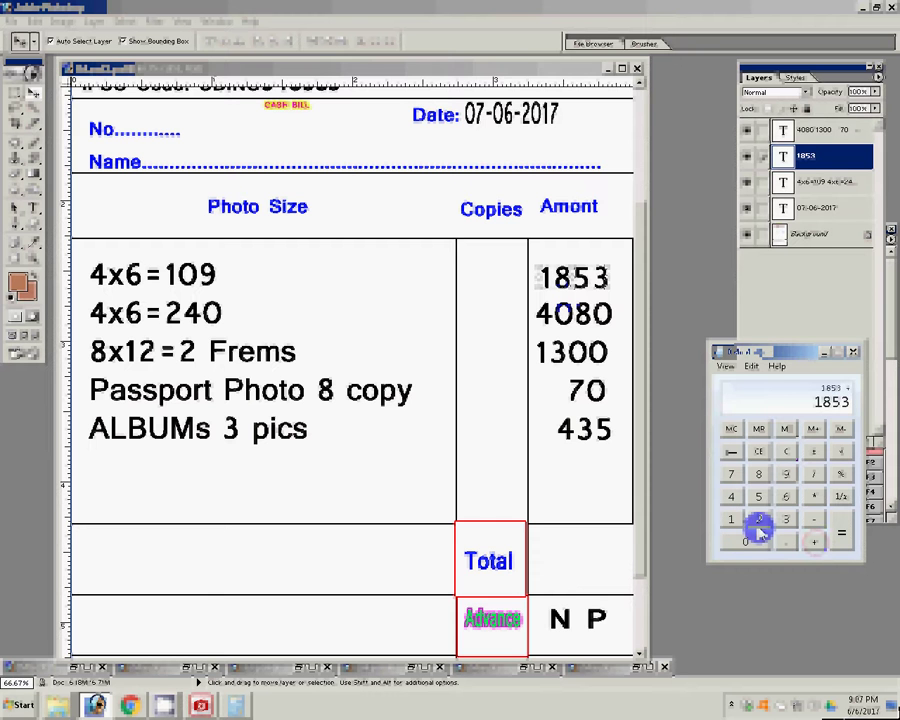
pyautogui.write('408')
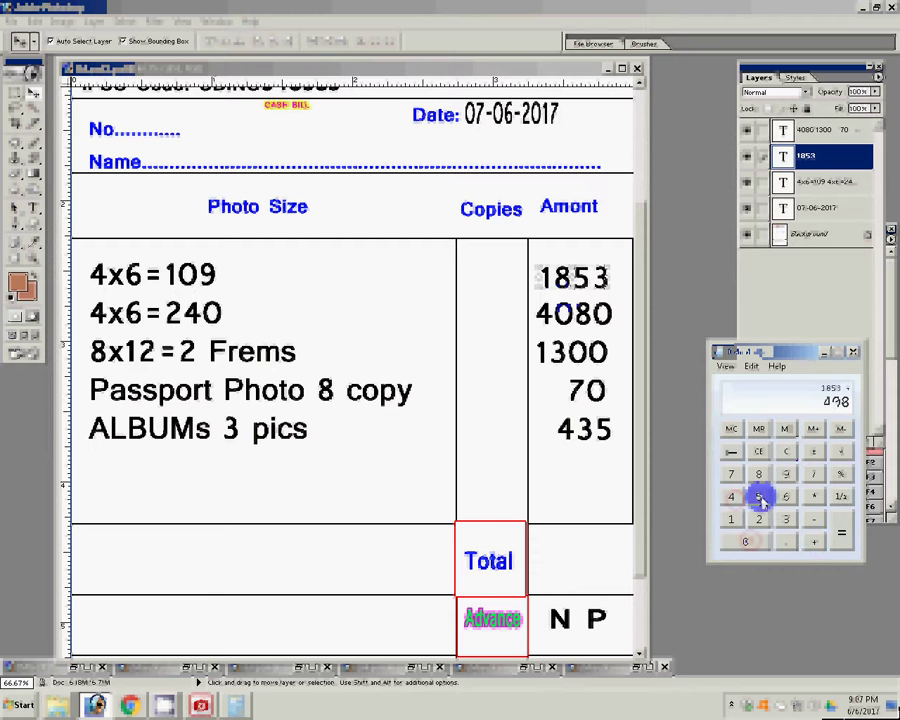
pyautogui.write('0')
pyautogui.click(812, 542)
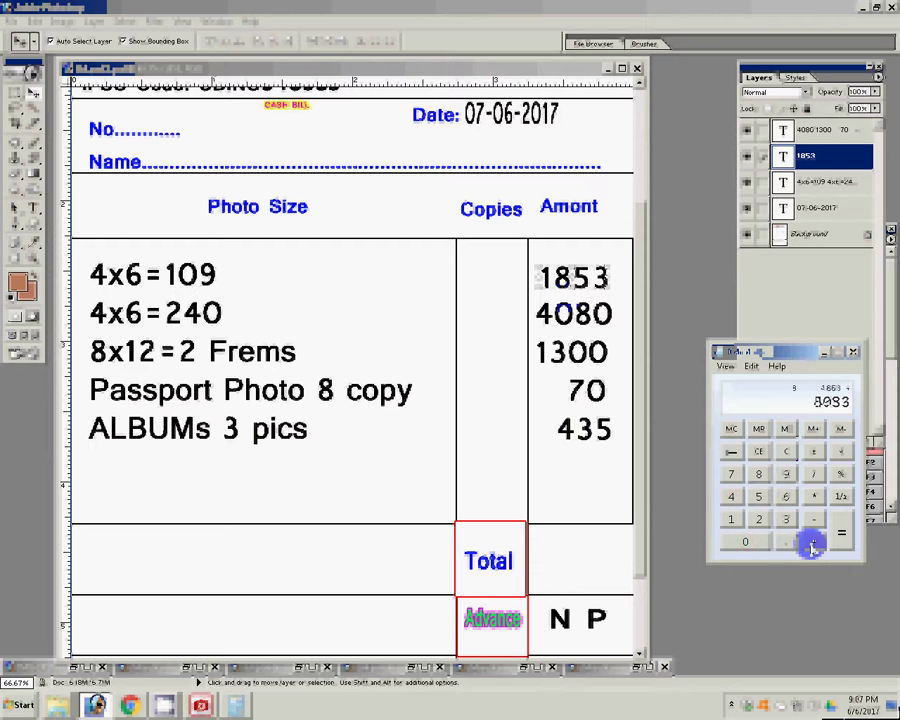
# Add 1300, 70 and 435 to reach the 7738 total
pyautogui.write('1300')
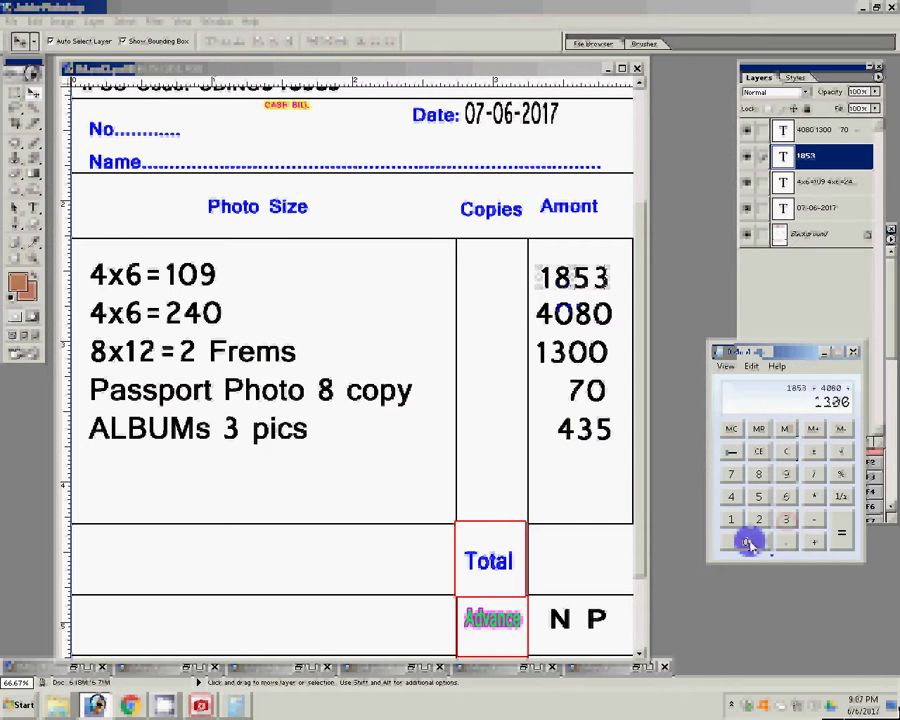
pyautogui.click(815, 543)
pyautogui.write('7')
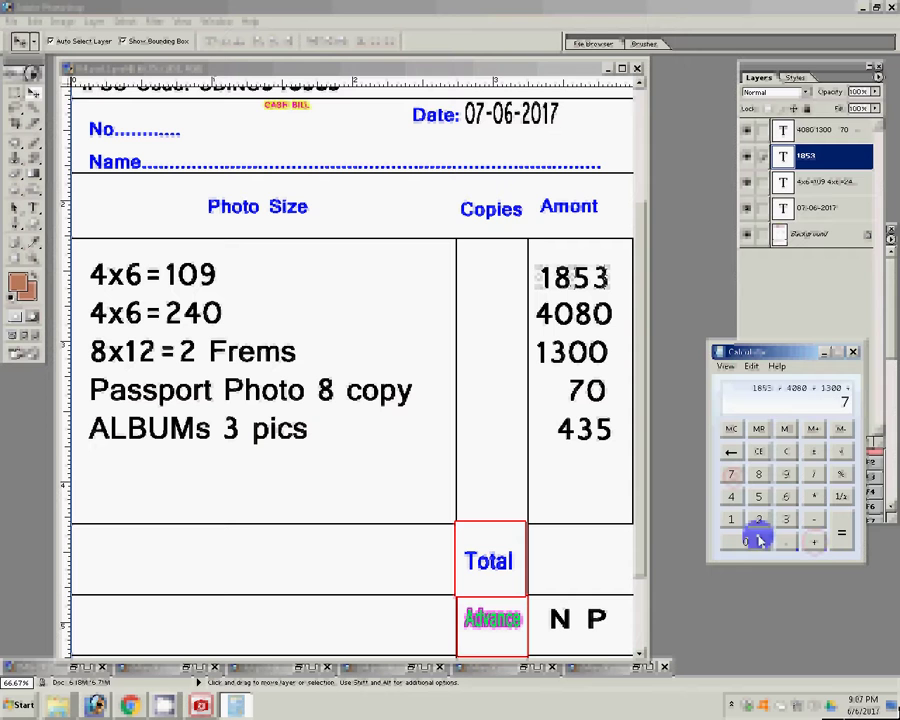
pyautogui.click(758, 541)
pyautogui.click(815, 543)
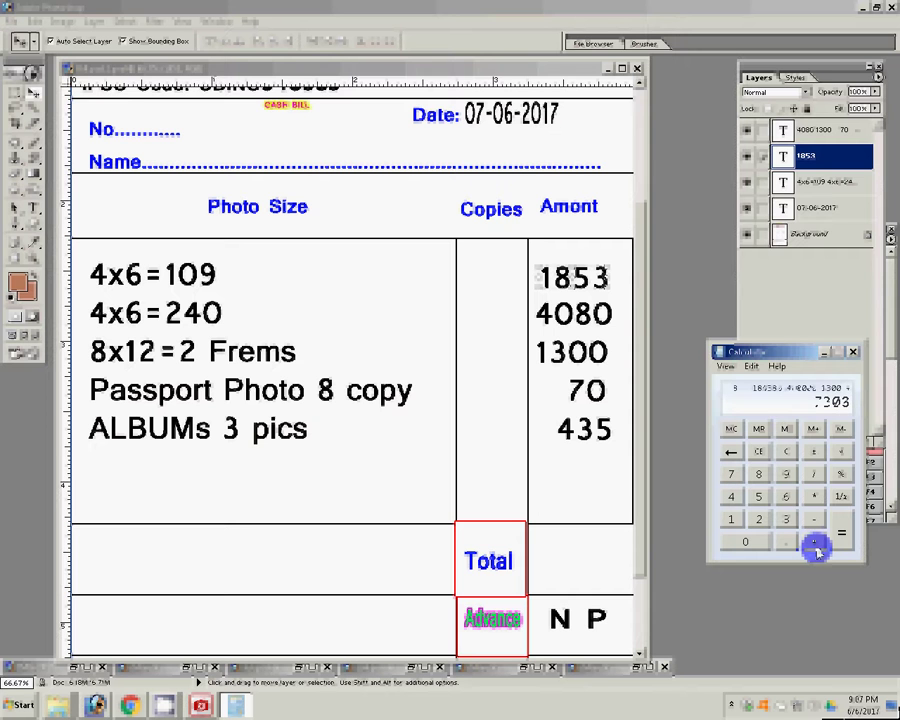
pyautogui.click(733, 500)
pyautogui.click(758, 497)
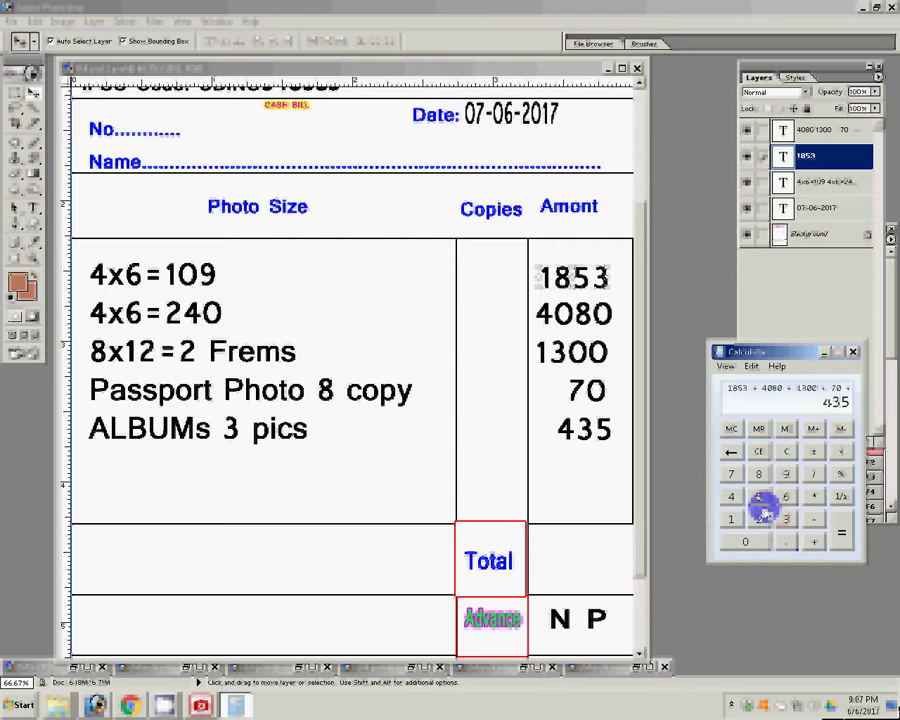
pyautogui.click(842, 536)
pyautogui.click(733, 487)
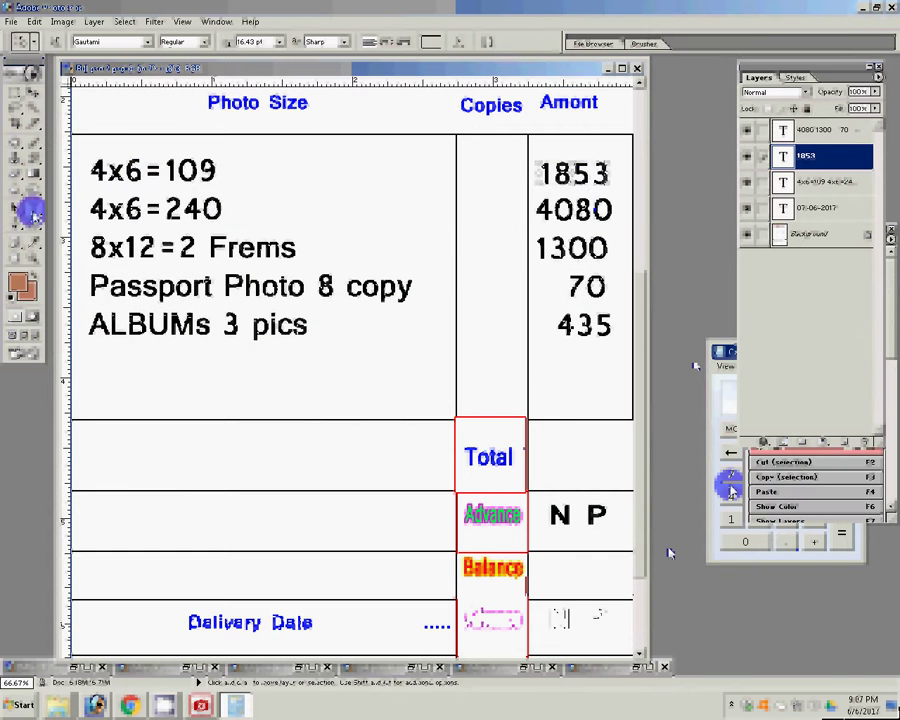
# Enter 7738 beside Total and place a duplicated 7738 layer in the Balance row
pyautogui.click(566, 460)
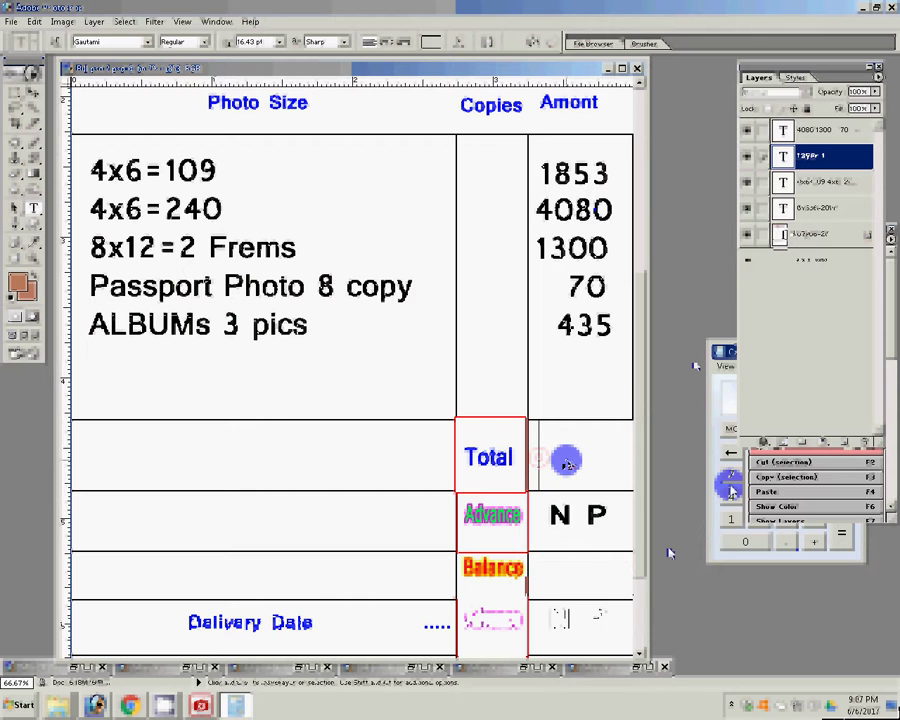
pyautogui.write('77')
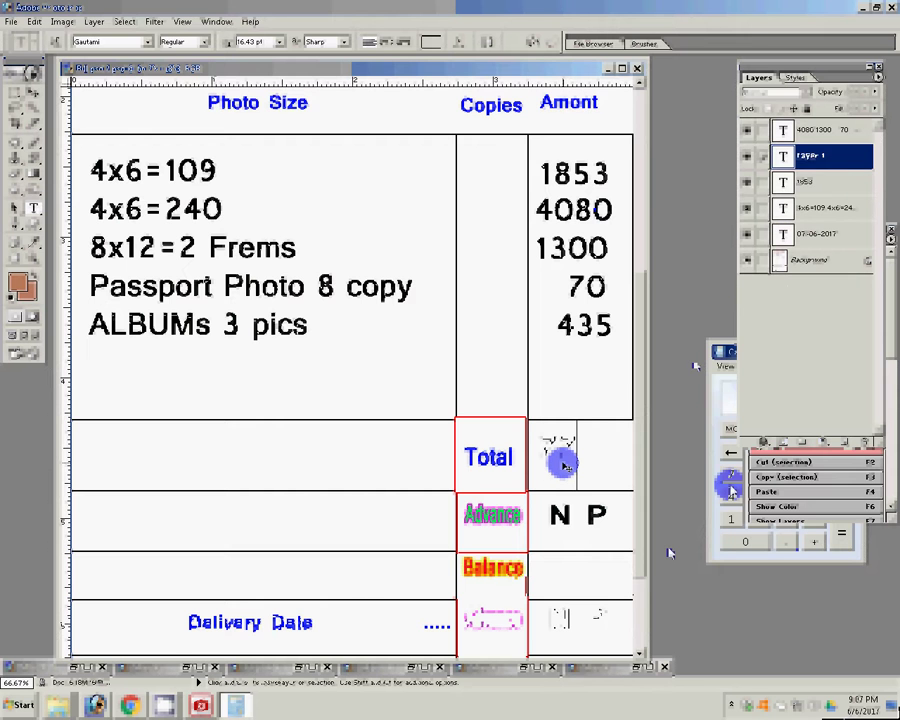
pyautogui.write('38')
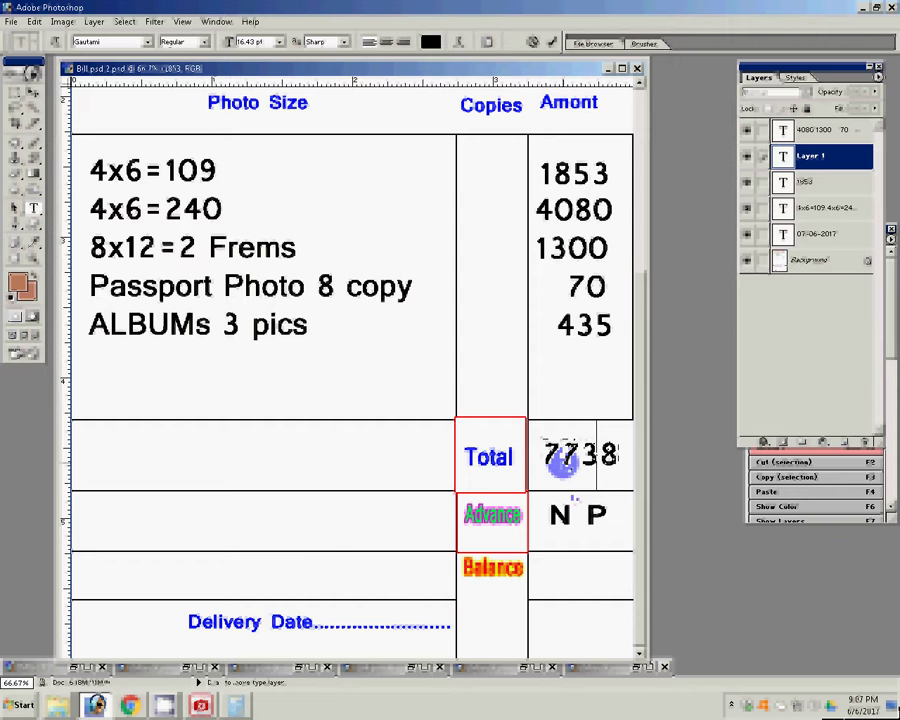
pyautogui.click(568, 374)
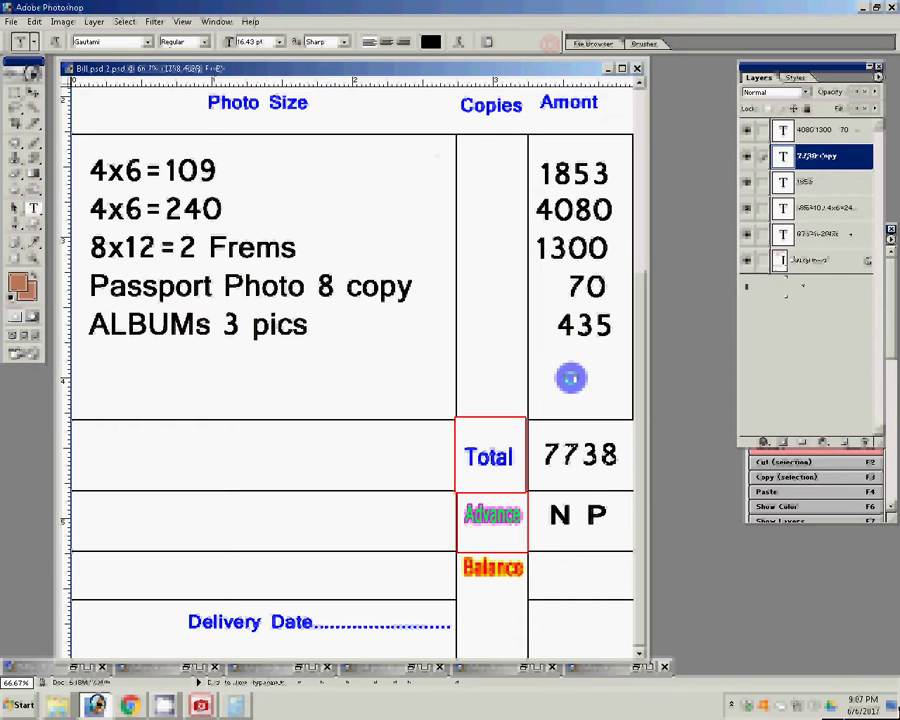
pyautogui.click(20, 77)
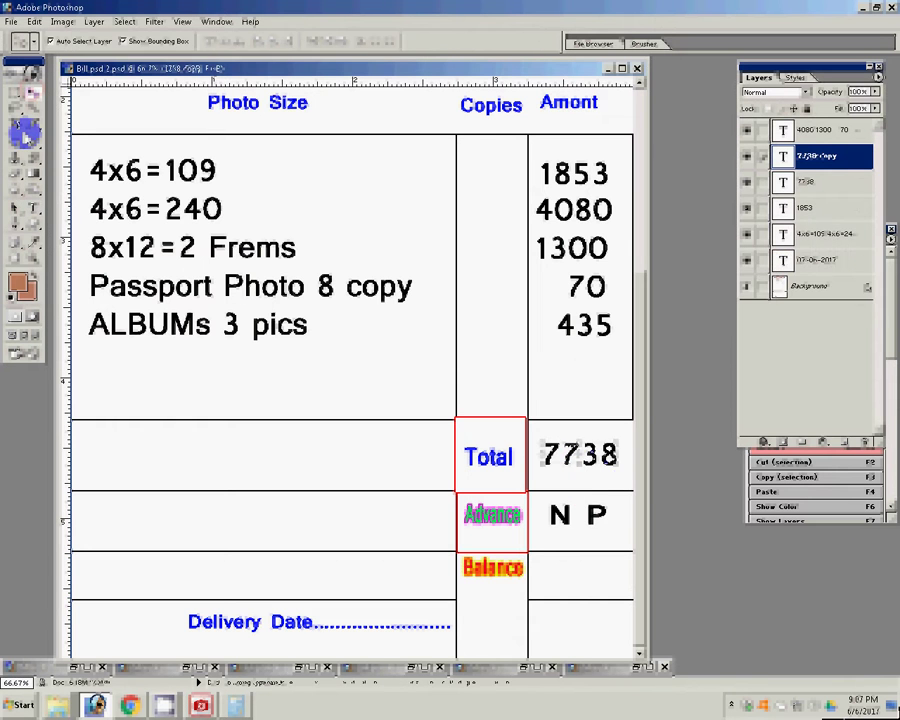
pyautogui.moveTo(590, 455); pyautogui.dragTo(592, 572)
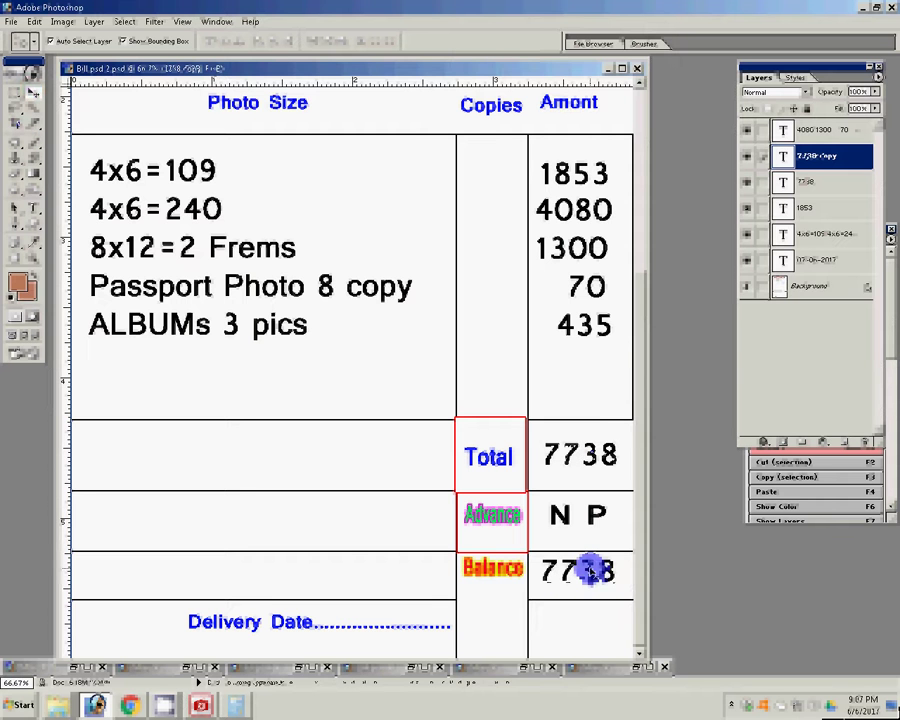
pyautogui.hotkey('ctrl', 'j')
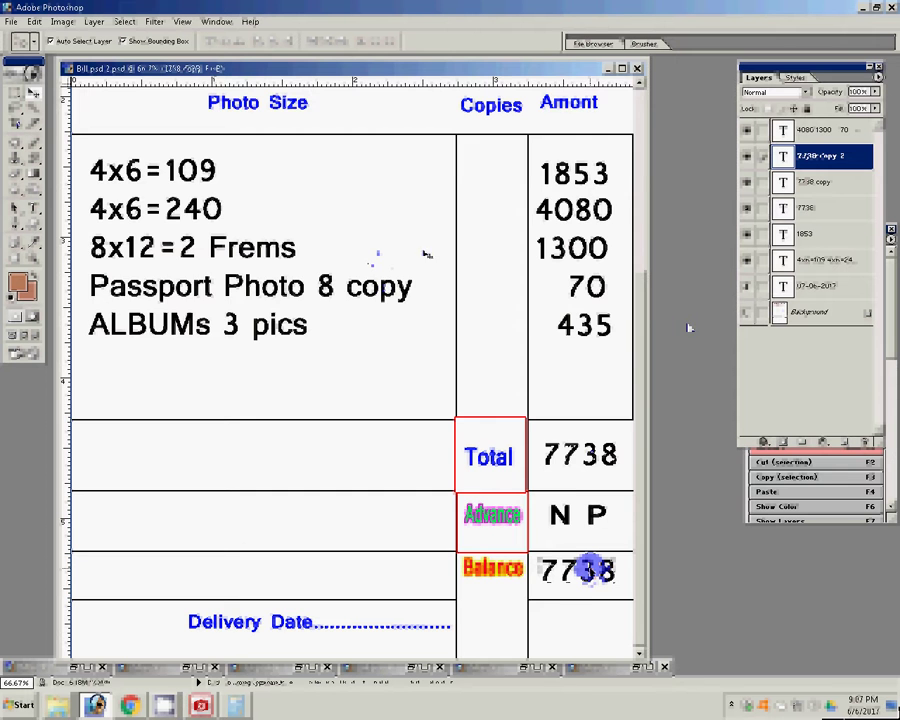
# Select the 07-06-2017 date layer and start dragging it down the bill
pyautogui.scroll(2, 503, 268)
pyautogui.scroll(2, 470, 220)
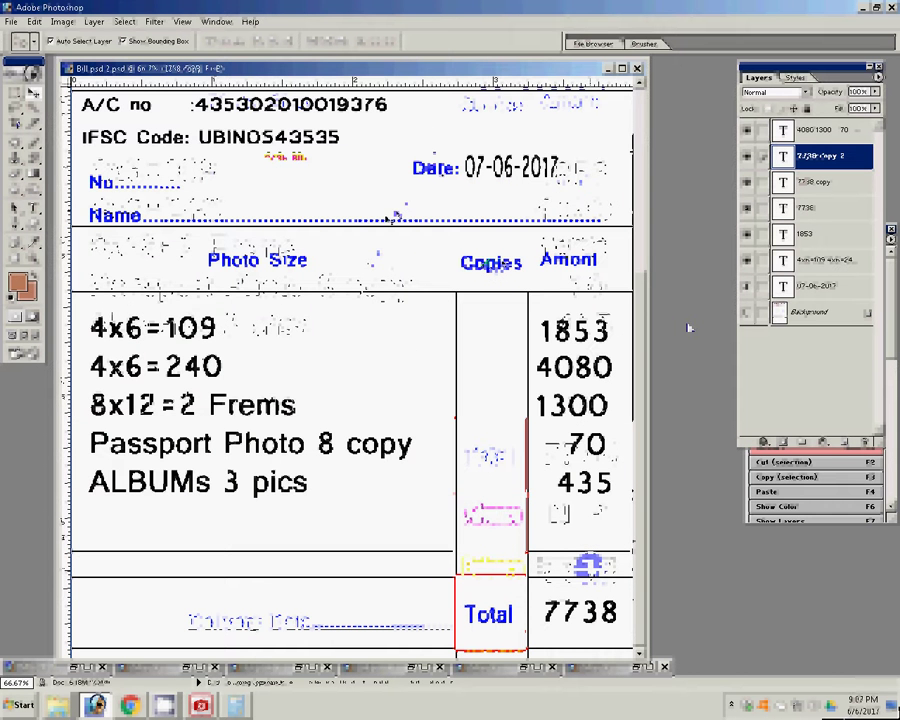
pyautogui.click(378, 218)
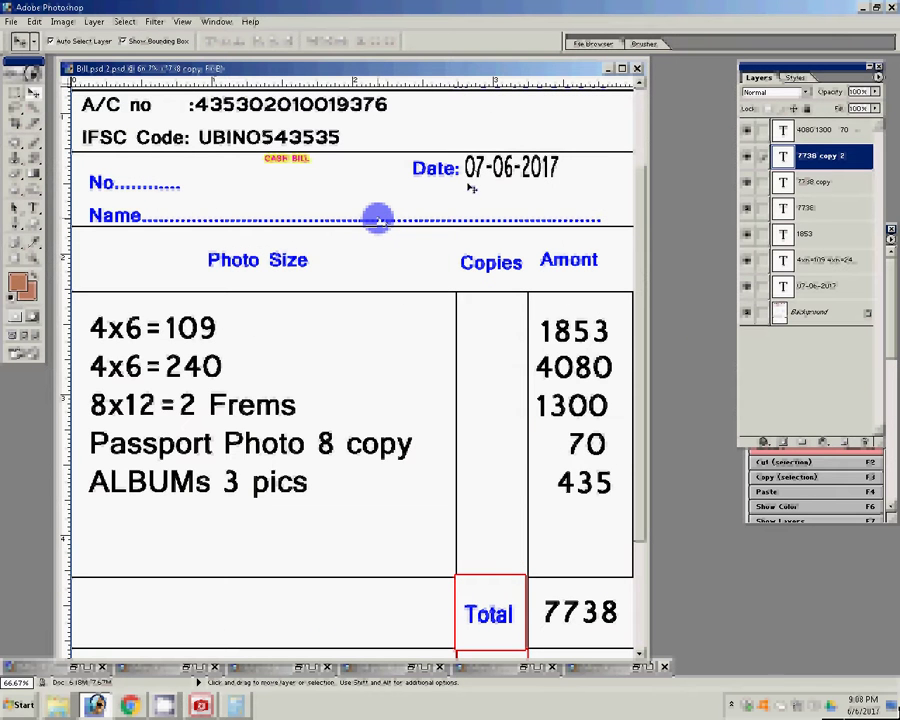
pyautogui.click(32, 207)
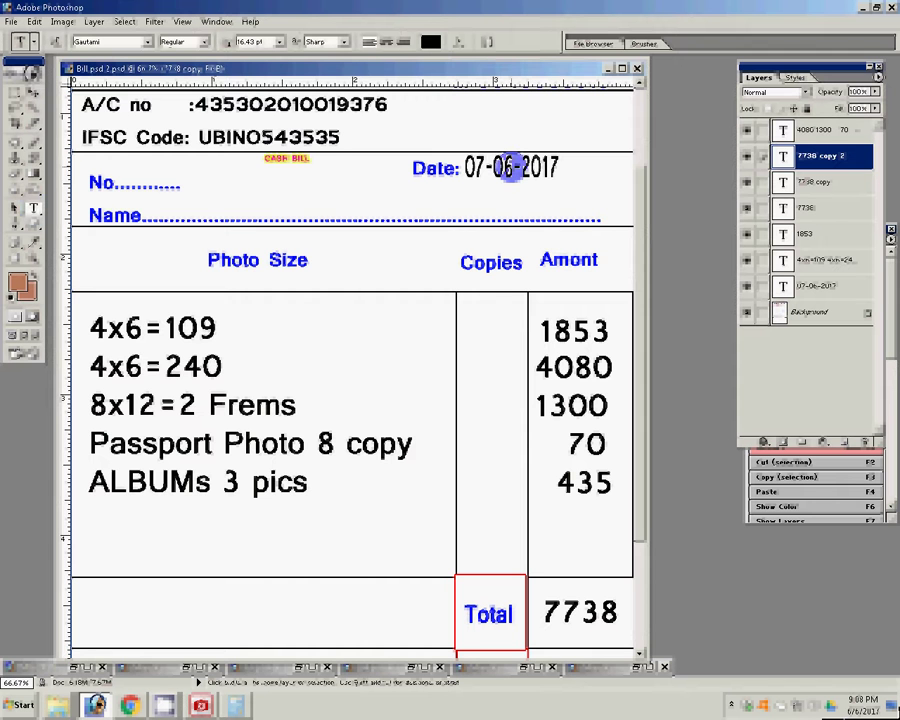
pyautogui.click(507, 168)
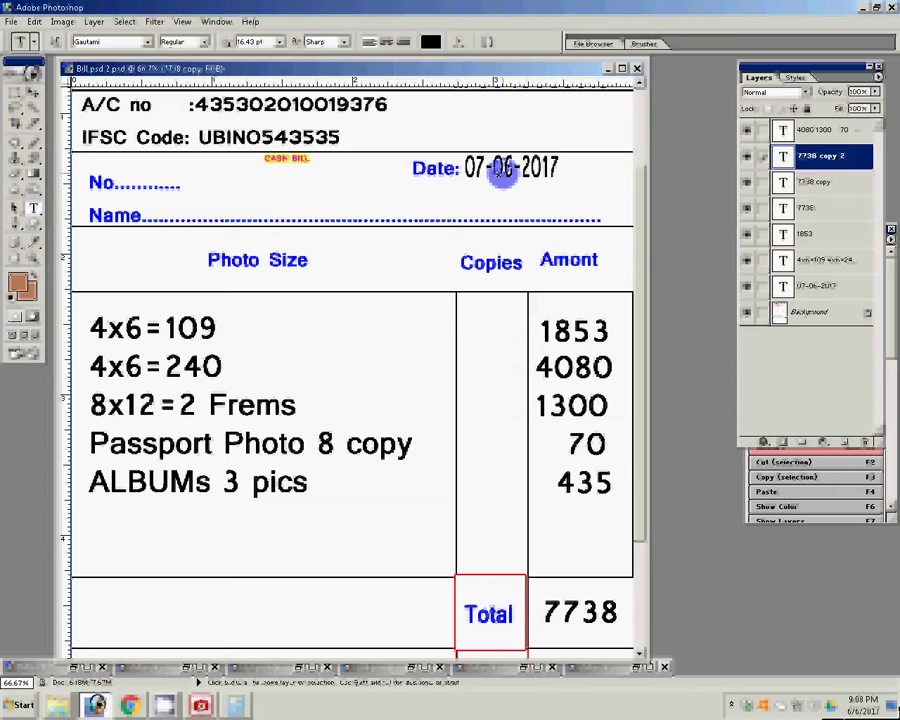
pyautogui.click(30, 90)
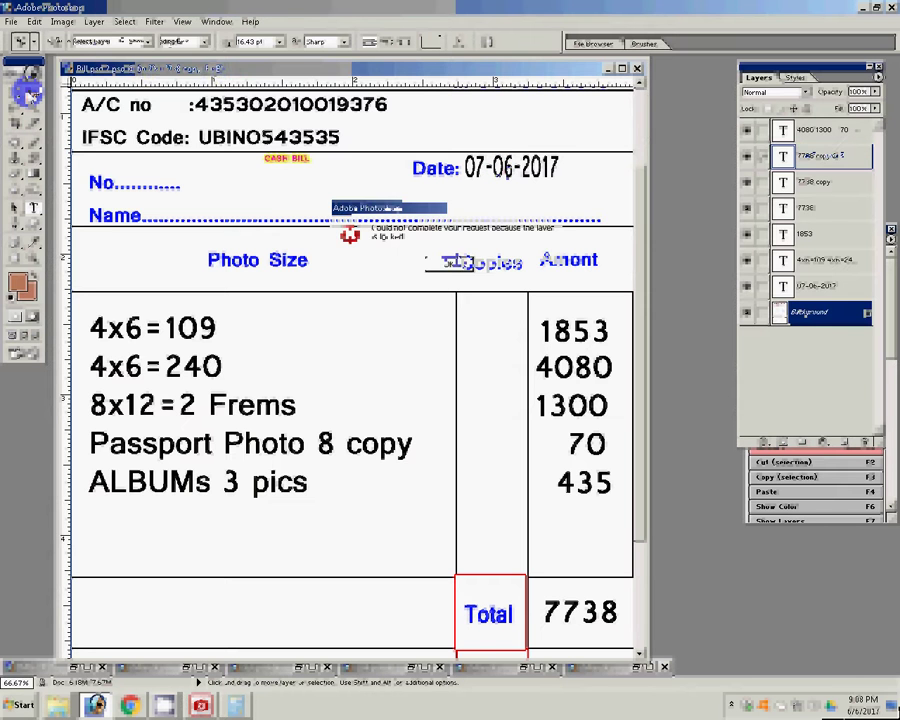
pyautogui.press('Return')
pyautogui.click(510, 173)
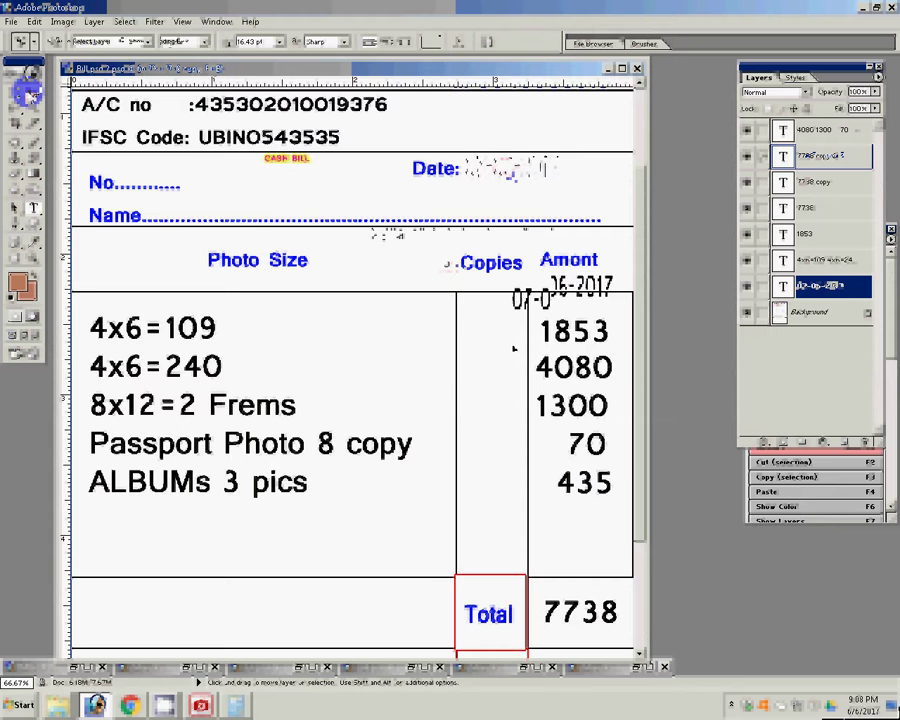
pyautogui.moveTo(510, 173); pyautogui.dragTo(430, 413)
# Place the date on the Delivery Date line and an Alt-dragged copy beside Date:
pyautogui.scroll(-3, 430, 413)
pyautogui.click(30, 91)
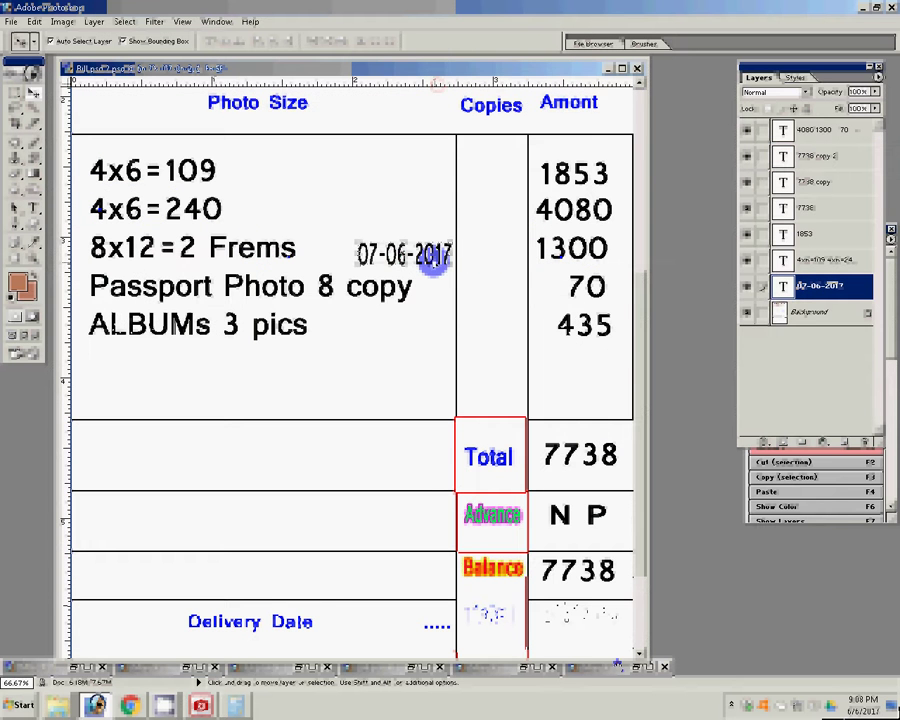
pyautogui.moveTo(433, 258); pyautogui.dragTo(397, 615)
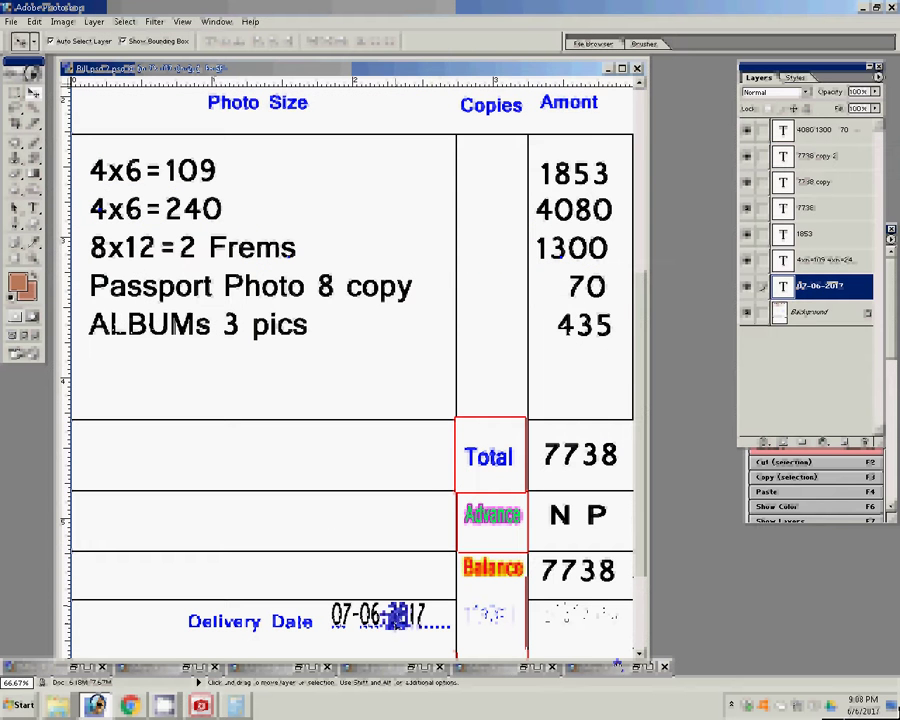
pyautogui.moveTo(397, 615); pyautogui.dragTo(471, 418)
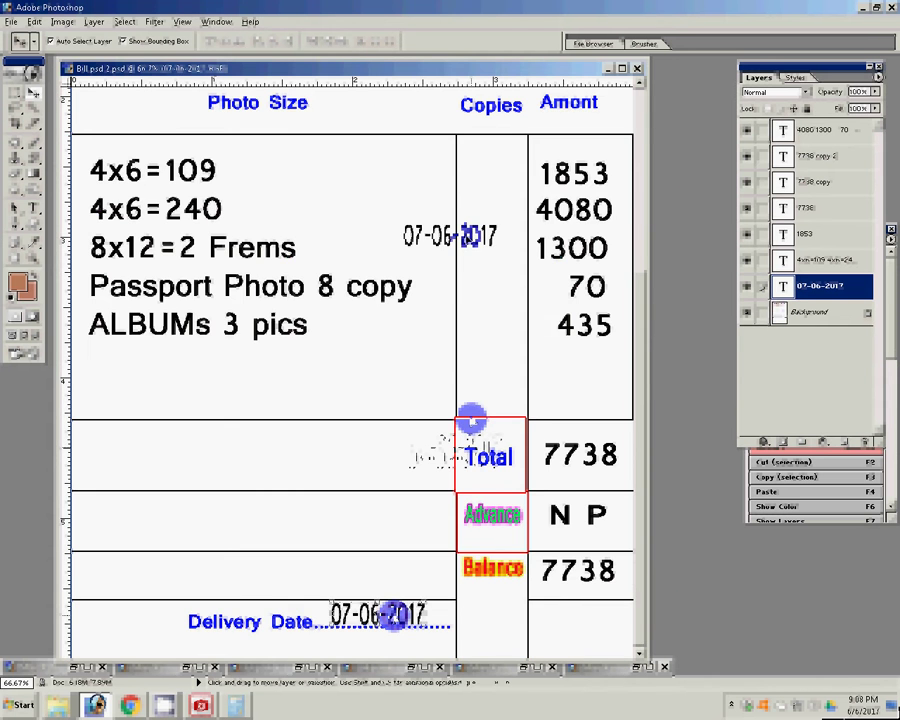
pyautogui.scroll(5, 471, 418)
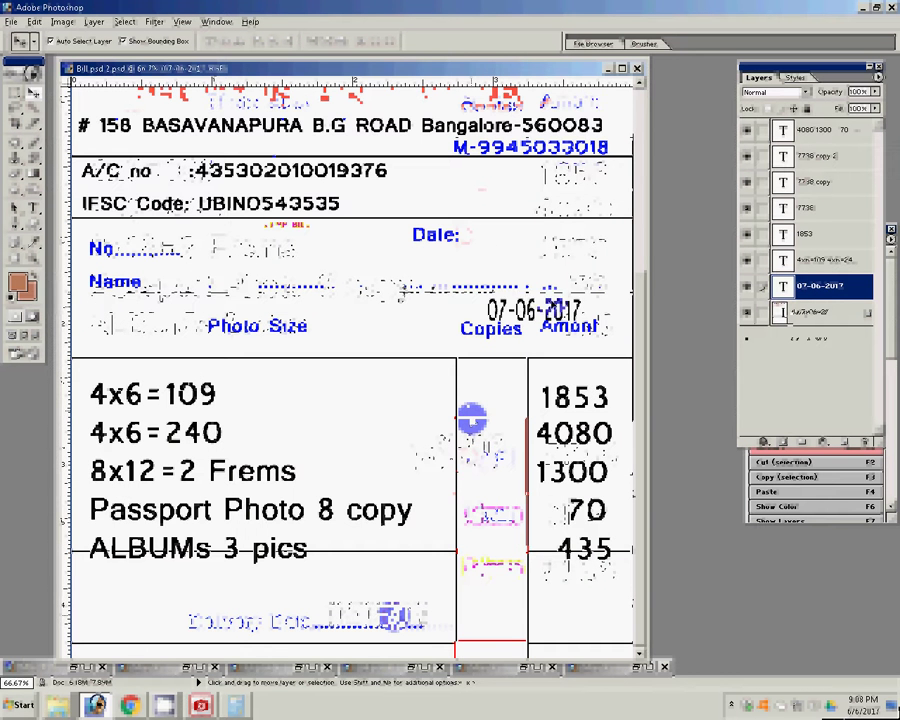
pyautogui.moveTo(545, 310); pyautogui.dragTo(540, 235)
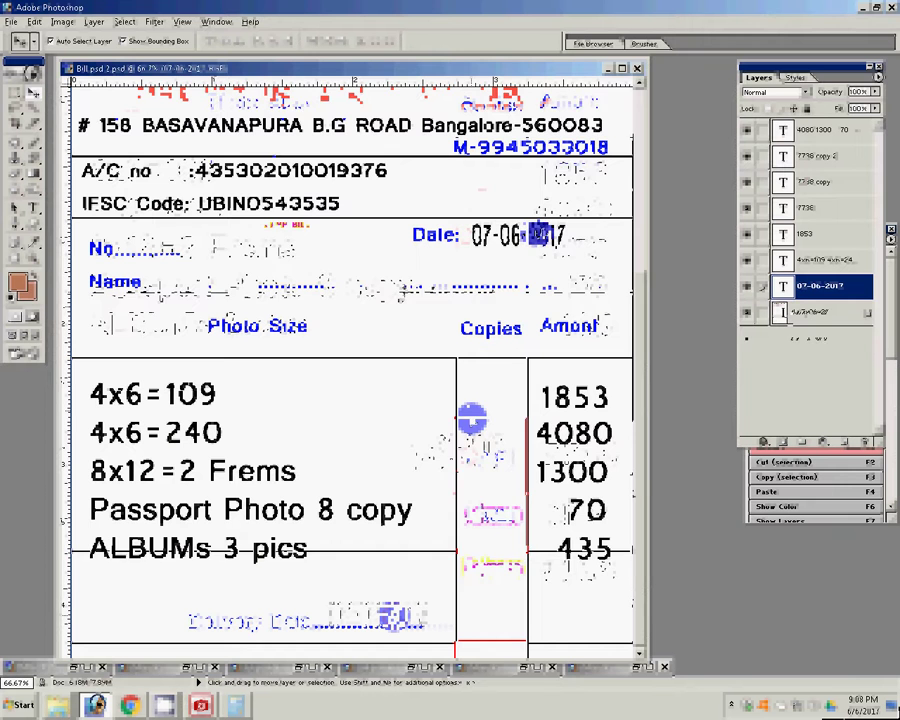
# Edit the date digits, typing 05 for the month, 4 for the day, and prefixing '06-'
pyautogui.click(33, 208)
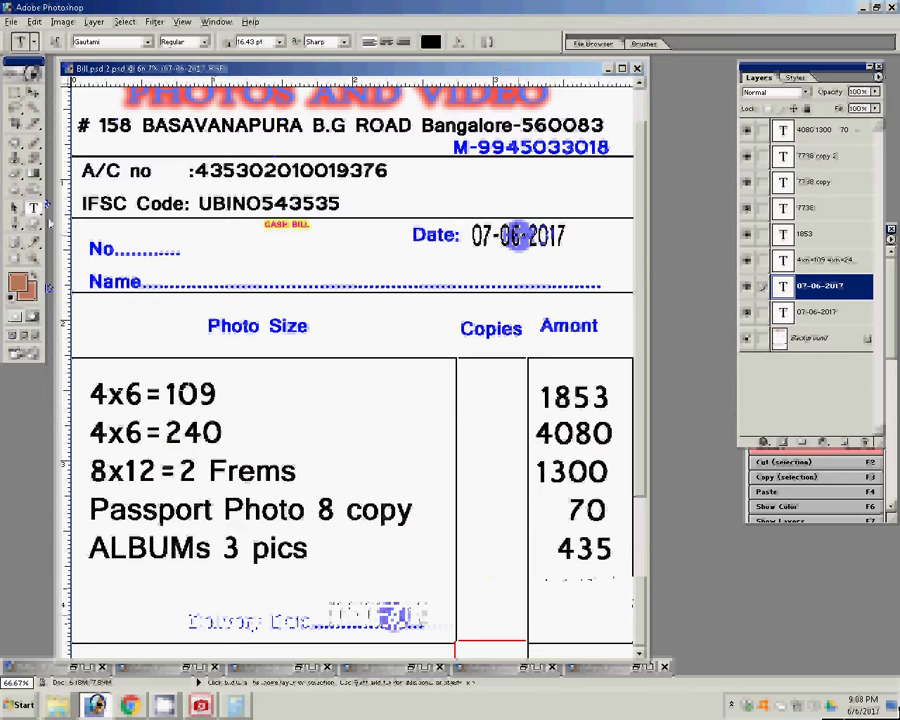
pyautogui.moveTo(517, 236); pyautogui.dragTo(498, 238)
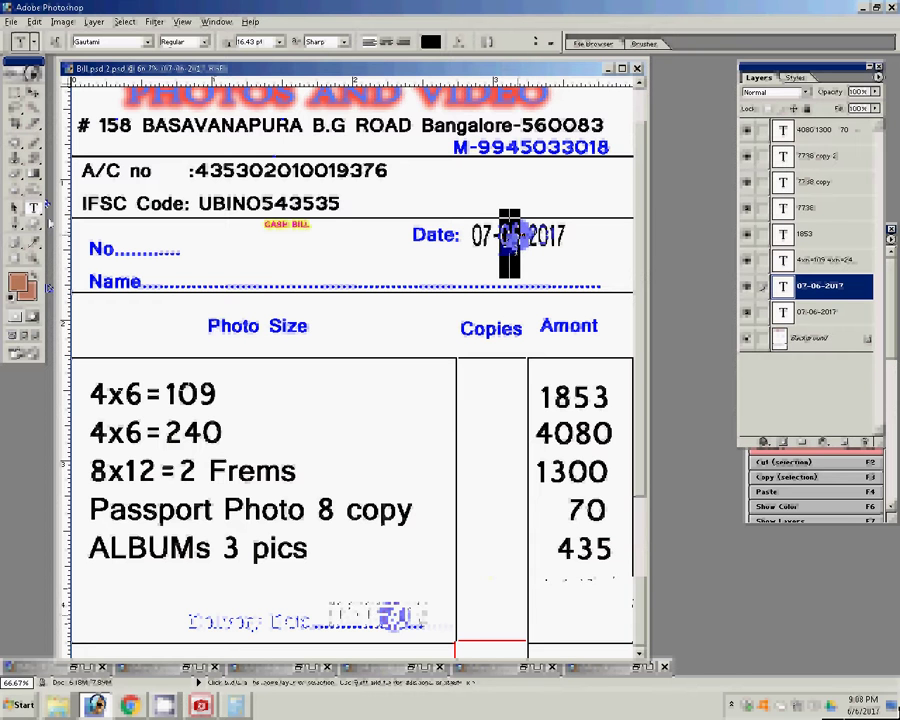
pyautogui.write('05')
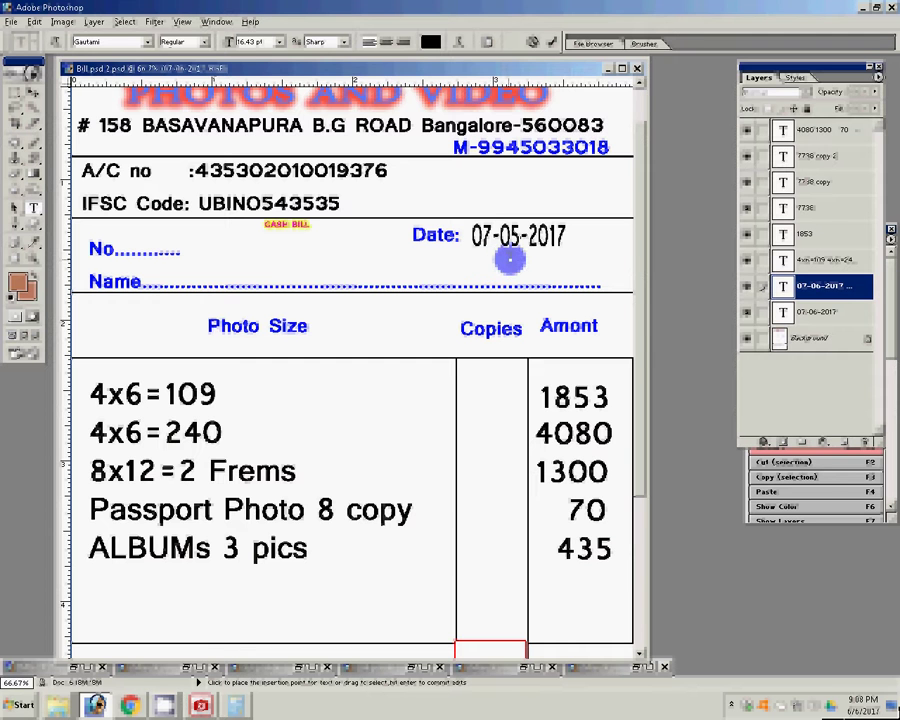
pyautogui.click(485, 237)
pyautogui.press('Delete')
pyautogui.write('4')
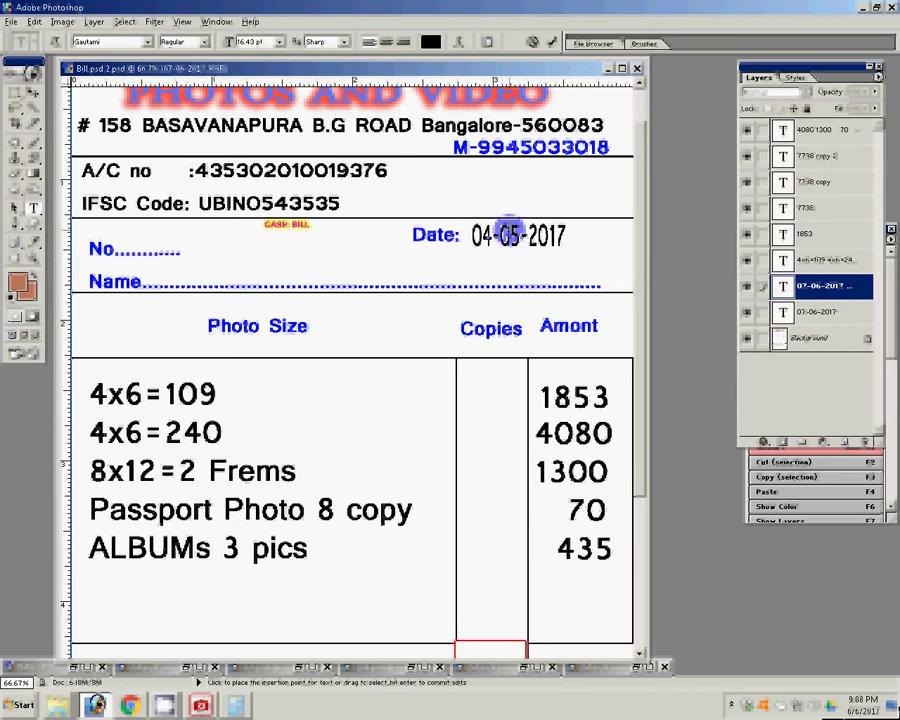
pyautogui.click(508, 228)
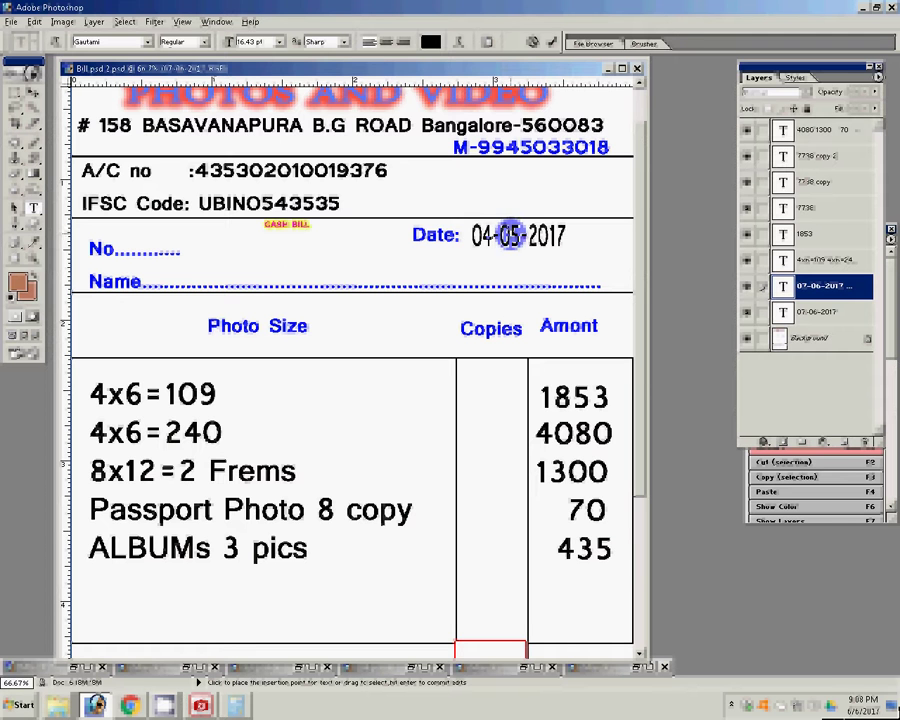
pyautogui.click(470, 235)
pyautogui.write('06')
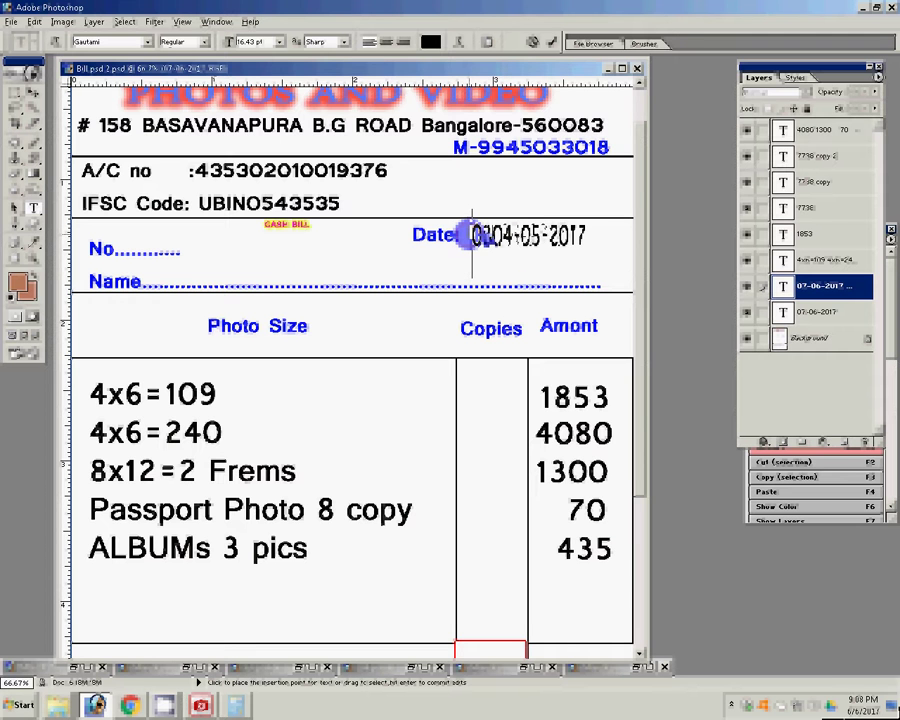
pyautogui.write('-')
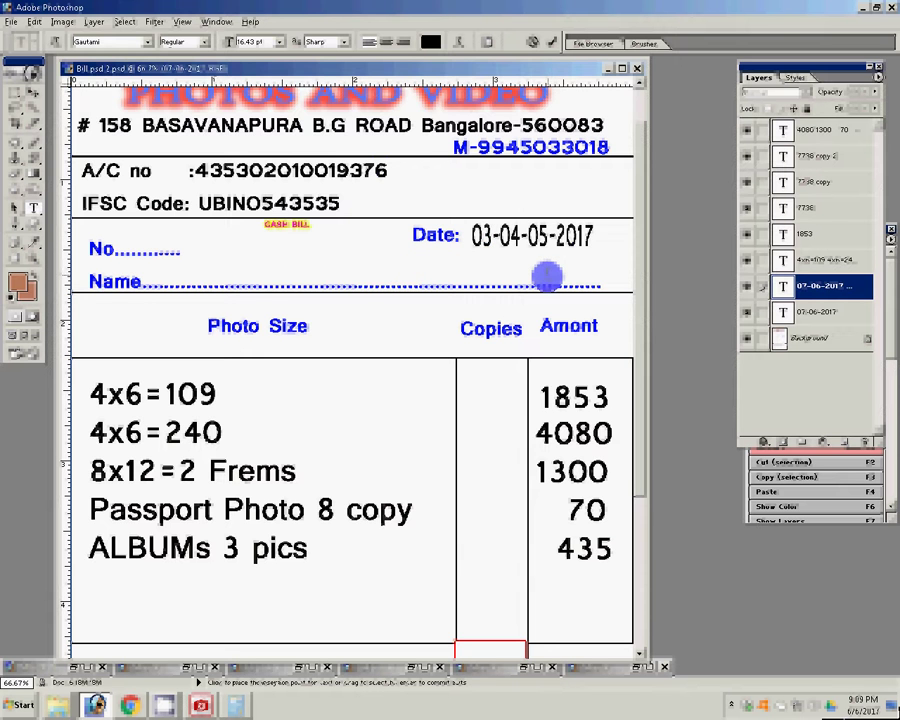
pyautogui.click(552, 42)
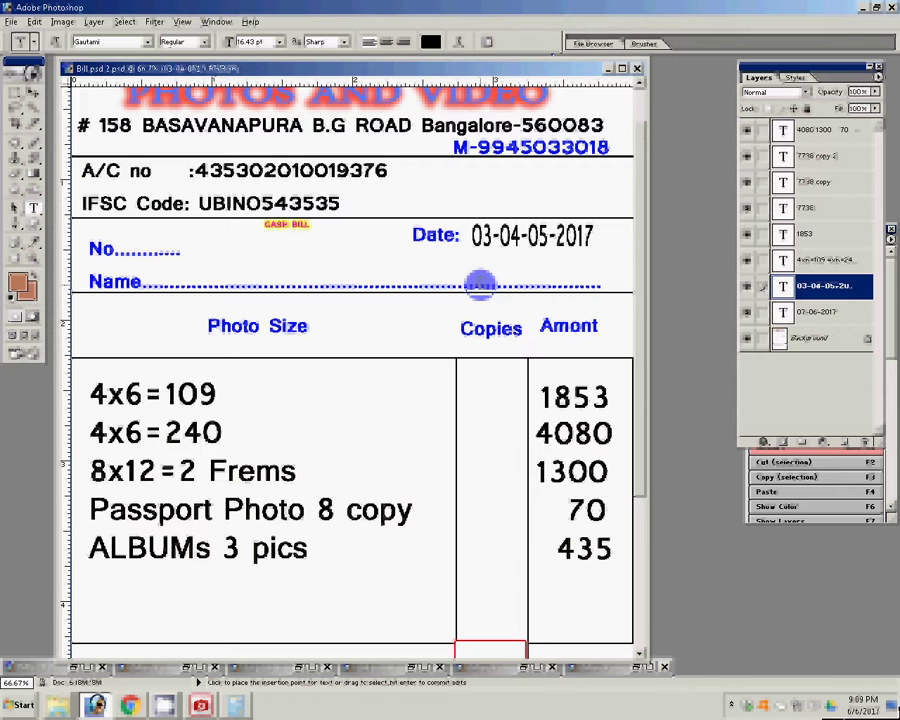
pyautogui.click(468, 236)
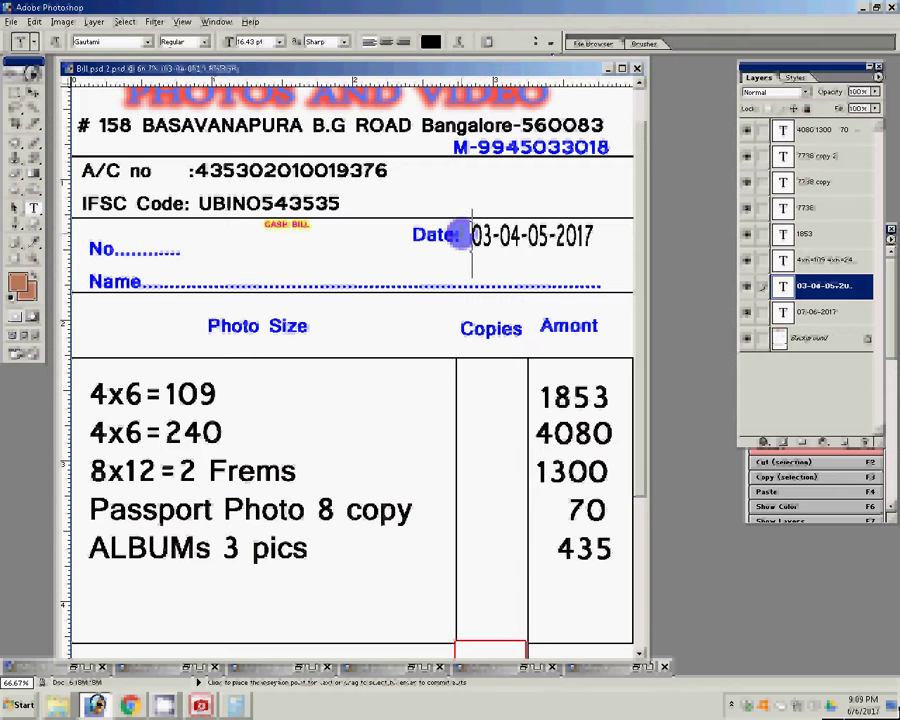
pyautogui.click(470, 236)
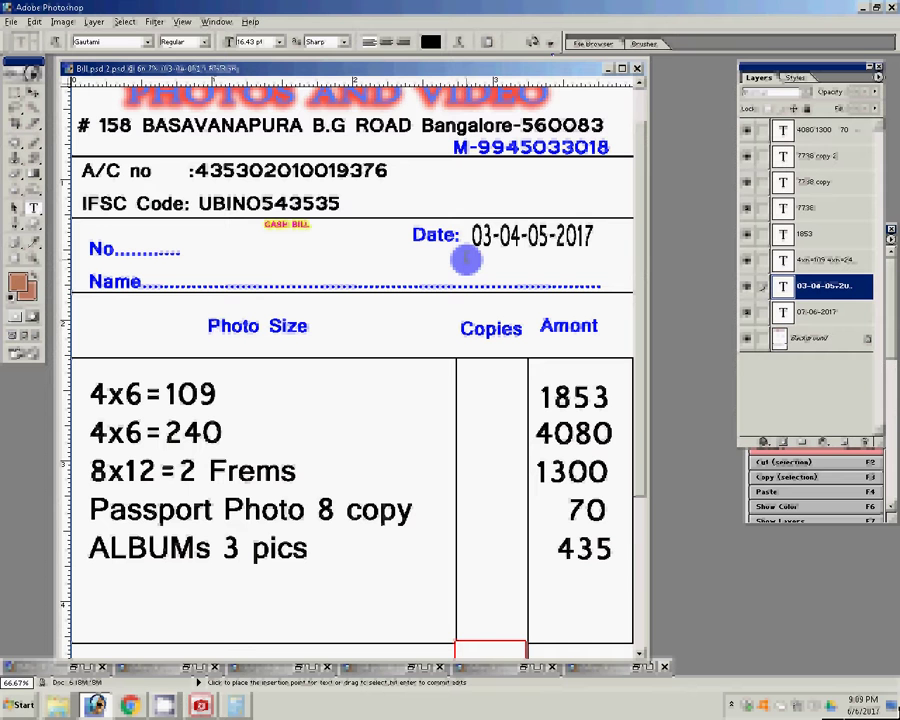
pyautogui.hotkey('ctrl', 'a')
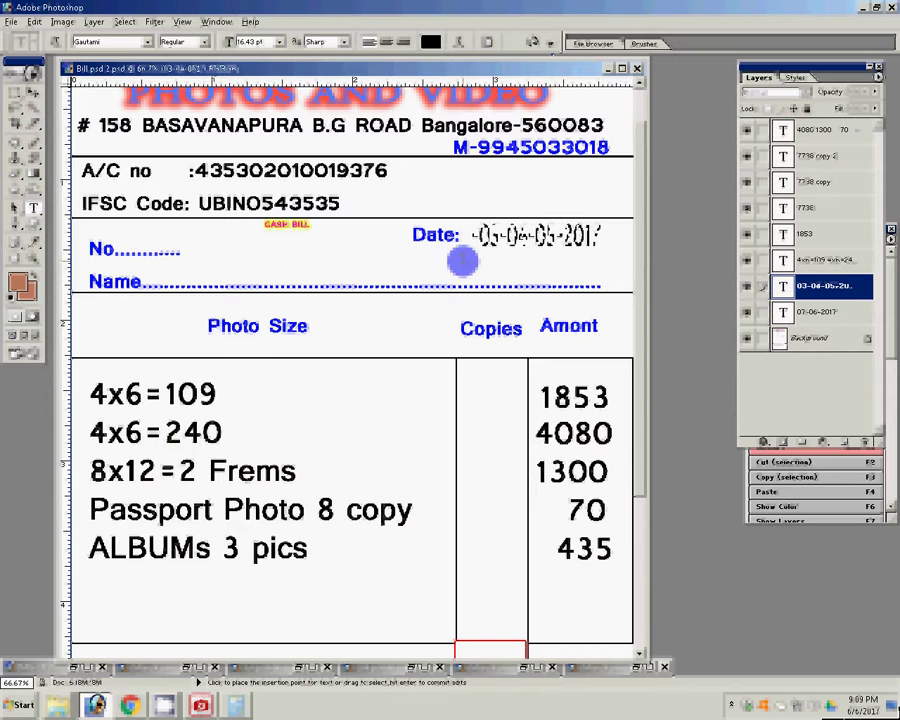
pyautogui.click(460, 260)
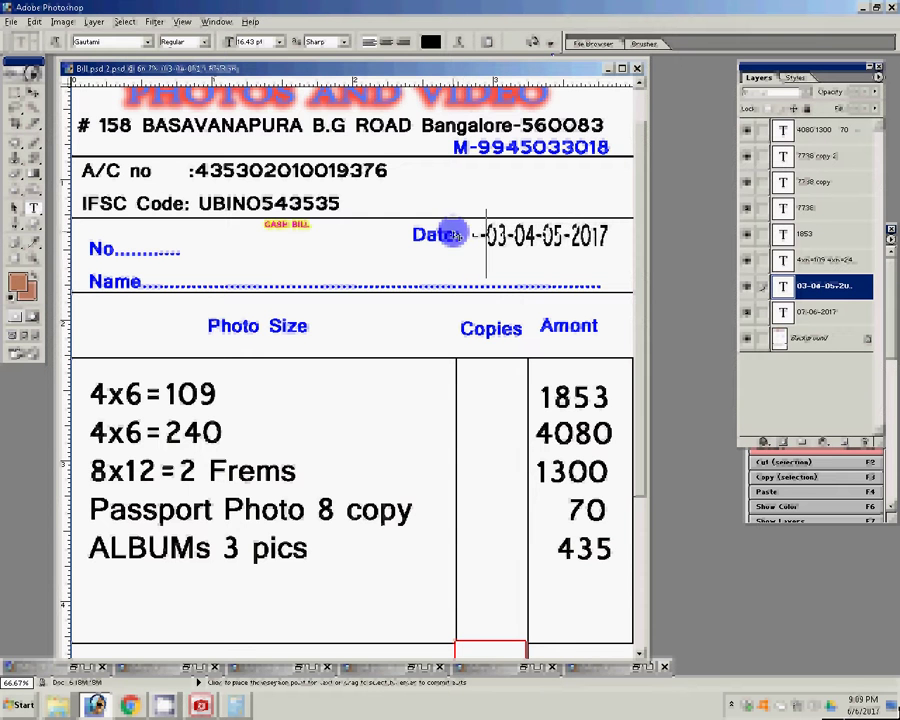
pyautogui.hotkey('ctrl', 'a')
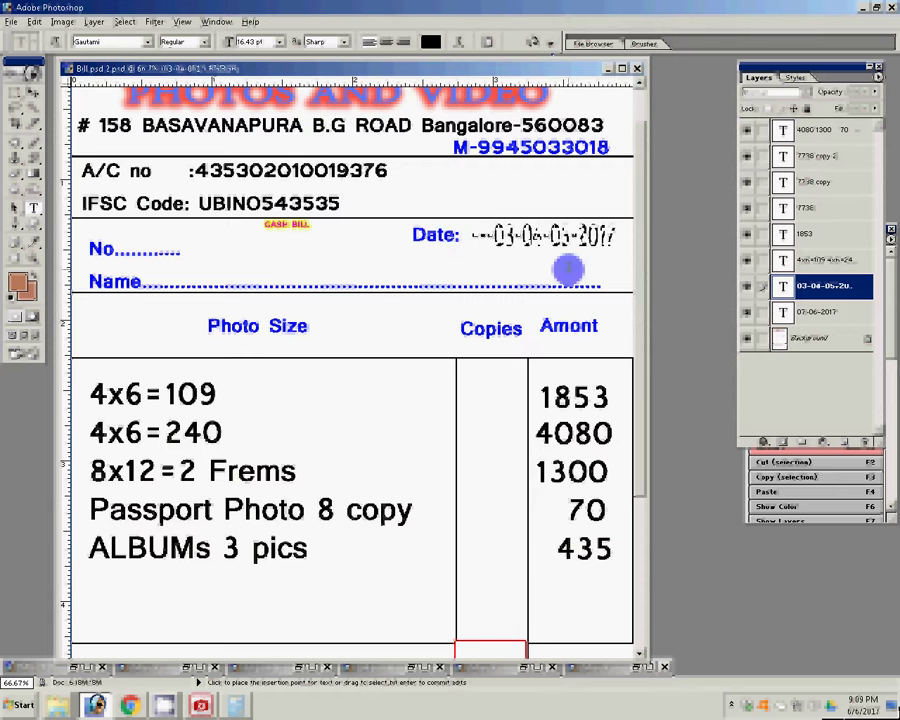
pyautogui.press('Right')
pyautogui.click(551, 42)
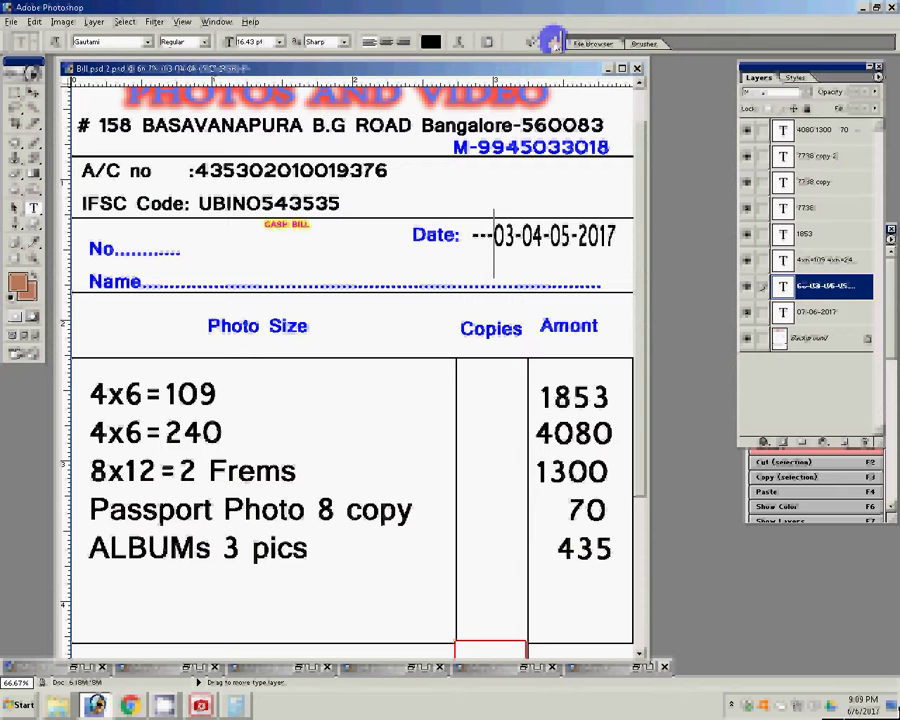
pyautogui.click(33, 93)
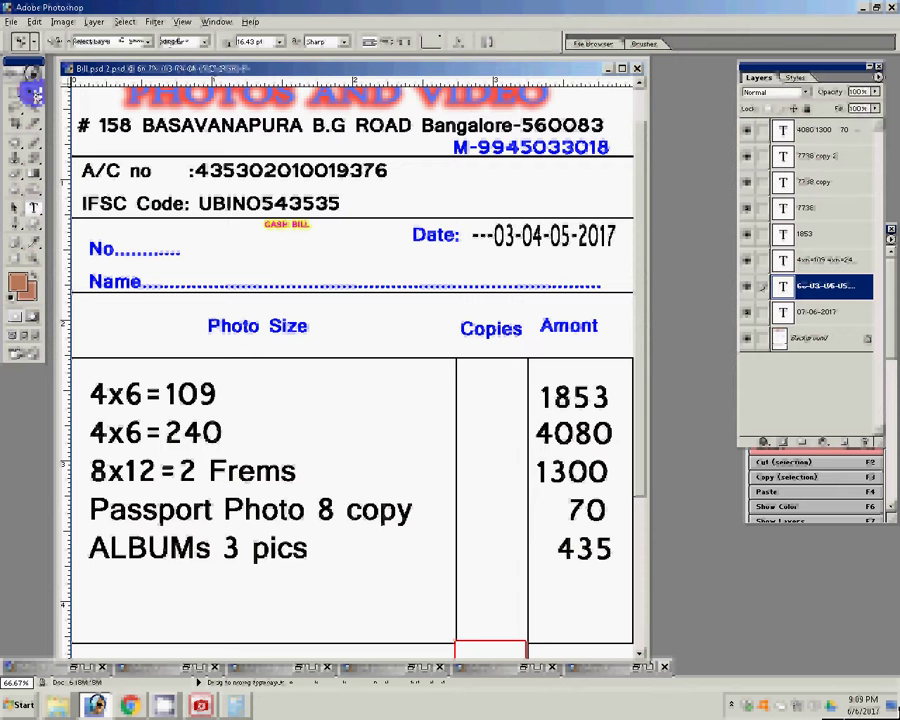
pyautogui.moveTo(496, 234); pyautogui.dragTo(488, 264)
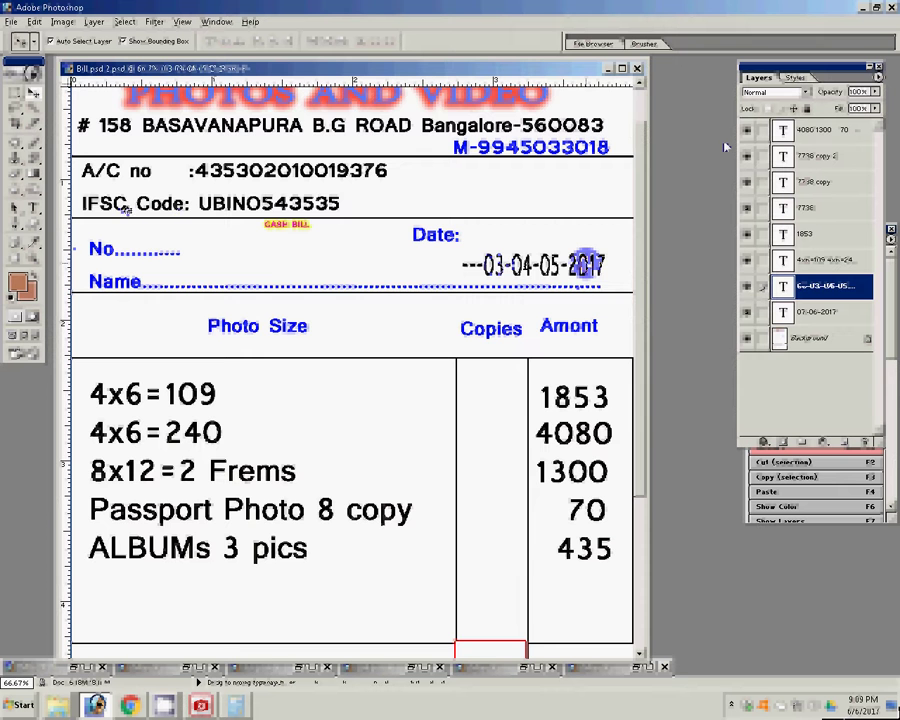
# Scroll to the Total/Balance rows and start a text entry left of the Balance row
pyautogui.scroll(2, 120, 203)
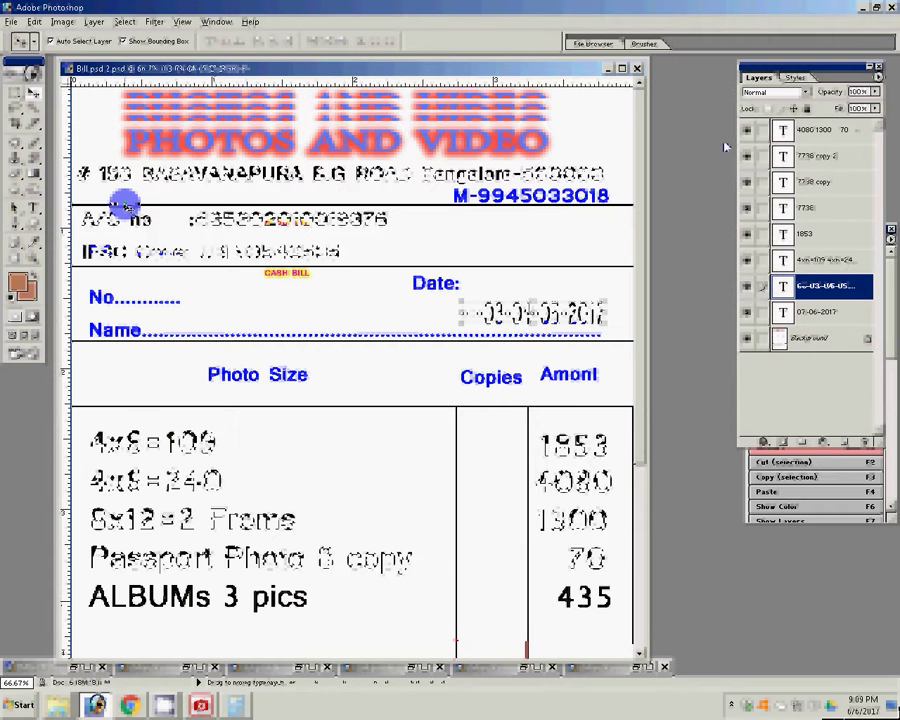
pyautogui.scroll(-3, 120, 204)
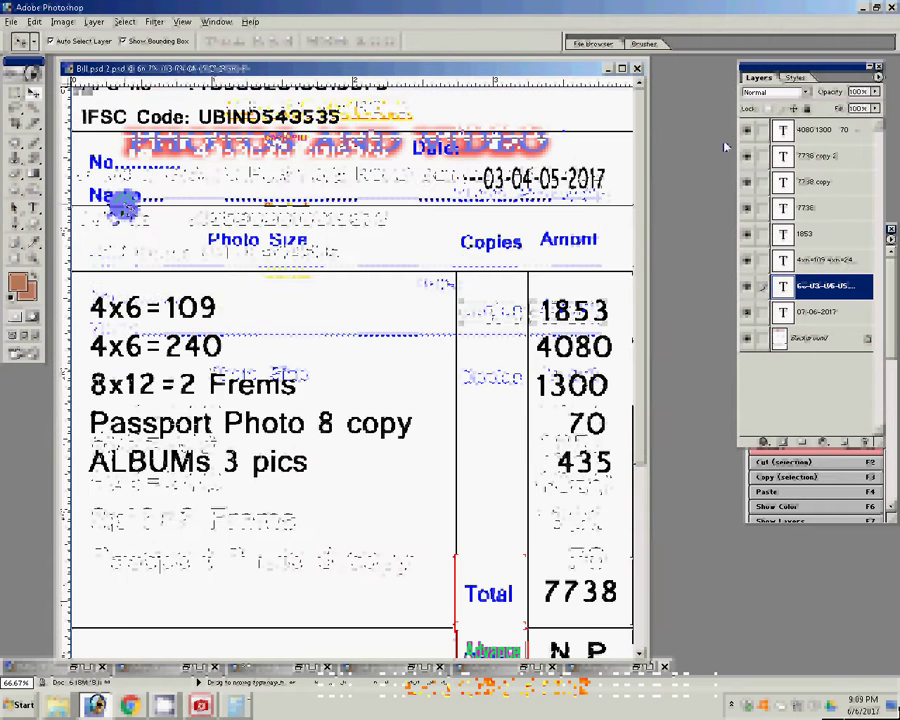
pyautogui.scroll(-1, 116, 210)
pyautogui.scroll(-2, 117, 209)
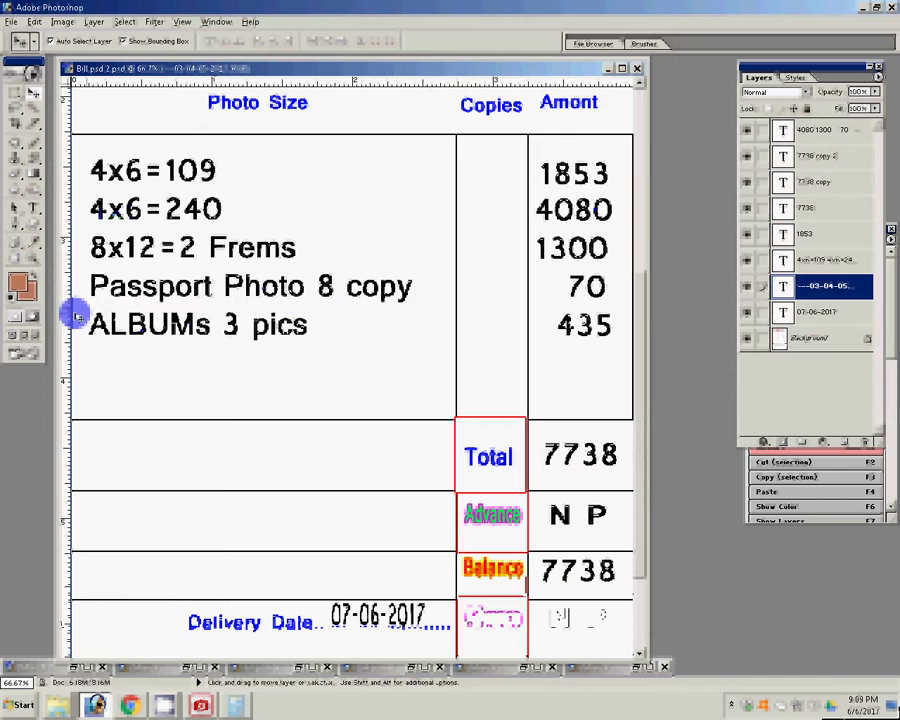
pyautogui.click(35, 212)
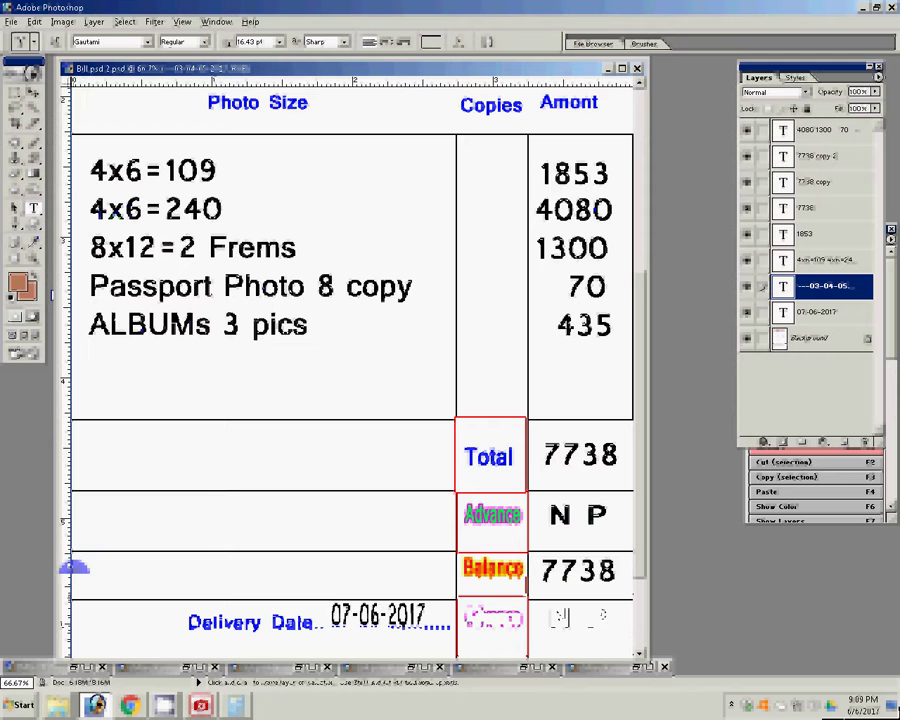
pyautogui.click(207, 517)
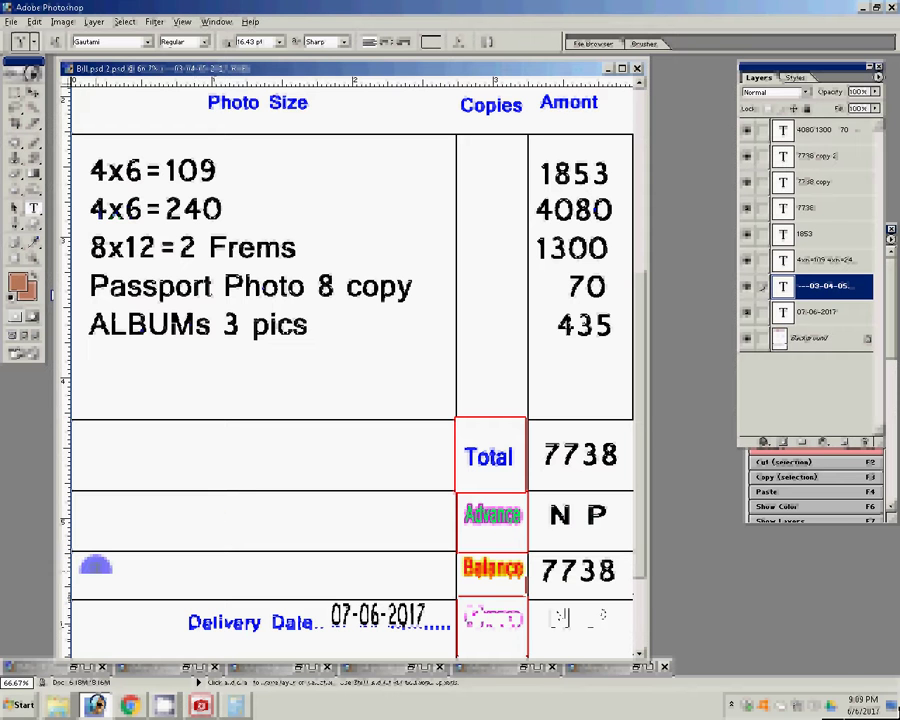
pyautogui.click(89, 569)
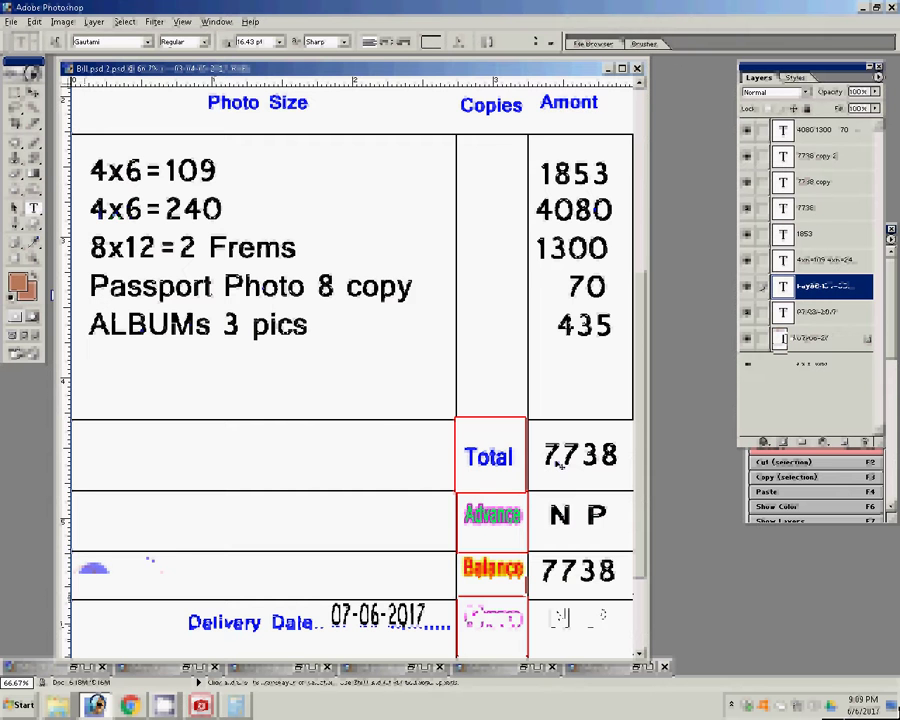
# Set the type size to 10 pt and begin typing 'Seven thow…' beside Balance
pyautogui.click(600, 450)
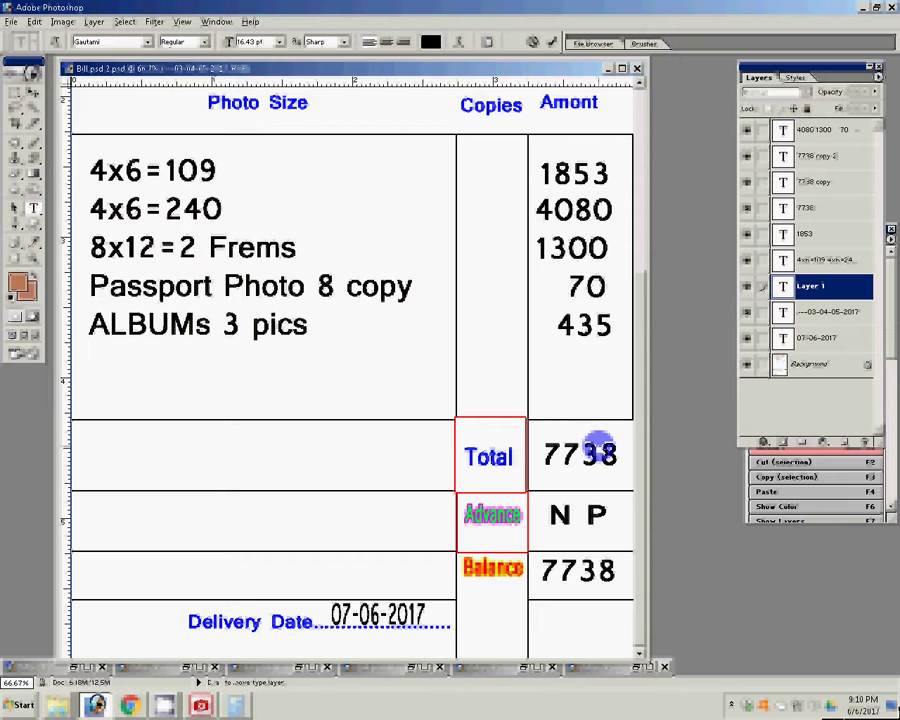
pyautogui.click(281, 41)
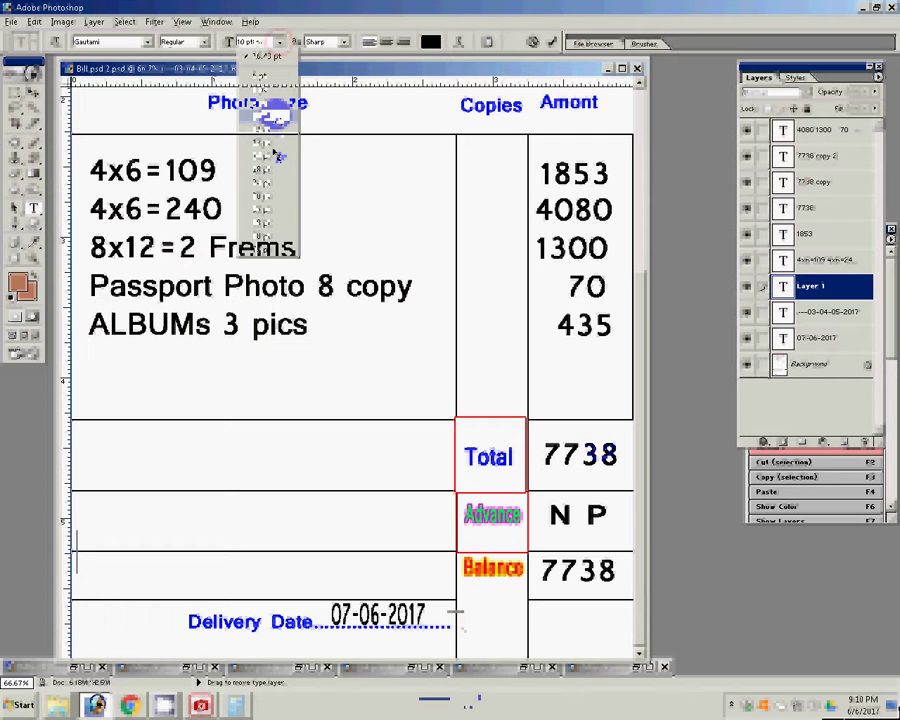
pyautogui.write('Sc')
pyautogui.click(274, 151)
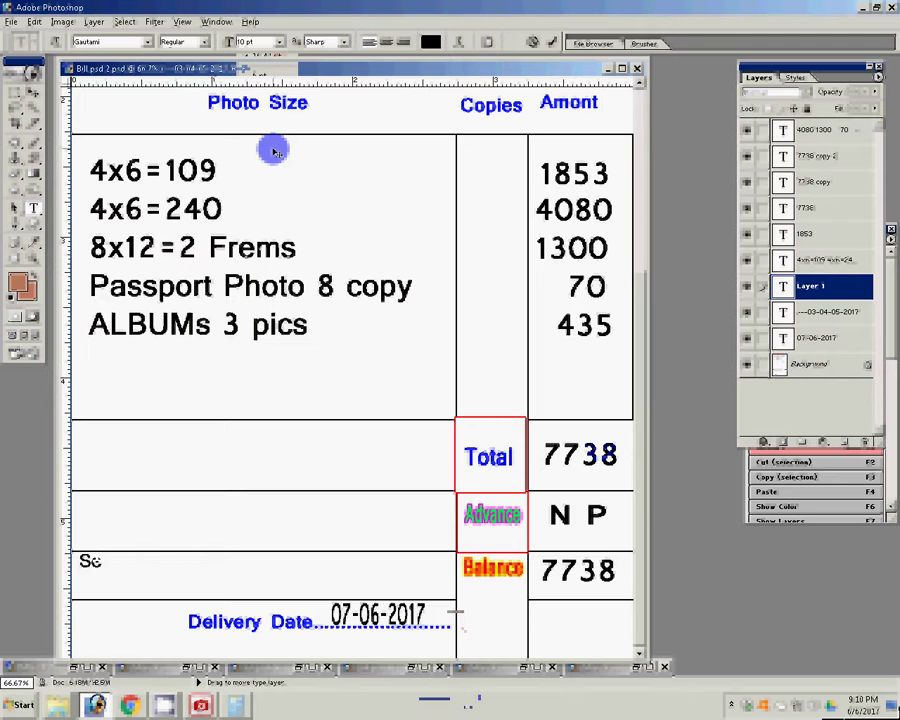
pyautogui.write('we')
pyautogui.write(':')
pyautogui.press('BackSpace')
pyautogui.press('BackSpace')
pyautogui.press('BackSpace')
pyautogui.write('ve')
pyautogui.write('n')
pyautogui.write(' t')
pyautogui.write('how')
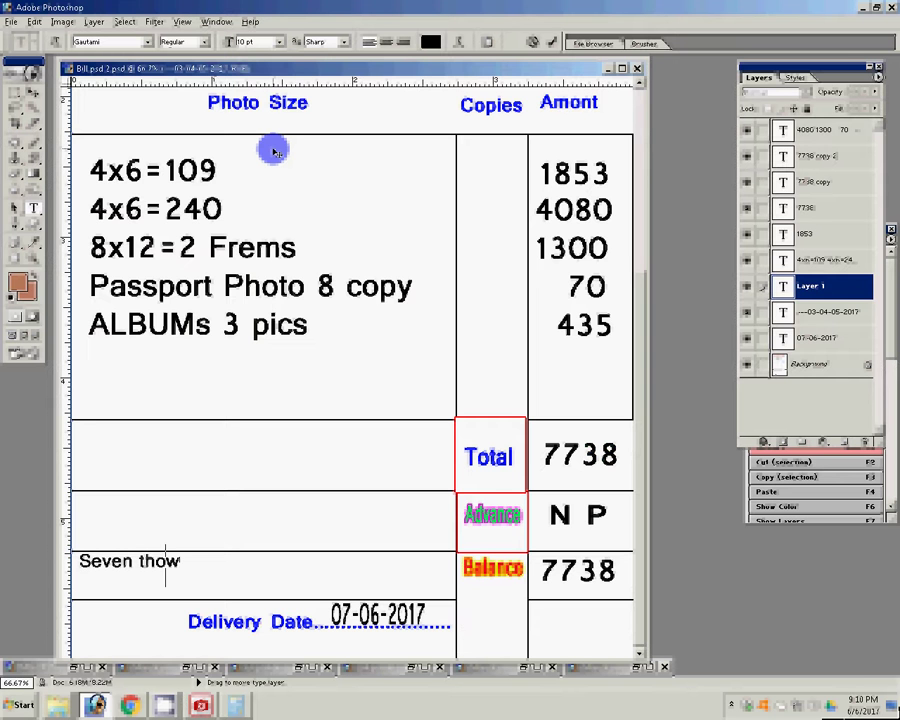
pyautogui.write('::')
pyautogui.write('ca:')
pyautogui.write('c')
# Complete the words as 'Seven thowsand three hundred threty Eight only/'
pyautogui.press('BackSpace')
pyautogui.press('BackSpace')
pyautogui.press('BackSpace')
pyautogui.press('BackSpace')
pyautogui.press('BackSpace')
pyautogui.press('BackSpace')
pyautogui.write('sa')
pyautogui.write('n')
pyautogui.write('d')
pyautogui.write(' s')
pyautogui.write('h')
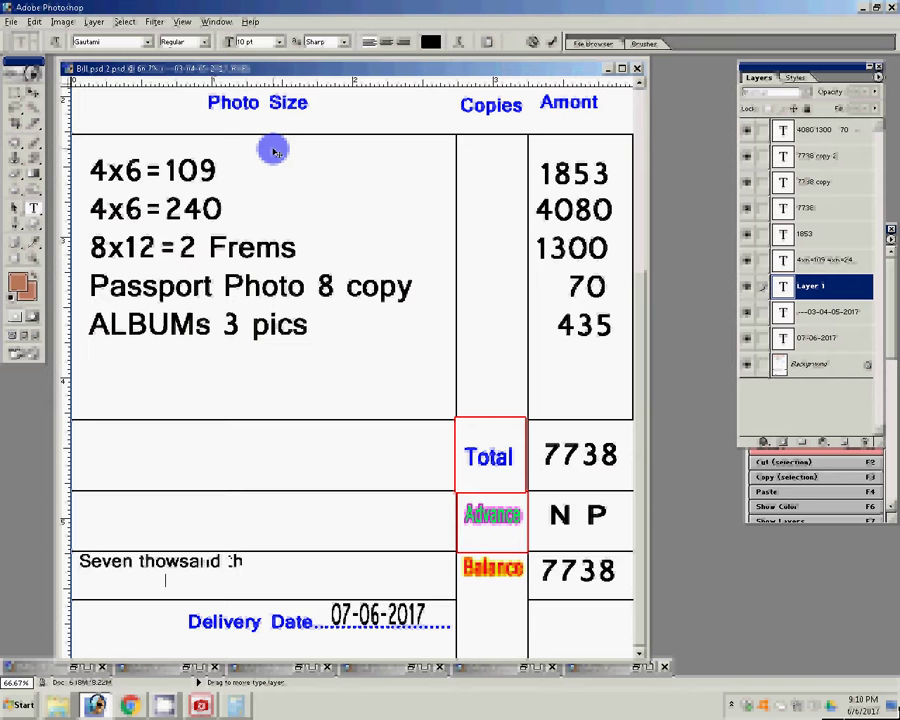
pyautogui.write('ree')
pyautogui.write(' hun')
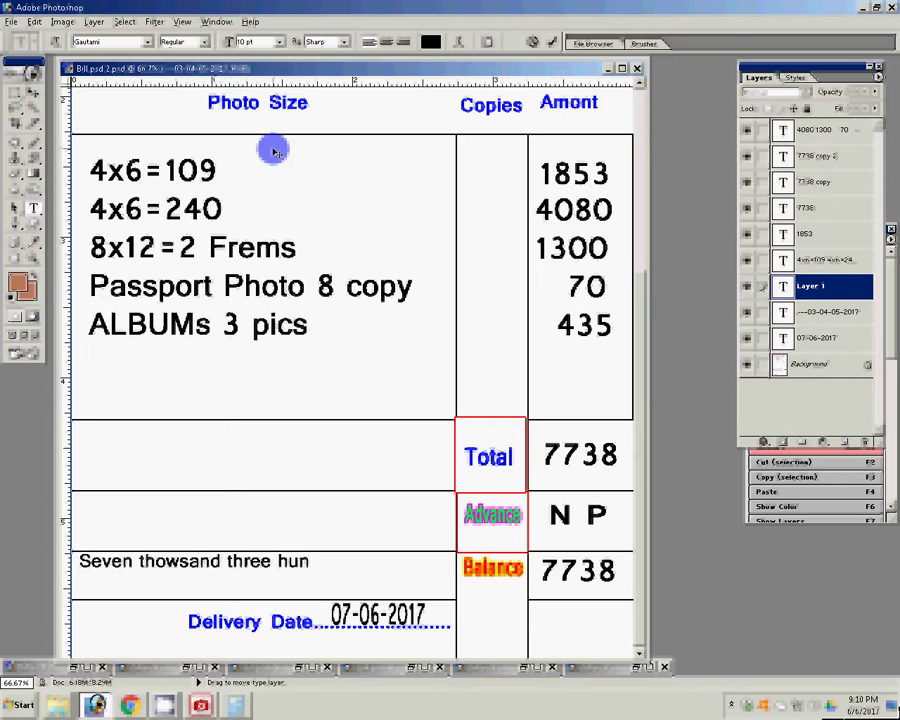
pyautogui.write('dred')
pyautogui.write(' t')
pyautogui.write('h')
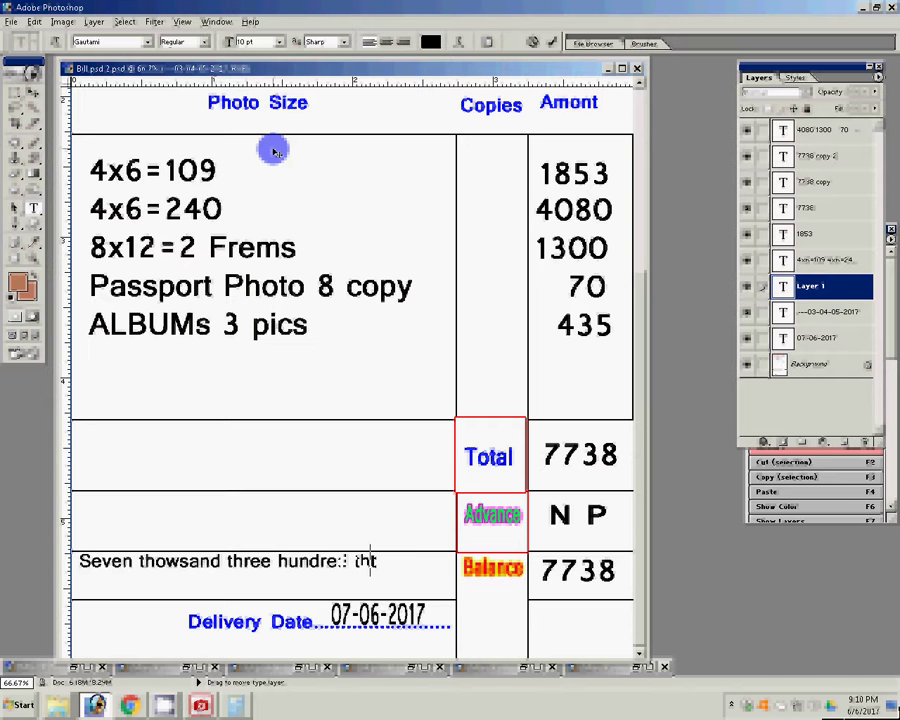
pyautogui.write('tee')
pyautogui.press('BackSpace')
pyautogui.write('ty')
pyautogui.press('Return')
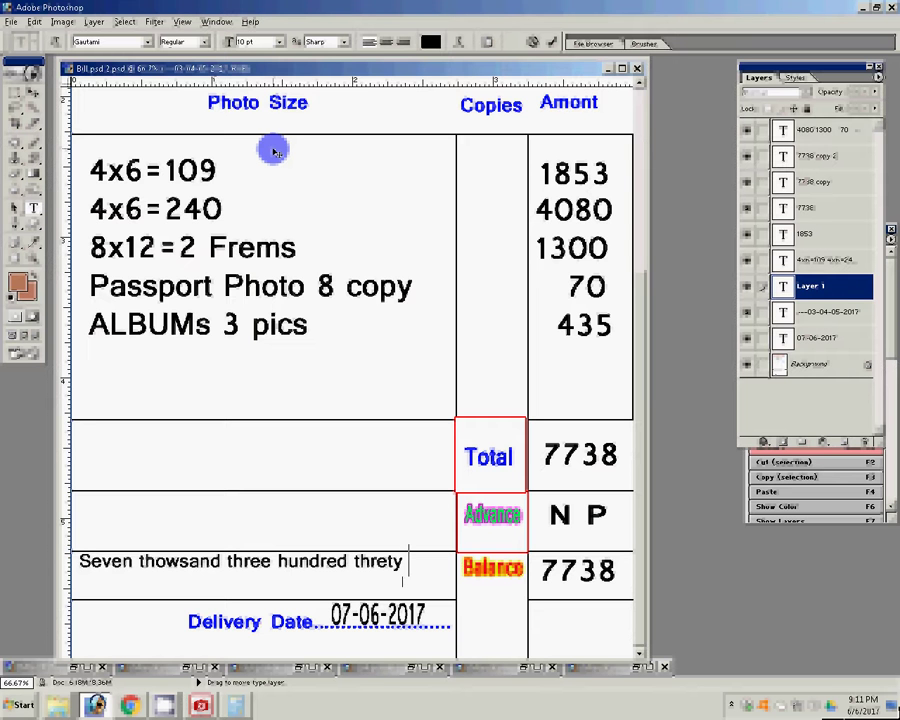
pyautogui.write('E')
pyautogui.write('ig')
pyautogui.write('ht')
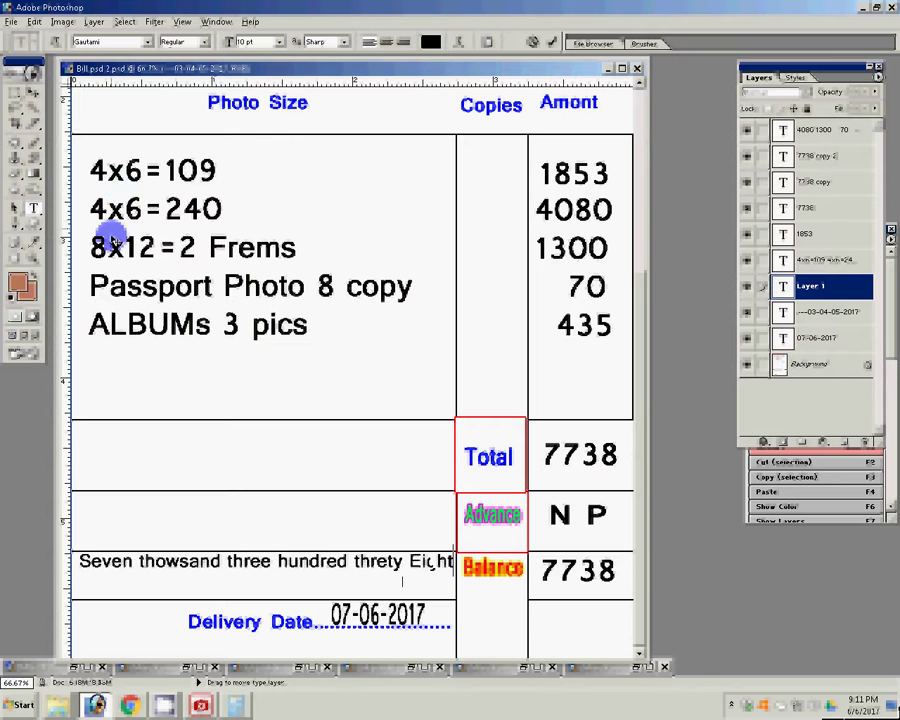
pyautogui.hotkey('shift', 'Left')
pyautogui.hotkey('shift', 'Left')
pyautogui.hotkey('shift', 'Left')
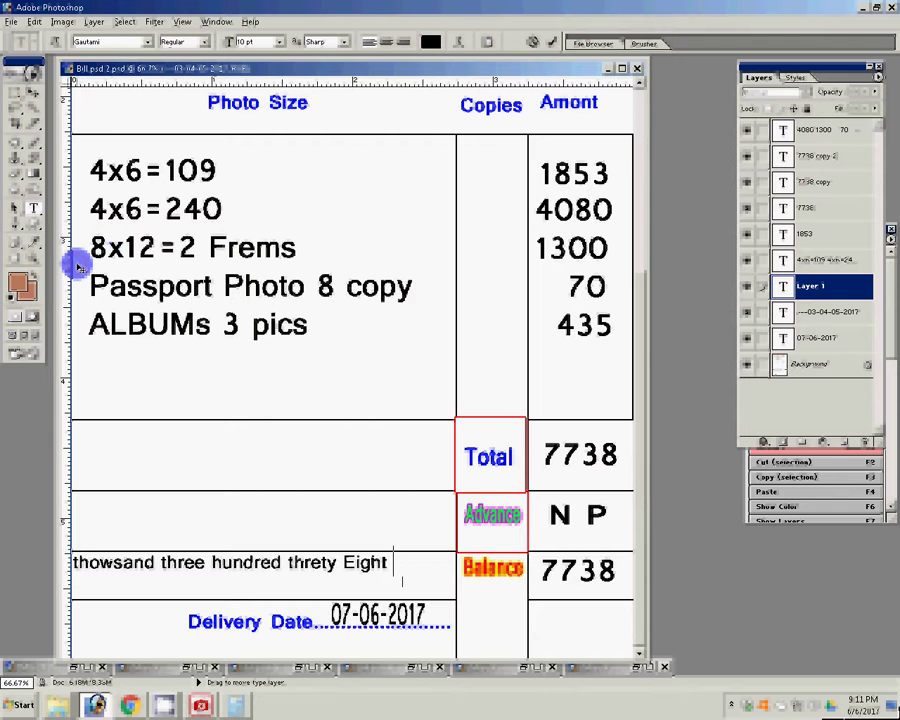
pyautogui.write('on')
pyautogui.write('l')
pyautogui.write('y')
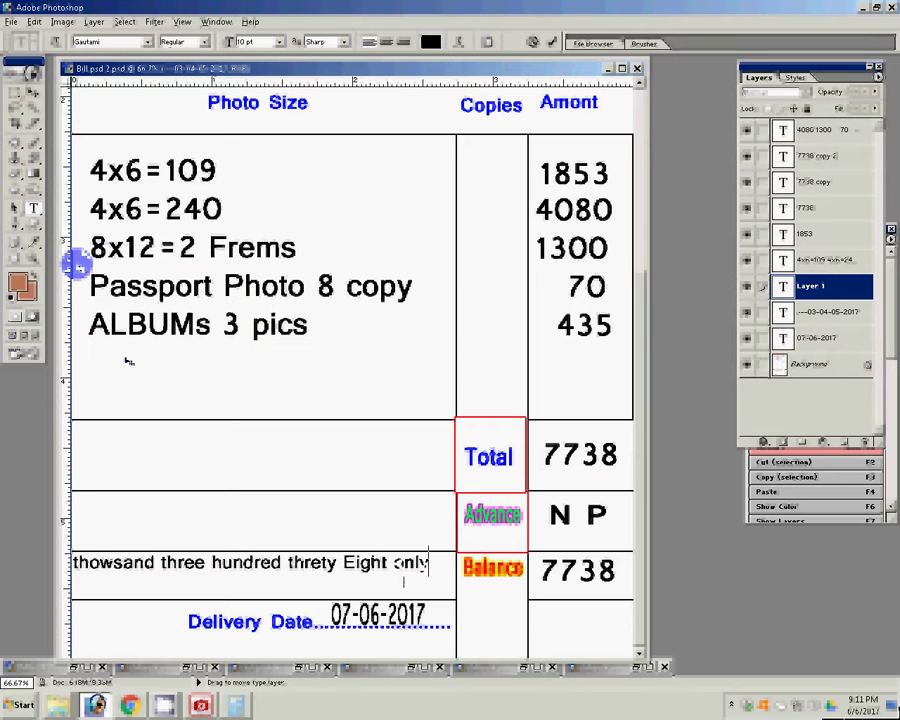
pyautogui.write('?')
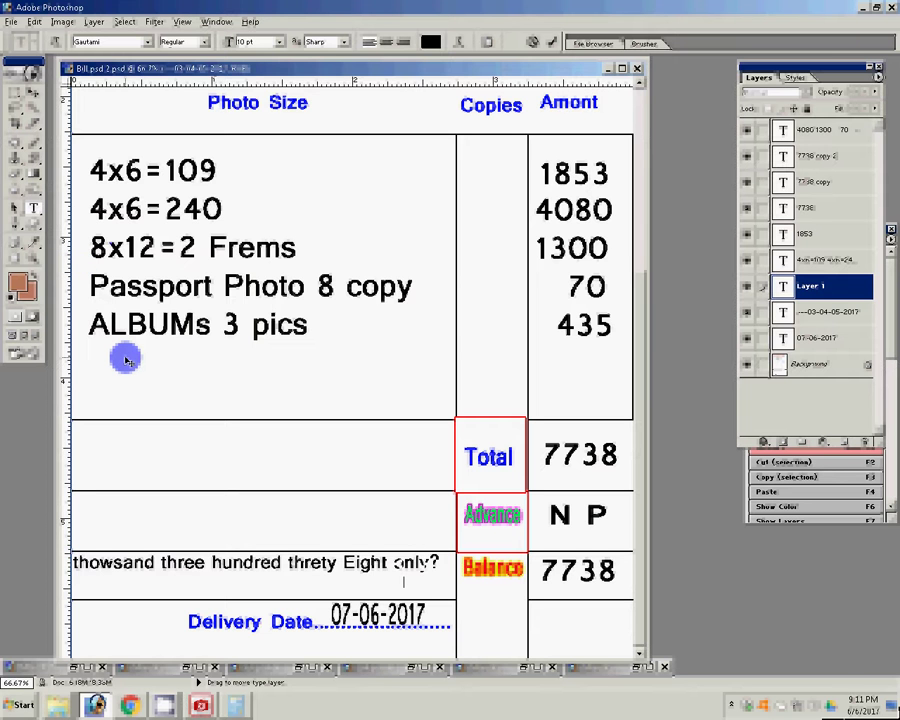
pyautogui.press('BackSpace')
pyautogui.write('/')
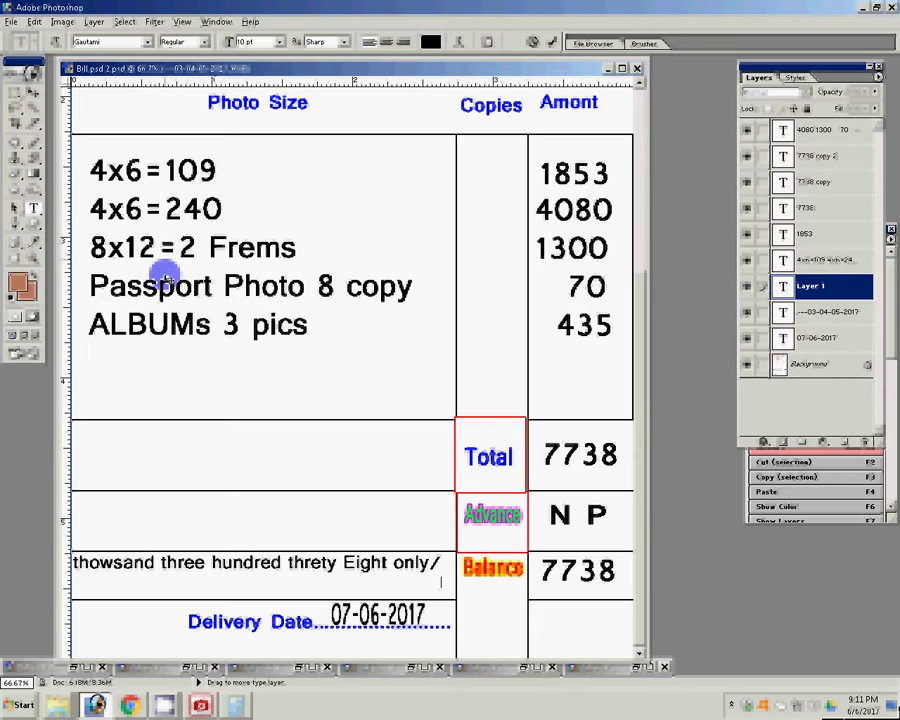
# Set the amount-in-words text to 8 pt and move it into the Balance row
pyautogui.click(183, 377)
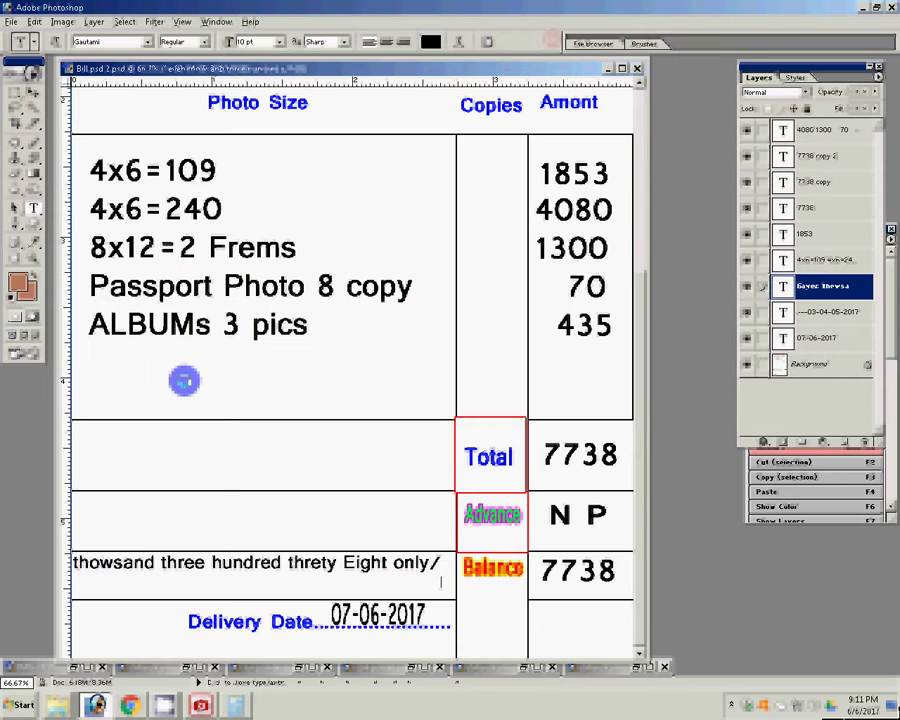
pyautogui.click(279, 43)
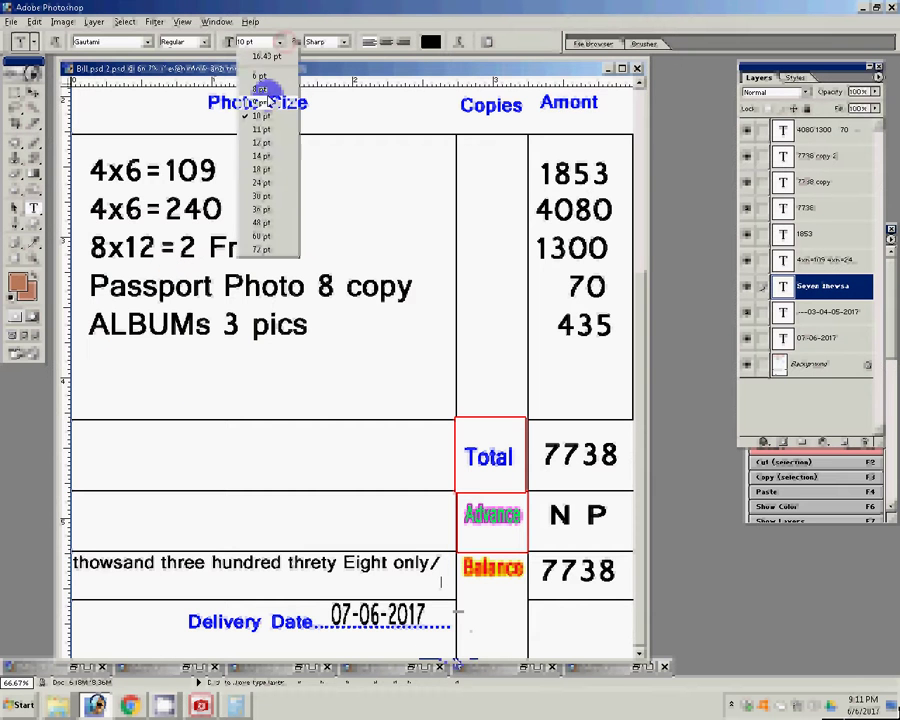
pyautogui.click(30, 82)
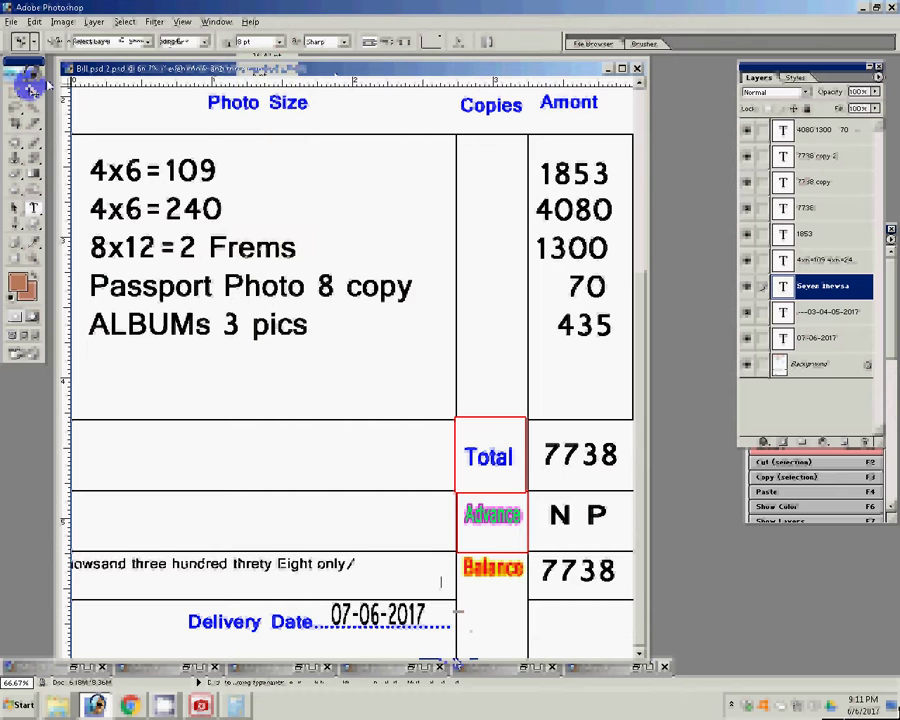
pyautogui.moveTo(330, 563); pyautogui.dragTo(400, 567)
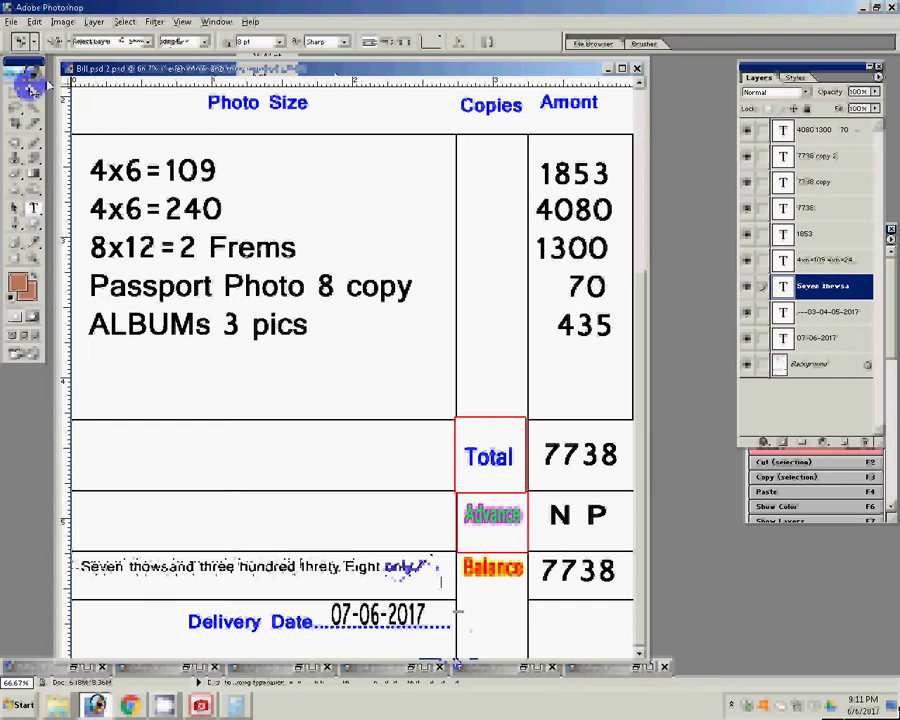
pyautogui.moveTo(405, 567); pyautogui.dragTo(404, 565)
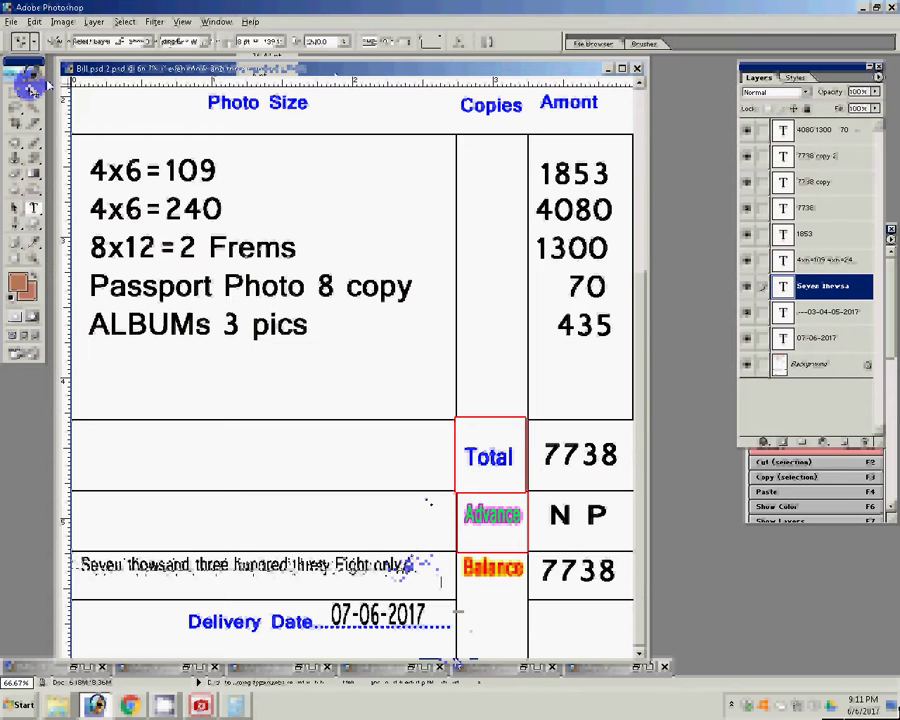
# Return to the Type tool and highlight the whole amount-in-words line
pyautogui.click(32, 82)
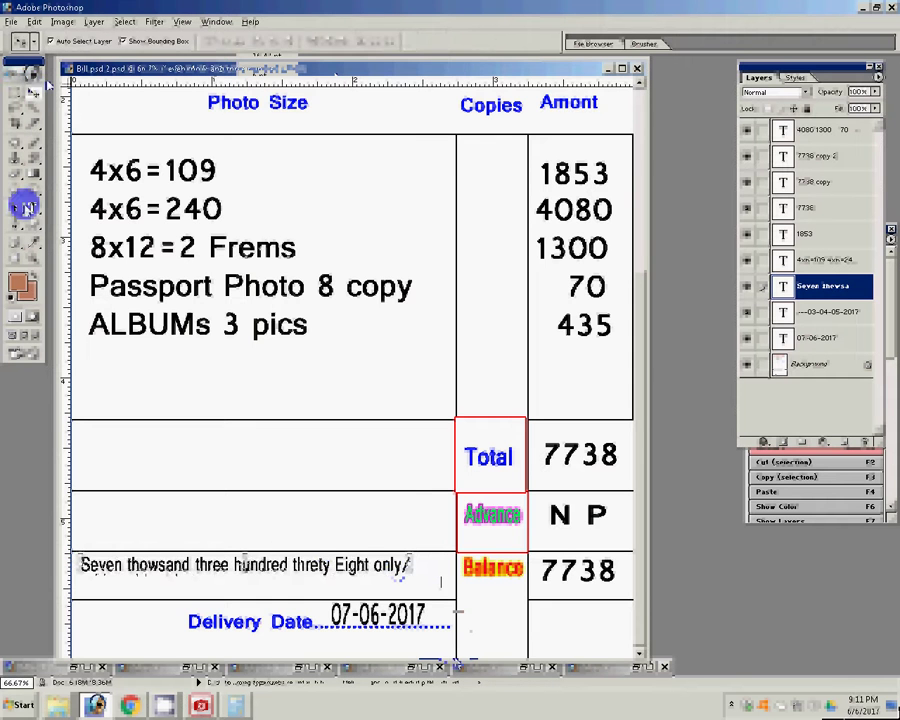
pyautogui.click(27, 207)
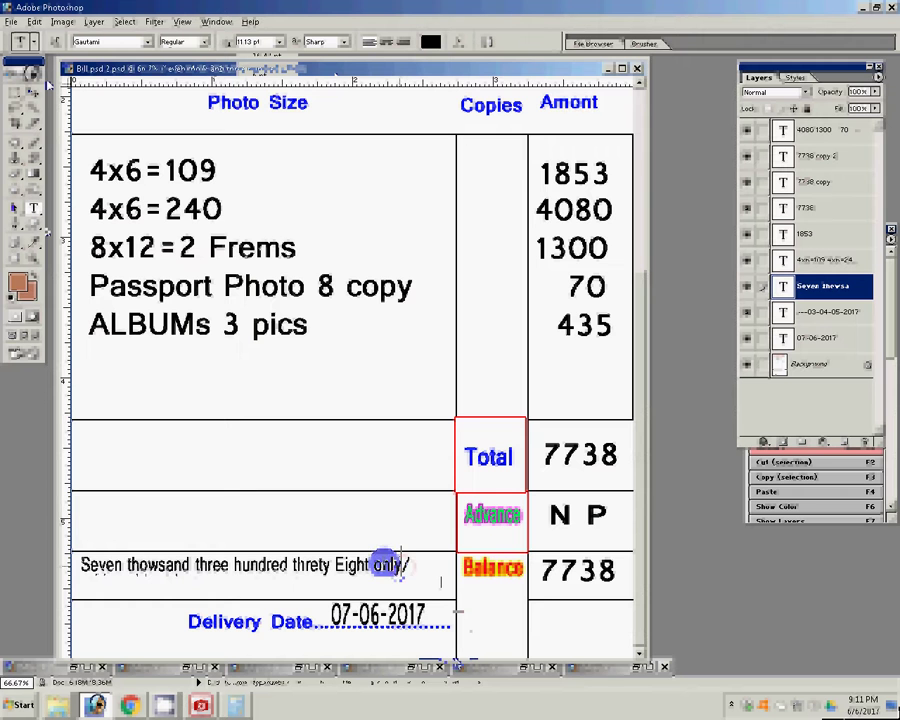
pyautogui.moveTo(402, 564); pyautogui.dragTo(172, 565)
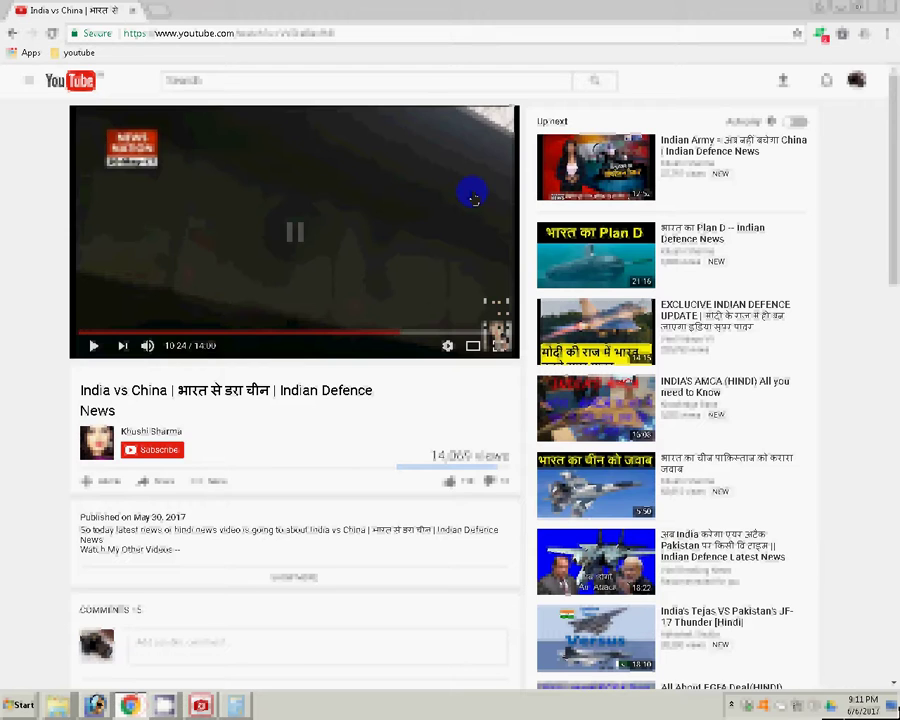
# Open a new browser tab beside the YouTube video
pyautogui.click(157, 10)
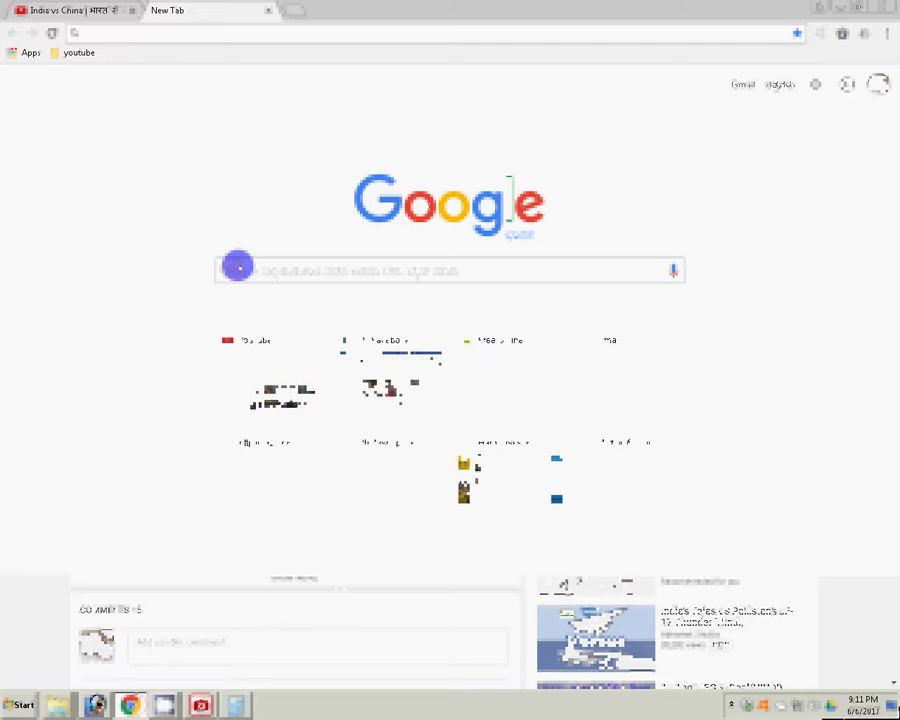
# Start entering 'seven thousand ... hundred' in the Google search box using autocomplete suggestions
pyautogui.click(236, 270)
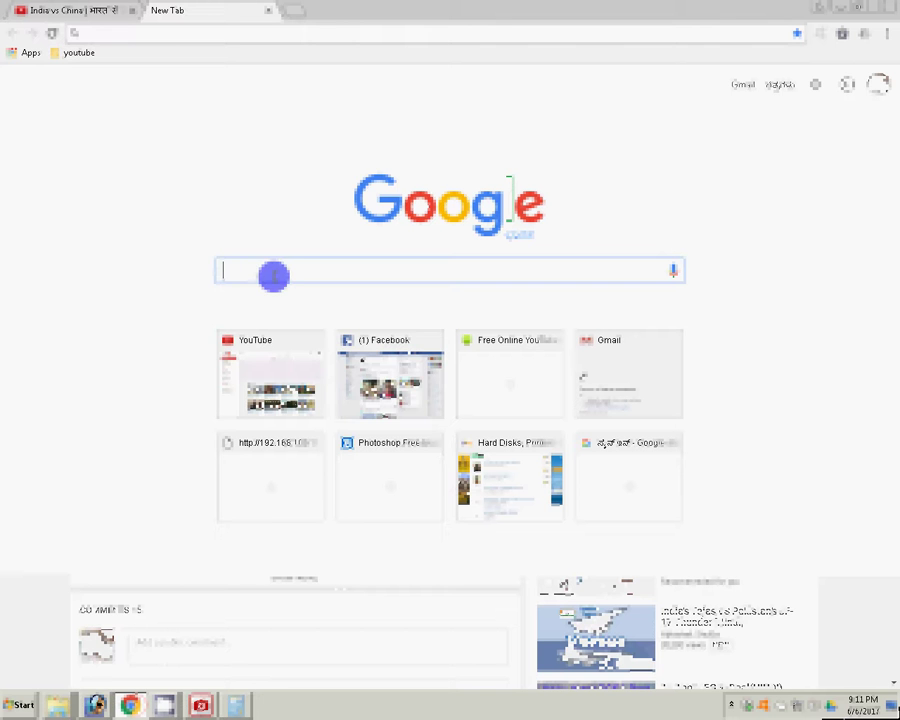
pyautogui.rightClick(273, 276)
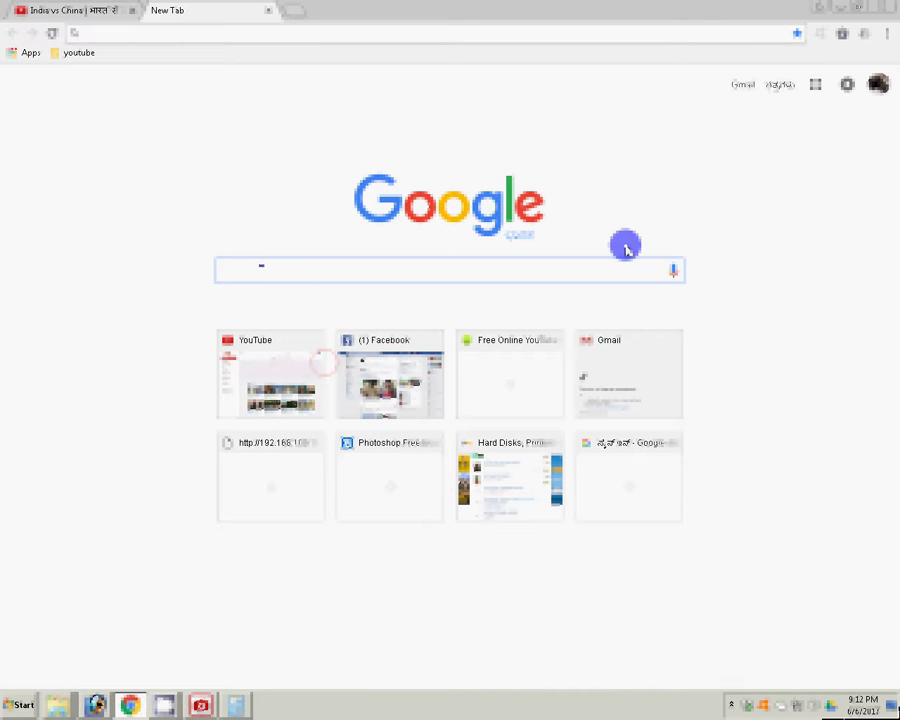
pyautogui.write('s')
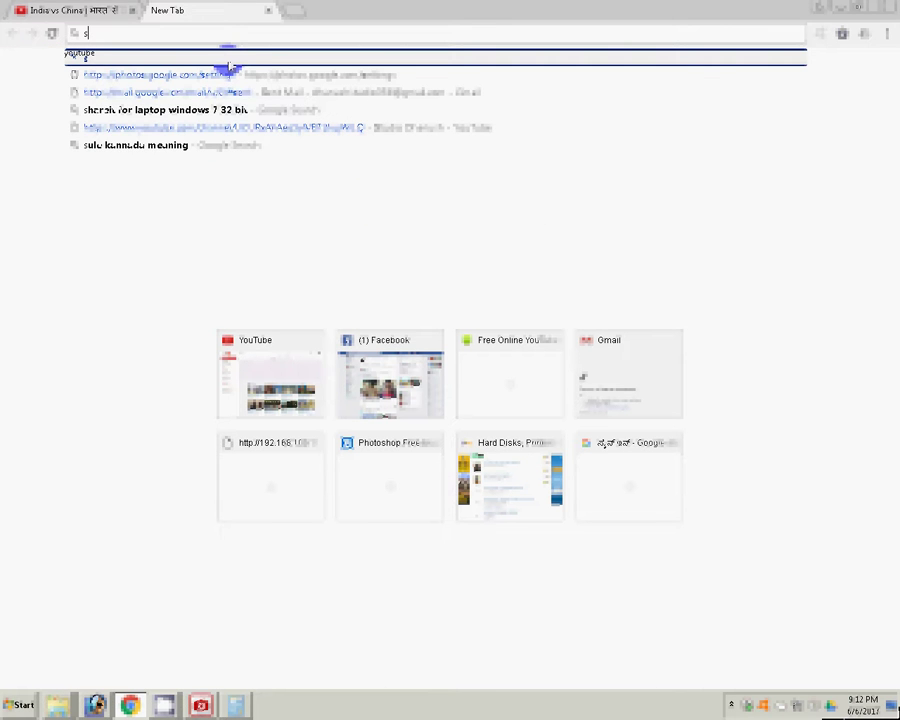
pyautogui.write('ev')
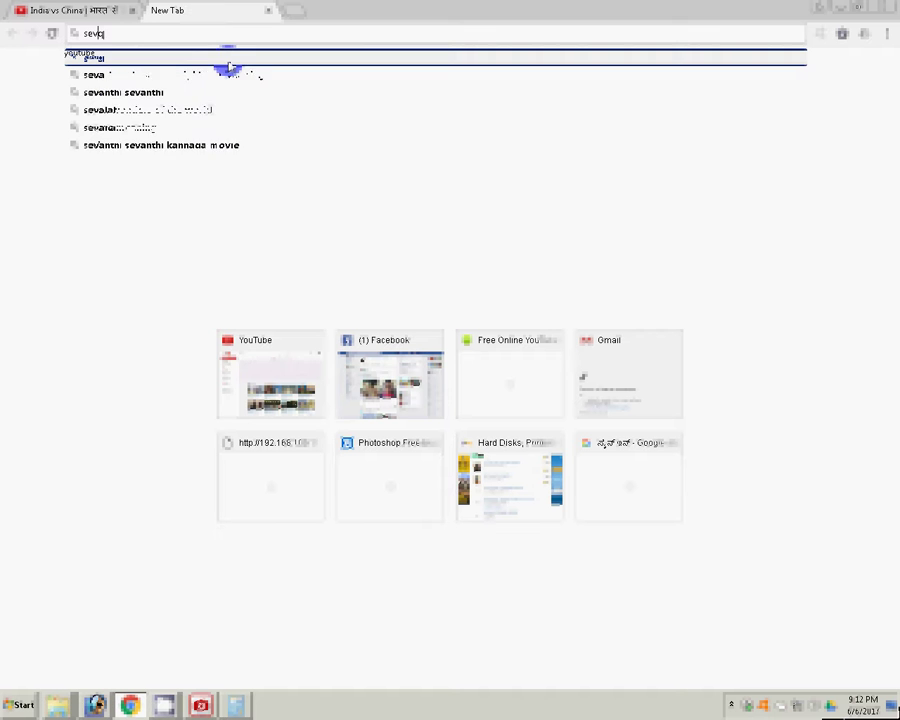
pyautogui.write('a')
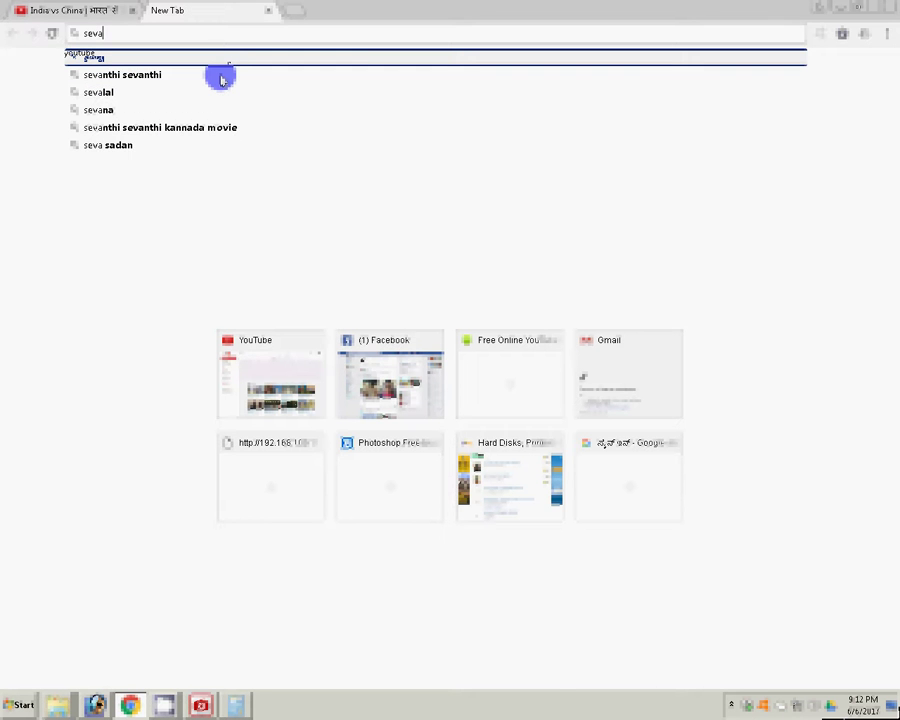
pyautogui.write('n')
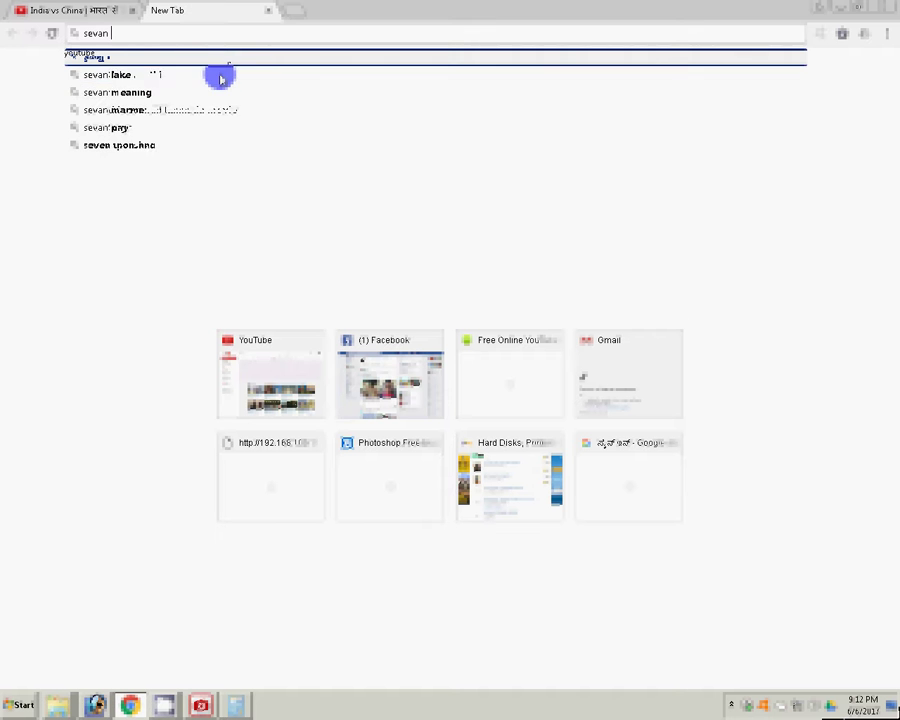
pyautogui.write(' t')
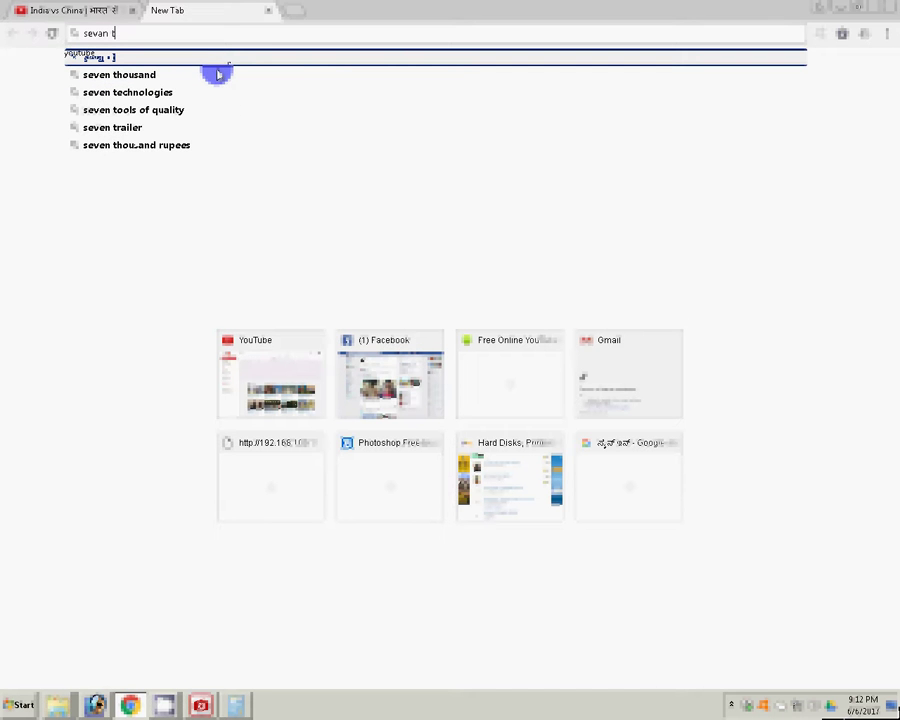
pyautogui.press('Down')
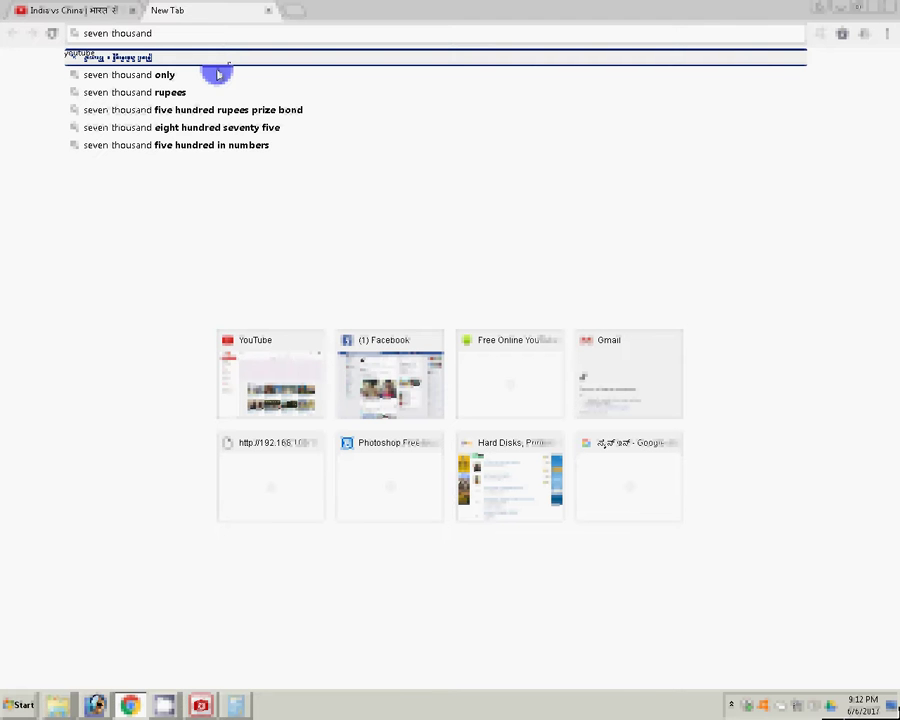
pyautogui.write('se')
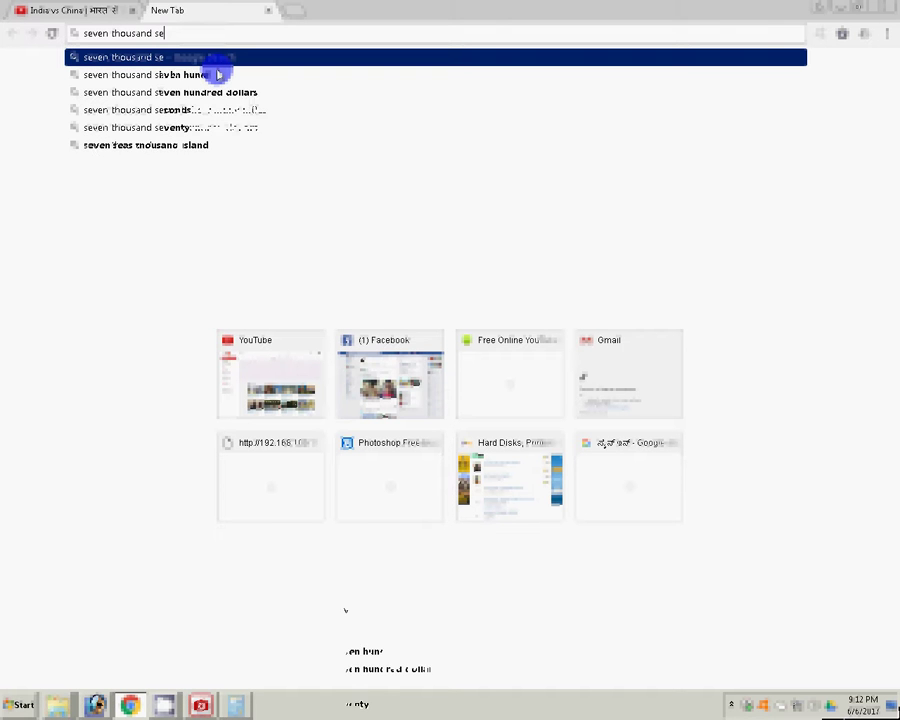
pyautogui.write('veb')
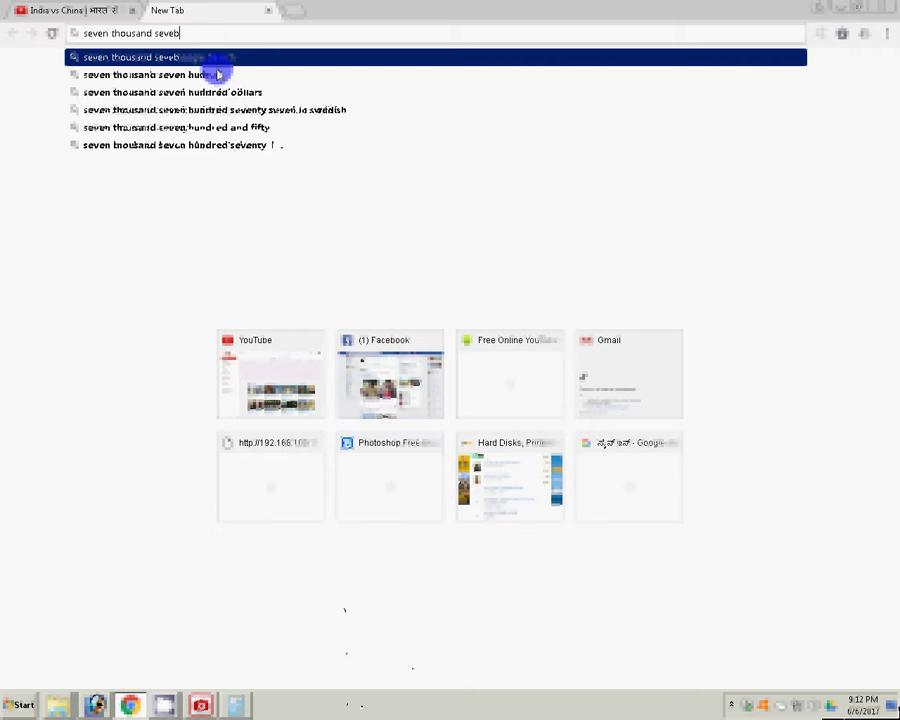
pyautogui.press('BackSpace')
pyautogui.write('n hundred')
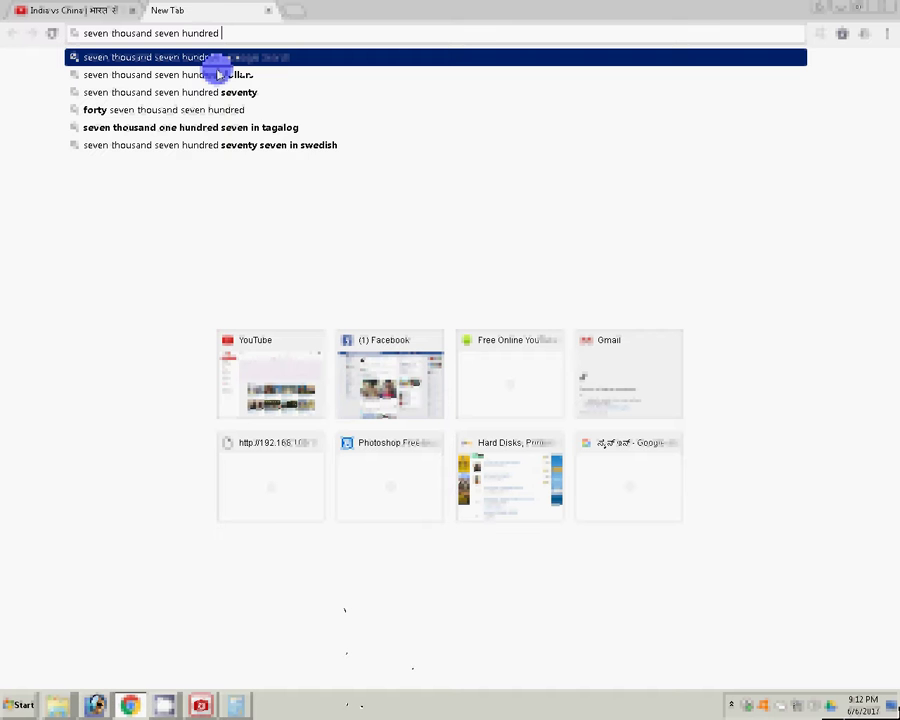
pyautogui.write(' t')
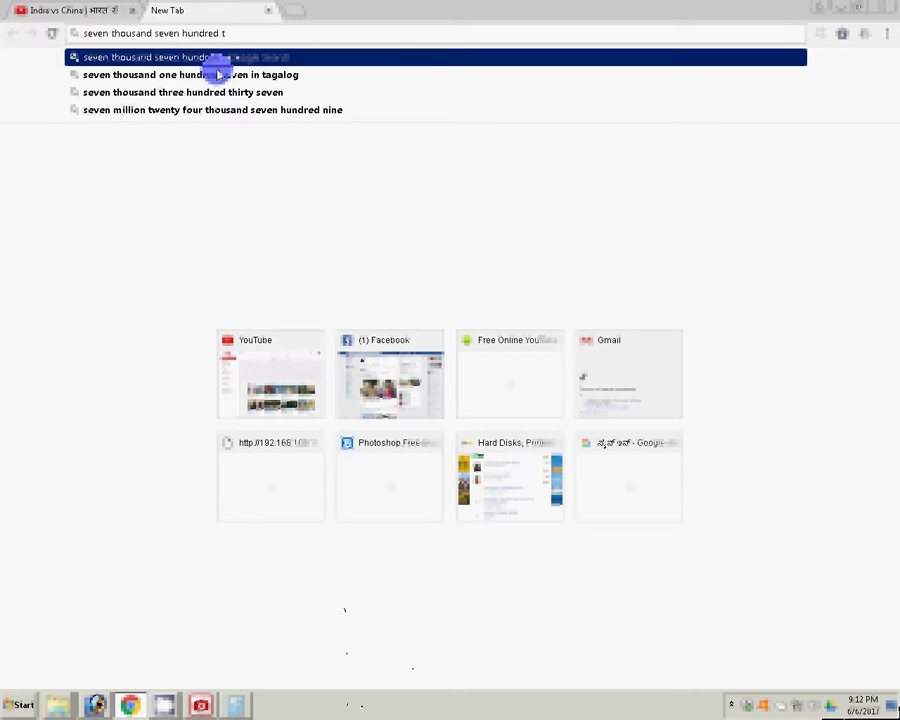
# Finish the query 'seven thousand three hundred thirty eight', search it, and select the query text
pyautogui.press('Down')
pyautogui.press('Down')
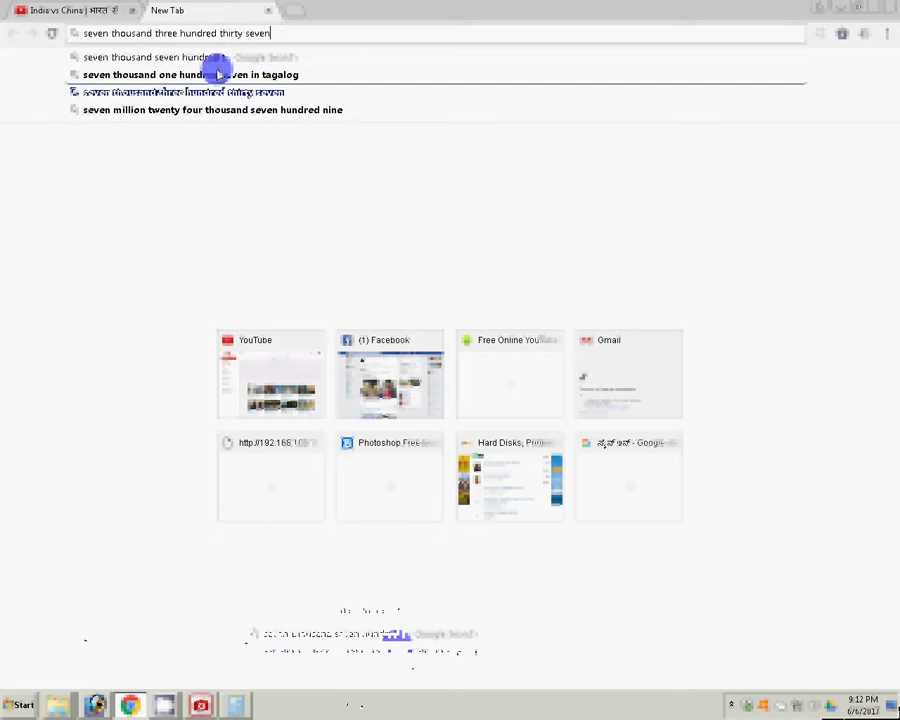
pyautogui.press('BackSpace')
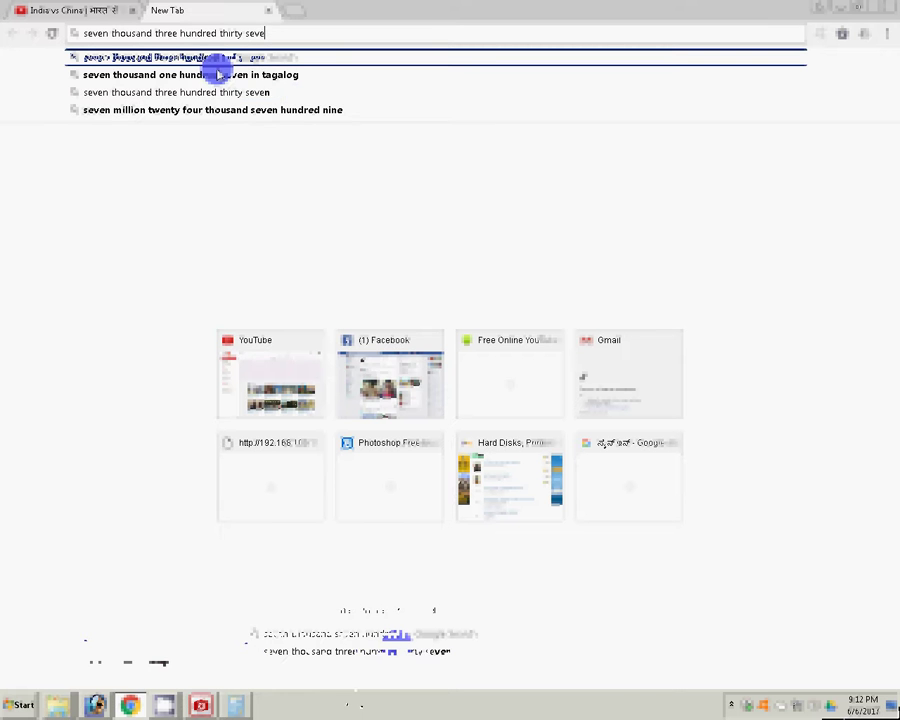
pyautogui.press('BackSpace')
pyautogui.press('BackSpace')
pyautogui.press('BackSpace')
pyautogui.press('BackSpace')
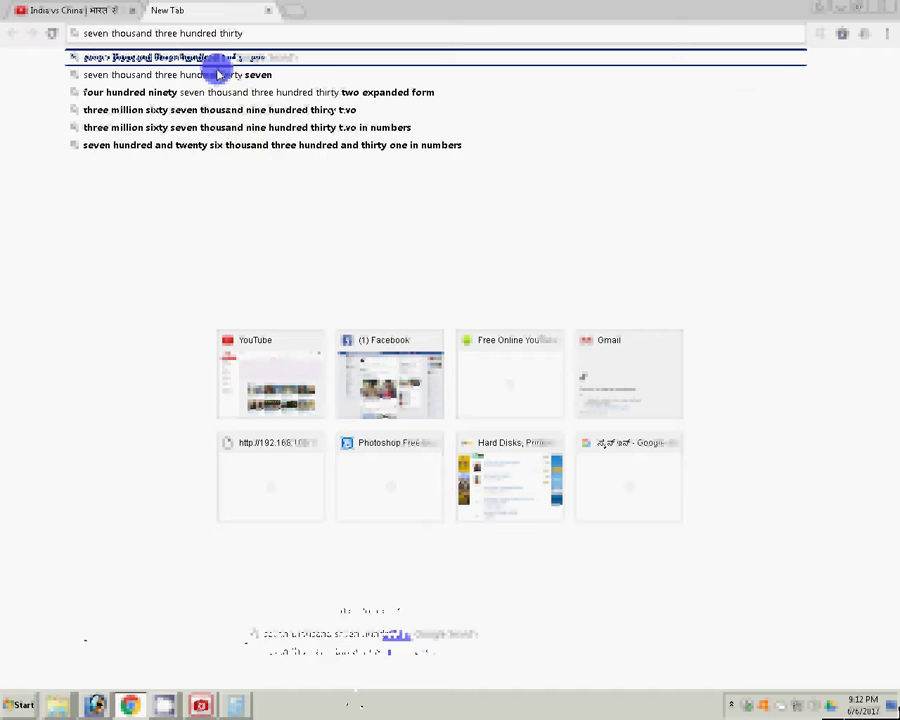
pyautogui.write(' e')
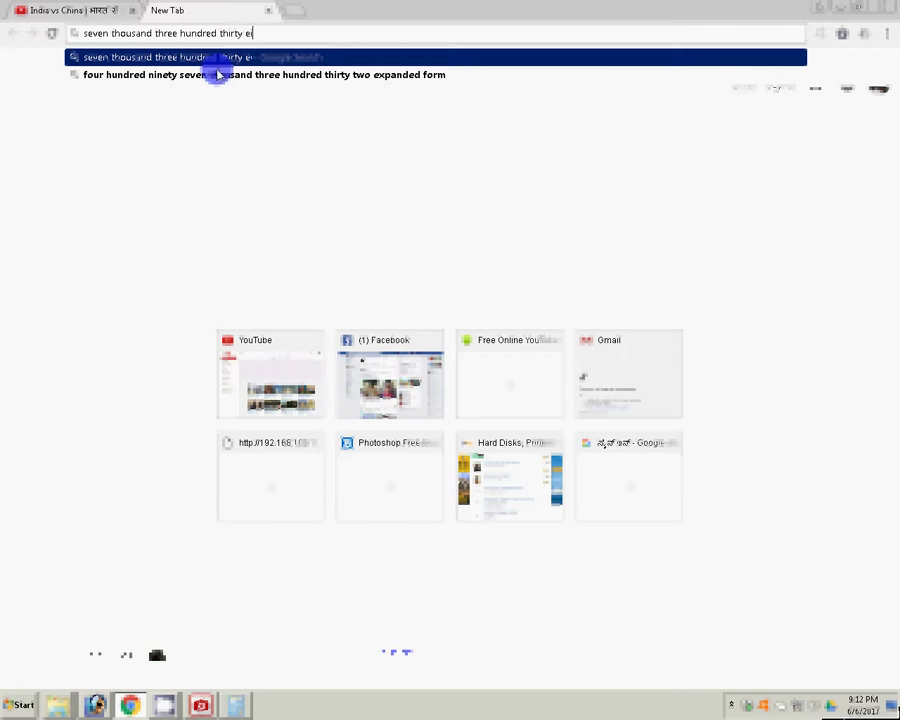
pyautogui.write('igh')
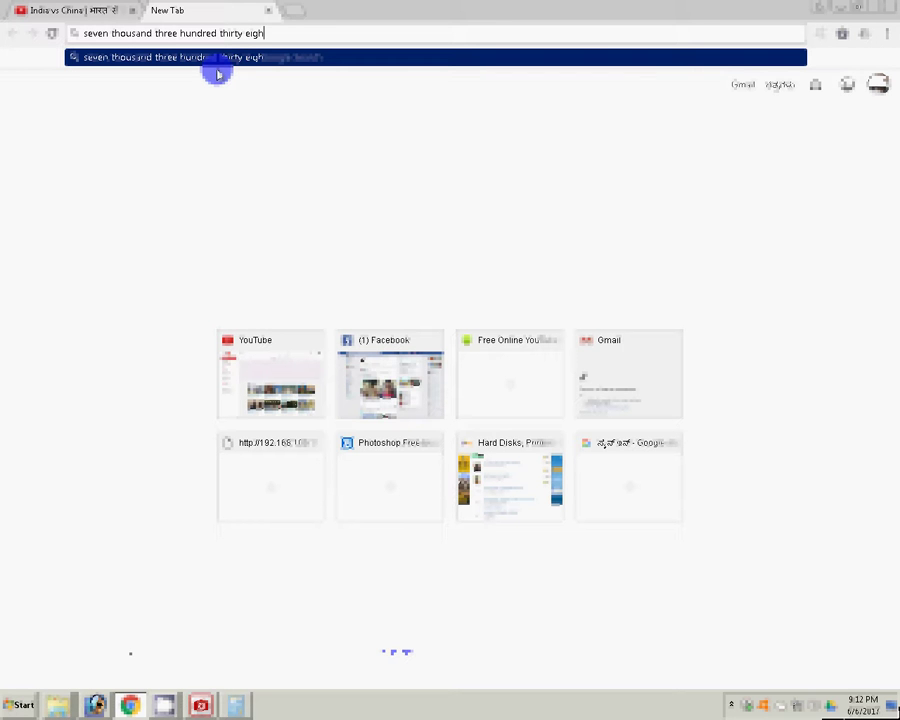
pyautogui.write('ty')
pyautogui.press('Return')
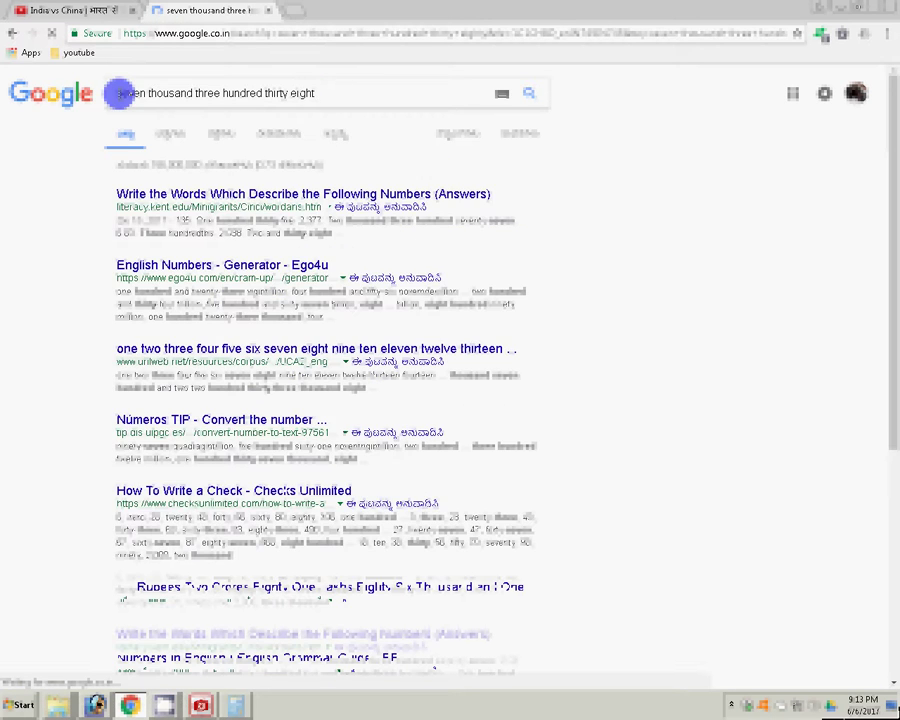
pyautogui.tripleClick(173, 93)
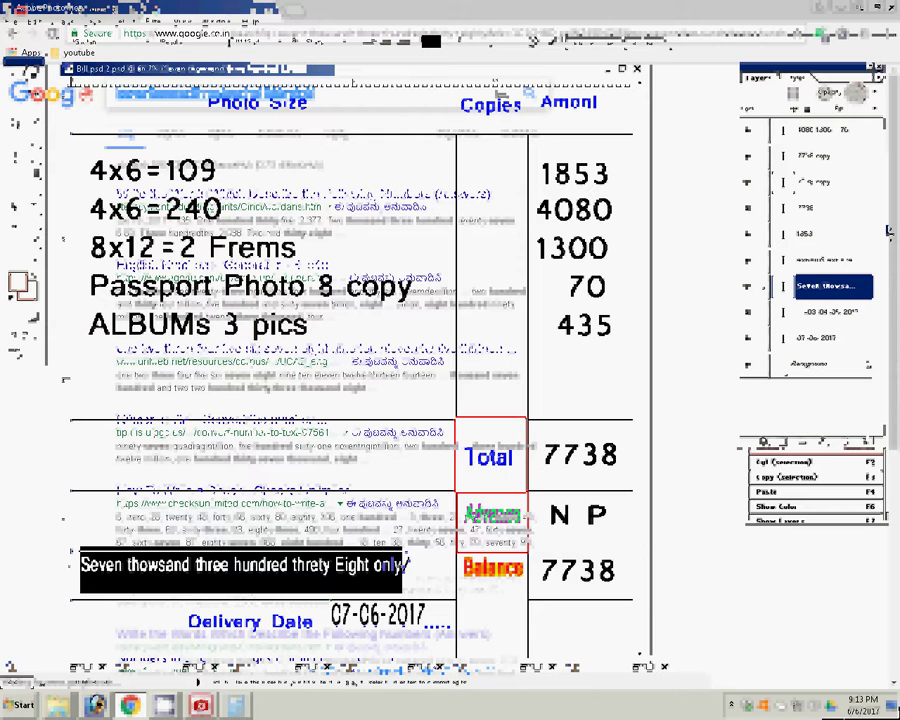
# Paste 'seven thousand three hundred thirty eight' over the misspelled amount-in-words line
pyautogui.moveTo(400, 565); pyautogui.dragTo(122, 565)
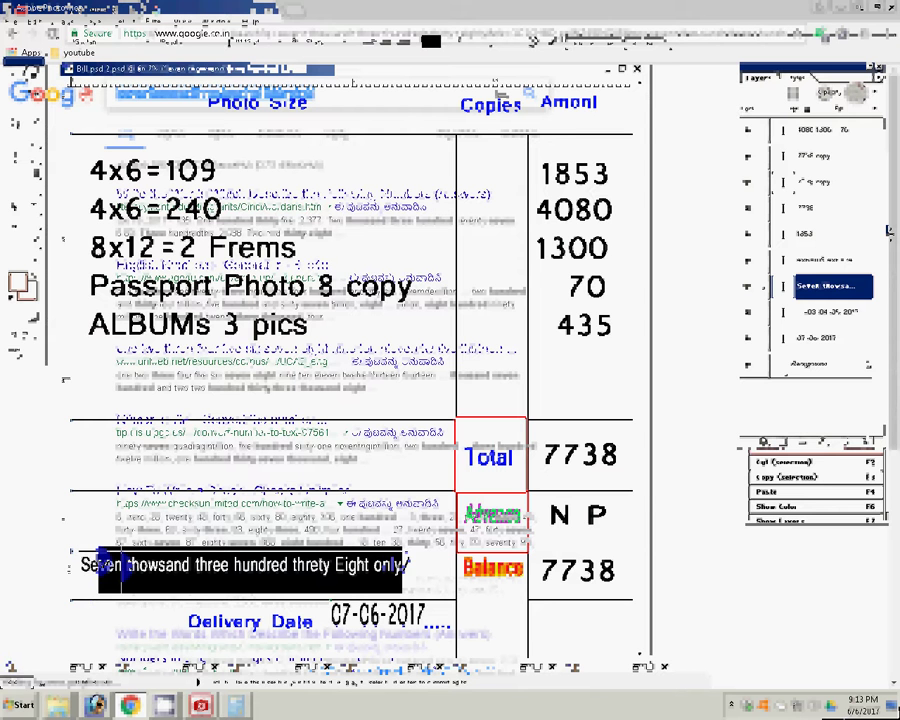
pyautogui.hotkey('ctrl', 'a')
pyautogui.write('seven thousand three hundred thirty eight/')
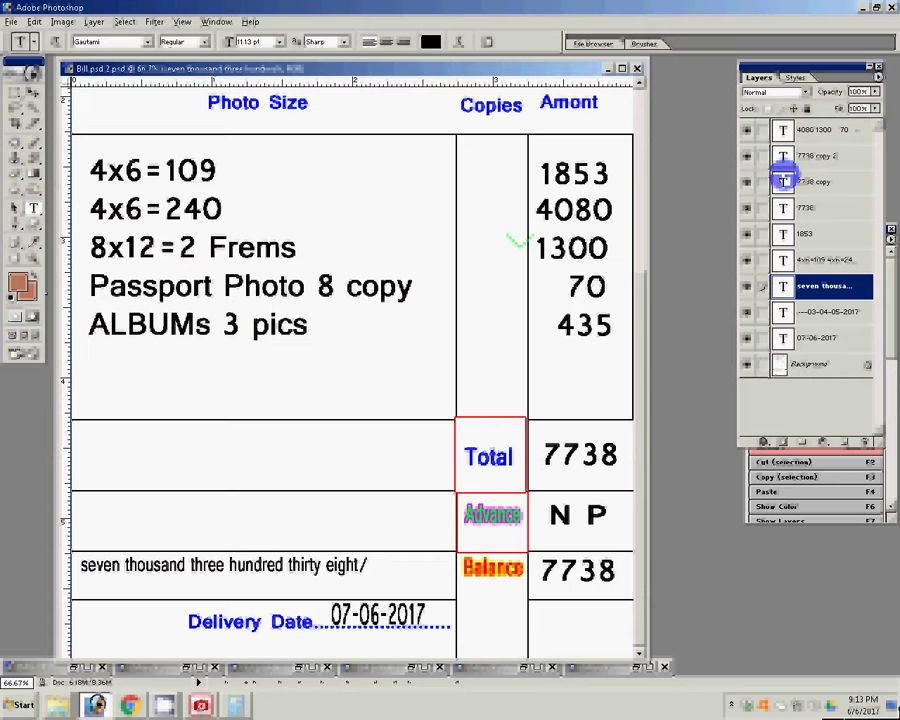
pyautogui.press('z')
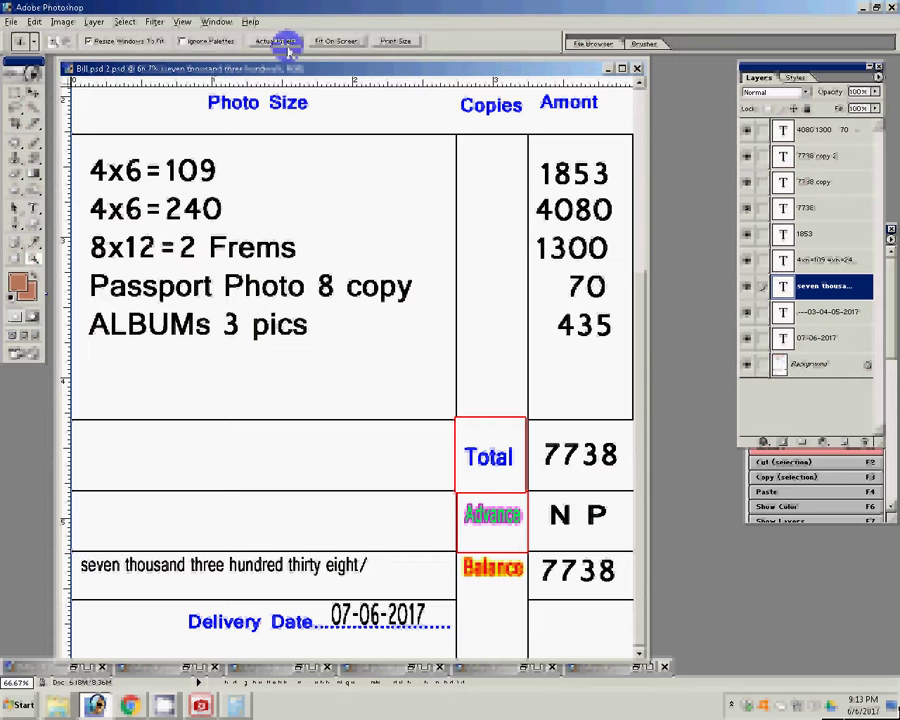
# Save the bill as Bill.psd 2 inside a new 'Bill' folder on drive D
pyautogui.hotkey('ctrl', 'shift', 's')
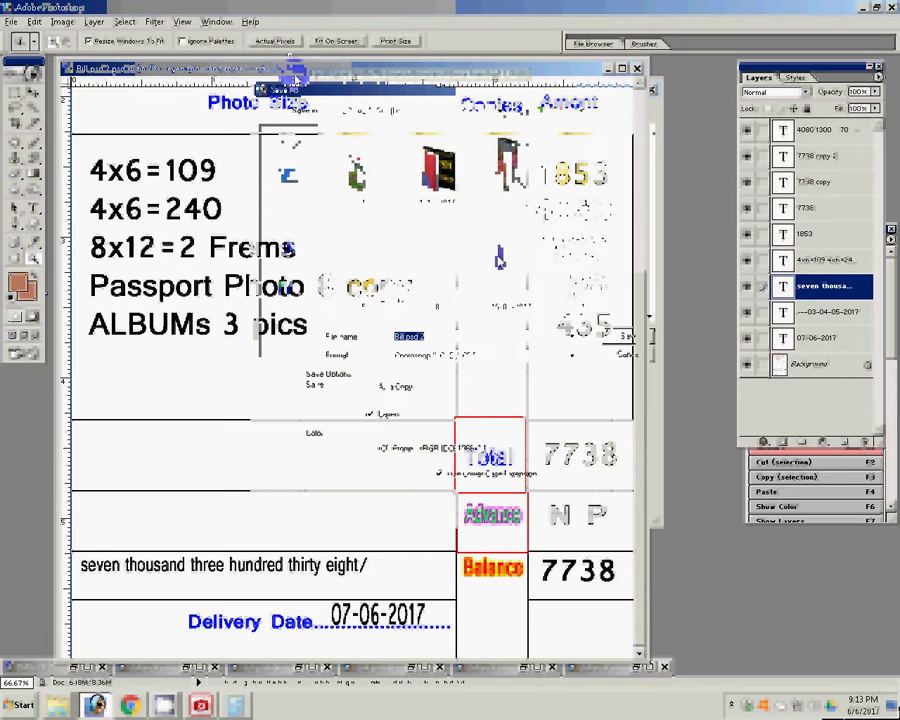
pyautogui.click(580, 110)
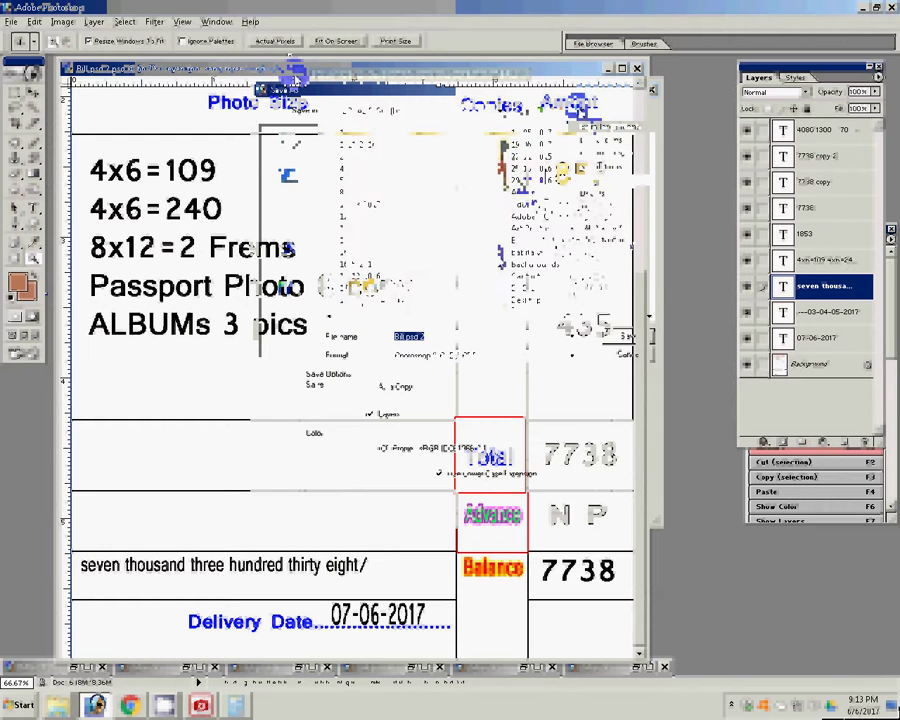
pyautogui.click(590, 180)
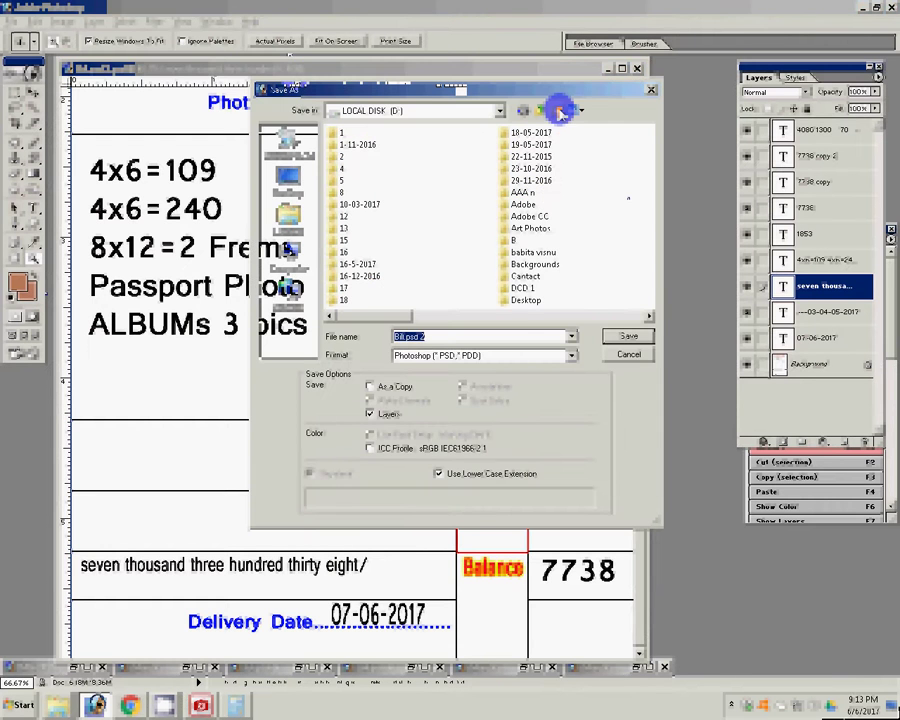
pyautogui.click(560, 112)
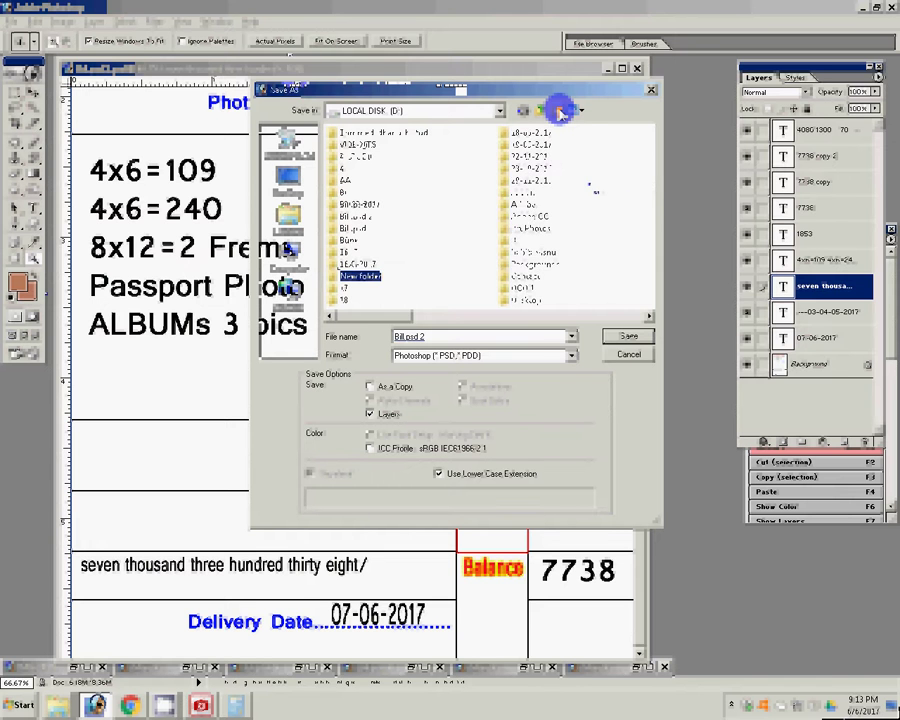
pyautogui.write('B')
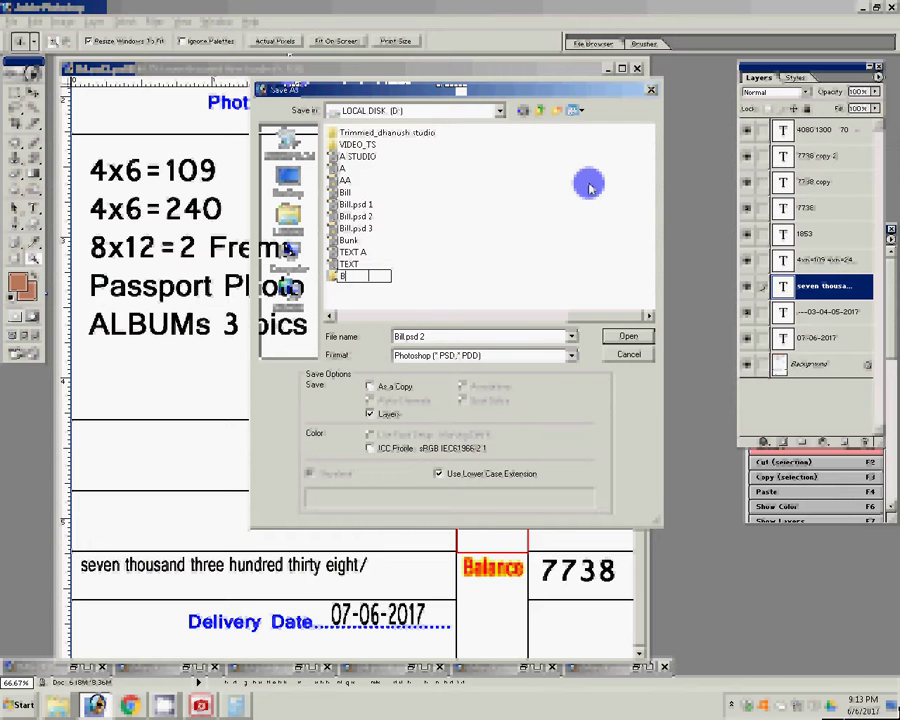
pyautogui.write('ill')
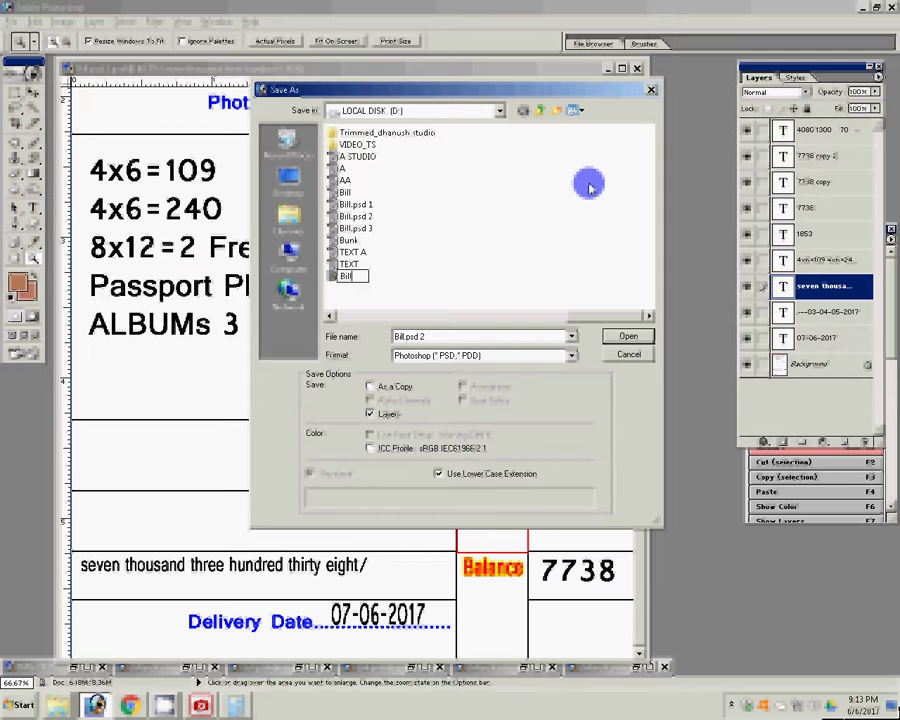
pyautogui.press('Return')
pyautogui.press('Return')
pyautogui.press('Return')
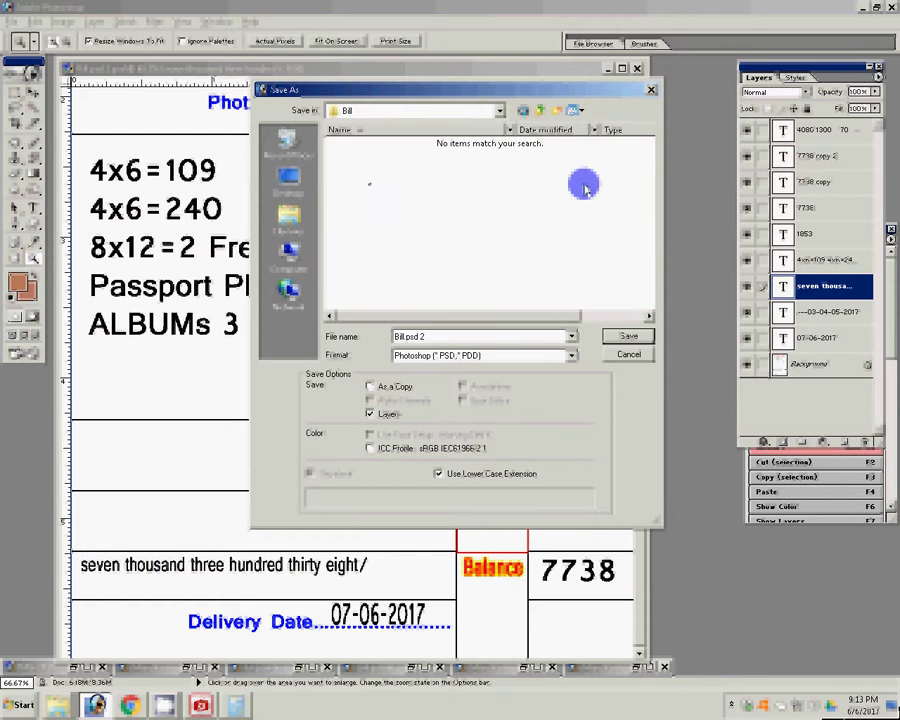
pyautogui.press('Return')
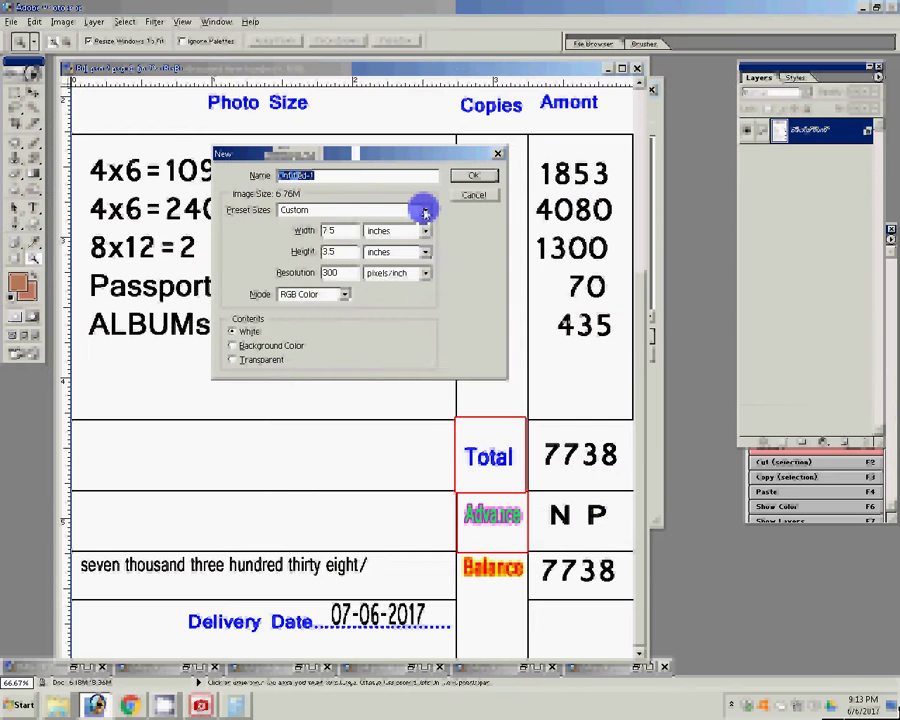
# Create a new document using the Letter preset size
pyautogui.click(424, 212)
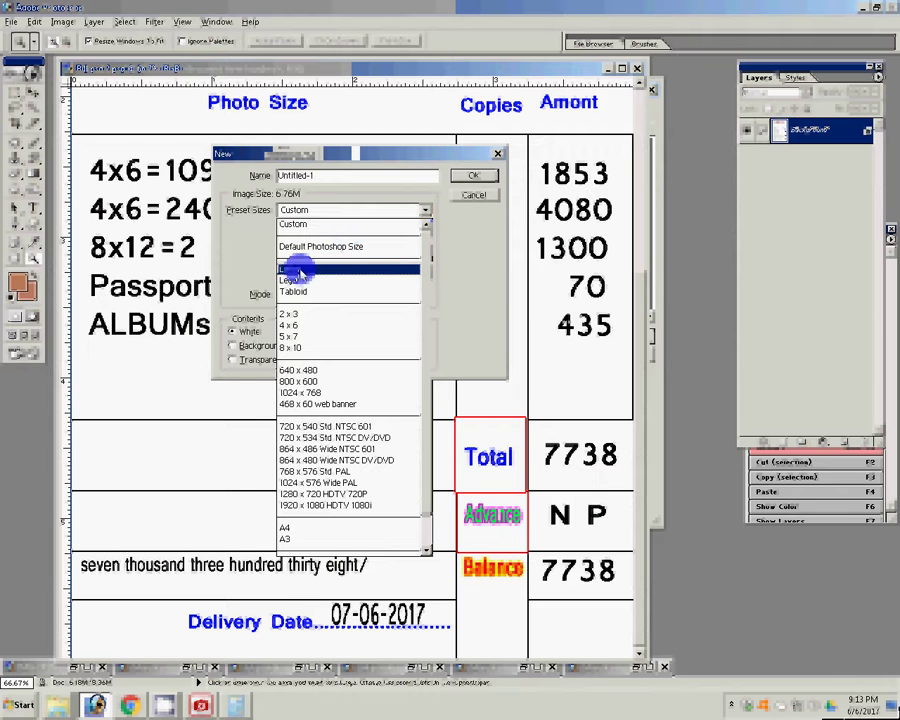
pyautogui.click(297, 269)
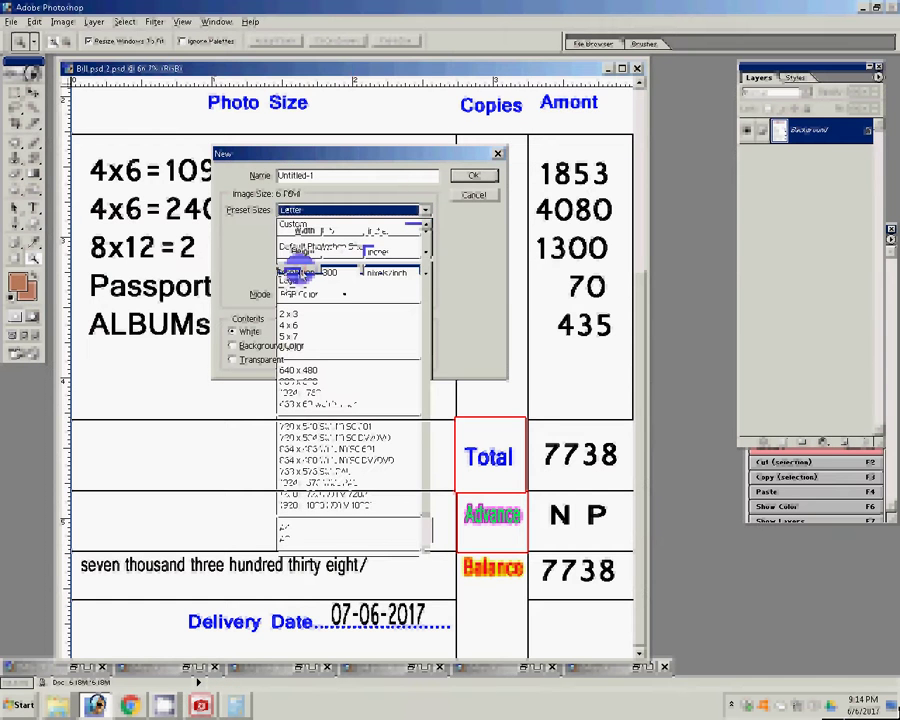
pyautogui.press('Return')
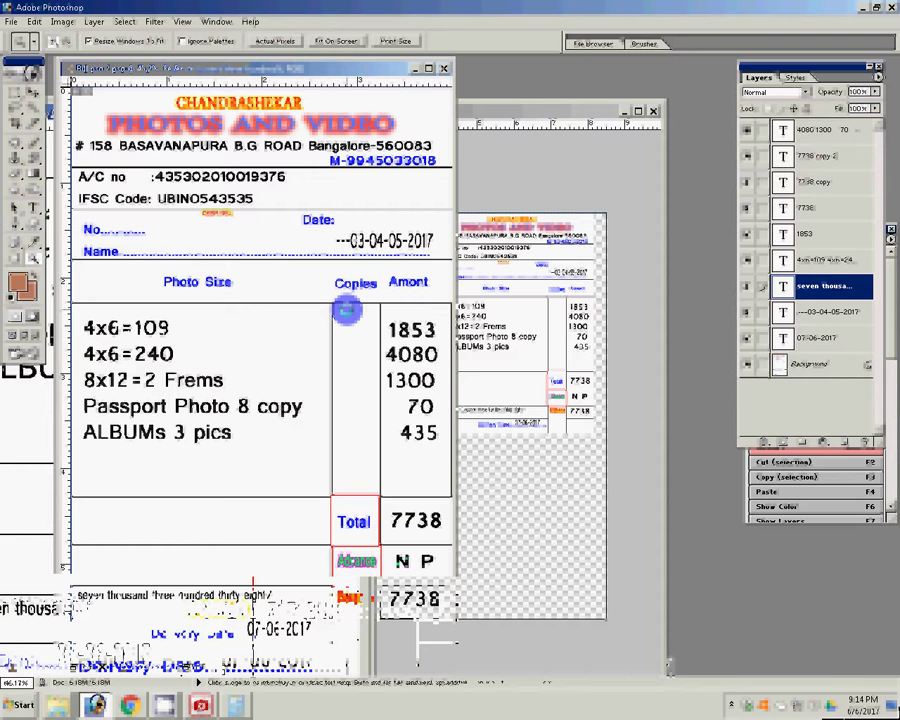
# Hide the bill's filled-in text layers and drag the blank bill onto the Letter page
pyautogui.keyDown('ctrl'); pyautogui.click(346, 311); pyautogui.keyUp('ctrl')
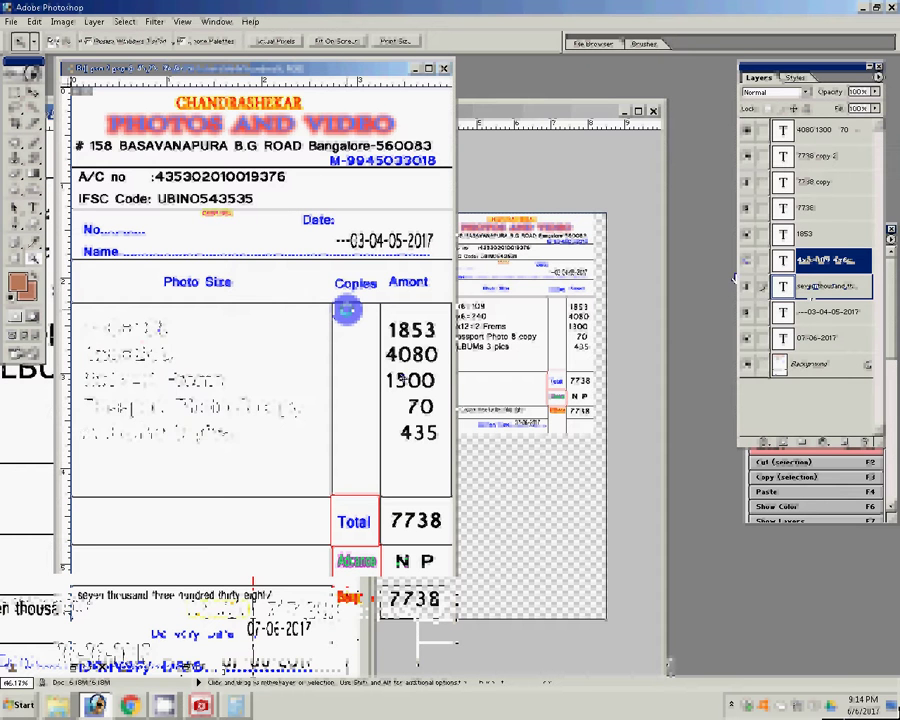
pyautogui.keyDown('ctrl'); pyautogui.click(346, 311); pyautogui.keyUp('ctrl')
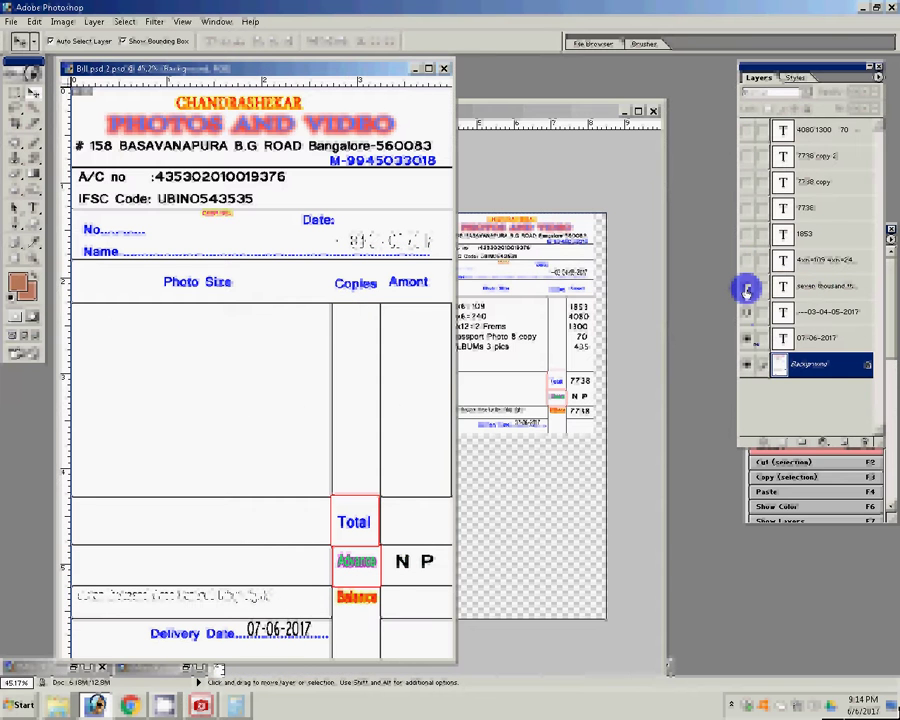
pyautogui.click(748, 340)
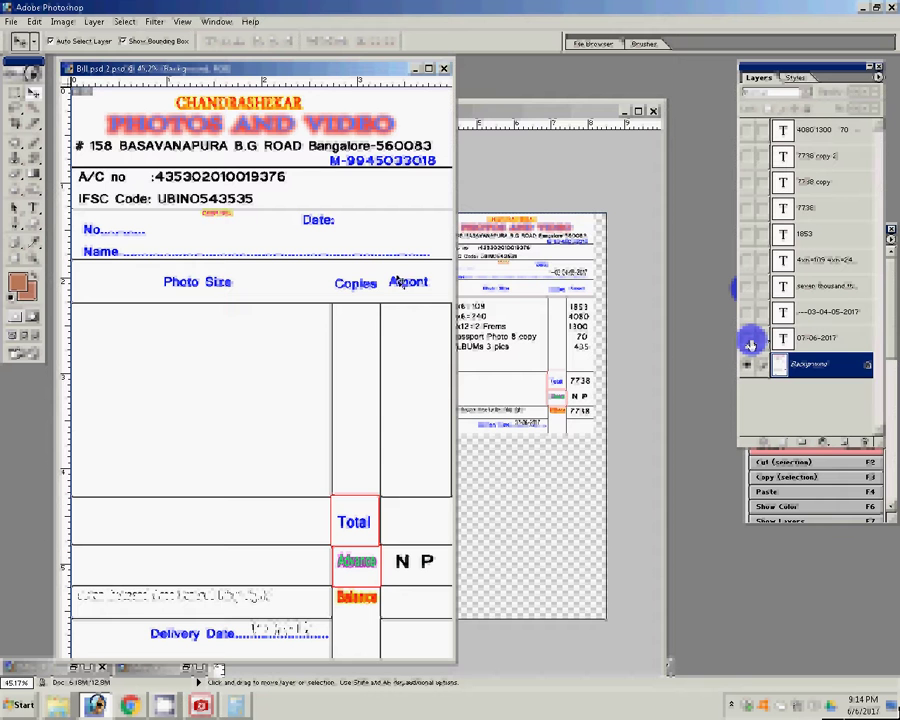
pyautogui.click(521, 480)
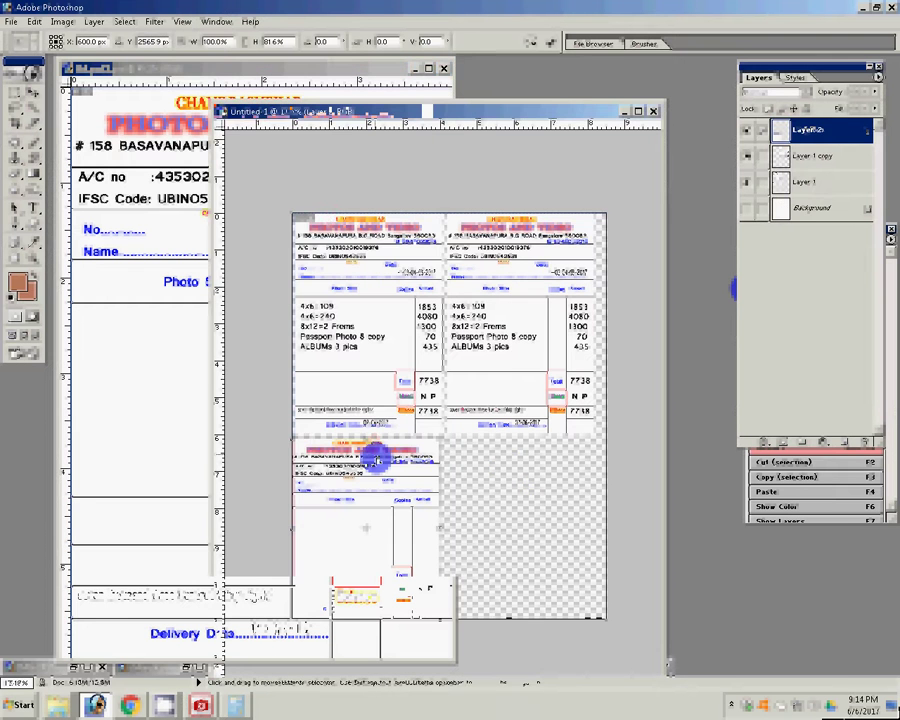
# Arrange the bill copies into a two-by-two grid and scale it to fill the page
pyautogui.moveTo(375, 458); pyautogui.dragTo(390, 456)
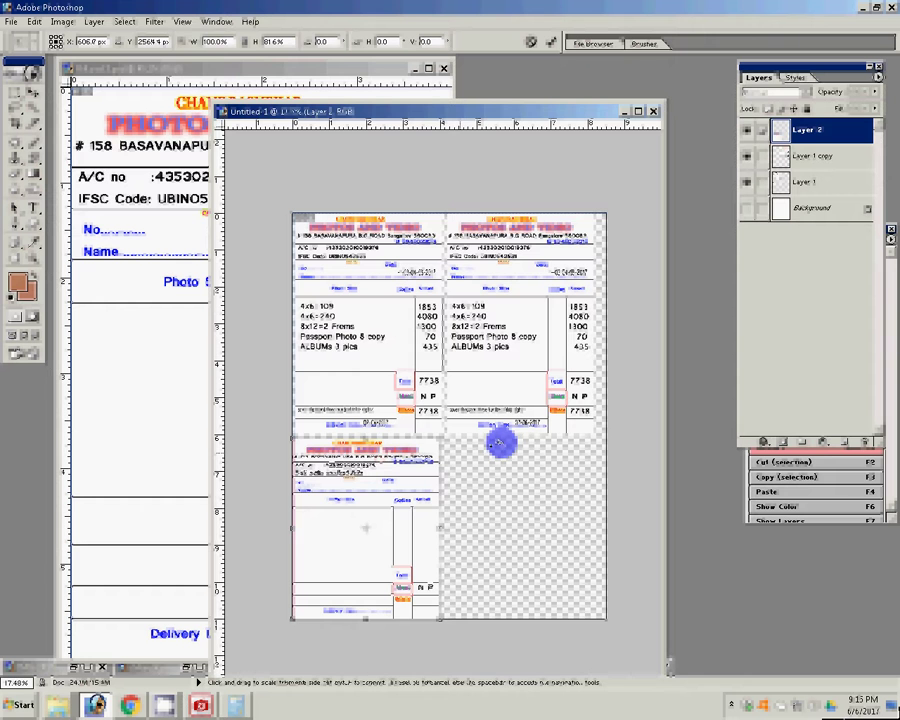
pyautogui.click(551, 43)
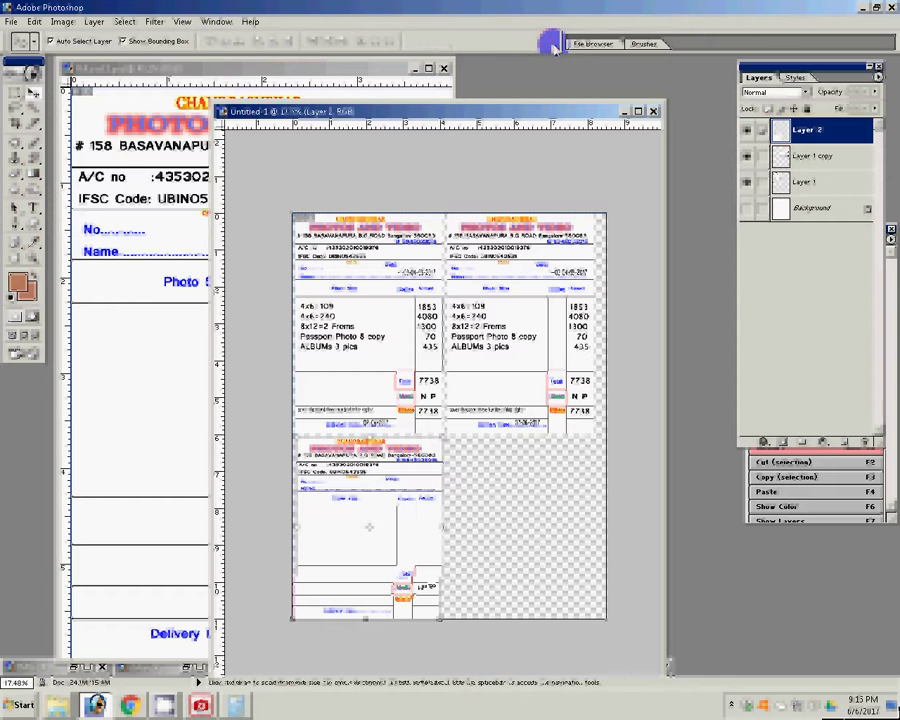
pyautogui.moveTo(418, 402); pyautogui.dragTo(517, 458)
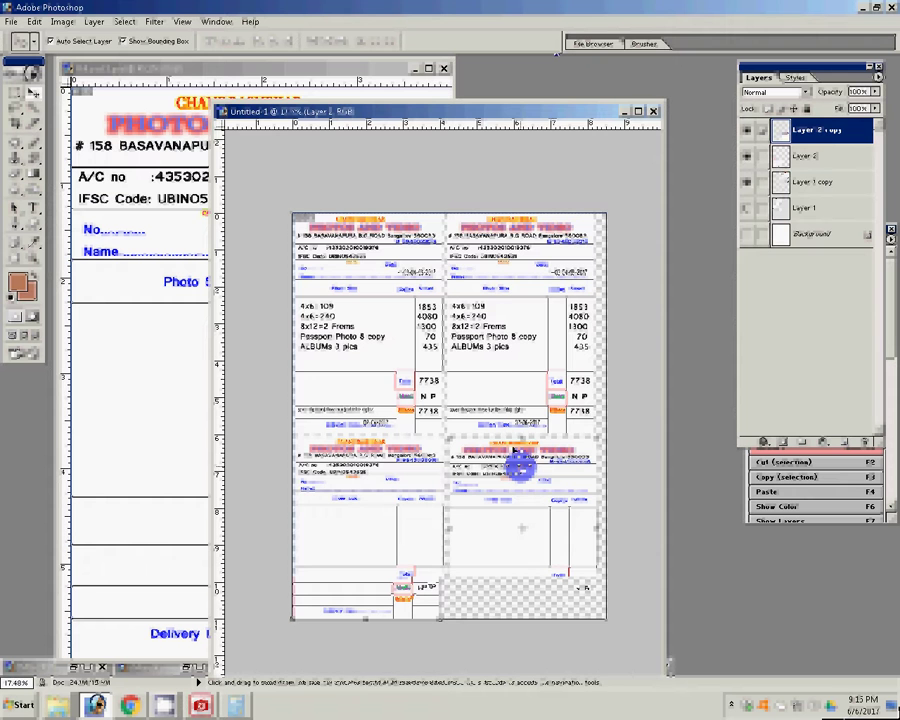
pyautogui.hotkey('ctrl', 't')
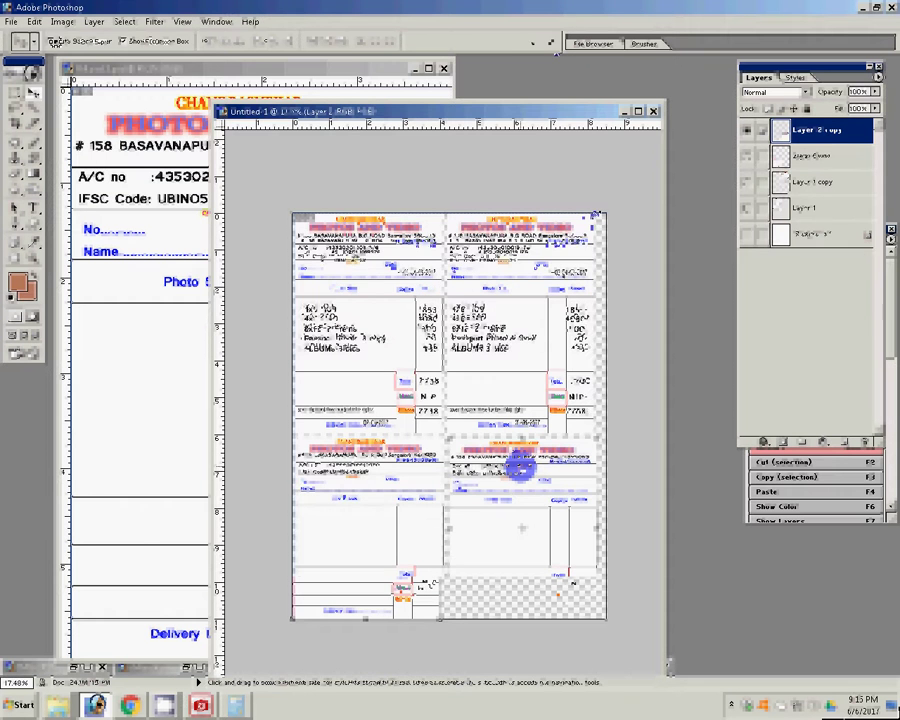
pyautogui.click(596, 216)
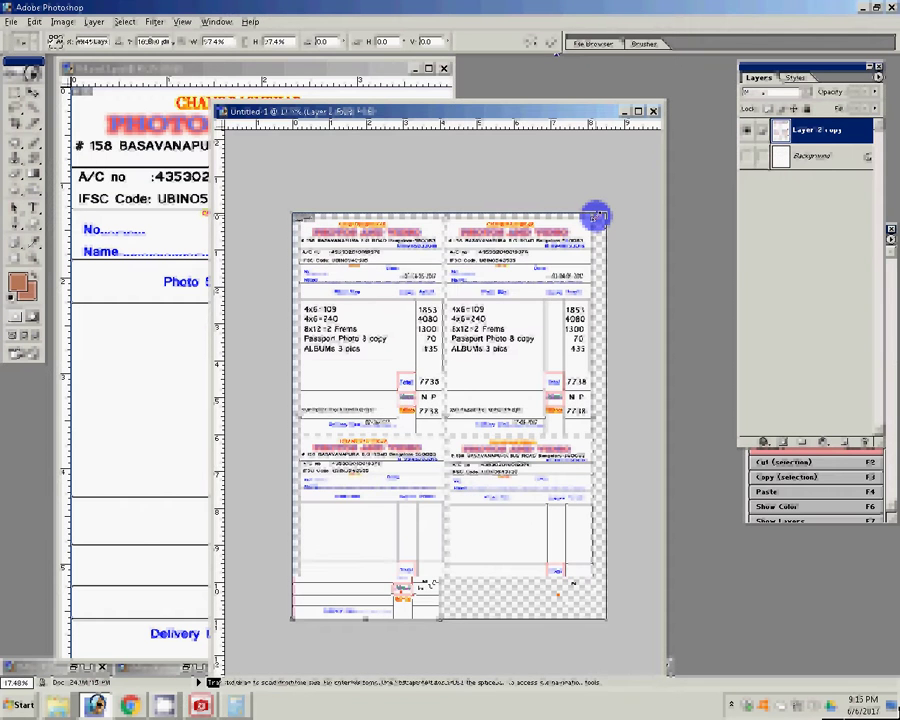
pyautogui.doubleClick(585, 252)
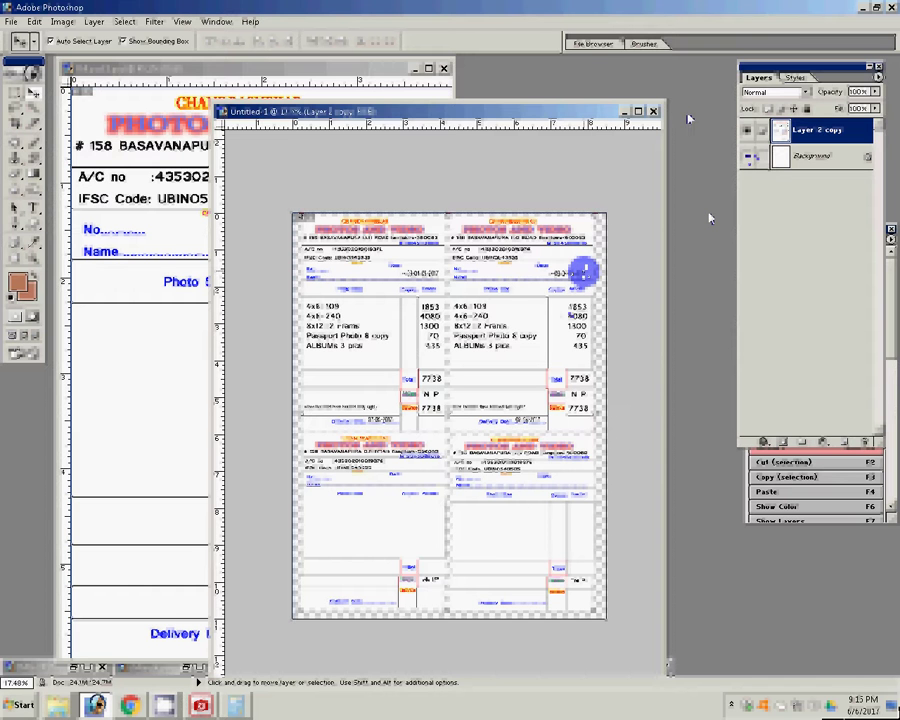
# Add a black 3 px Stroke layer style to the four-bill layout
pyautogui.click(760, 441)
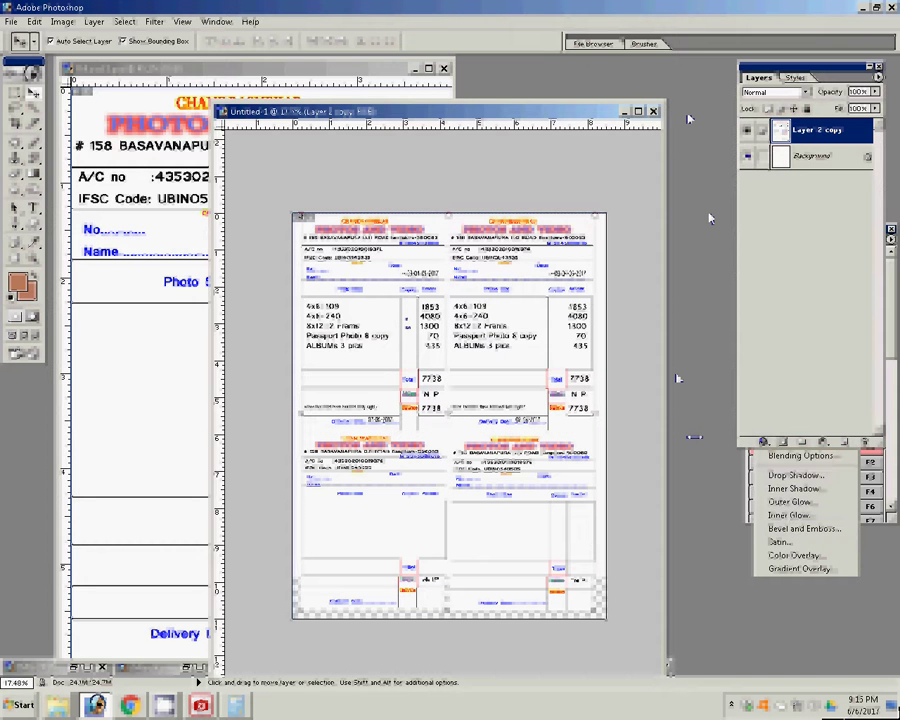
pyautogui.click(405, 333)
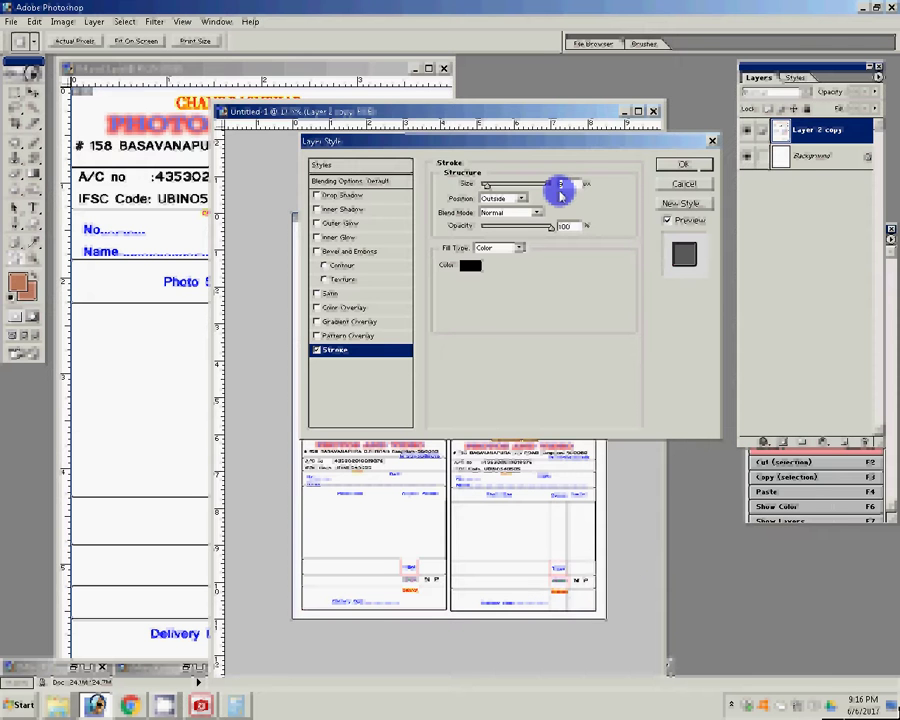
pyautogui.press('Return')
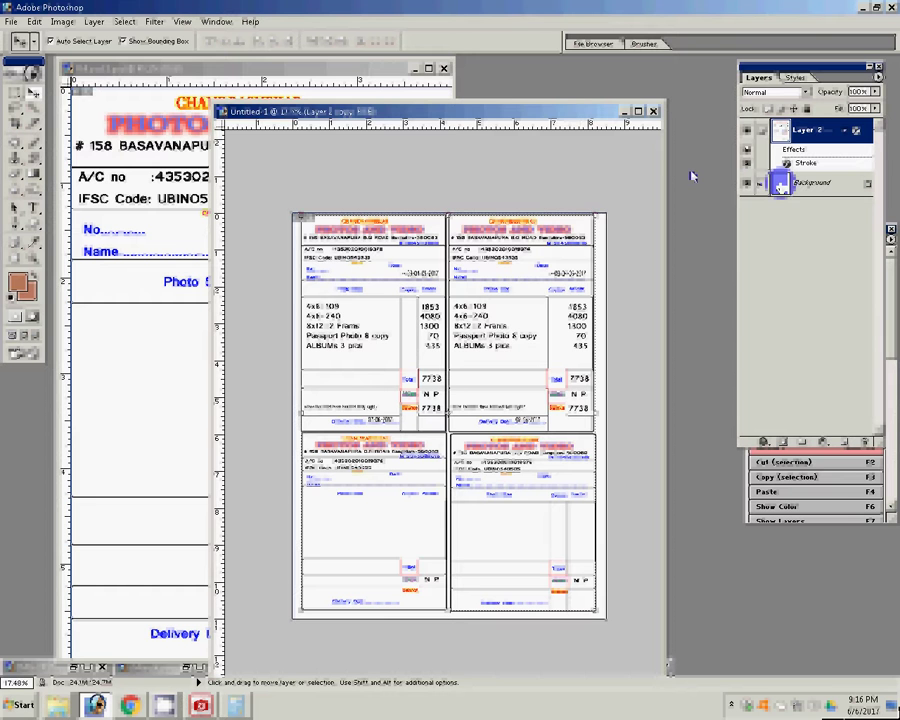
pyautogui.hotkey('ctrl', 's')
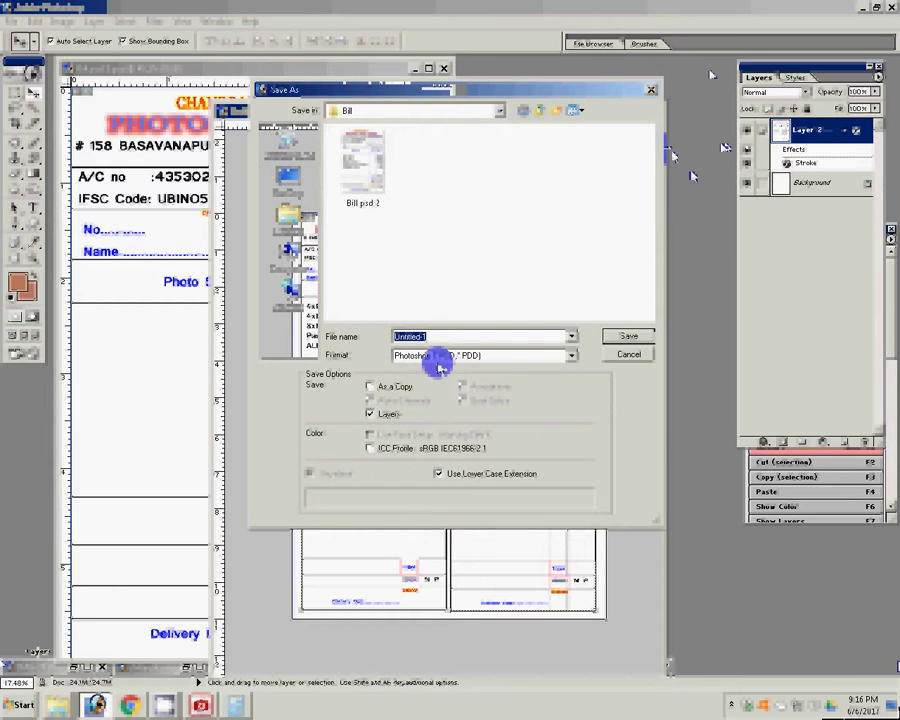
# Save the page as a High-quality JPEG named '1' in the Bill folder
pyautogui.click(437, 357)
pyautogui.click(480, 414)
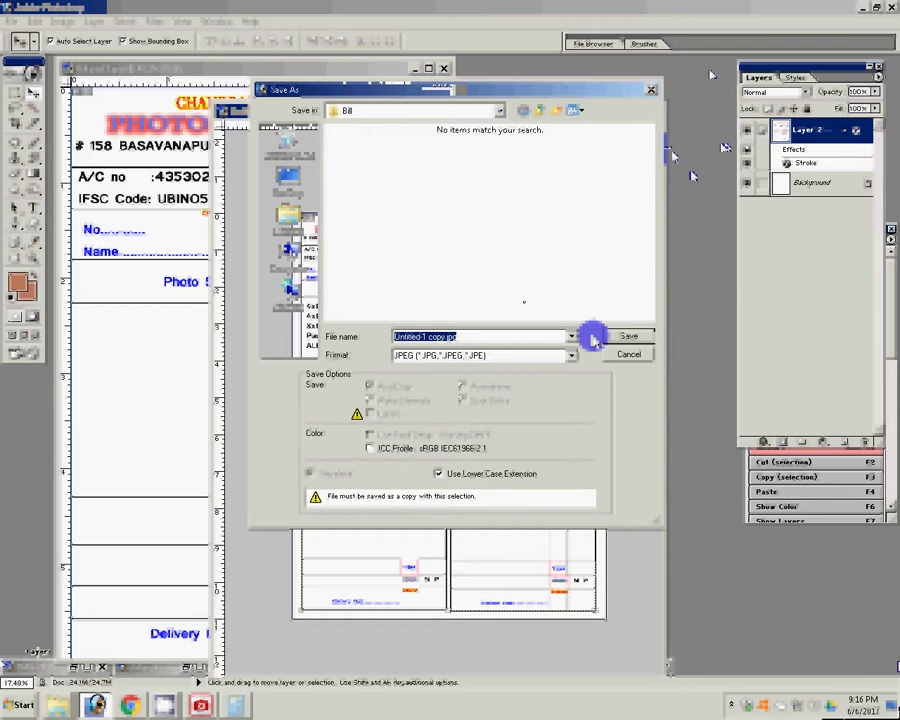
pyautogui.write('1')
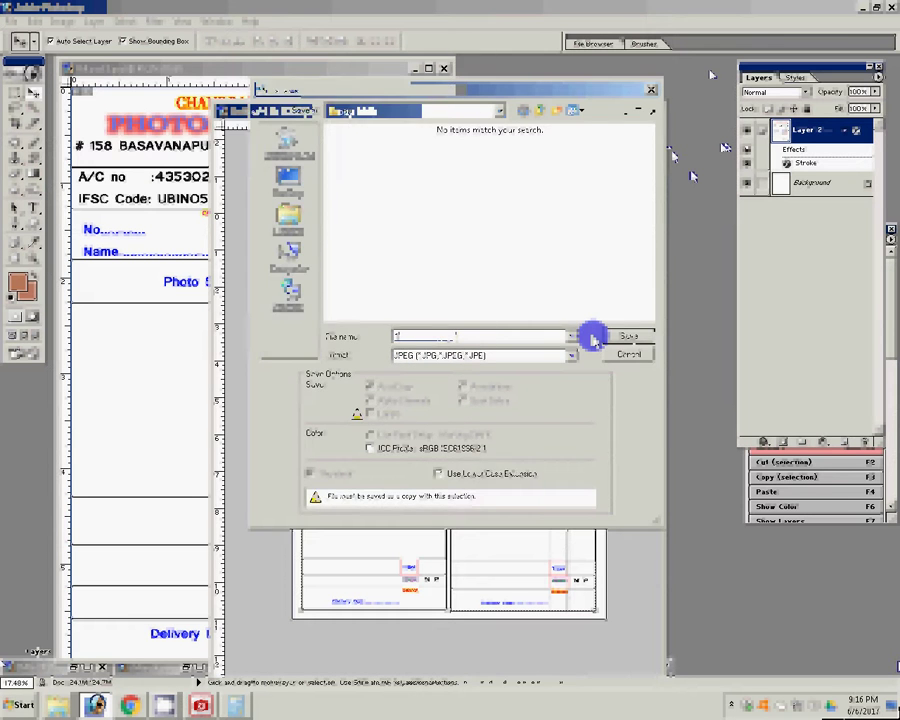
pyautogui.press('Return')
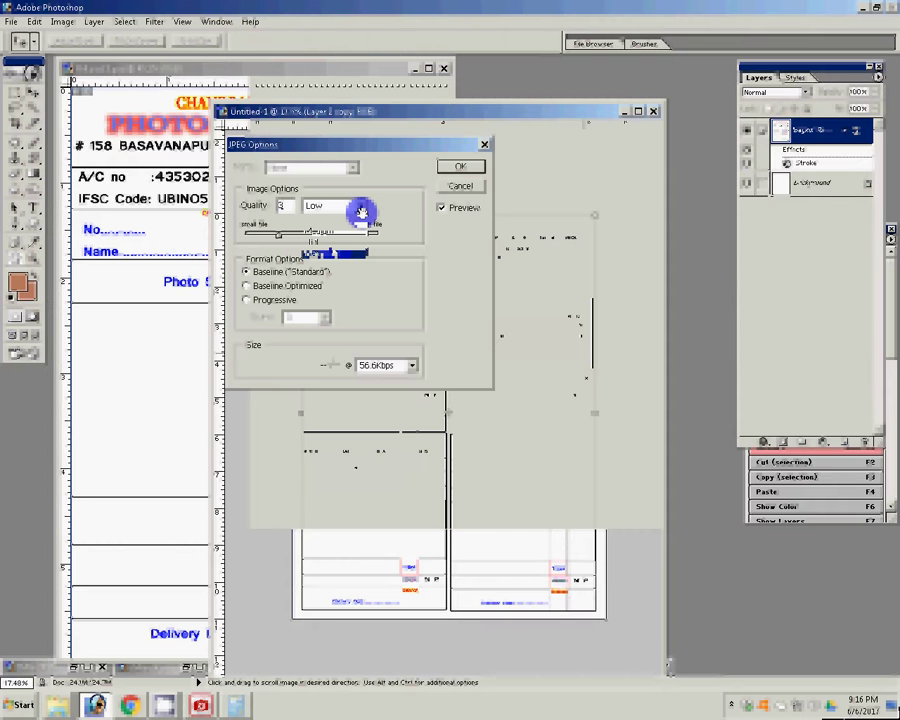
pyautogui.click(358, 207)
pyautogui.click(332, 243)
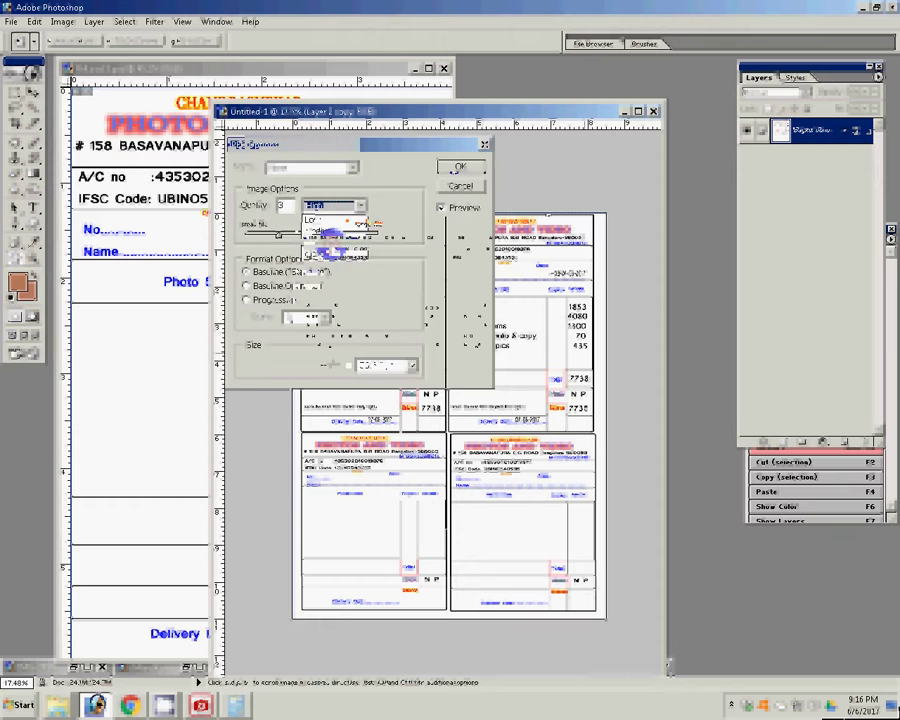
pyautogui.press('Return')
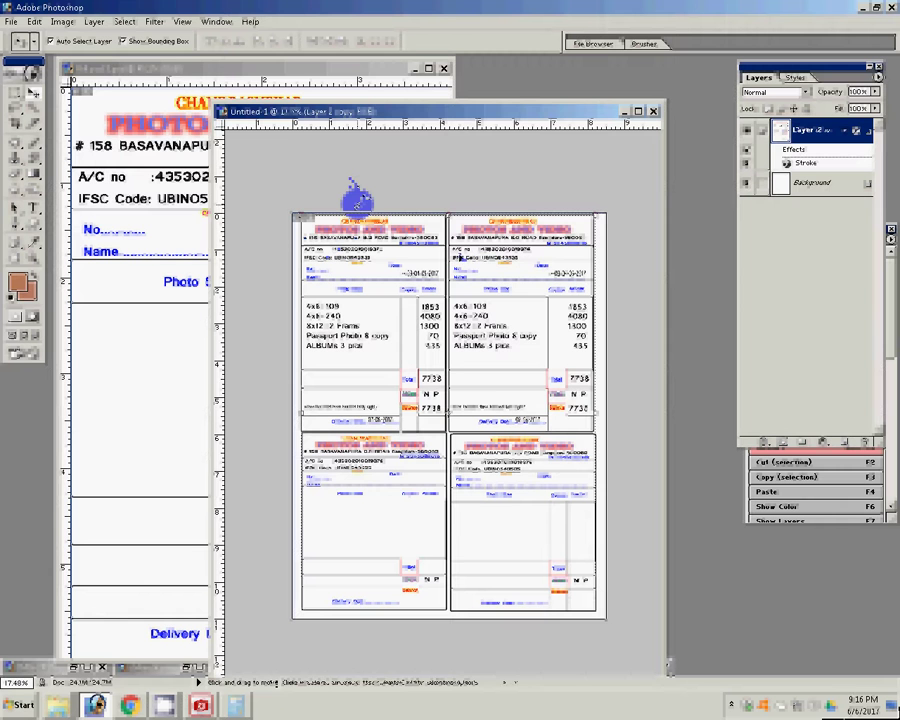
# Zoom in to about 77% on the top-left bill of the layout
pyautogui.click(497, 263)
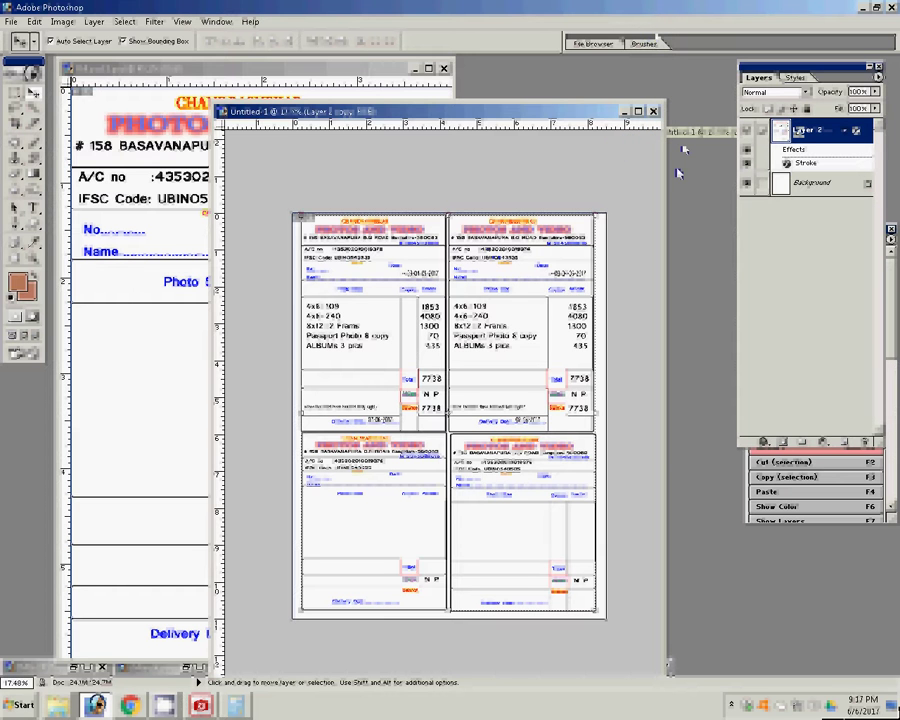
pyautogui.click(650, 112)
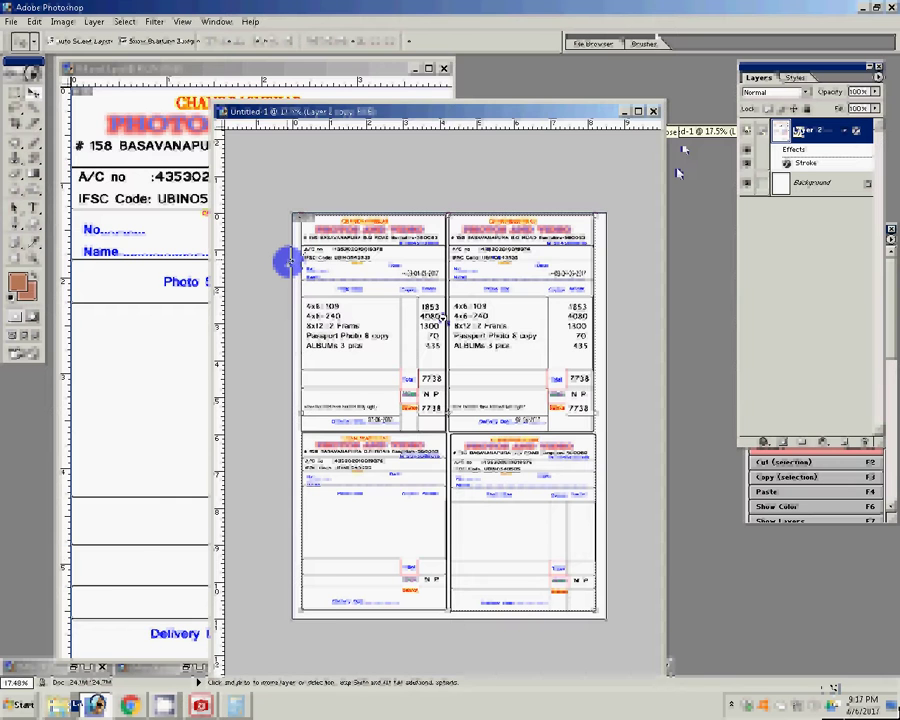
pyautogui.click(33, 210)
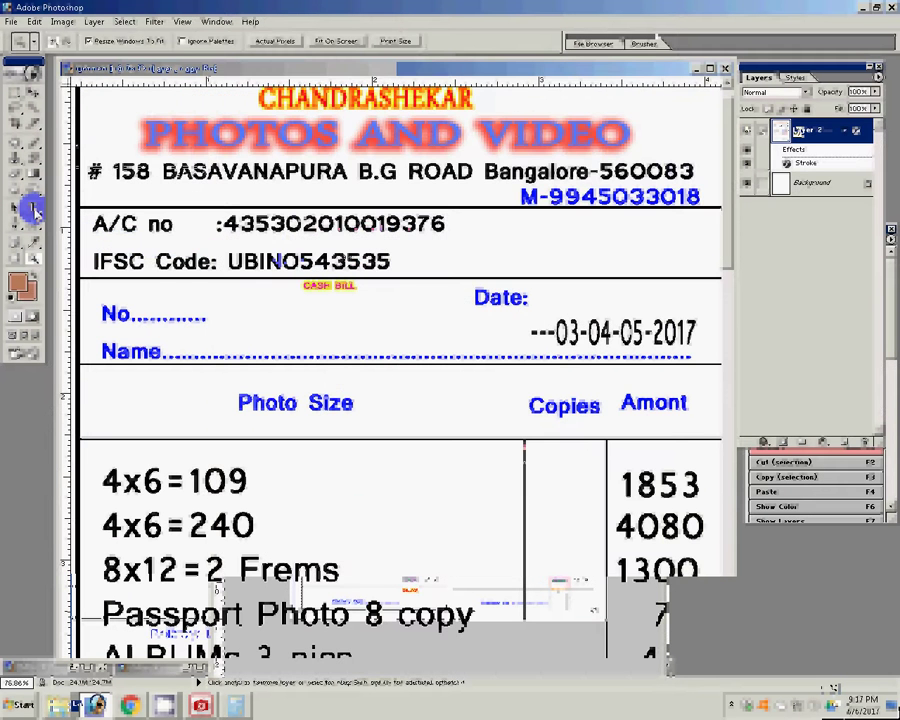
# Type 'Grama panchayat Teguru' after Name on the first bill
pyautogui.click(33, 208)
pyautogui.click(177, 350)
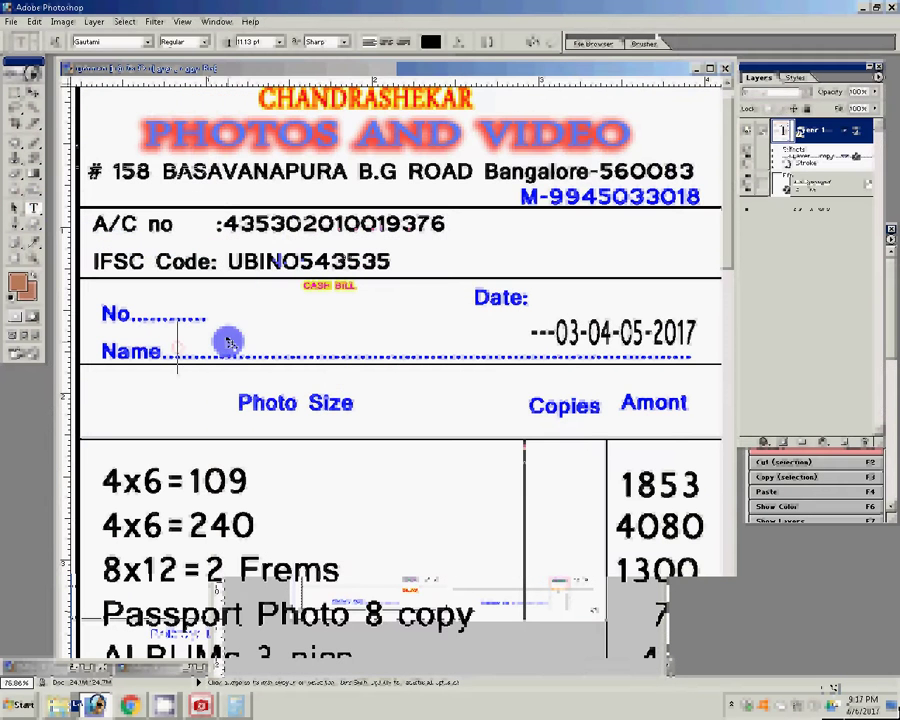
pyautogui.write('Gr')
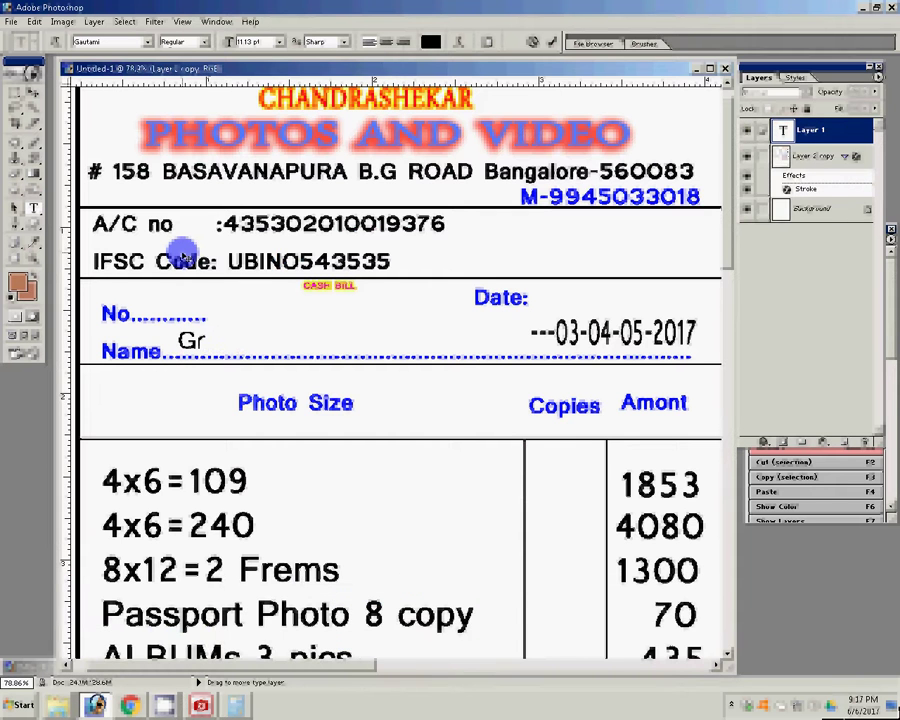
pyautogui.write('ama')
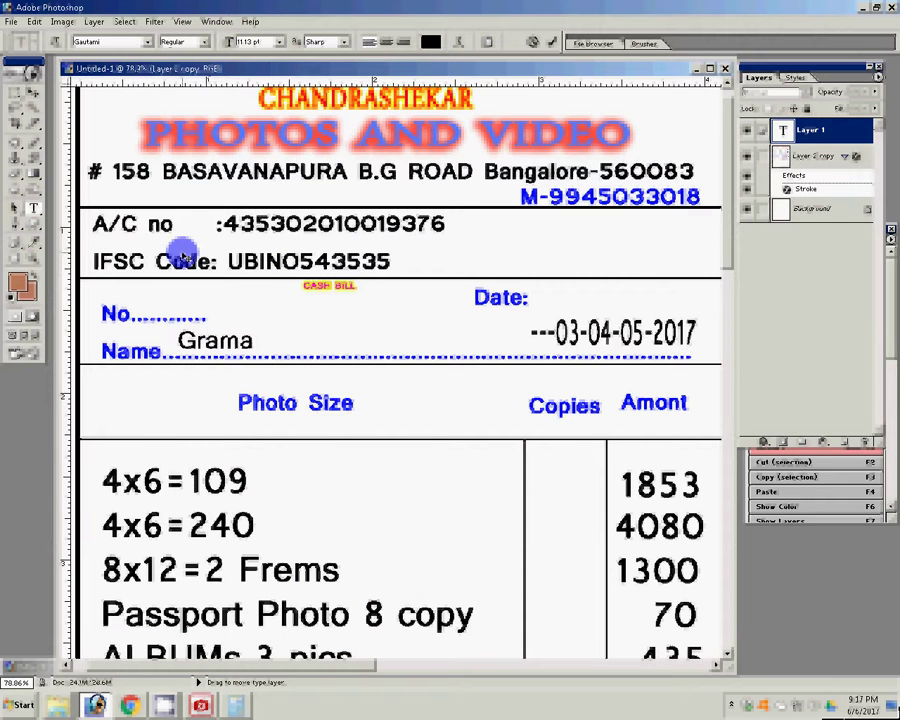
pyautogui.write(' pa')
pyautogui.write('n')
pyautogui.write('c')
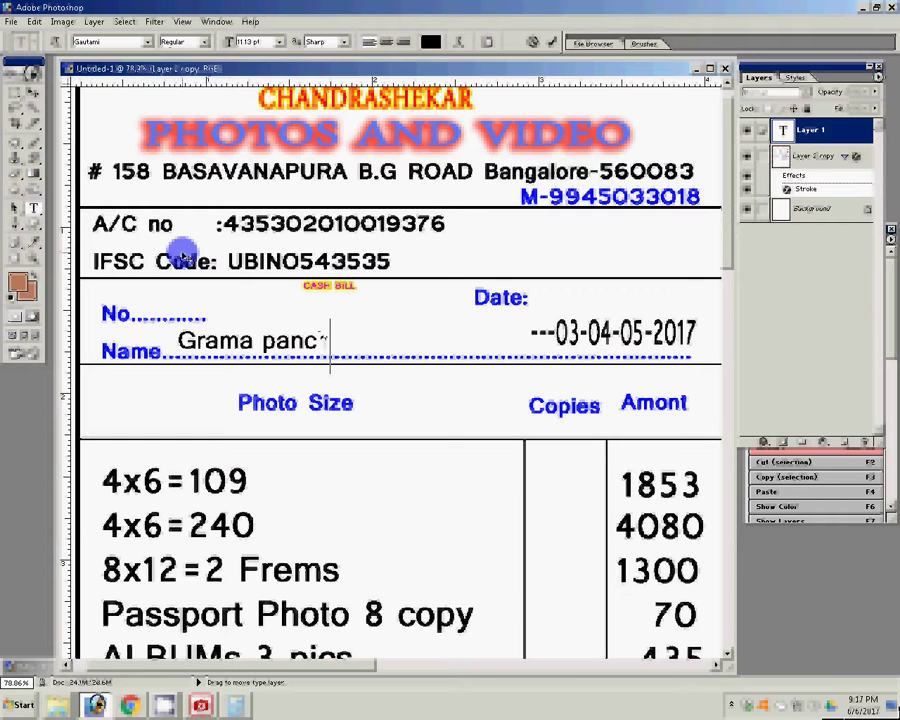
pyautogui.write('hays')
pyautogui.press('BackSpace')
pyautogui.write('at')
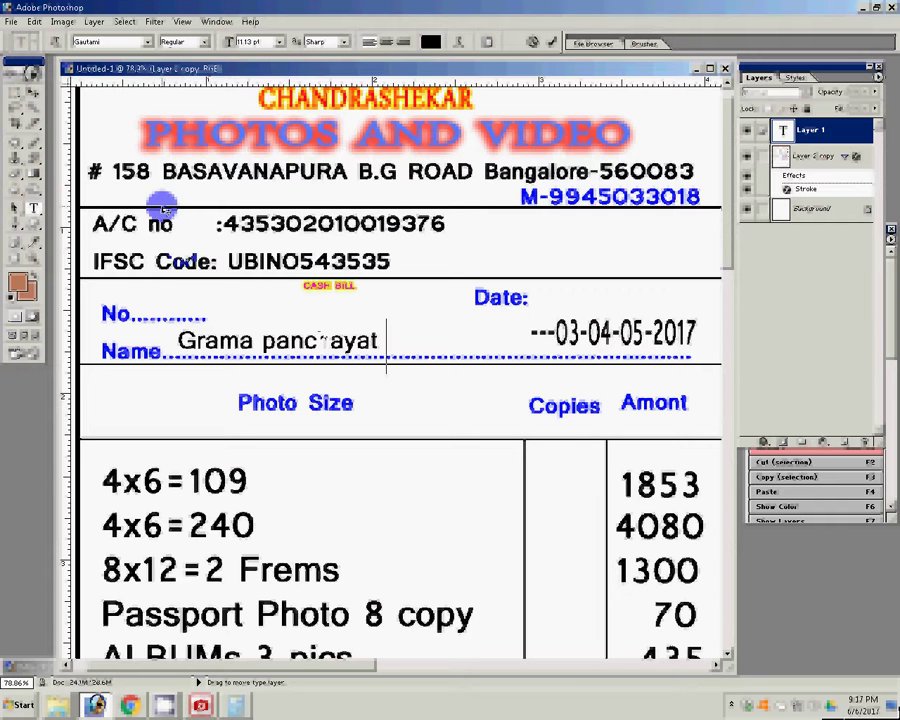
pyautogui.write(' Teg')
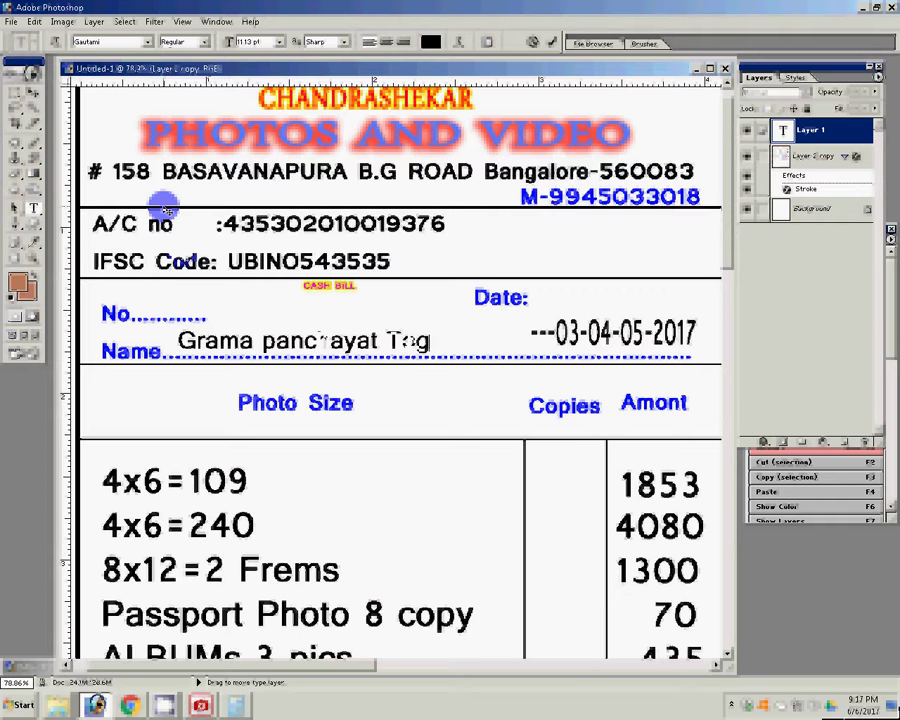
pyautogui.write('uru')
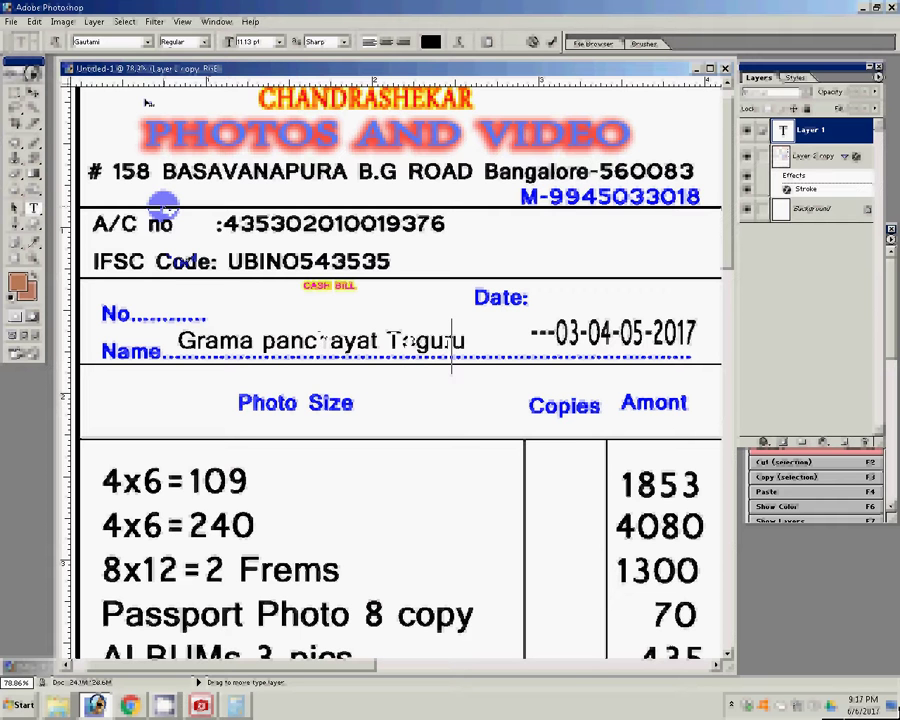
pyautogui.click(553, 42)
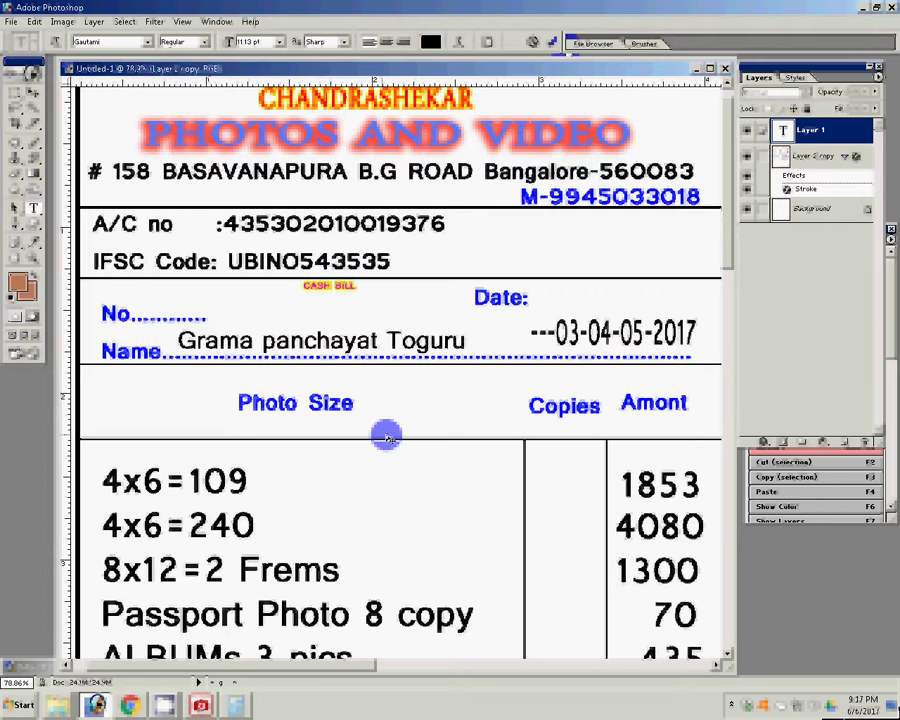
# Correct the name to 'Grama panchayat DoddhaToguru' and narrow it to clear the date
pyautogui.click(388, 342)
pyautogui.write('D')
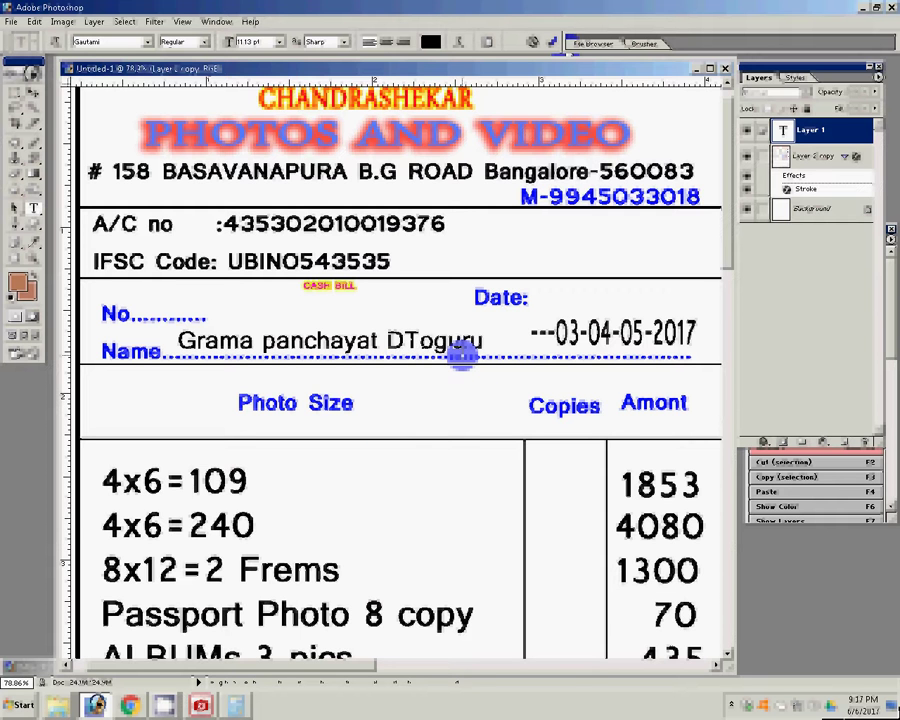
pyautogui.write('.')
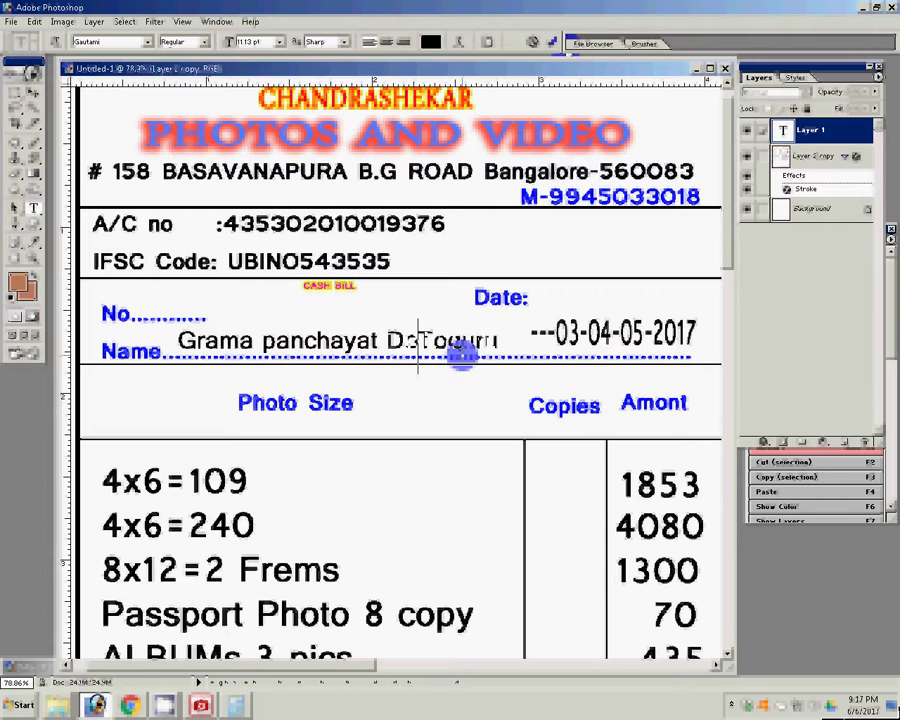
pyautogui.write('dd')
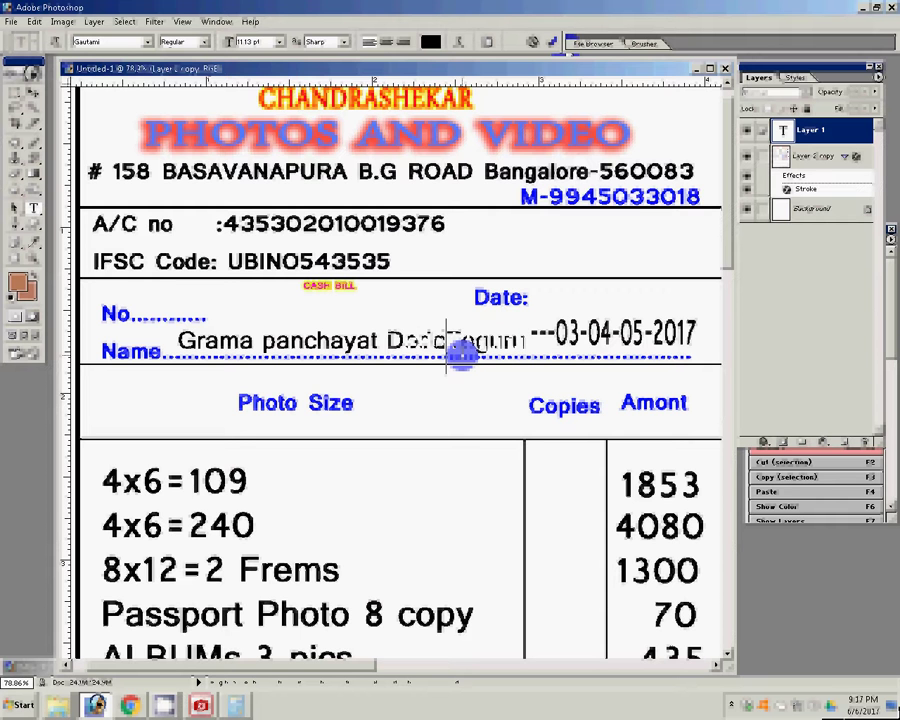
pyautogui.write('a')
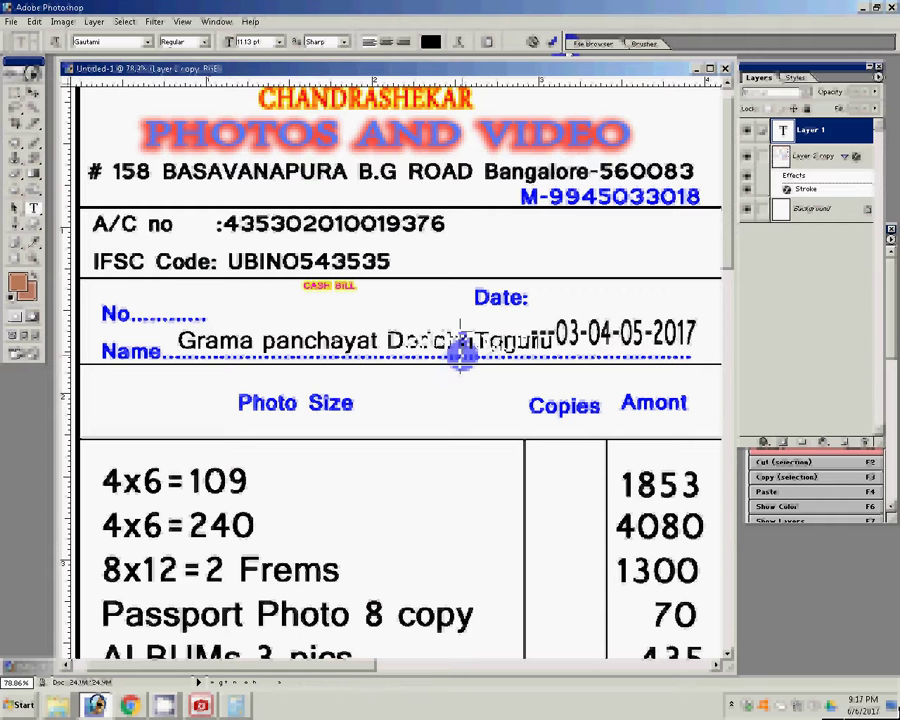
pyautogui.click(555, 42)
pyautogui.press('v')
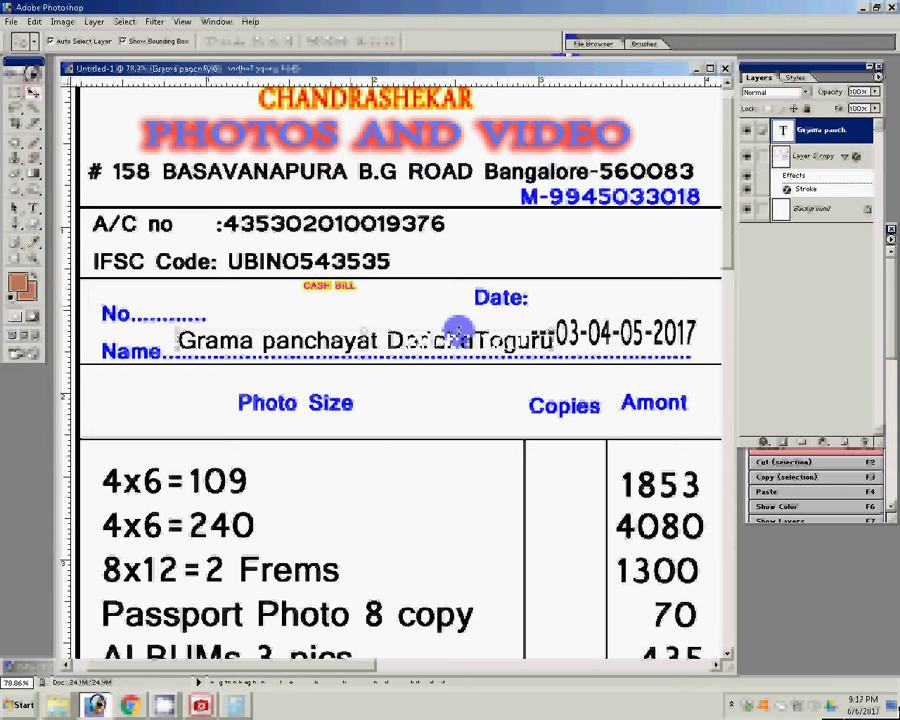
pyautogui.hotkey('ctrl', 't')
pyautogui.moveTo(553, 340); pyautogui.dragTo(495, 340)
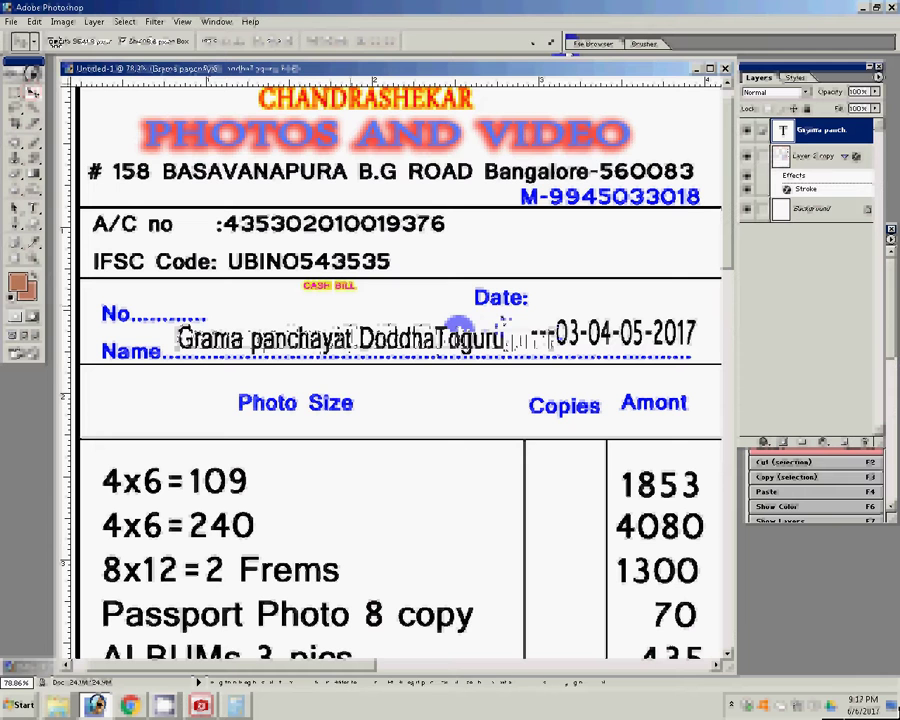
pyautogui.press('Return')
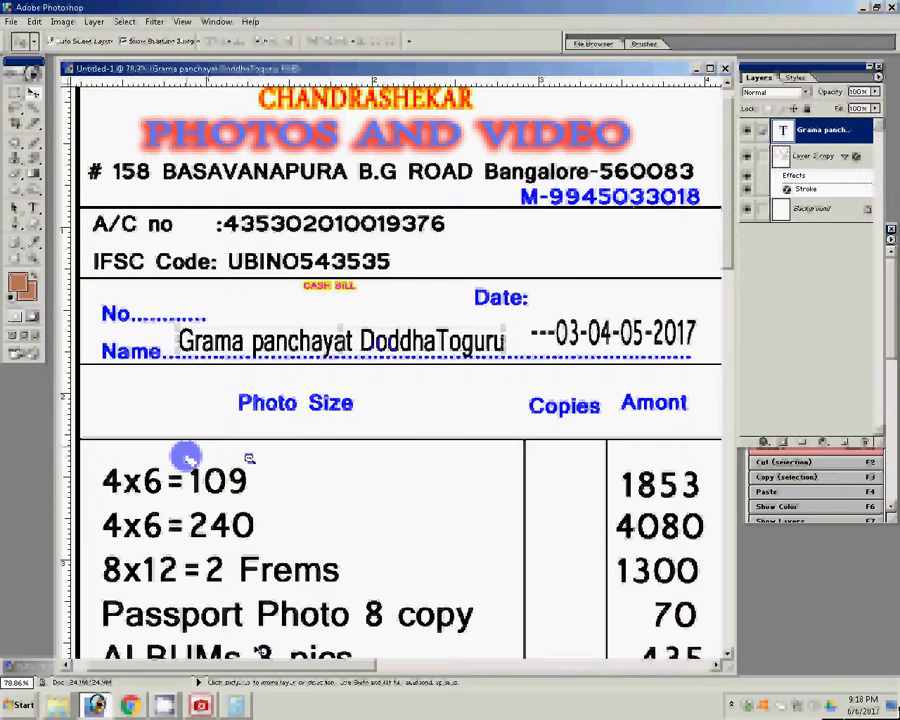
# Add bill number 602 after No. on the first bill and copy it to the second bill
pyautogui.hotkey('ctrl', '-')
pyautogui.hotkey('ctrl', '-')
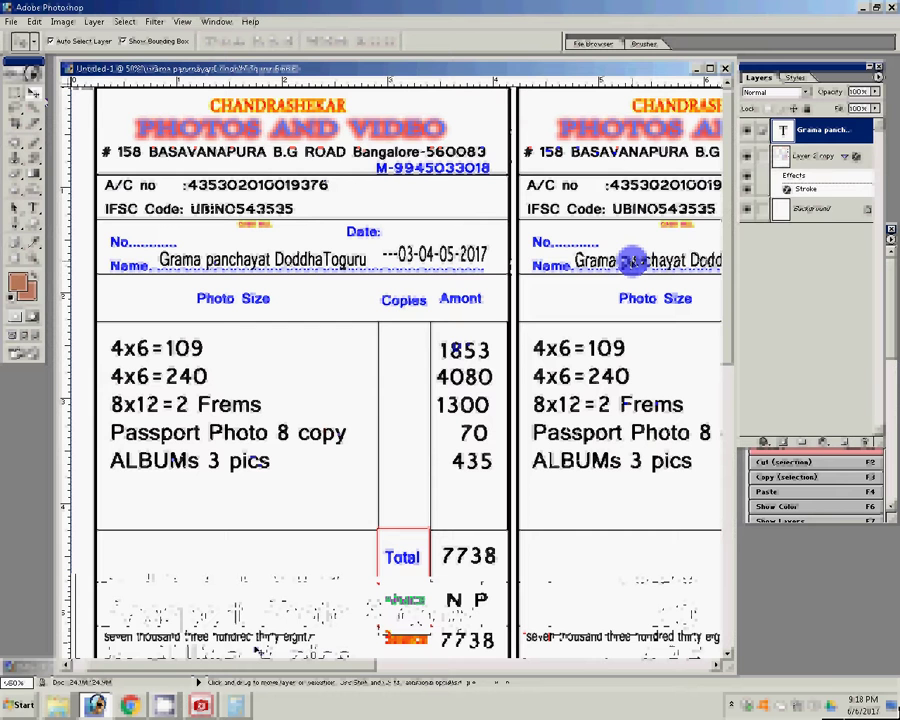
pyautogui.click(30, 207)
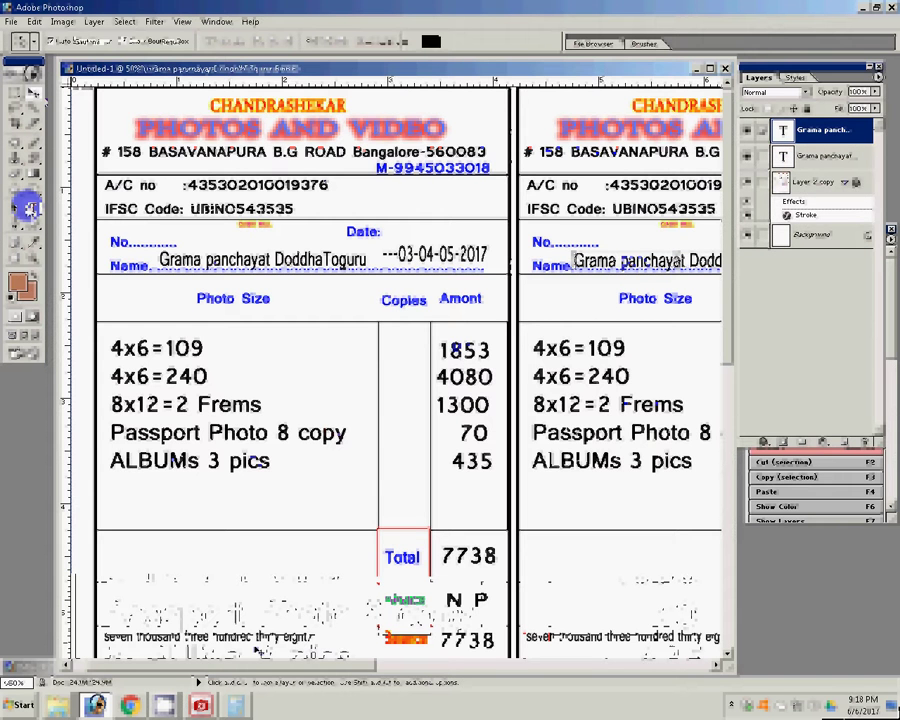
pyautogui.click(199, 245)
pyautogui.write('6')
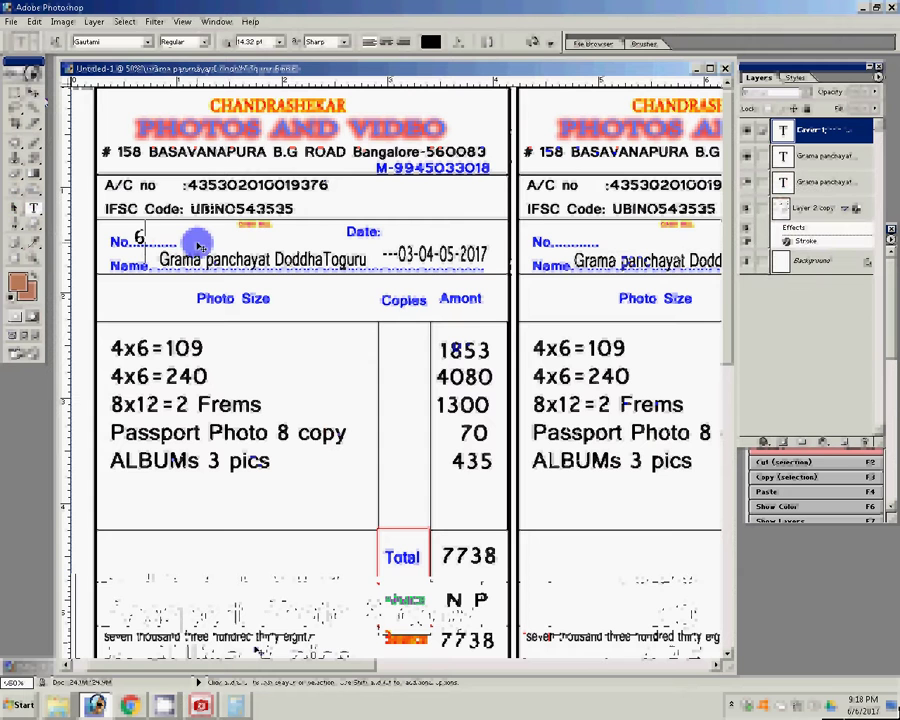
pyautogui.write('02')
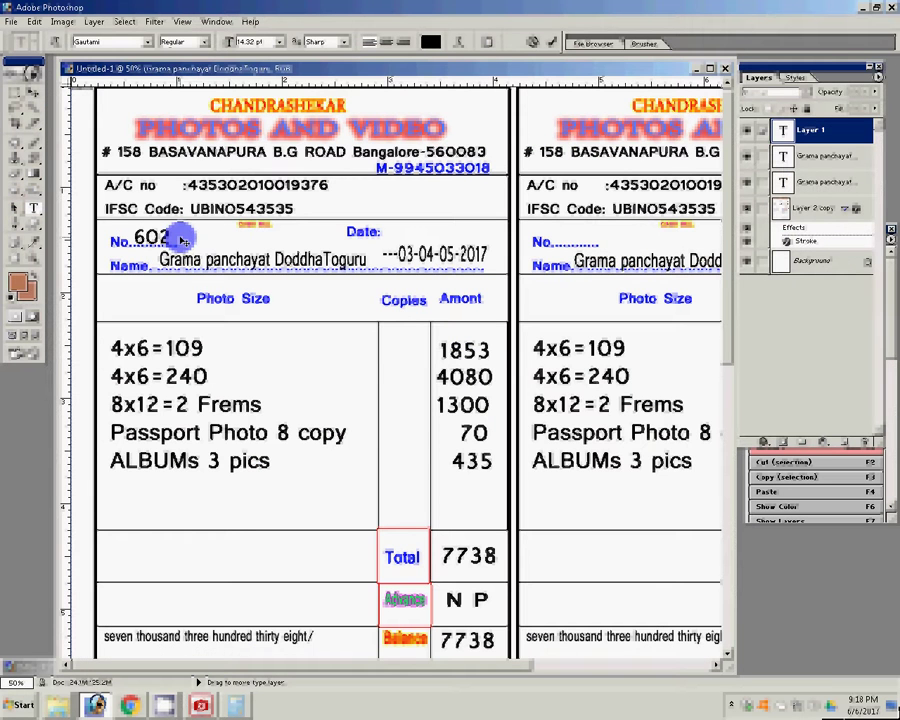
pyautogui.click(17, 129)
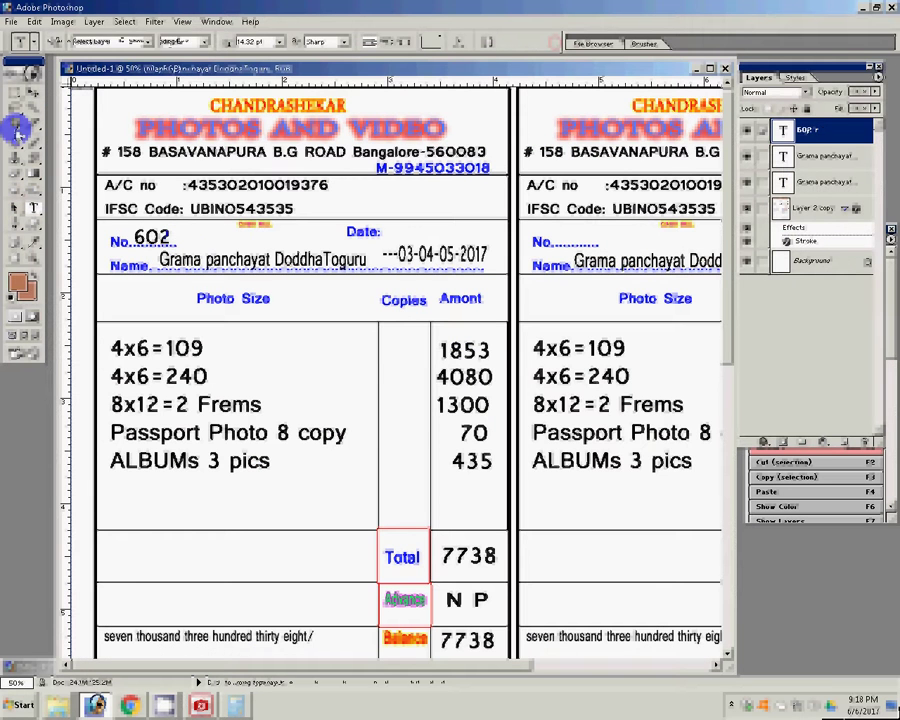
pyautogui.moveTo(155, 237); pyautogui.dragTo(573, 237)
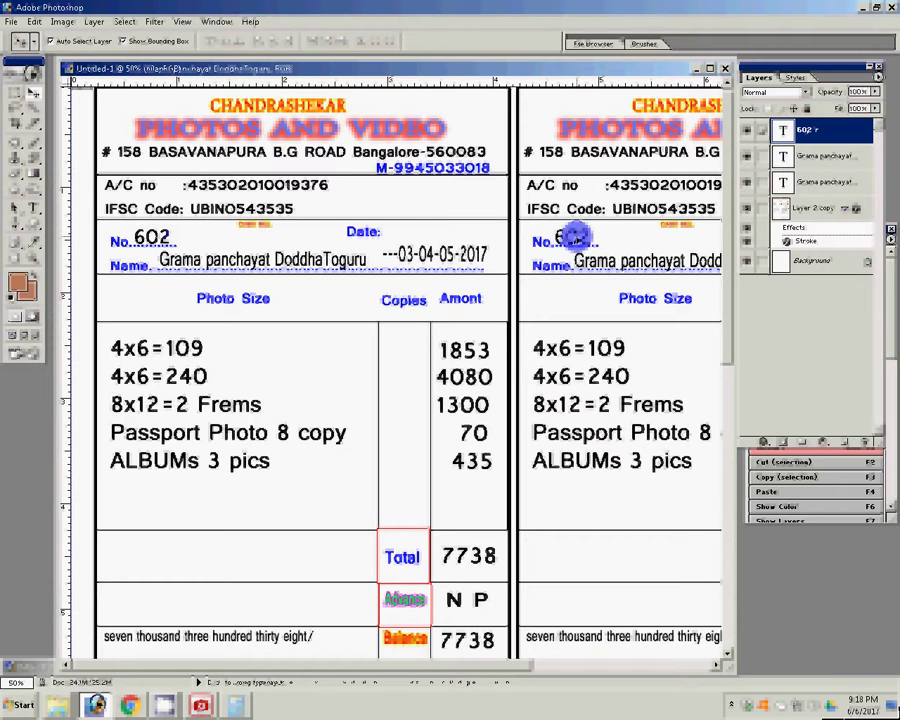
# Flatten the bill page, save it as a JPEG with default quality, and close it
pyautogui.click(93, 21)
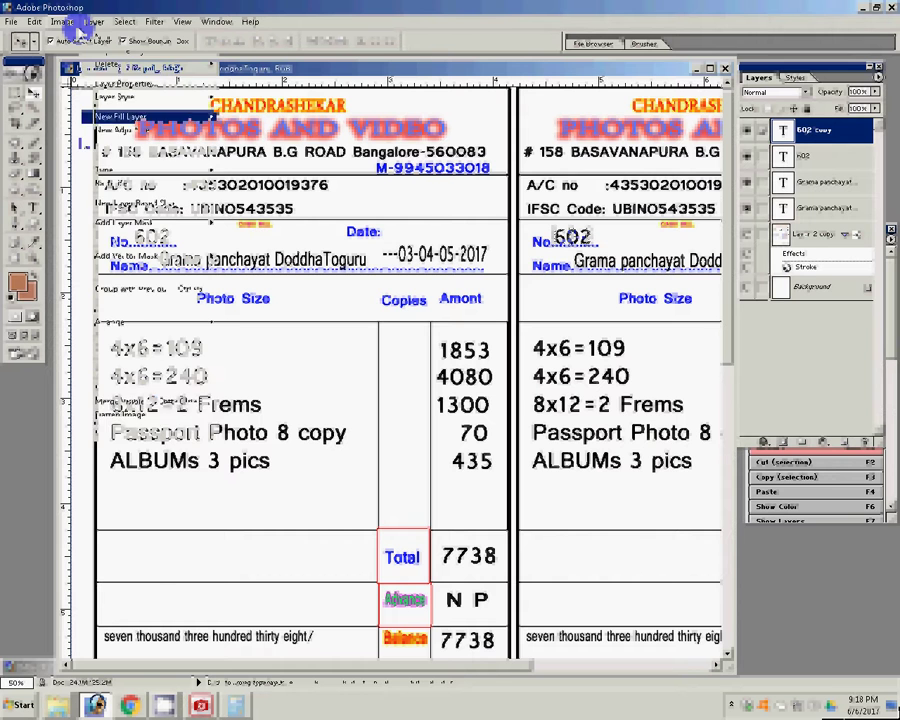
pyautogui.click(150, 403)
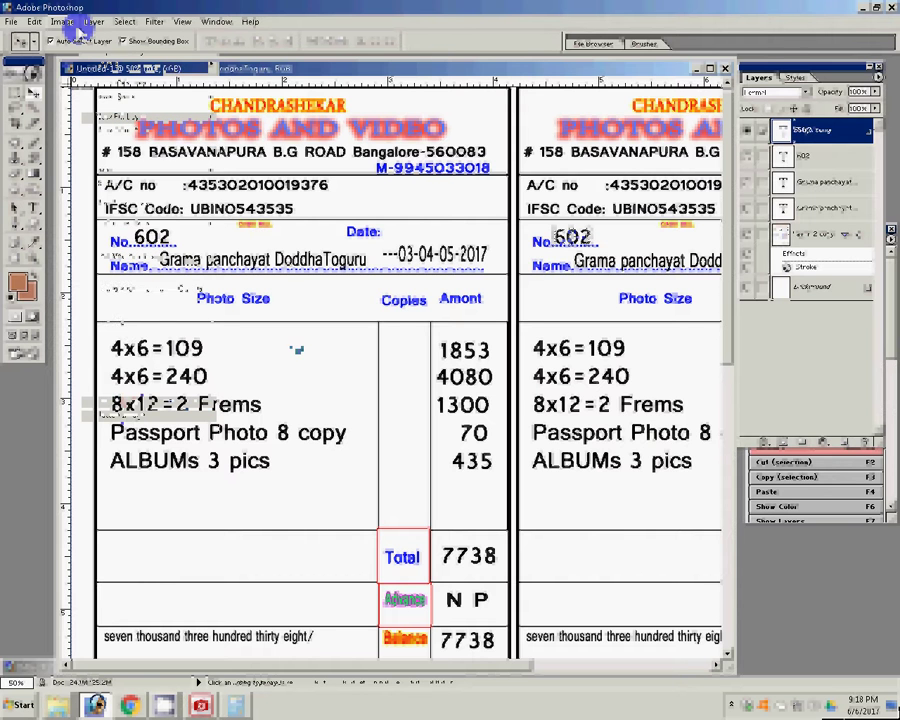
pyautogui.hotkey('ctrl', 'shift', 's')
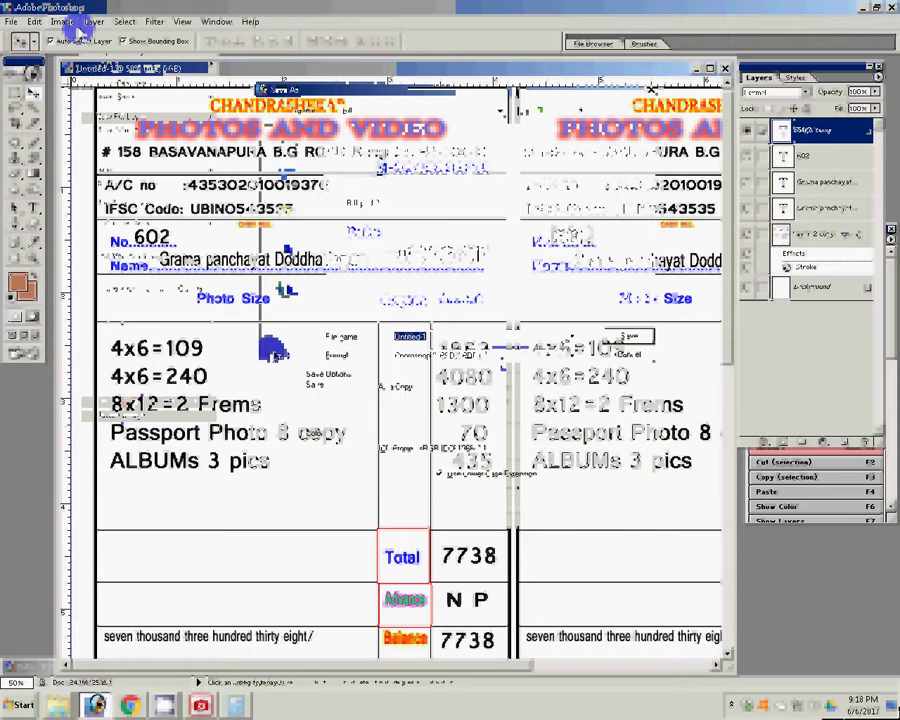
pyautogui.click(480, 356)
pyautogui.click(478, 416)
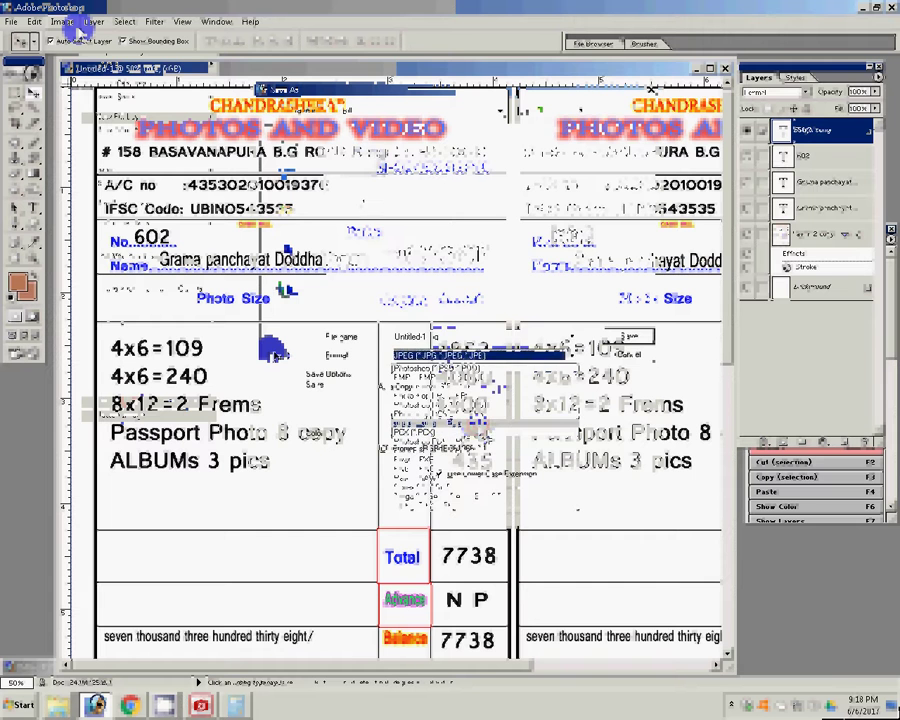
pyautogui.write('2')
pyautogui.press('Return')
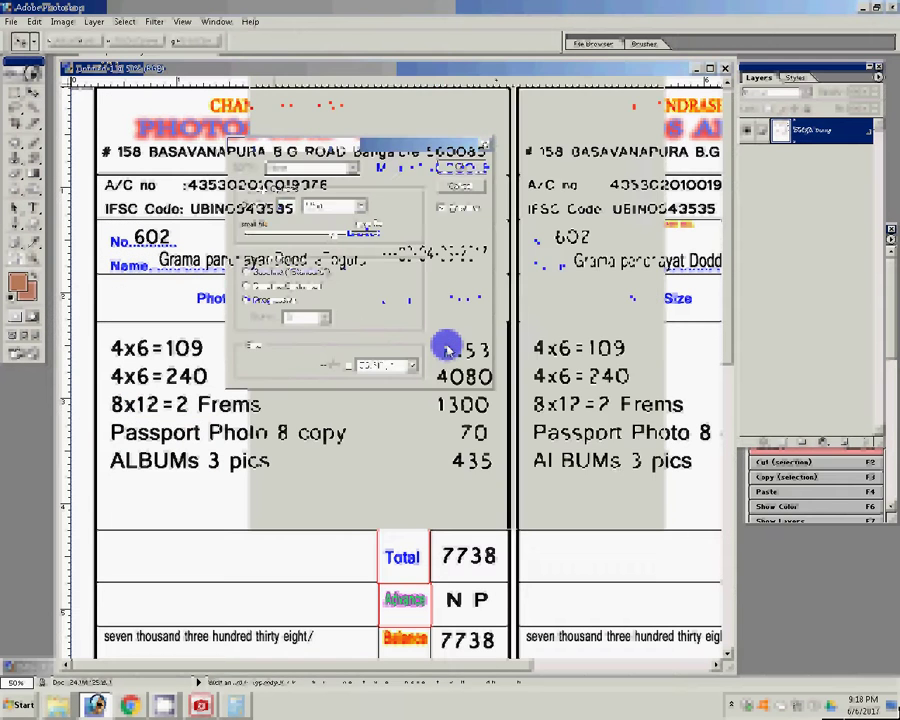
pyautogui.press('Return')
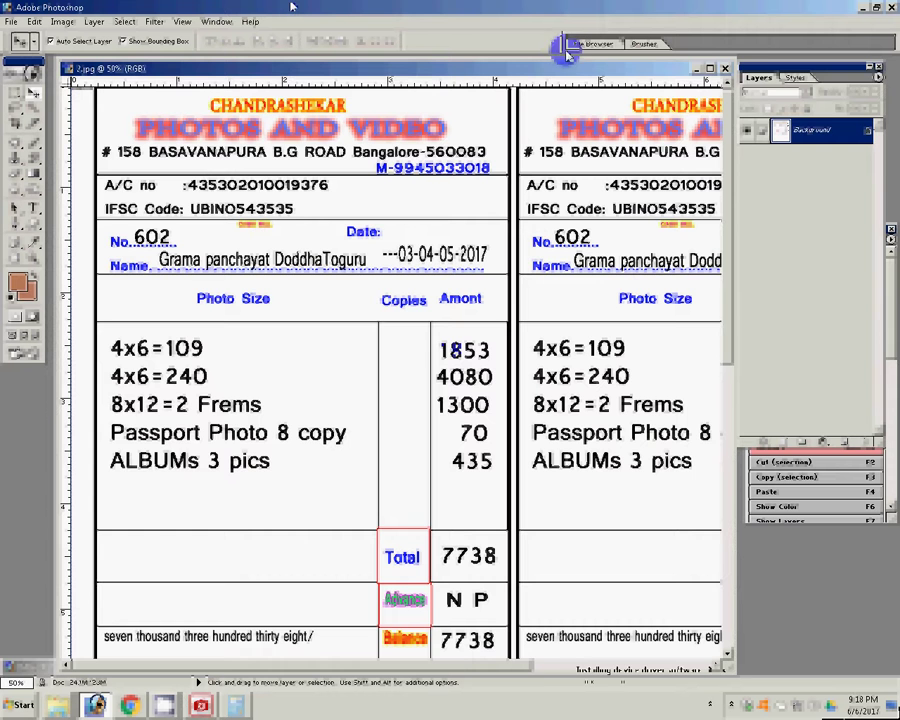
pyautogui.click(726, 72)
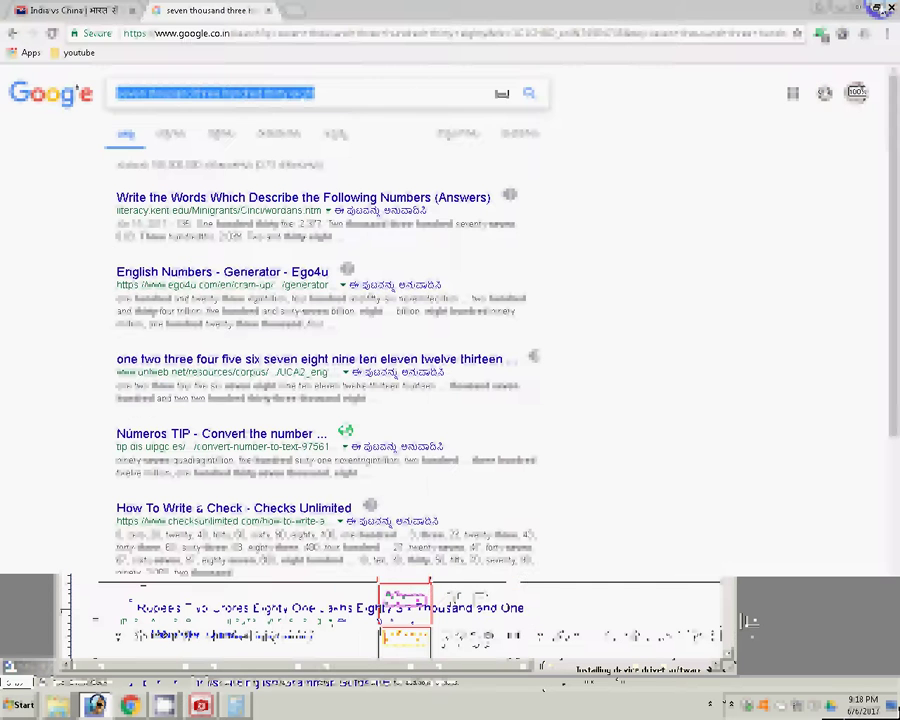
# Minimize the Photoshop, Chrome and ACDSee windows to reveal the desktop
pyautogui.click(859, 10)
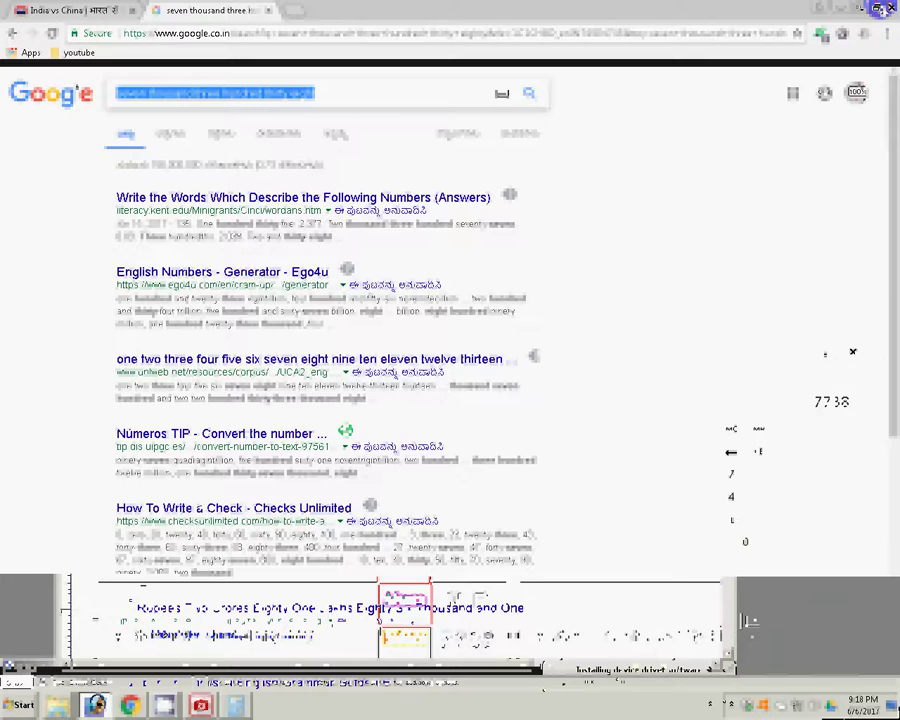
pyautogui.click(876, 10)
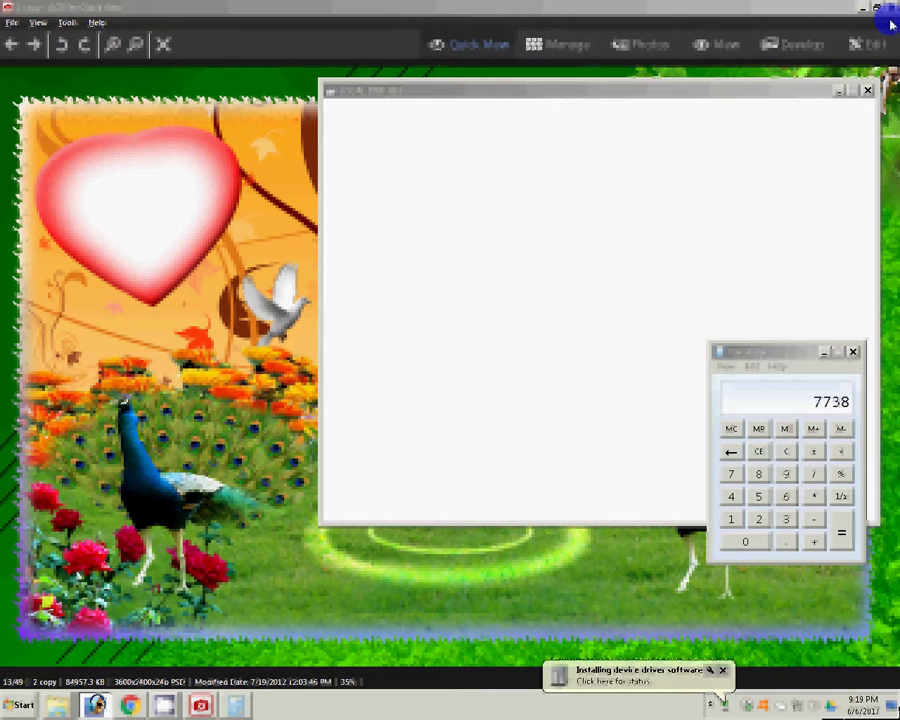
pyautogui.click(888, 20)
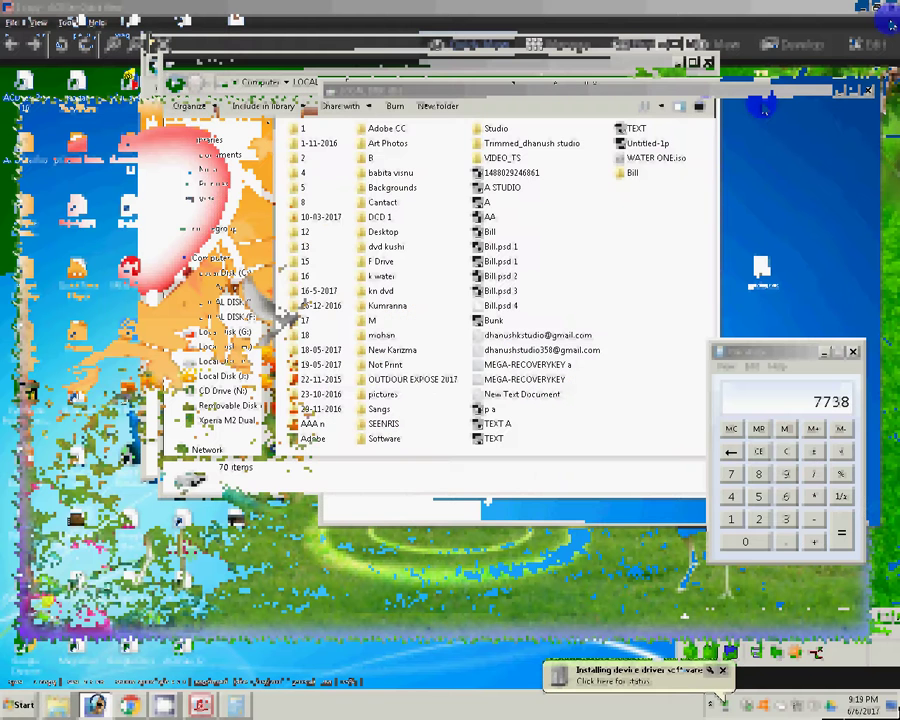